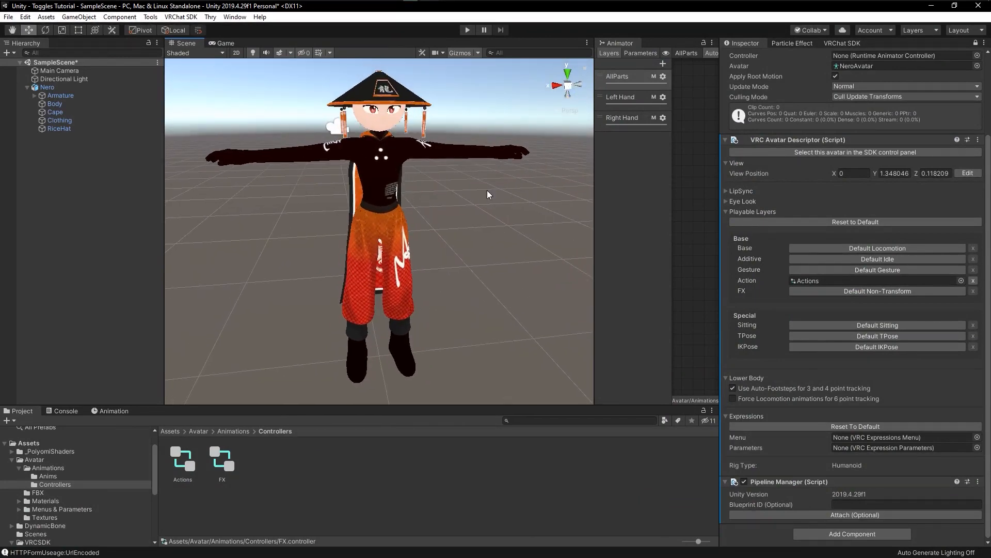
left_click_drag(444, 201, 465, 183, "alt")
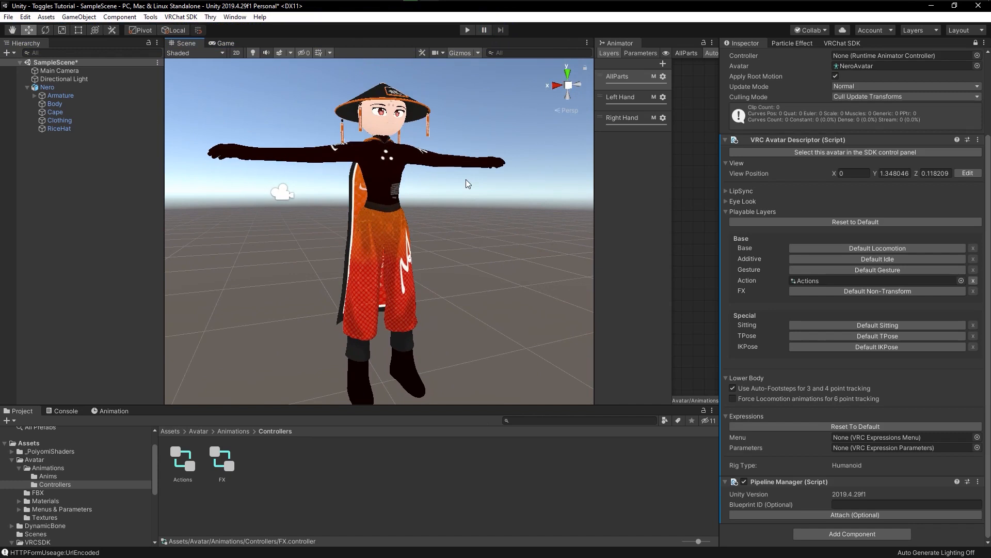
left_click_drag(466, 182, 451, 207, "alt")
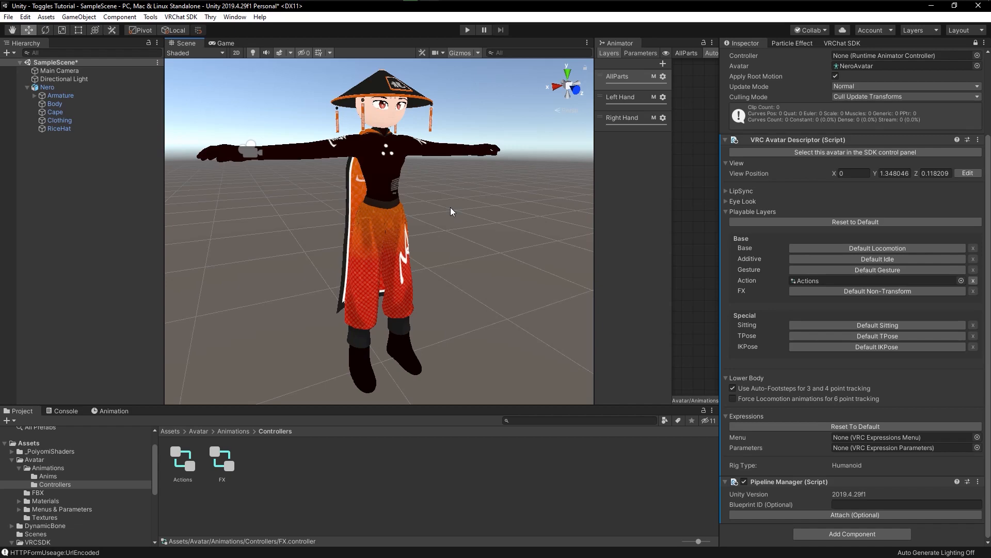
mouse_move(450, 206)
left_mouse_down("alt")
mouse_move(412, 197)
mouse_move(466, 202)
mouse_move(490, 238)
mouse_move(454, 194)
left_mouse_up("alt")
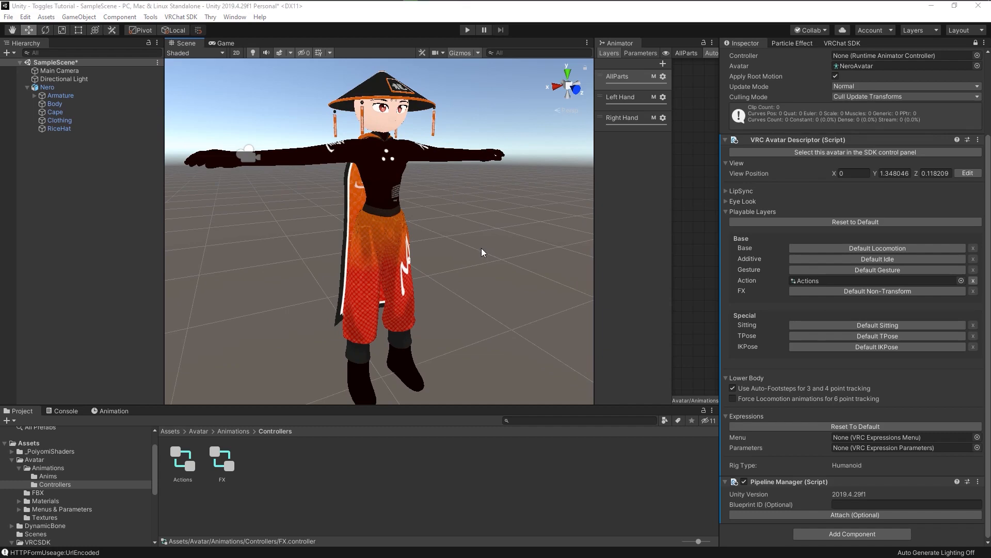
left_click_drag(482, 249, 484, 222, "alt")
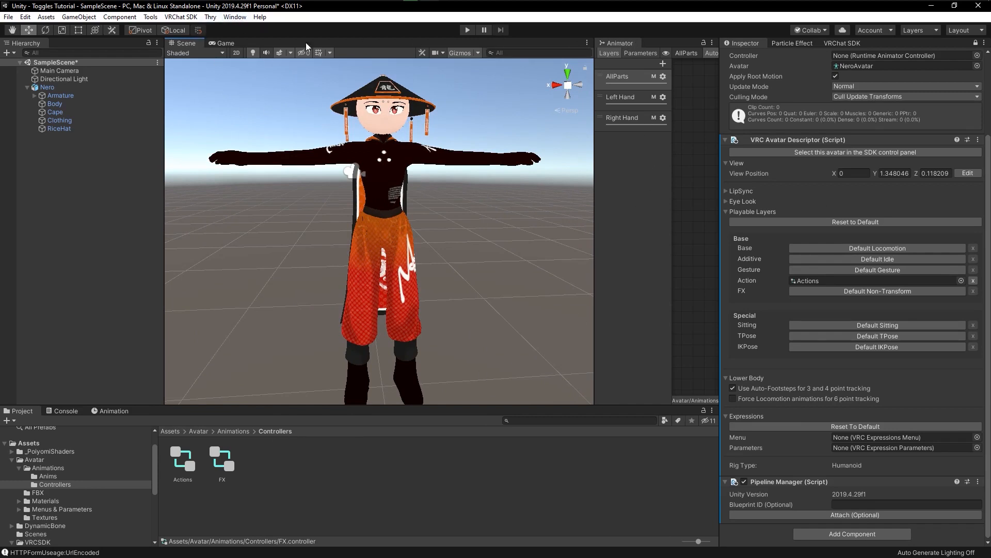
Look over the available animation windows, the Game view and the Animation timeline, ending in the Scene view and project files
left_click(235, 17)
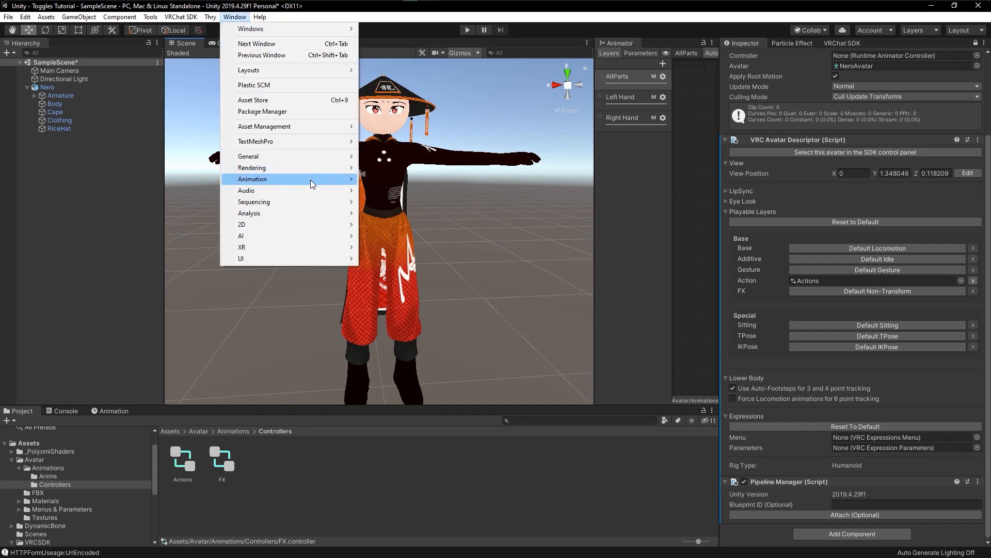
mouse_move(310, 180)
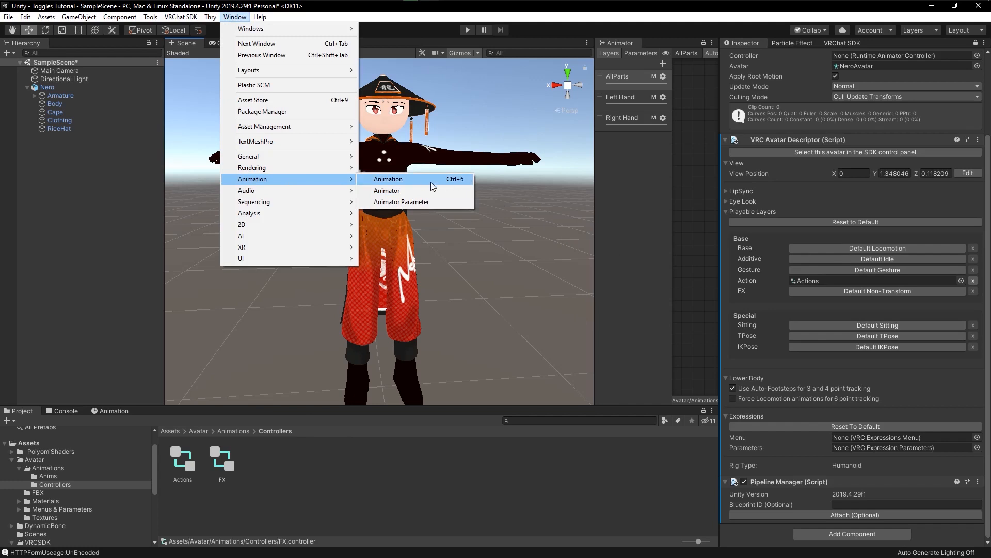
left_click(582, 305)
mouse_move(595, 168)
left_mouse_down()
mouse_move(475, 170)
mouse_move(598, 175)
left_mouse_up()
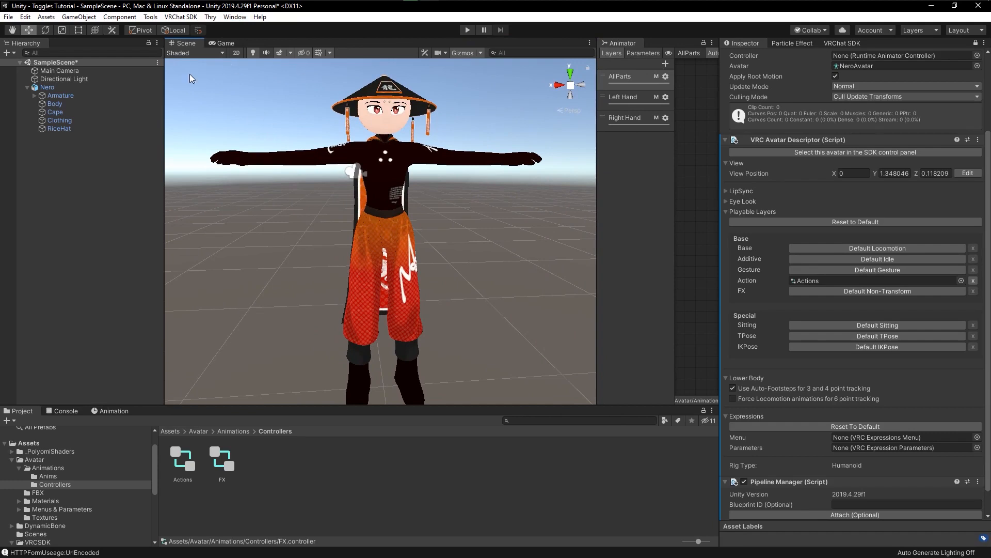
left_click(223, 42)
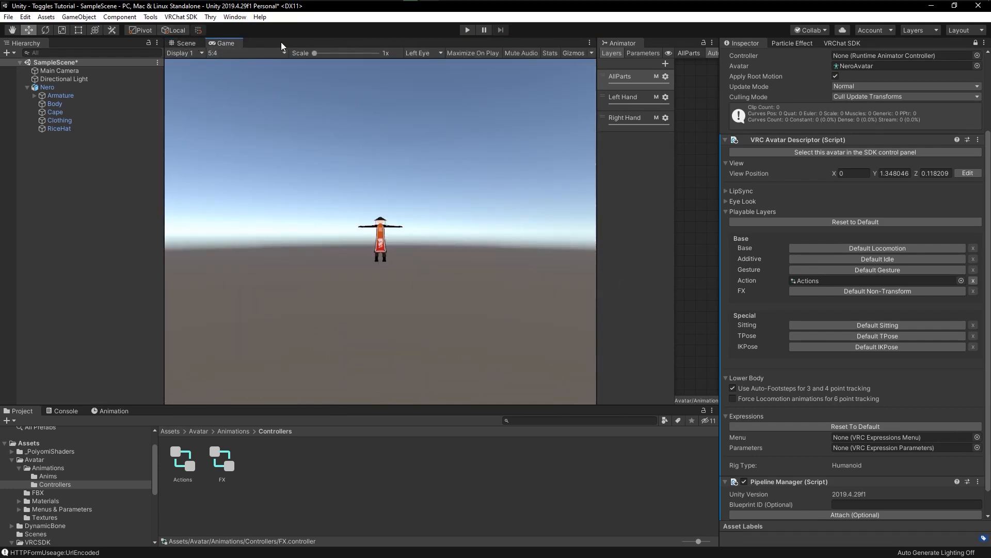
left_click(188, 44)
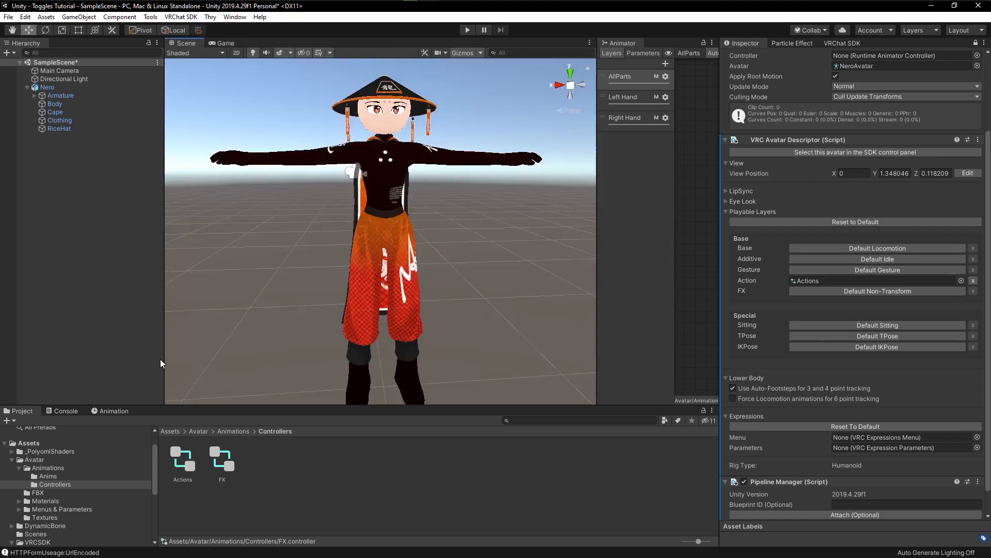
left_click(114, 411)
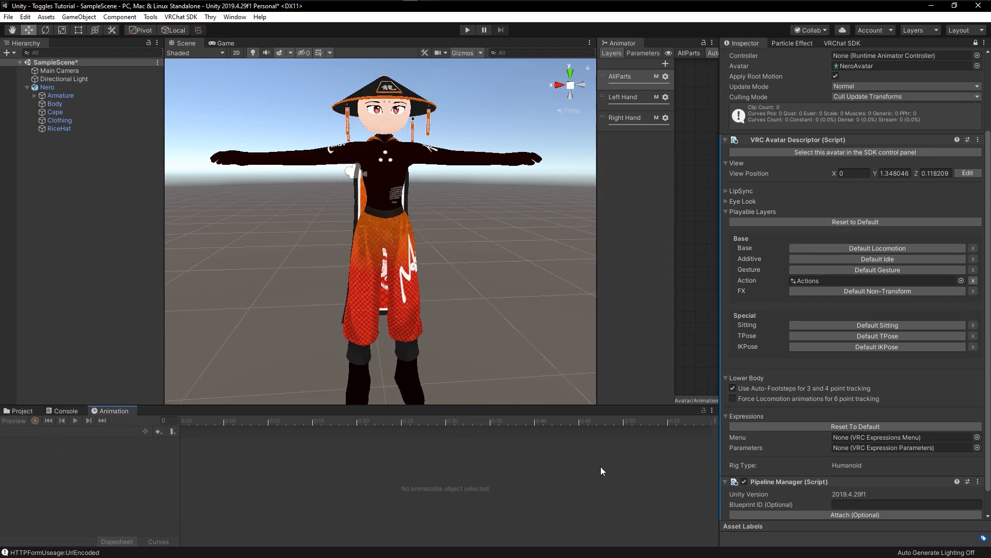
left_click(21, 411)
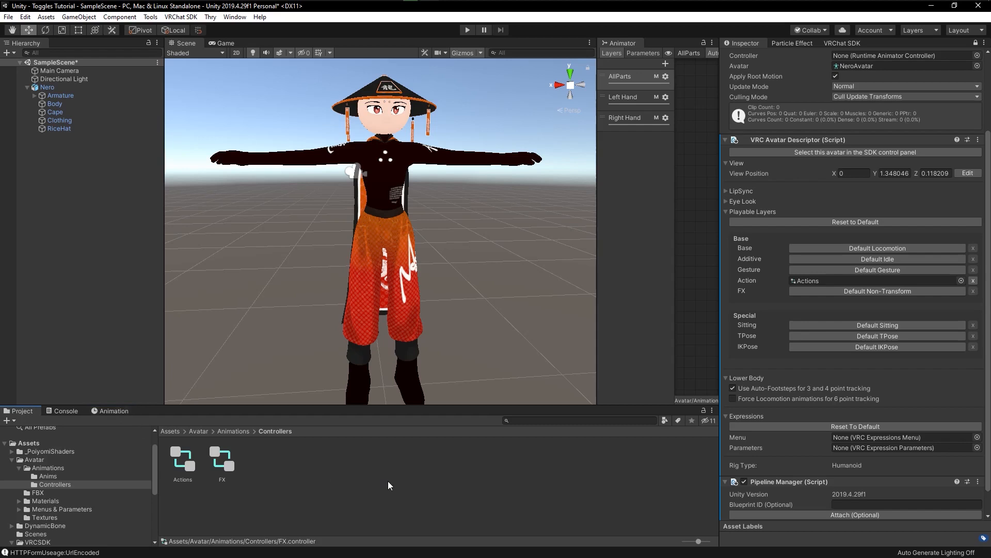
Select the Nero avatar and review its Animator and VRC Avatar Descriptor components
left_click_drag(340, 315, 448, 197, "alt")
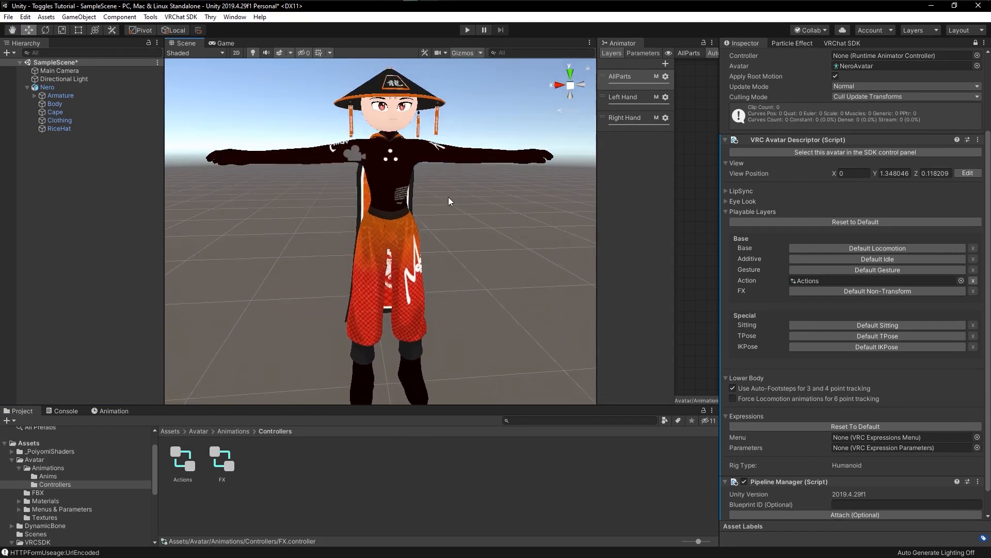
left_click_drag(448, 196, 471, 236, "alt")
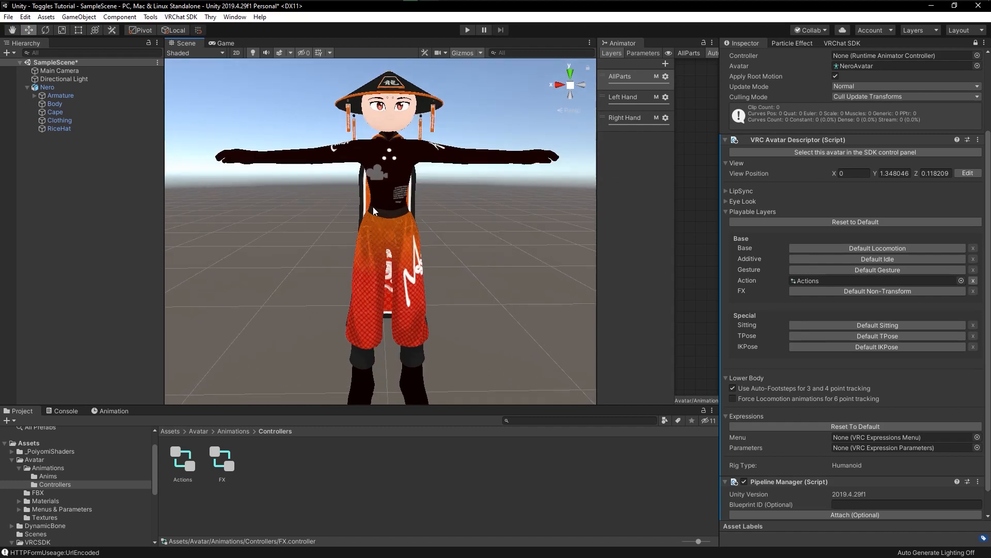
left_click_drag(373, 206, 393, 200, "alt")
left_click(63, 88)
left_click(60, 95)
left_click(61, 89)
left_click(67, 95)
left_click(64, 89)
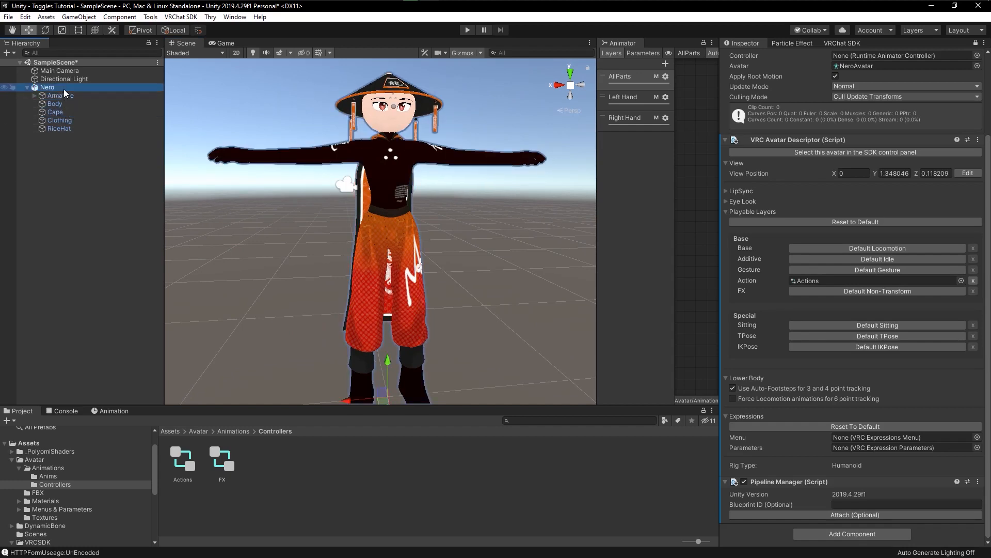
scroll(863, 310, "up", 3)
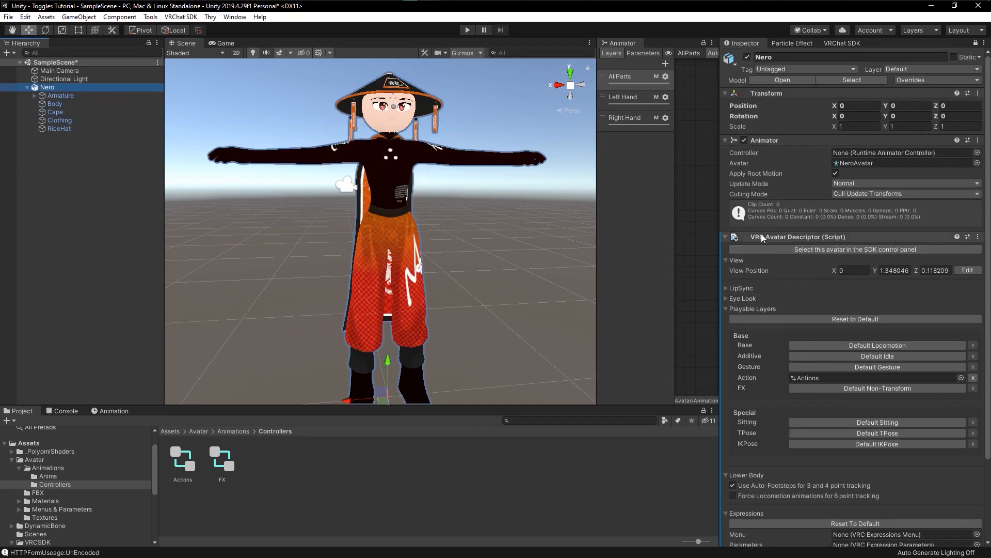
scroll(827, 243, "down", 3)
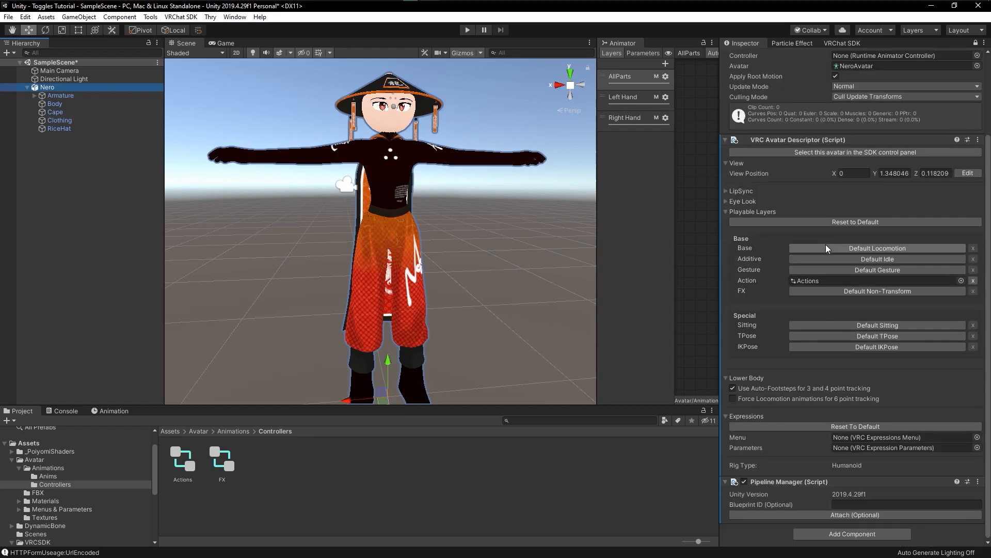
left_click_drag(444, 240, 442, 195, "alt")
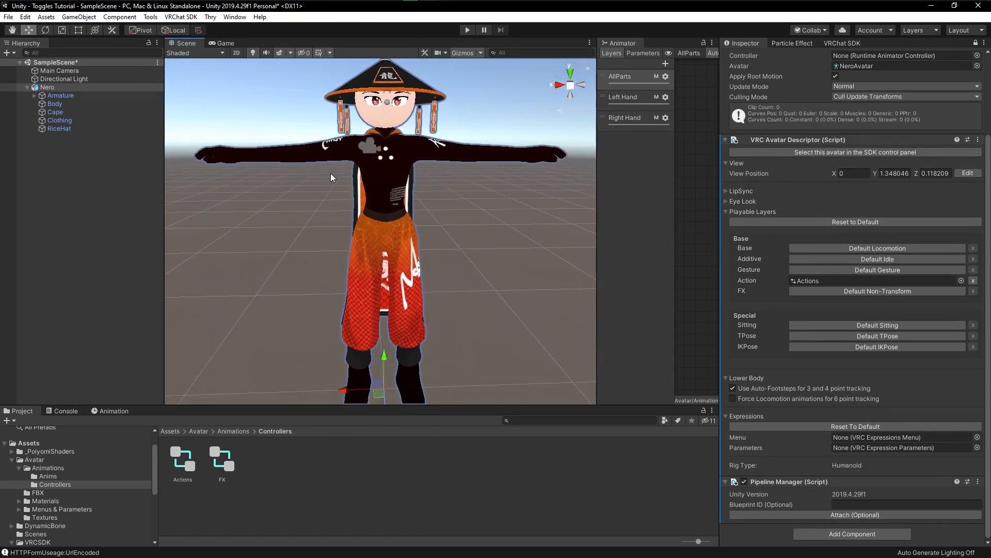
left_click_drag(338, 190, 354, 223, "alt")
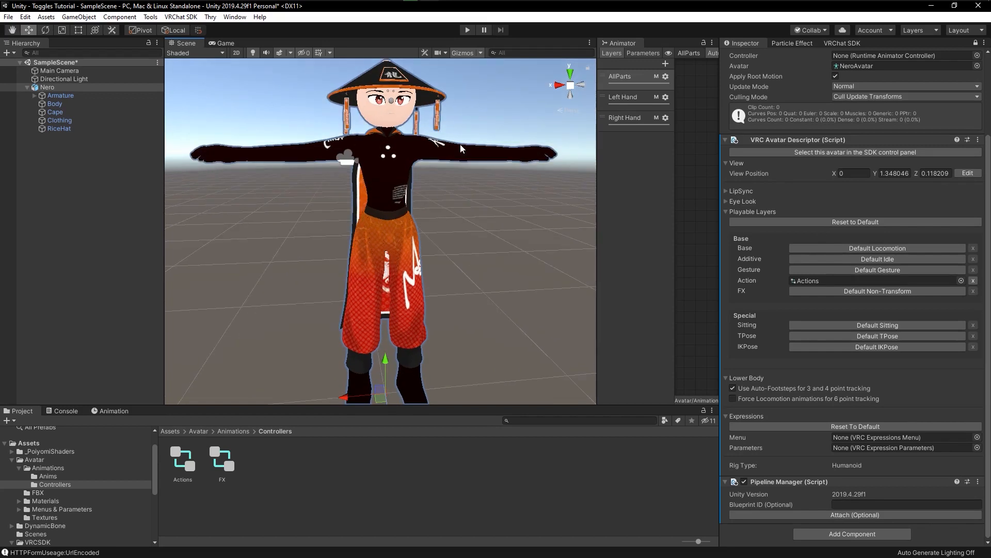
left_click_drag(461, 191, 433, 160, "alt")
middle_click_drag(432, 161, 433, 167)
left_click_drag(433, 167, 434, 176, "alt")
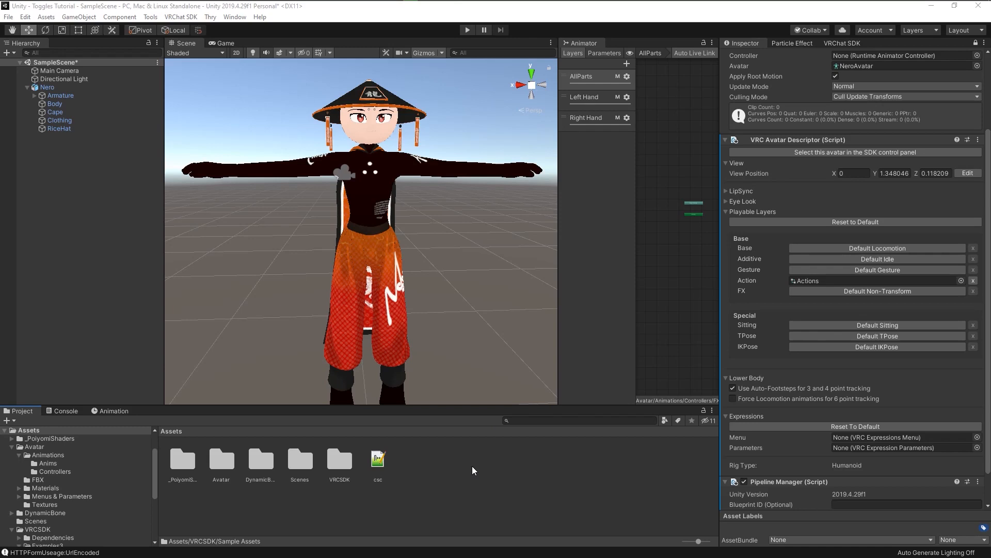
Select Nero, then load the vrc_AvatarV3HandsLayer controller from VRCSDK/Examples3/Animation/Controllers
left_click(69, 88)
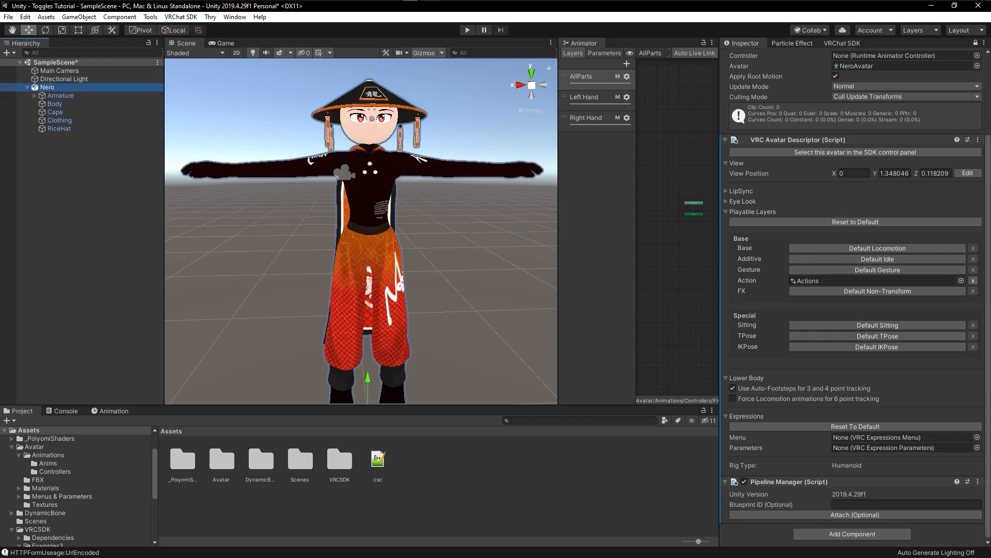
scroll(869, 203, "up", 3)
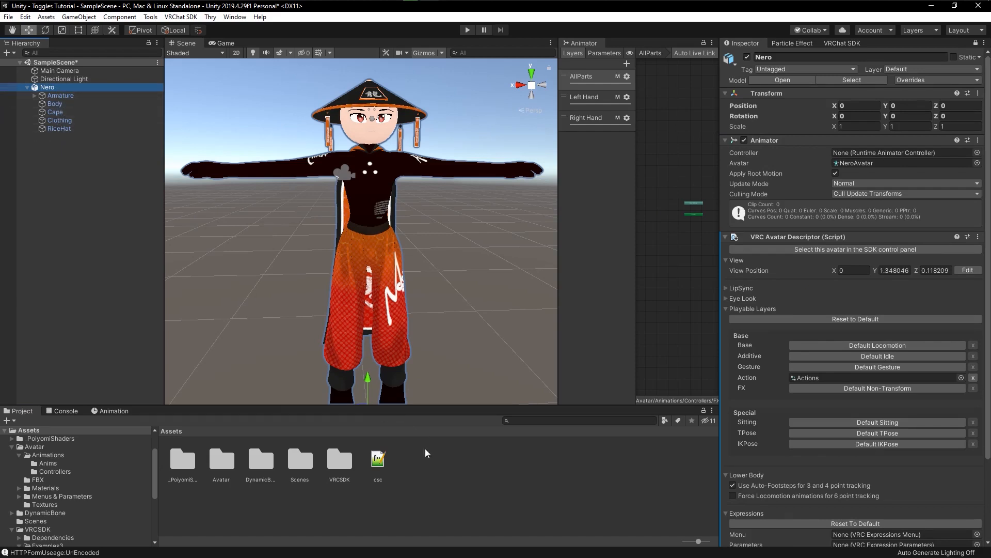
double_click(342, 461)
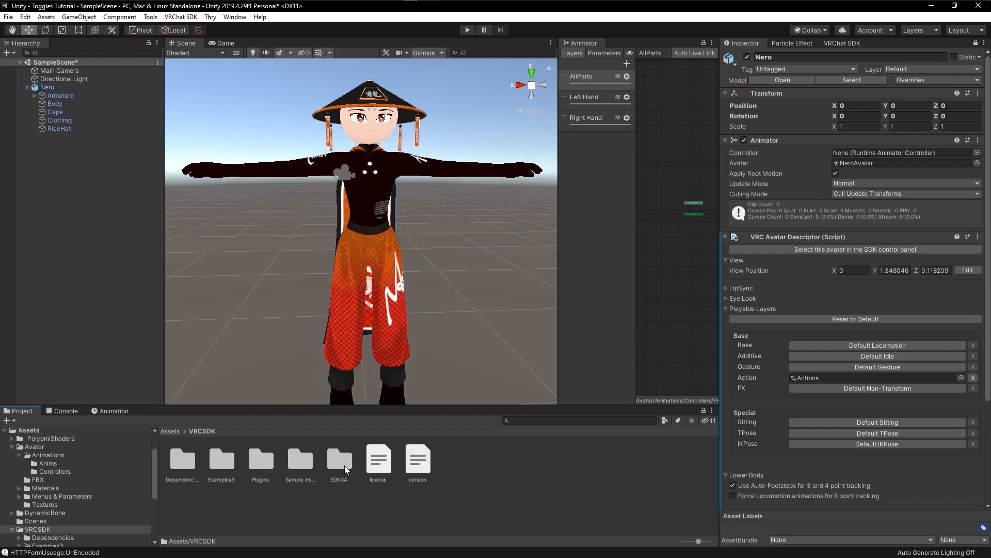
double_click(226, 467)
double_click(183, 467)
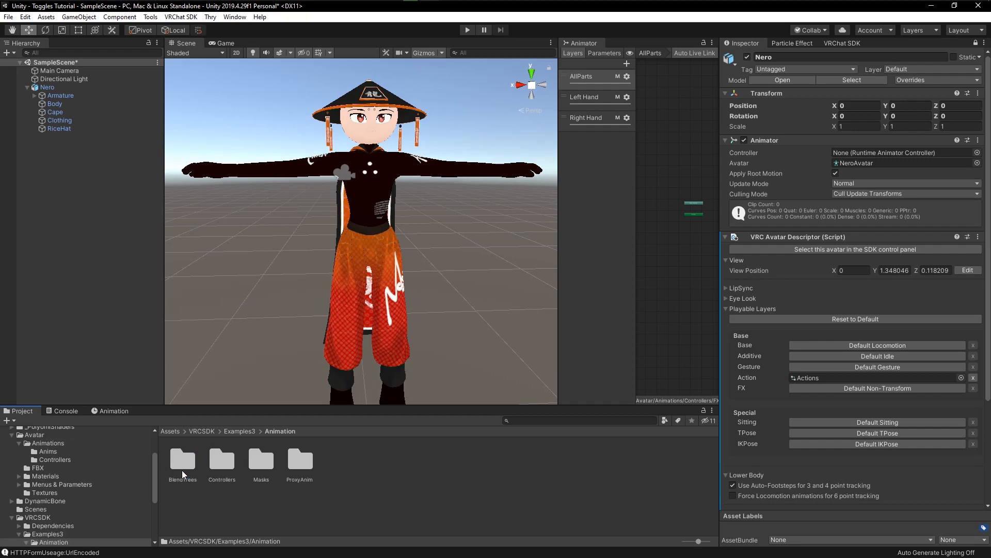
double_click(224, 471)
left_click(268, 470)
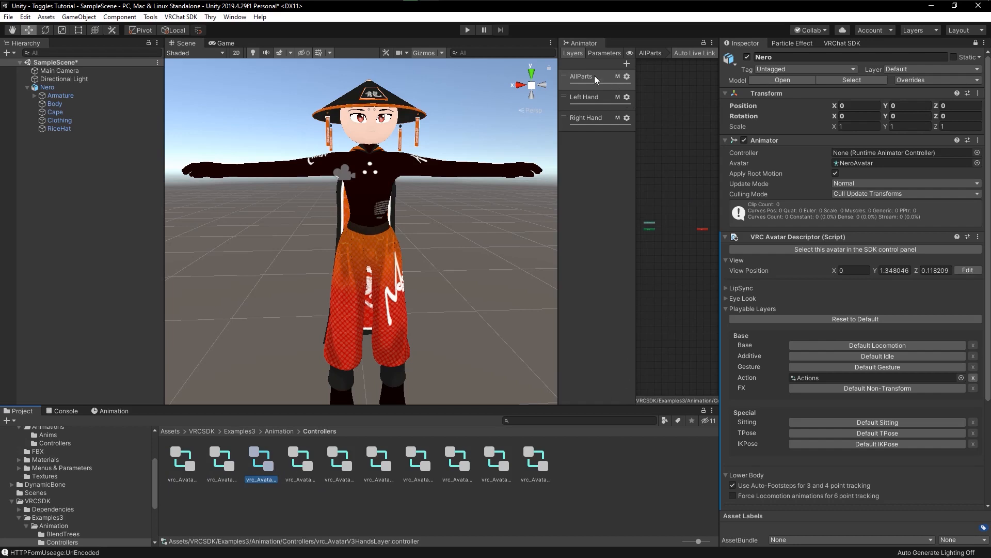
Examine the AllParts, Left Hand and Right Hand layers and the parameters of the example hands controller
left_click(595, 100)
left_click_drag(559, 164, 467, 157)
left_click(495, 118)
scroll(633, 222, "up", 5)
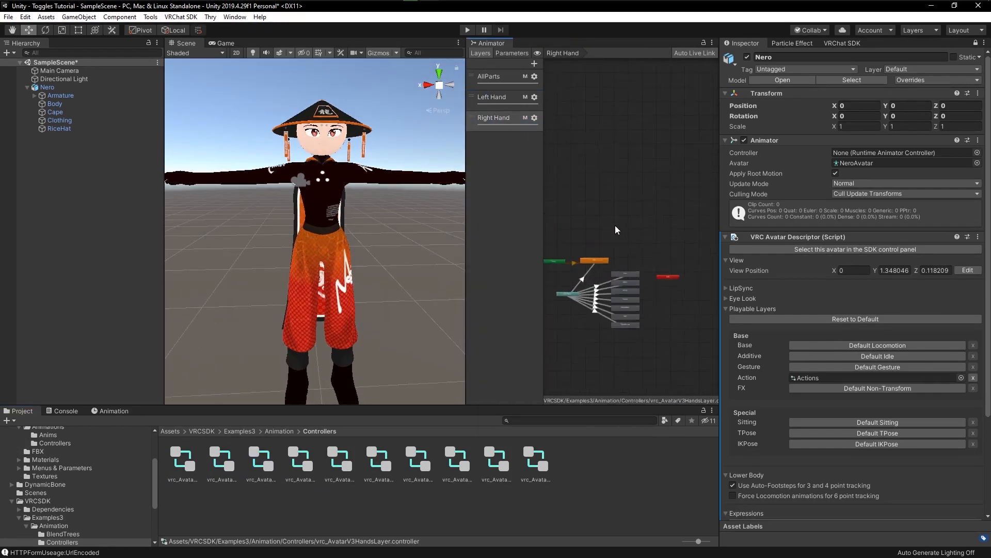
left_click(494, 98)
left_click(498, 78)
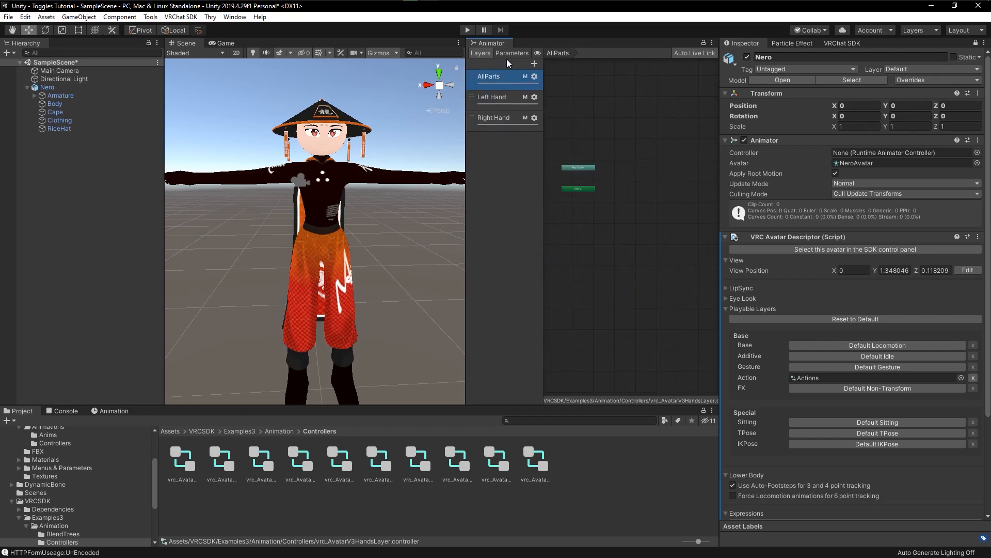
left_click(512, 53)
left_click(481, 53)
left_click_drag(467, 253, 625, 256)
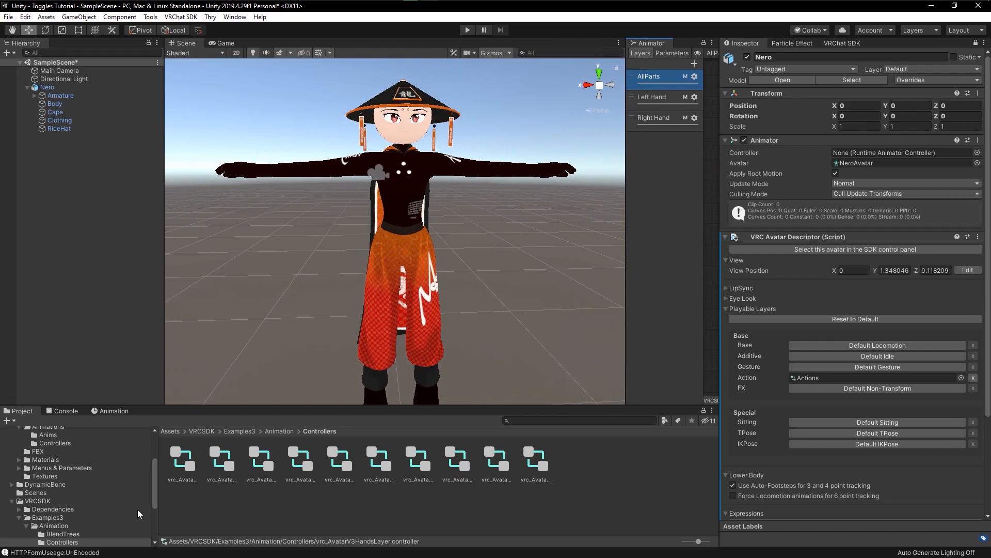
Browse the project's Avatar folder and look at the models in its FBX subfolder
scroll(76, 472, "up", 3)
left_click(171, 430)
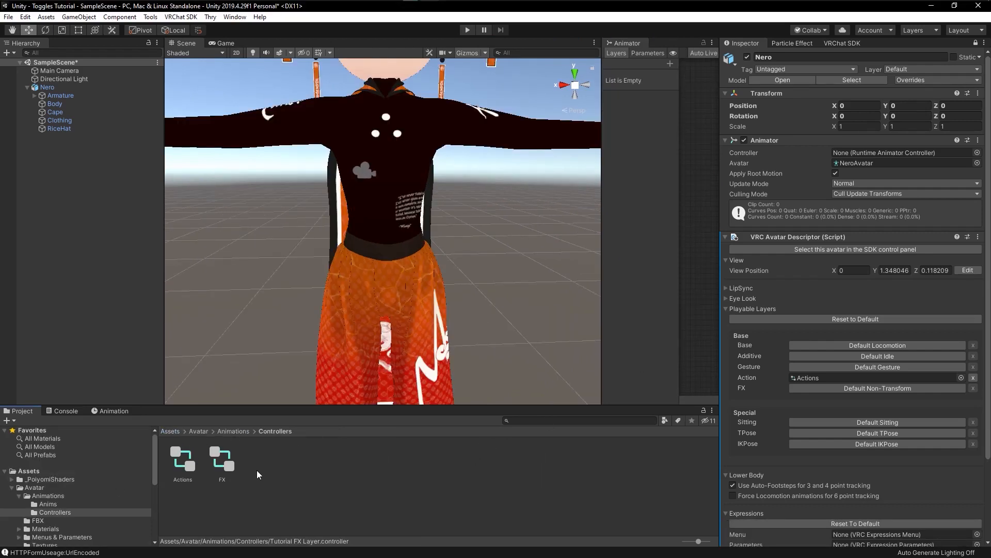
left_click(234, 431)
left_click(198, 430)
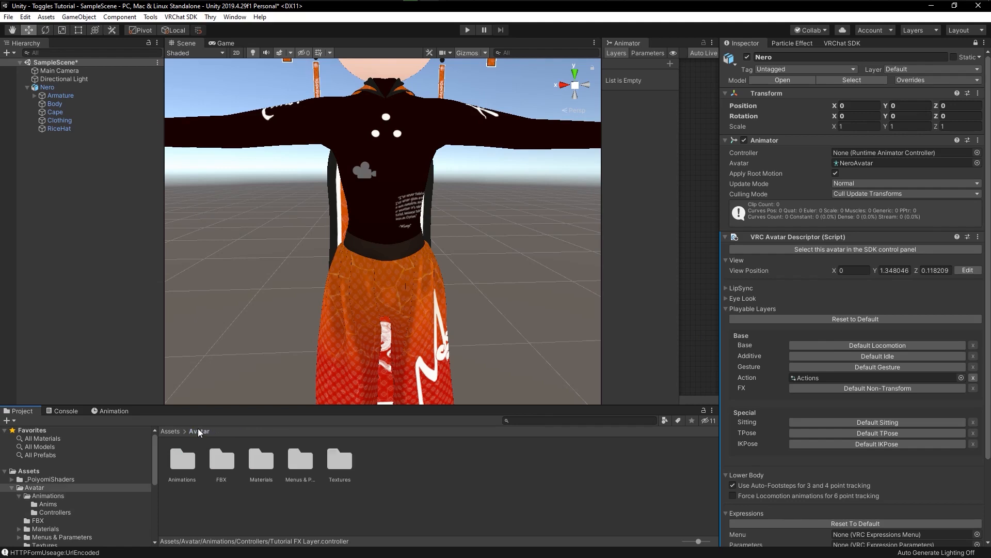
double_click(224, 463)
left_click(195, 432)
double_click(222, 464)
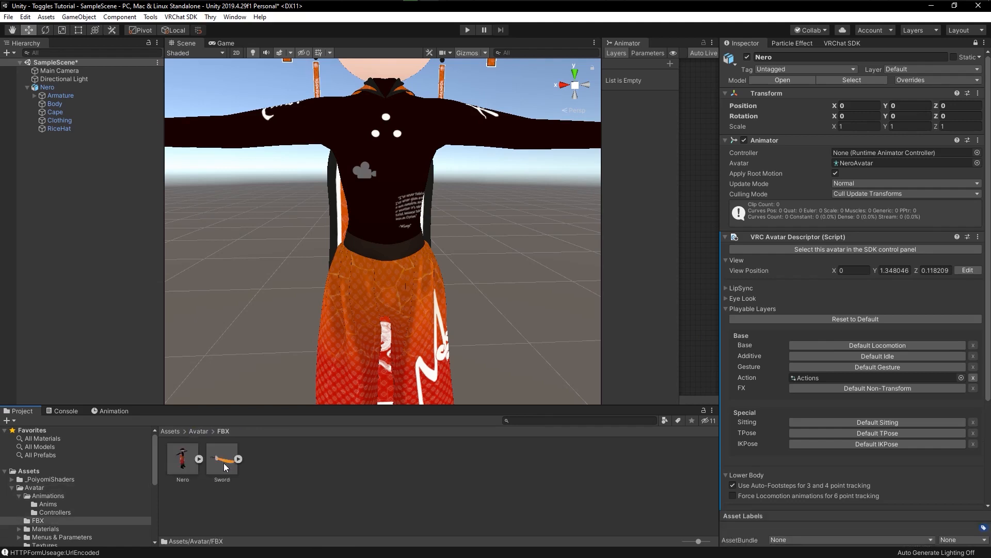
Create an Animator Controller named "FX Lay" in Assets/Avatar/Animations/Controllers
left_click(203, 432)
double_click(183, 462)
double_click(222, 462)
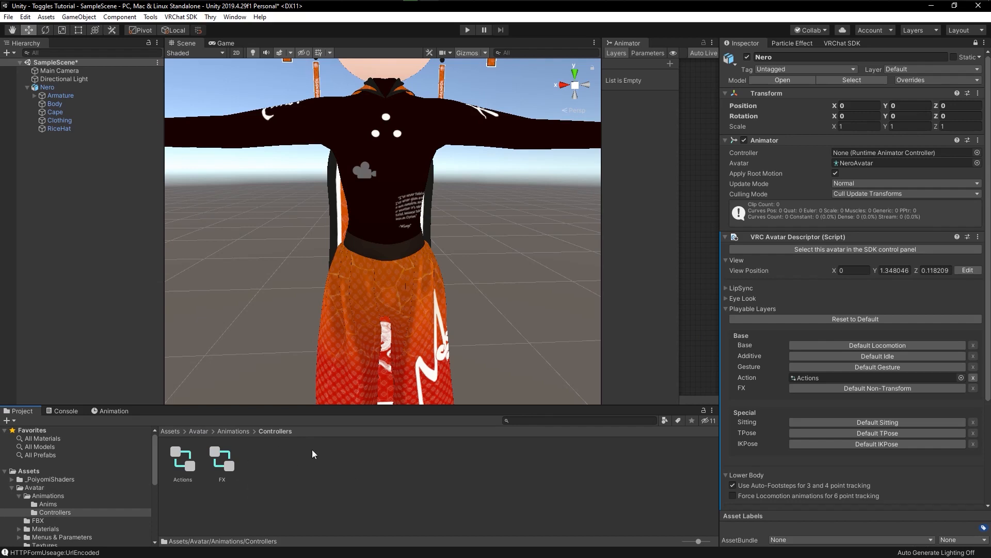
right_click(298, 484)
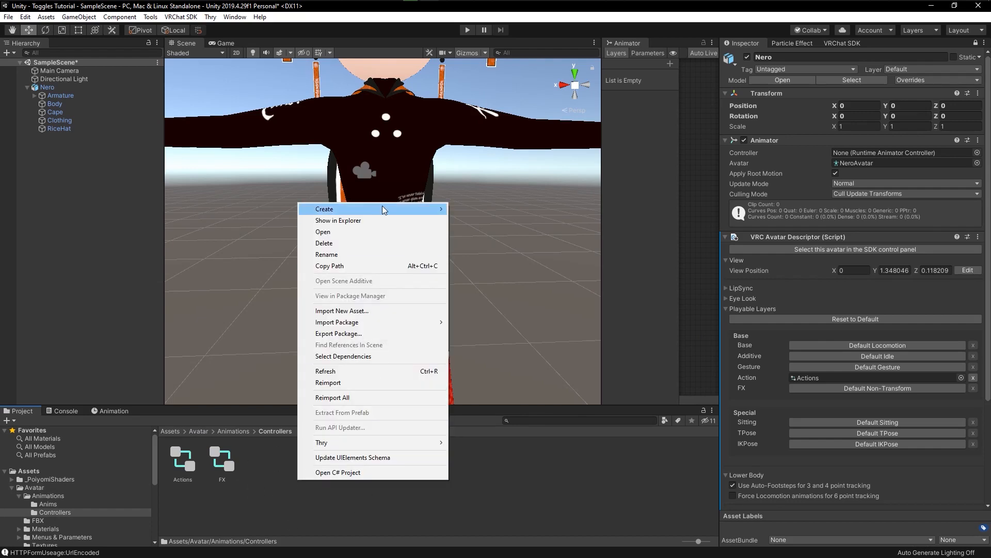
mouse_move(385, 210)
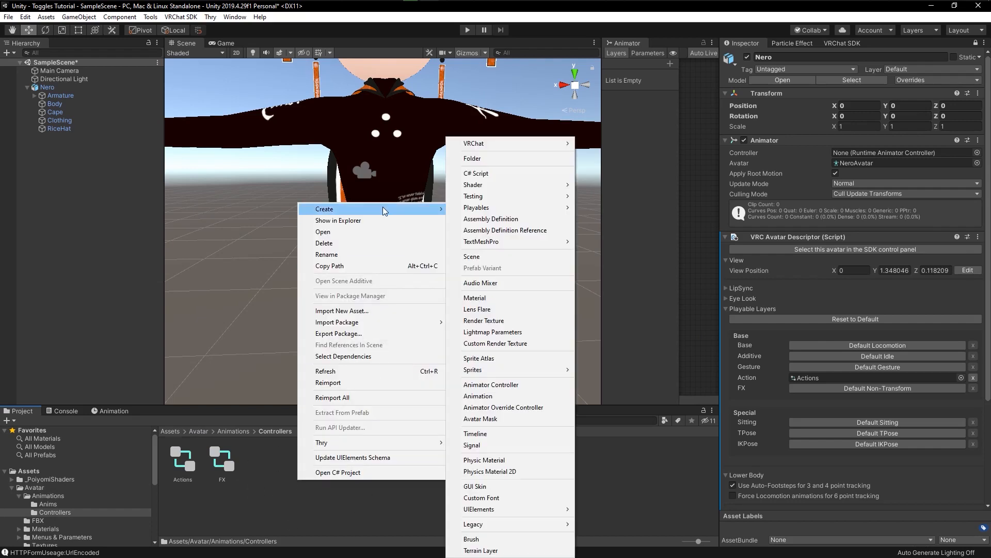
left_click(515, 385)
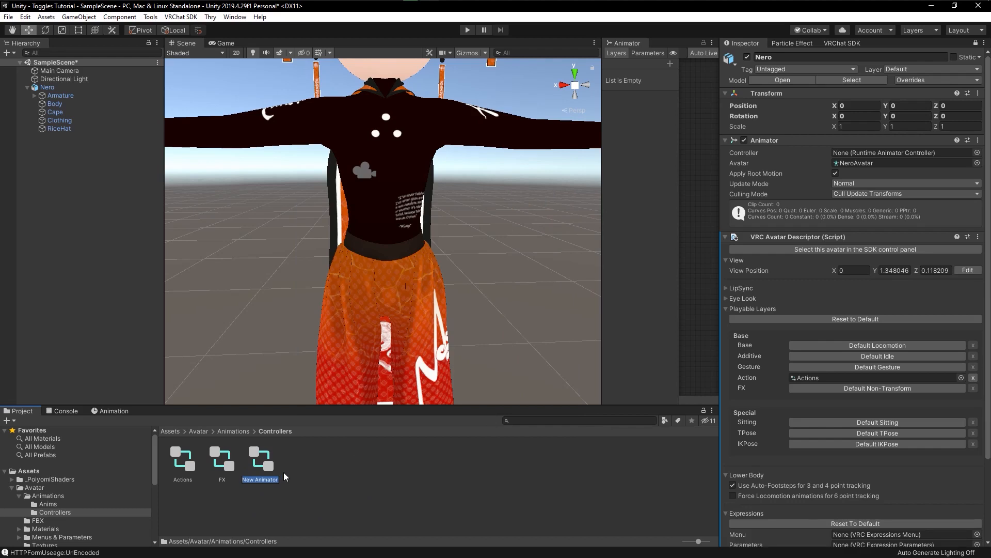
type("FX Lay")
key("Return")
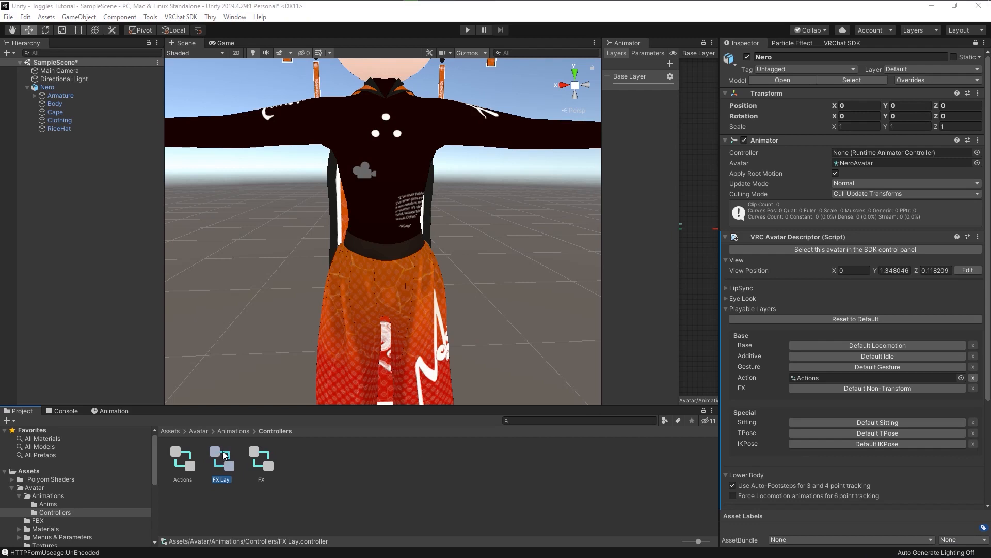
Assign the FX Lay controller to the Controller slot of Nero's Animator component
left_click_drag(602, 276, 562, 279)
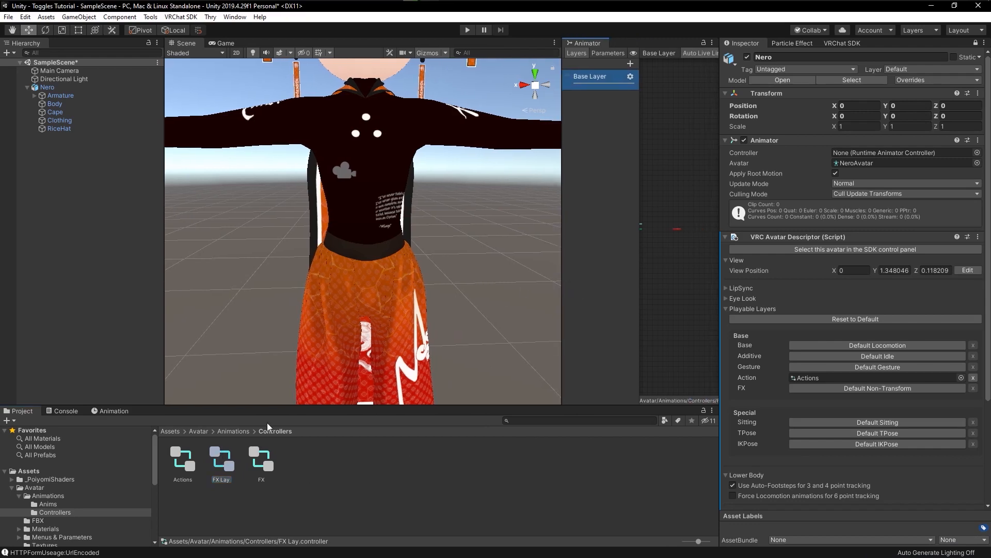
left_click(58, 87)
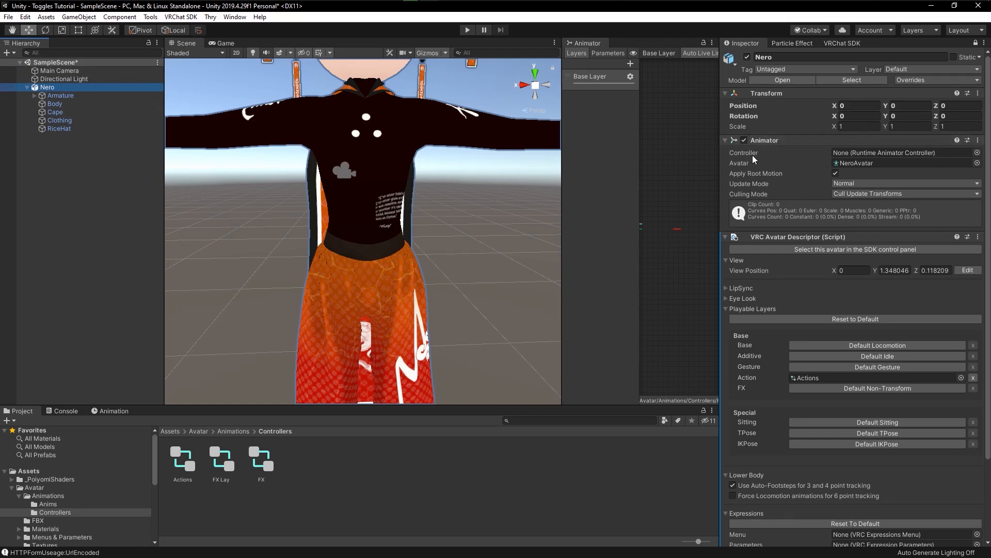
left_click_drag(222, 464, 851, 153)
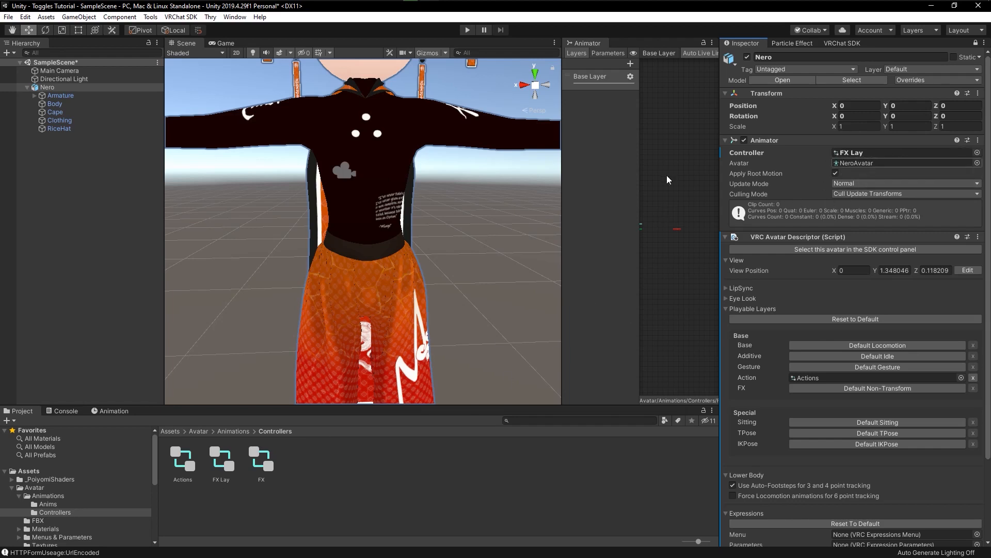
left_click(65, 88)
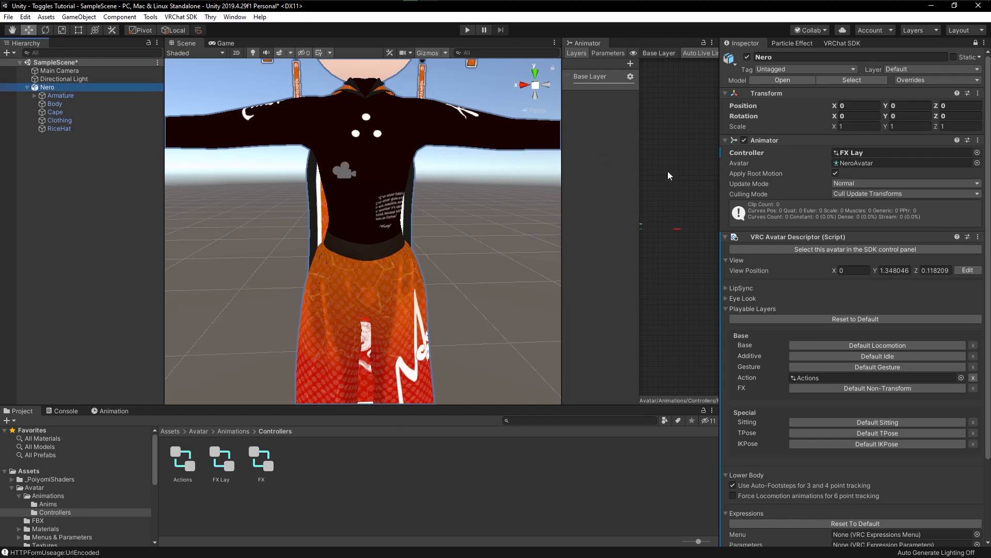
Check the Base Layer and the parameter list of the FX Lay controller
left_click(604, 76)
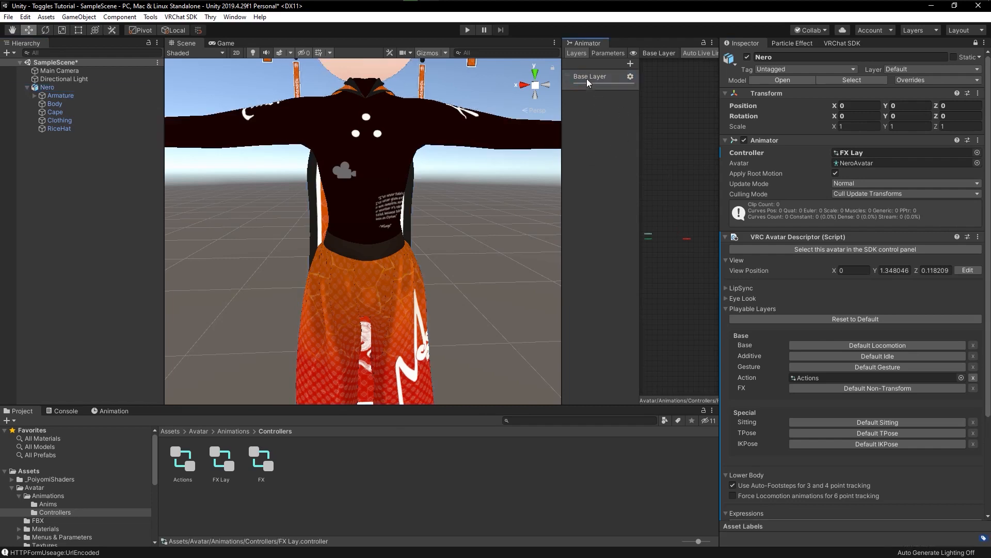
left_click(606, 53)
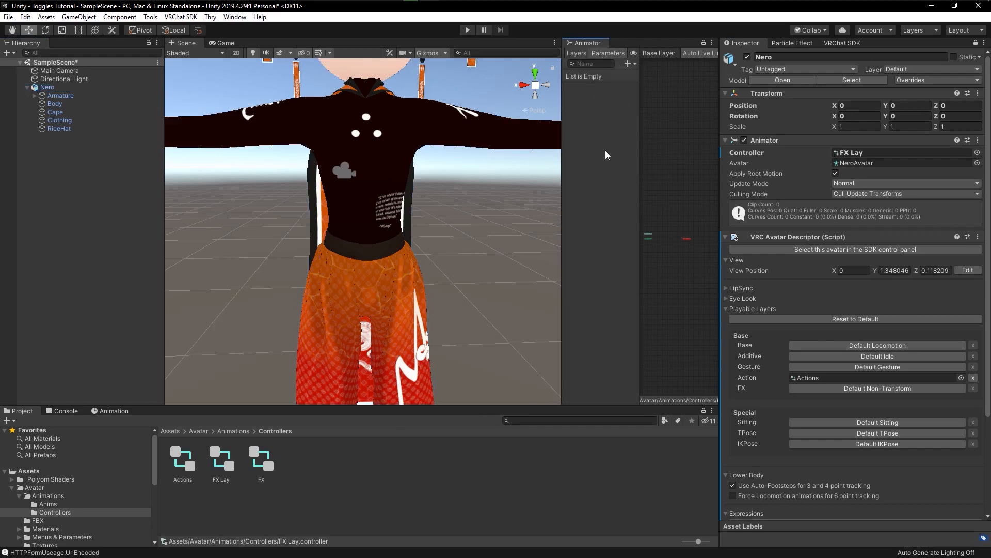
left_click(578, 54)
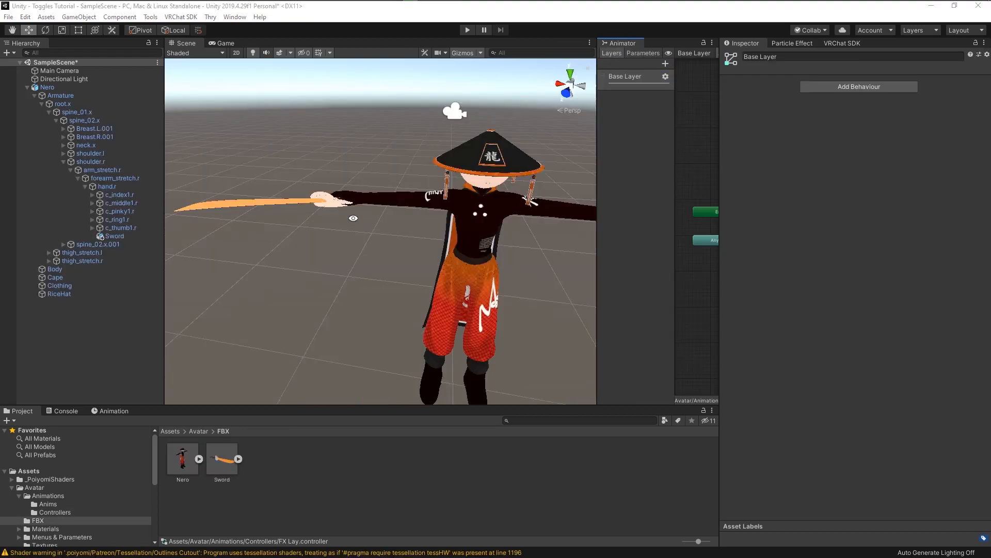
Examine the Nero avatar and the Sword attached to its hand from several angles
mouse_move(485, 233)
left_mouse_down("alt")
mouse_move(489, 248)
mouse_move(484, 236)
left_mouse_up("alt")
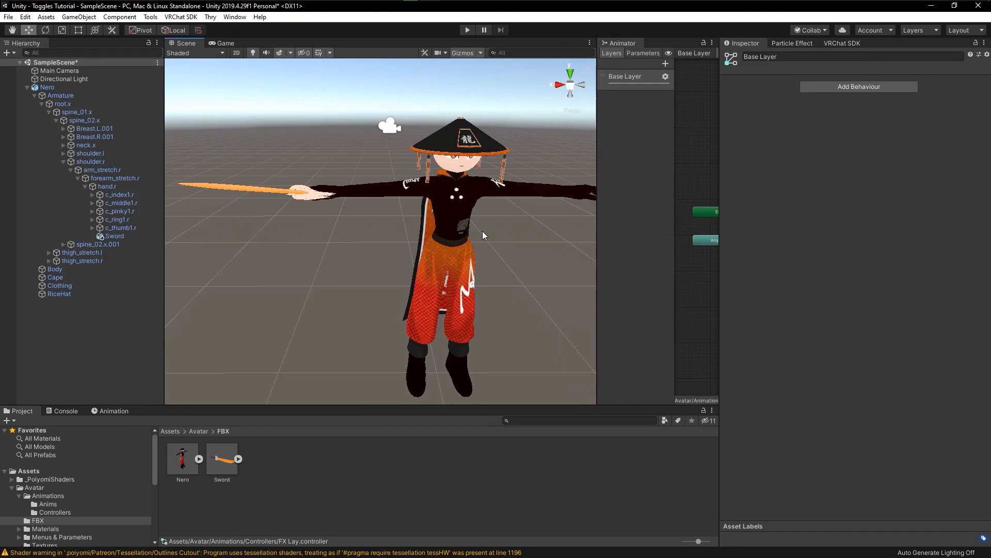
left_click_drag(483, 231, 452, 171, "alt")
middle_click_drag(450, 227, 450, 206)
left_click_drag(341, 220, 363, 221, "alt")
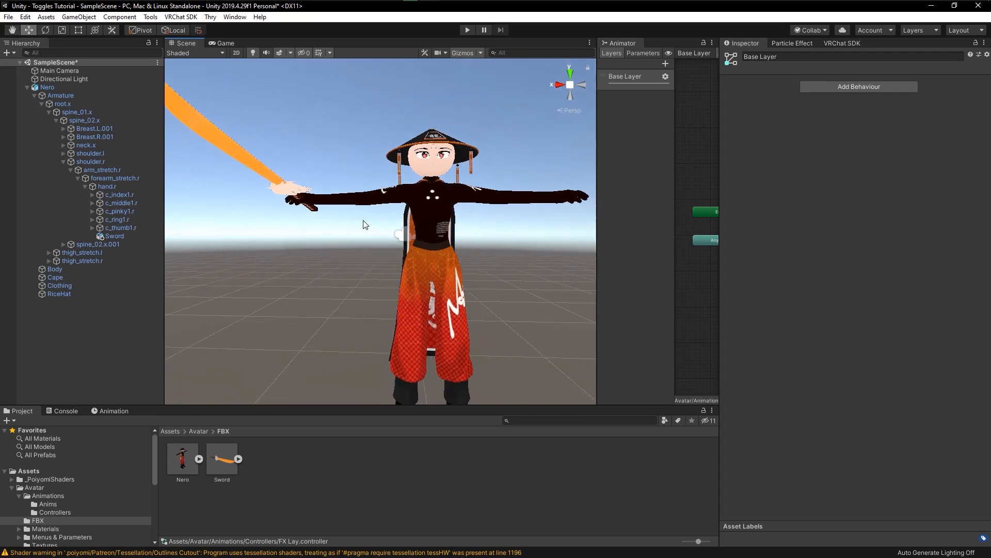
left_click_drag(323, 195, 355, 216, "alt")
left_click_drag(303, 244, 351, 236, "alt")
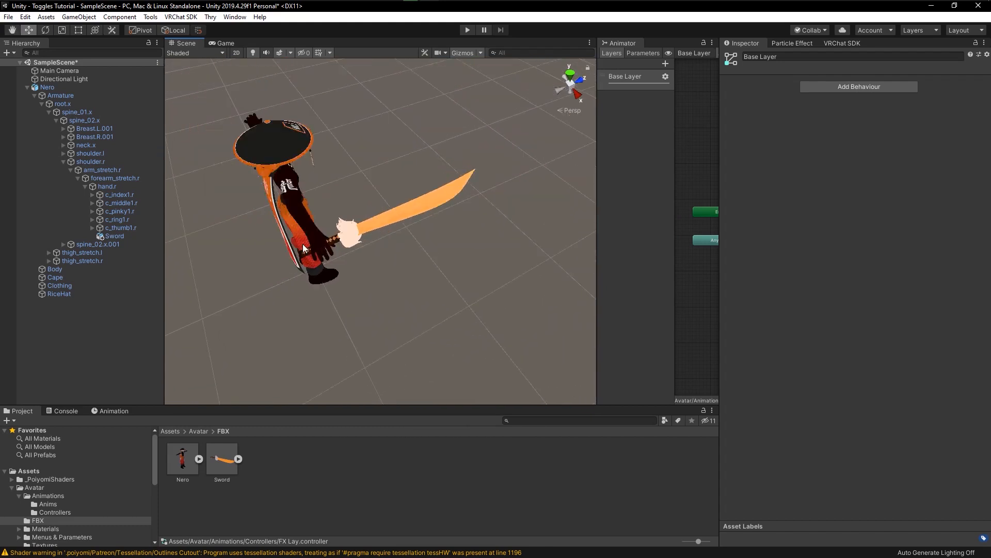
left_click(351, 232)
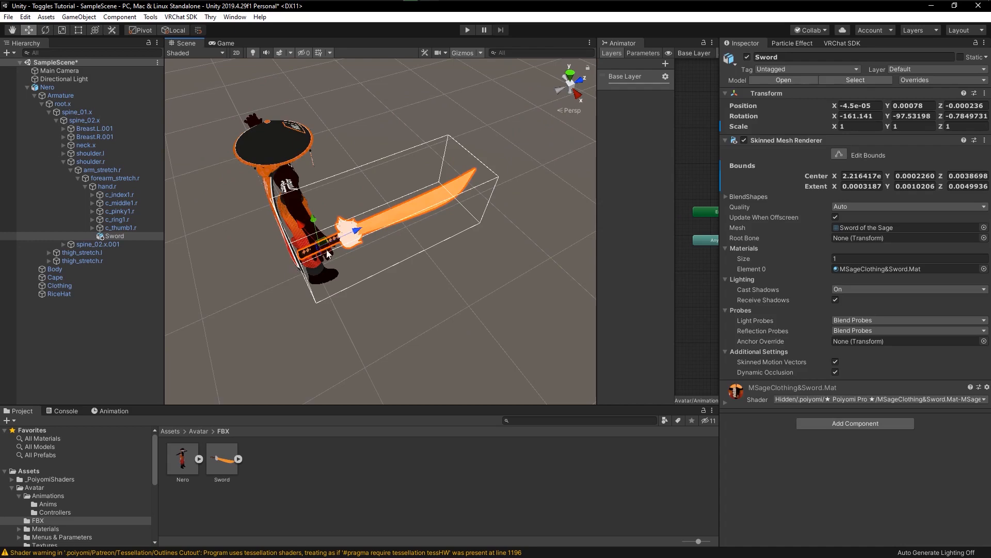
left_click_drag(495, 242, 142, 151, "alt")
middle_click_drag(419, 189, 294, 189)
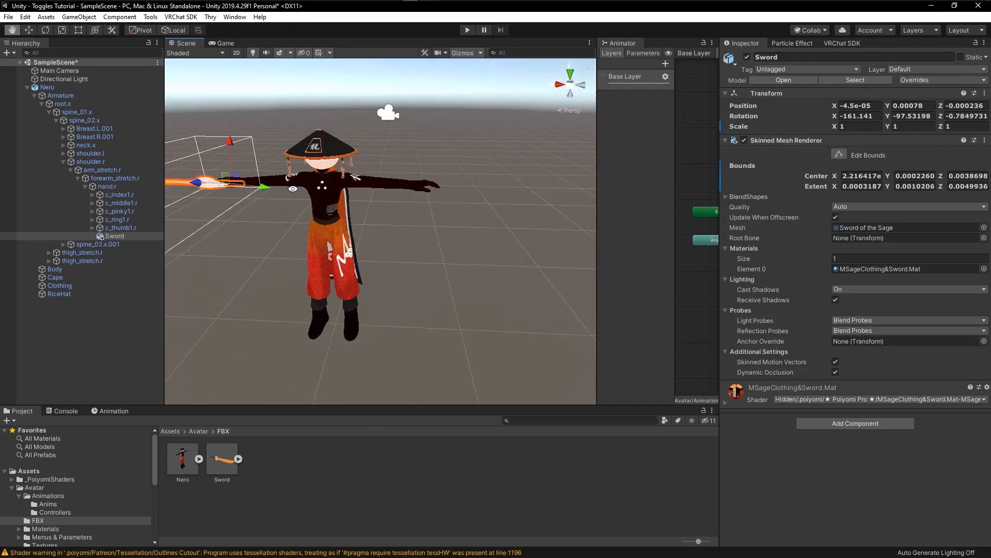
left_click_drag(293, 189, 346, 166, "alt")
middle_click_drag(346, 166, 383, 166)
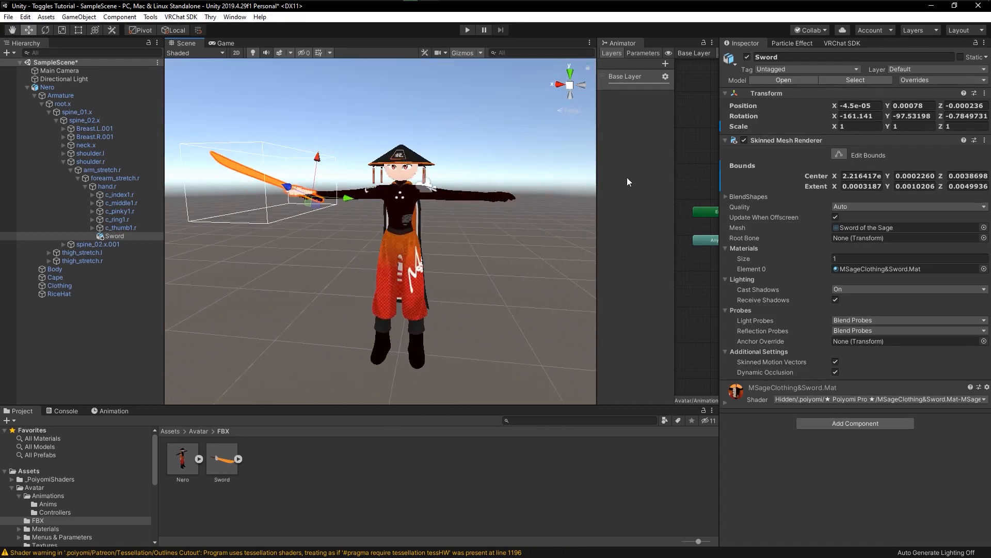
left_click_drag(598, 150, 560, 149)
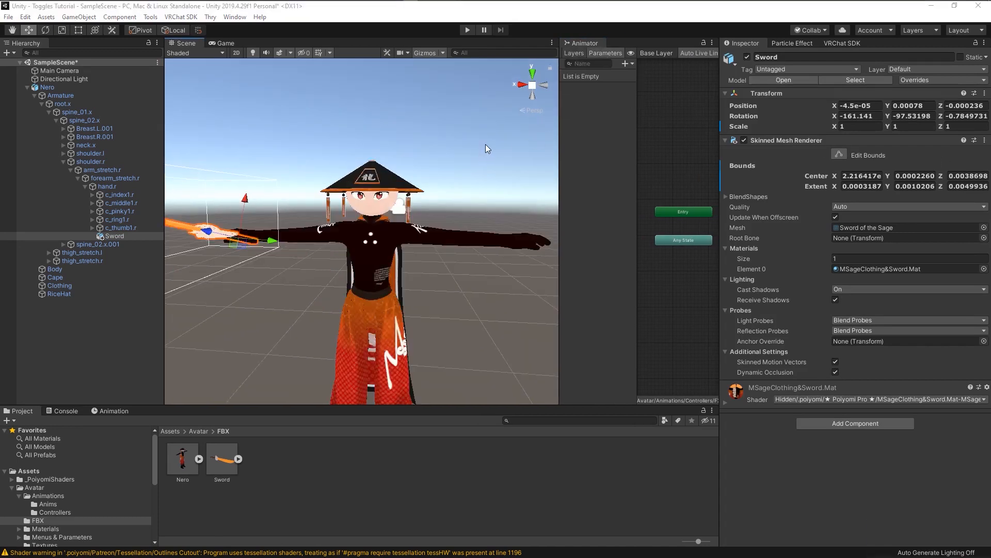
left_click_drag(405, 148, 393, 157, "alt")
middle_click_drag(414, 163, 432, 134)
left_click_drag(433, 134, 372, 160, "alt")
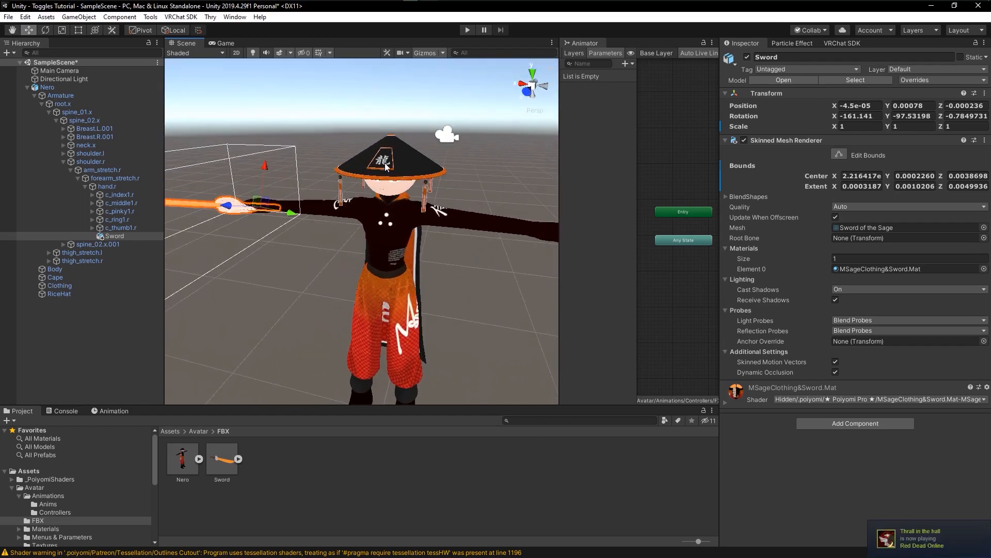
Add an Int parameter named "Sword" and a Bool parameter named "Hat" to the FX Lay controller
left_click(627, 64)
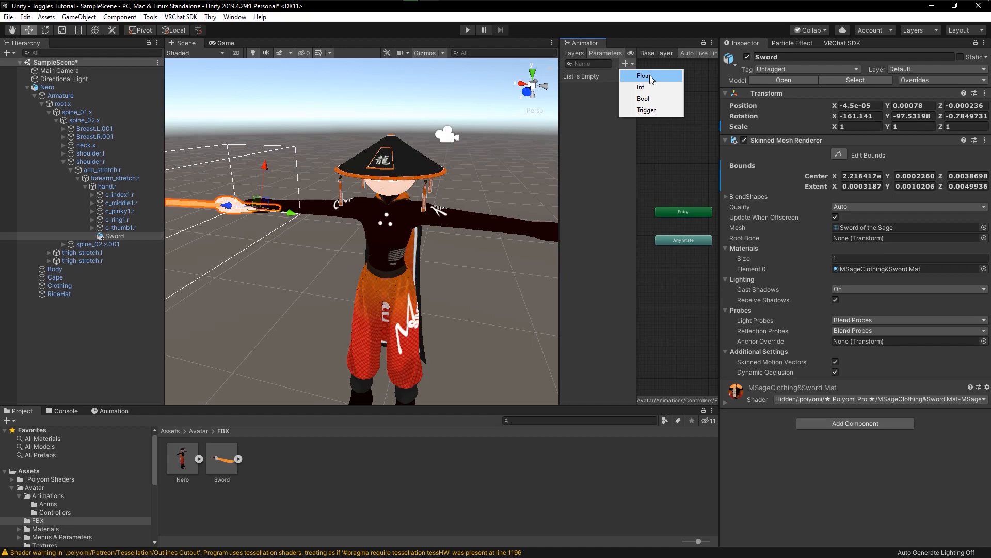
left_click(646, 87)
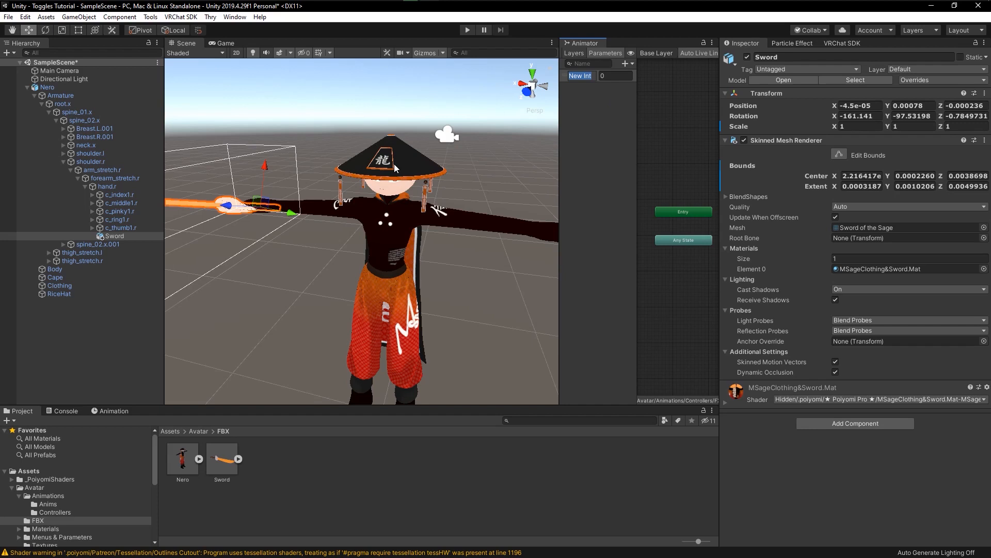
left_click(626, 63)
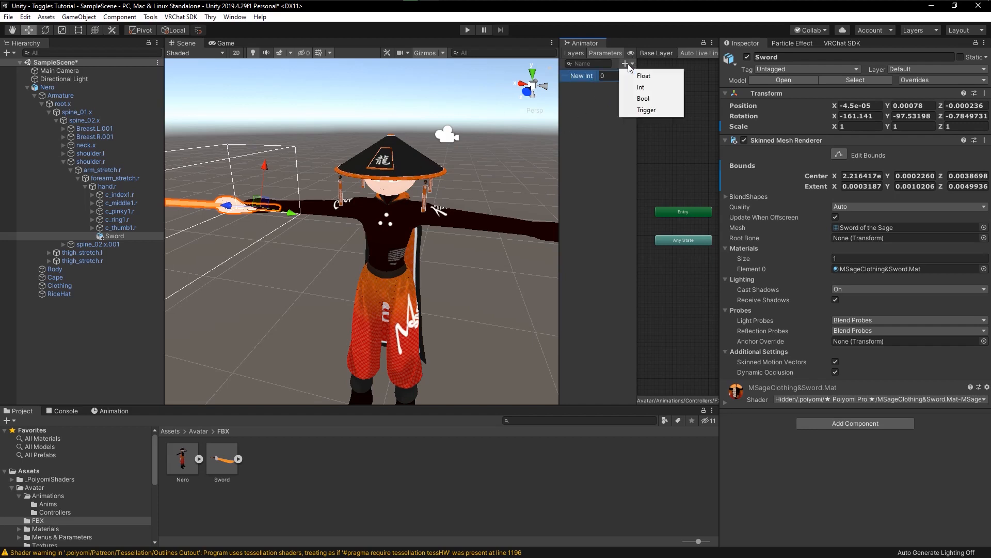
left_click(643, 98)
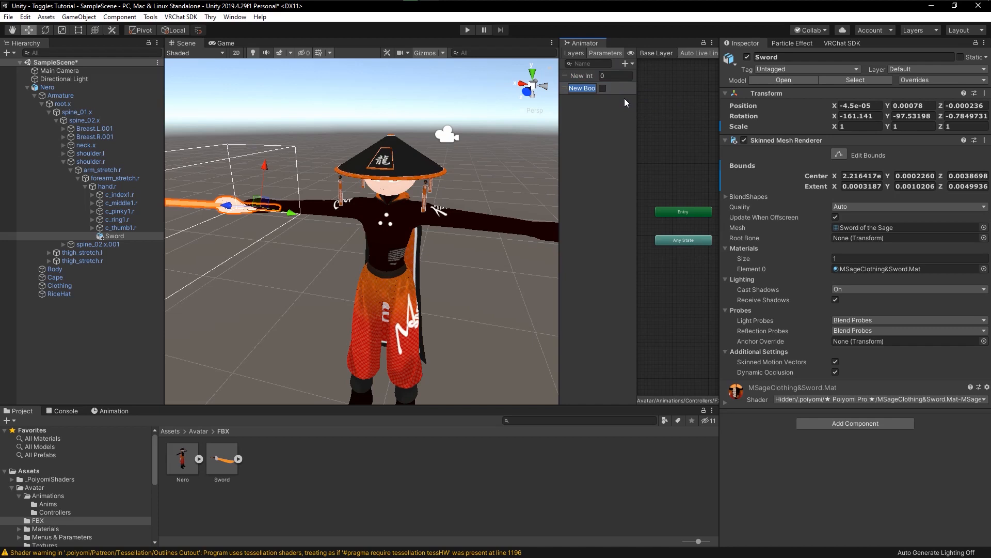
type("Hat")
key("Return")
double_click(584, 75)
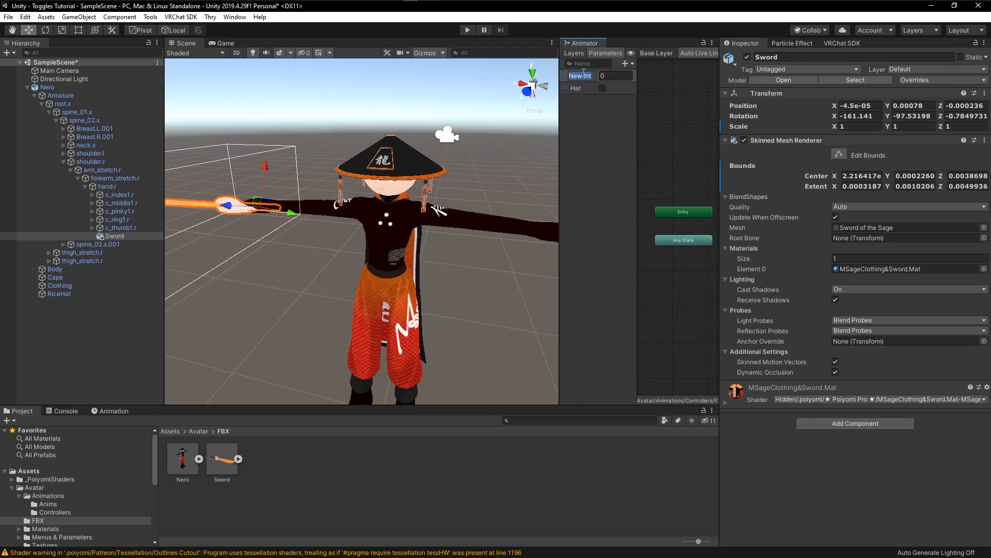
type("Sword")
key("Return")
Add two layers to the FX Lay controller and name them "Hat Toggle" and "Sword Size"
left_click(573, 52)
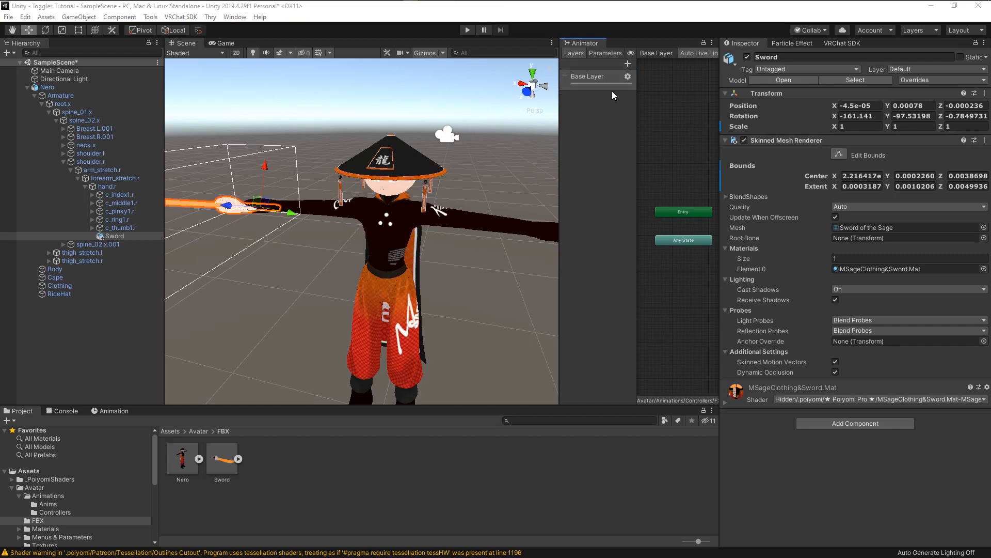
left_click(627, 64)
left_click(627, 64)
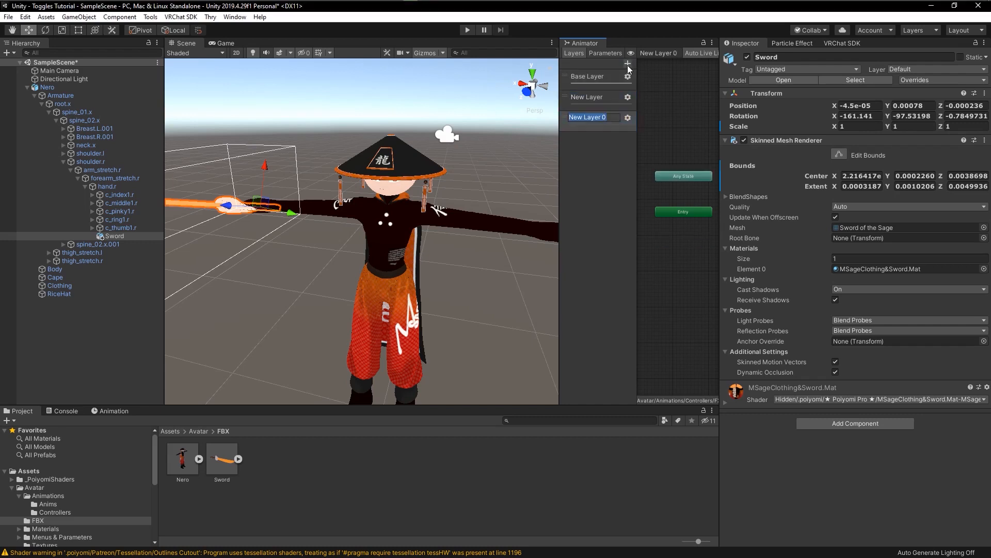
double_click(594, 97)
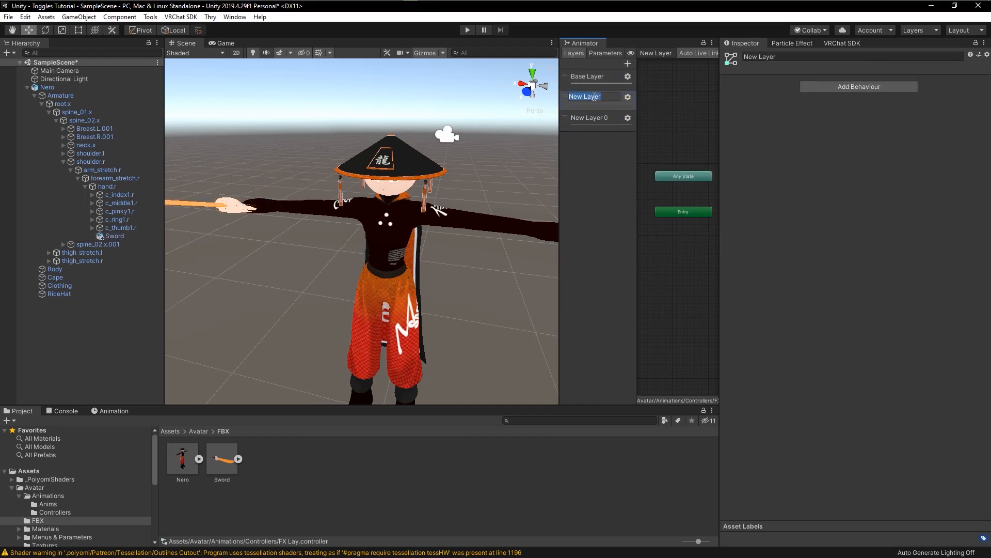
type("Hat Toggle")
key("Return")
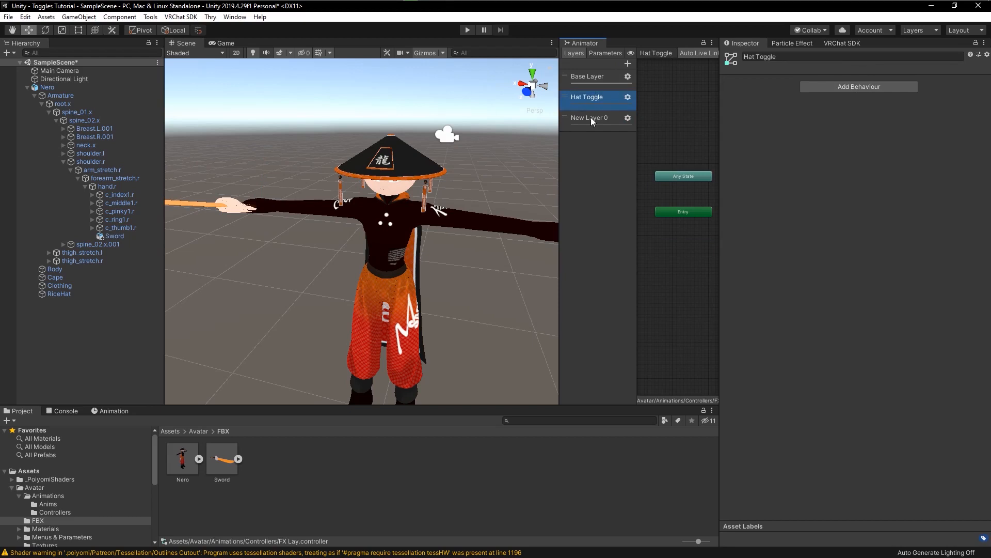
double_click(591, 117)
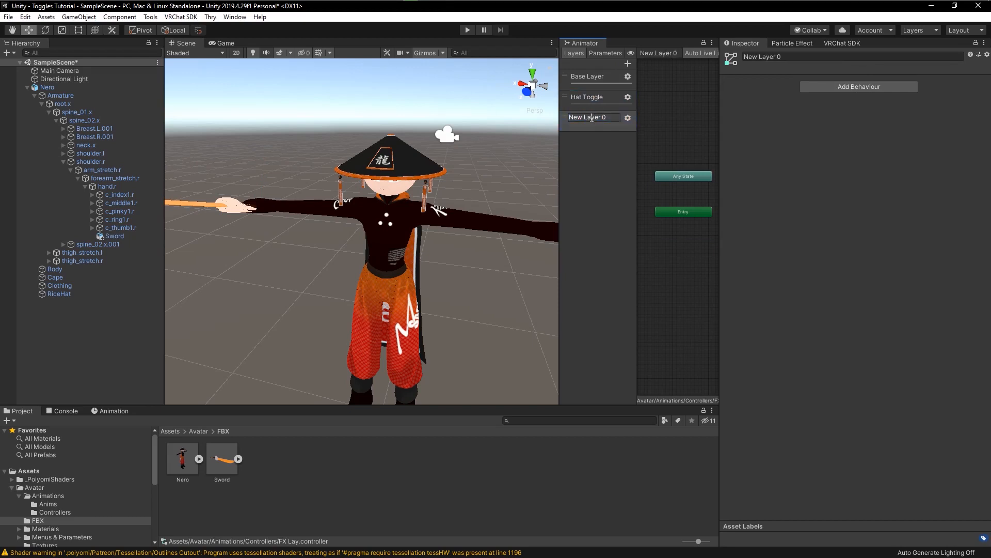
type("Sword Size")
key("Return")
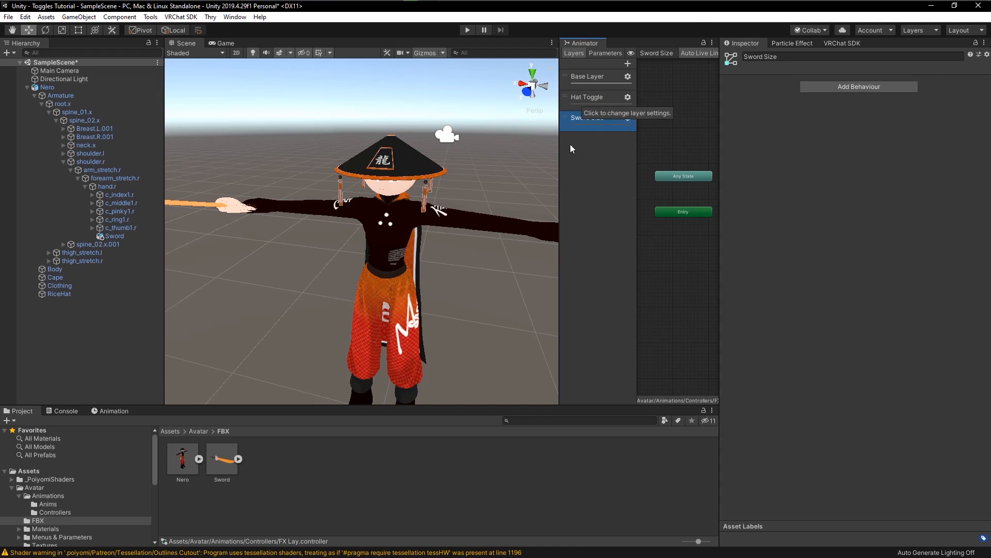
Set the weight of both the Hat Toggle and Sword Size layers to 1
left_click_drag(562, 148, 538, 142)
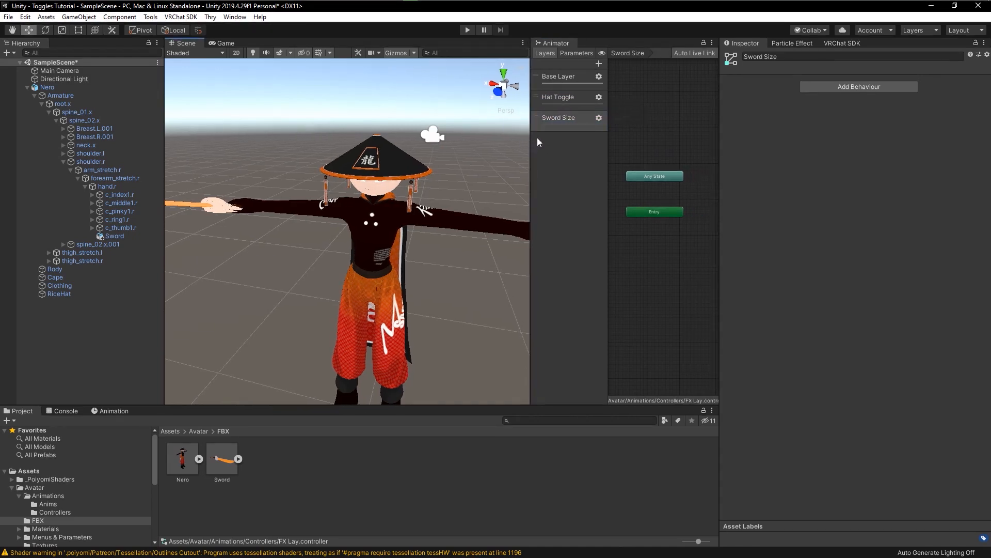
left_click(599, 98)
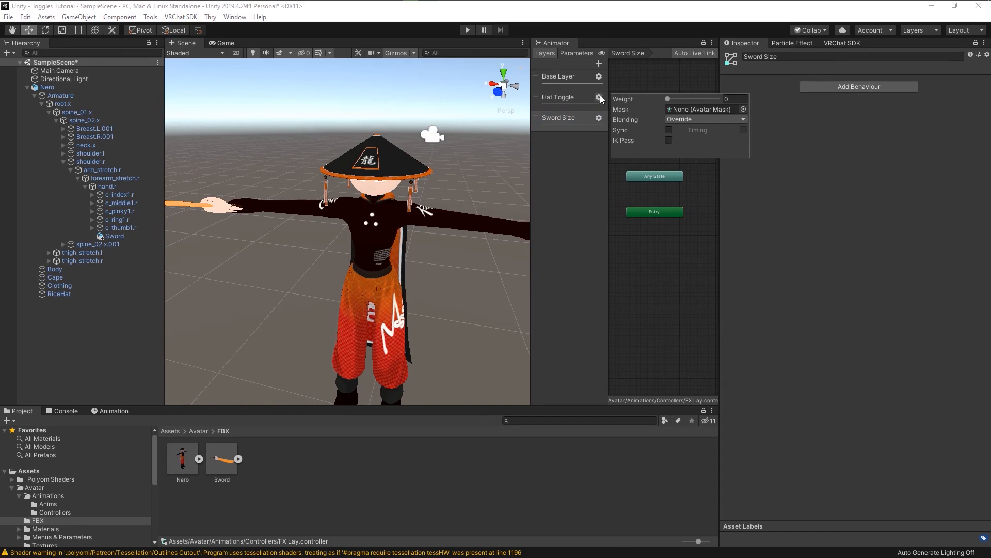
left_click(668, 99)
left_click_drag(668, 99, 759, 109)
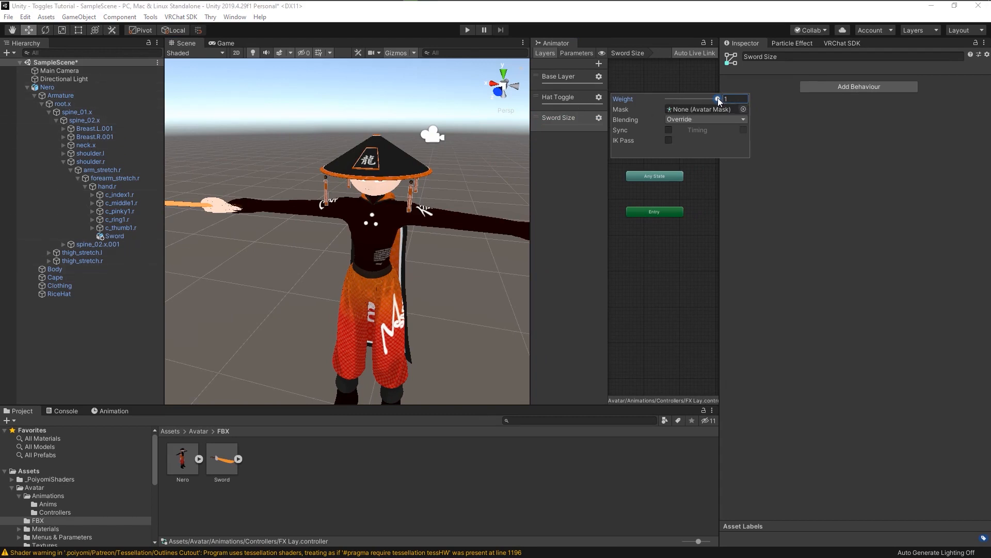
left_click(599, 118)
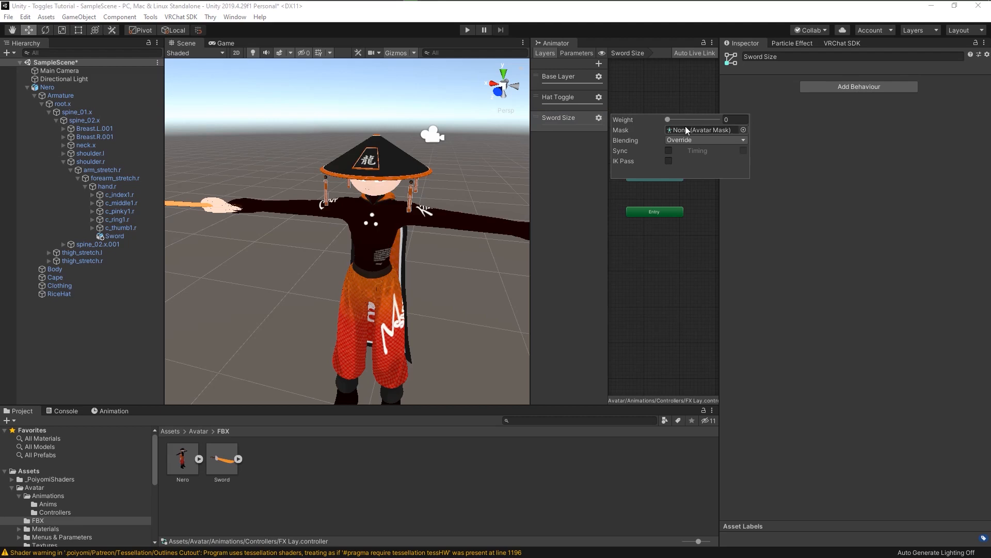
left_click_drag(668, 120, 731, 122)
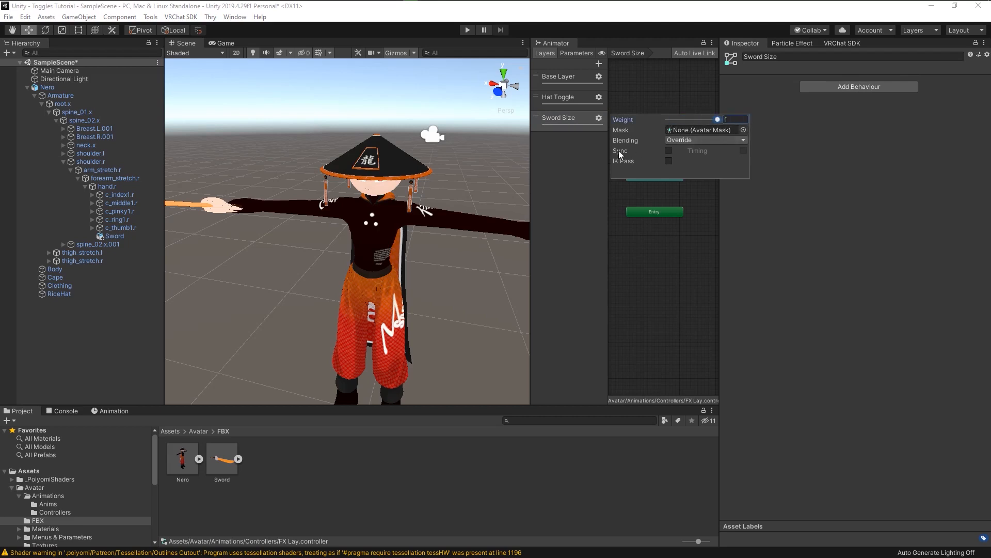
left_click(555, 159)
Select the Hat Toggle layer and look at the avatar's hat up close
left_click(558, 97)
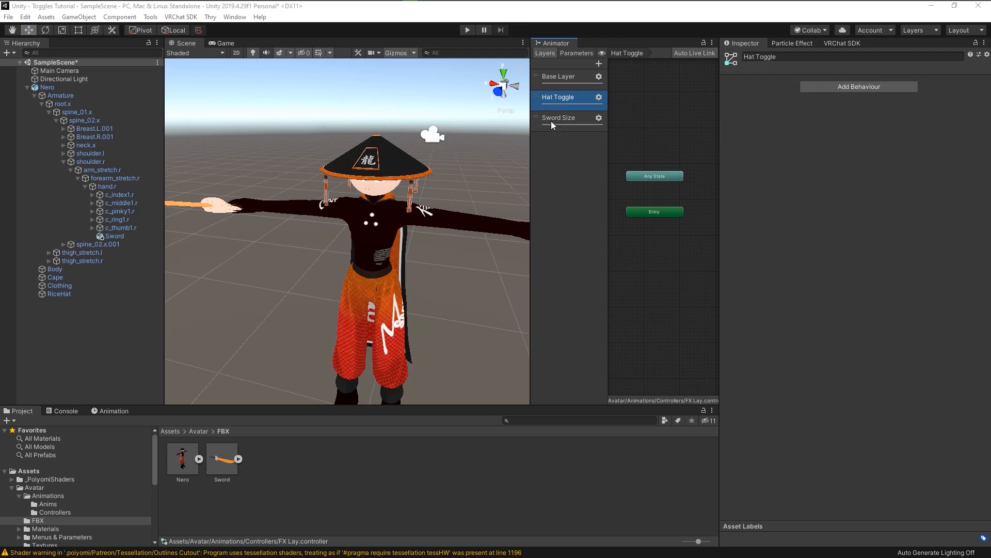
scroll(414, 190, "up", 5)
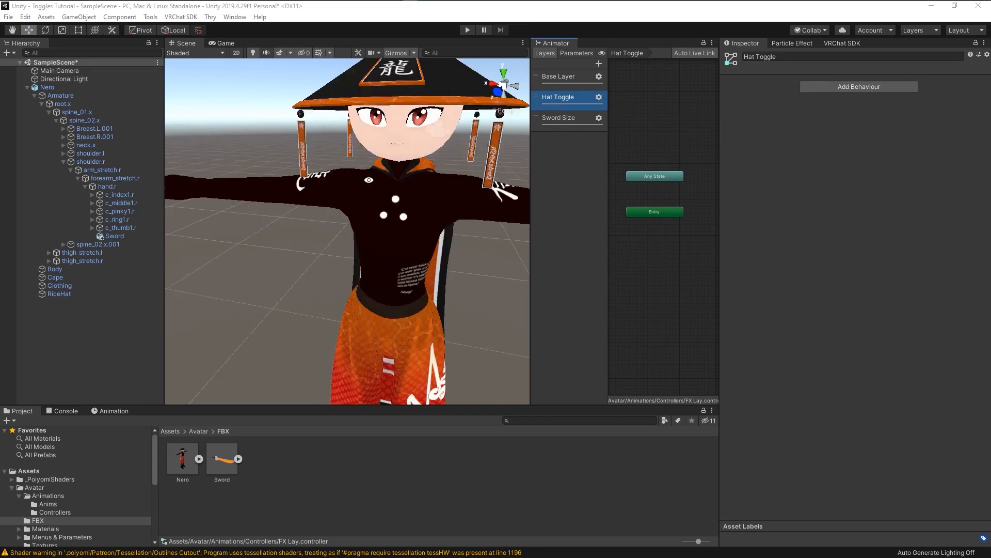
left_click_drag(360, 185, 413, 173, "alt")
middle_click_drag(408, 134, 402, 181)
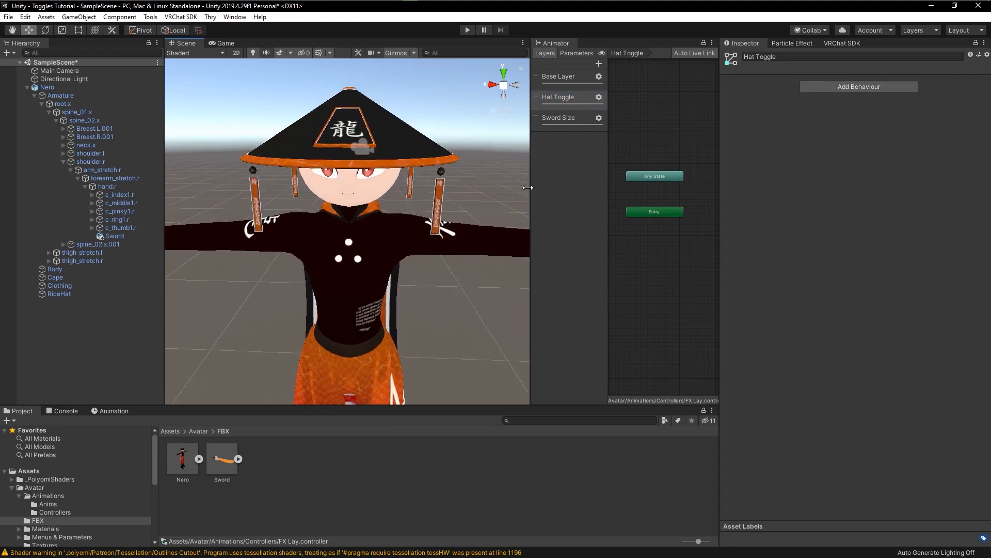
Enlarge the Animator graph area and examine the Any State and Entry nodes of the Hat Toggle layer
left_click_drag(525, 184, 468, 182)
mouse_move(627, 226)
middle_mouse_down()
mouse_move(608, 208)
mouse_move(613, 224)
mouse_move(631, 230)
mouse_move(612, 231)
middle_mouse_up()
scroll(608, 208, "down", 3)
scroll(609, 208, "up", 4)
scroll(631, 230, "up", 1)
scroll(630, 221, "down", 2)
scroll(613, 219, "down", 2)
scroll(613, 219, "up", 3)
scroll(609, 214, "up", 2)
left_click(610, 218)
left_click(613, 171)
middle_click_drag(622, 184, 607, 217)
left_click(677, 185)
scroll(676, 185, "down", 2)
scroll(677, 185, "up", 1)
middle_click_drag(555, 190, 618, 193)
scroll(617, 193, "up", 2)
left_click(624, 182)
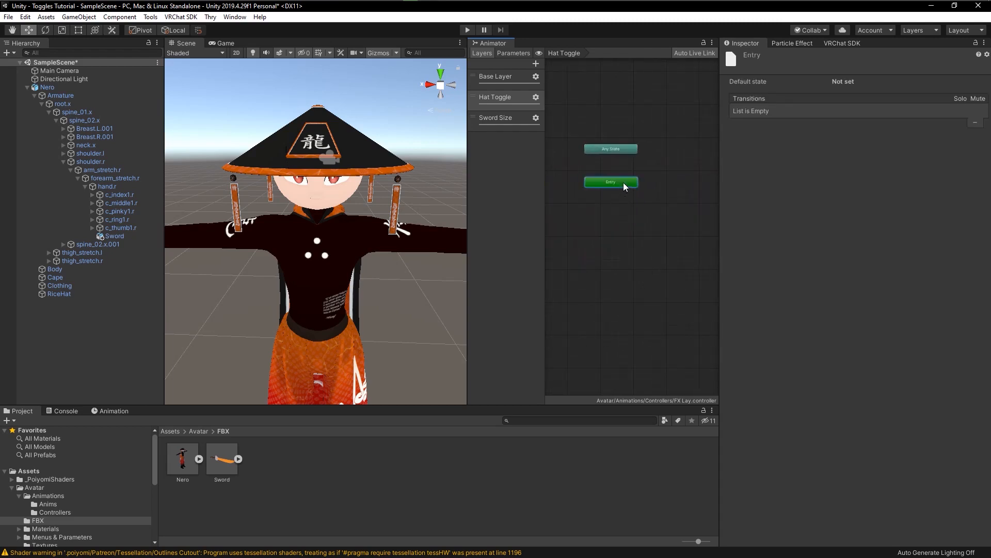
Select the Any State and Entry nodes of the Hat Toggle layer in turn and check their transitions
left_click(626, 150)
middle_click_drag(629, 197, 597, 181)
scroll(597, 180, "down", 1)
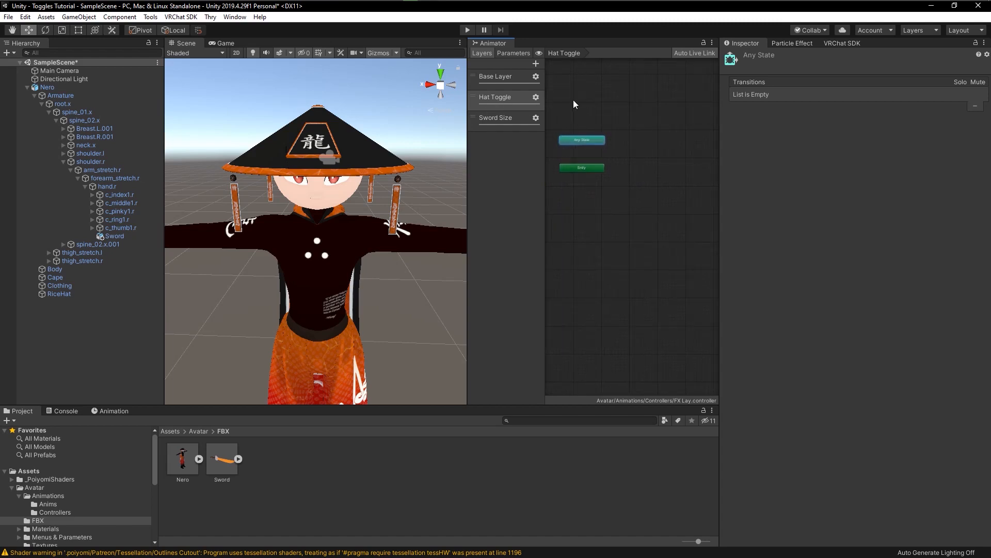
left_click(589, 168)
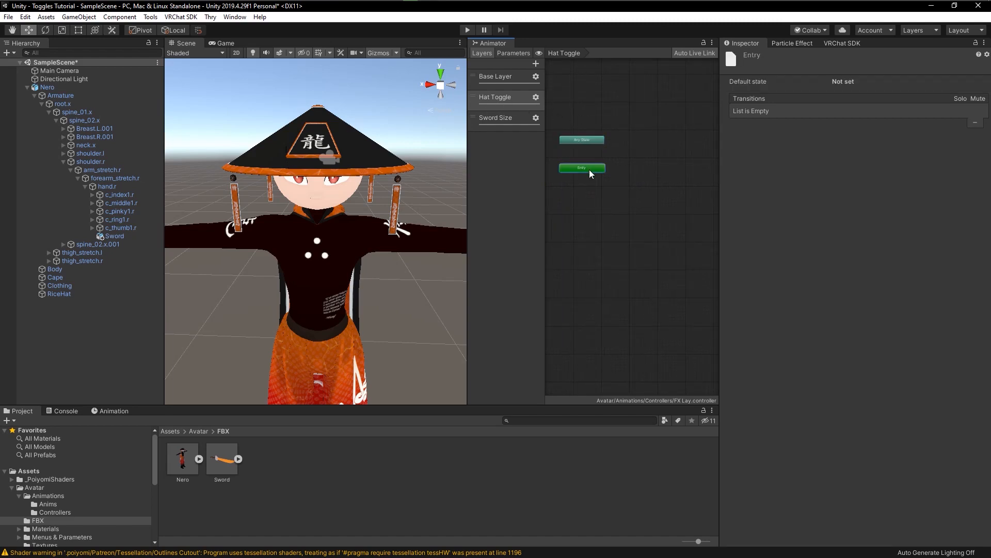
scroll(618, 174, "up", 3)
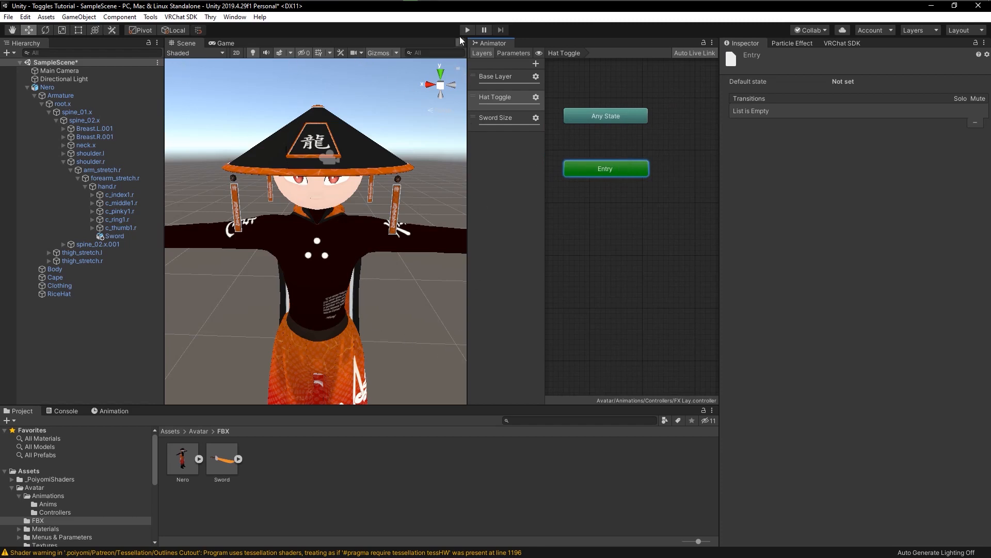
scroll(619, 181, "down", 3)
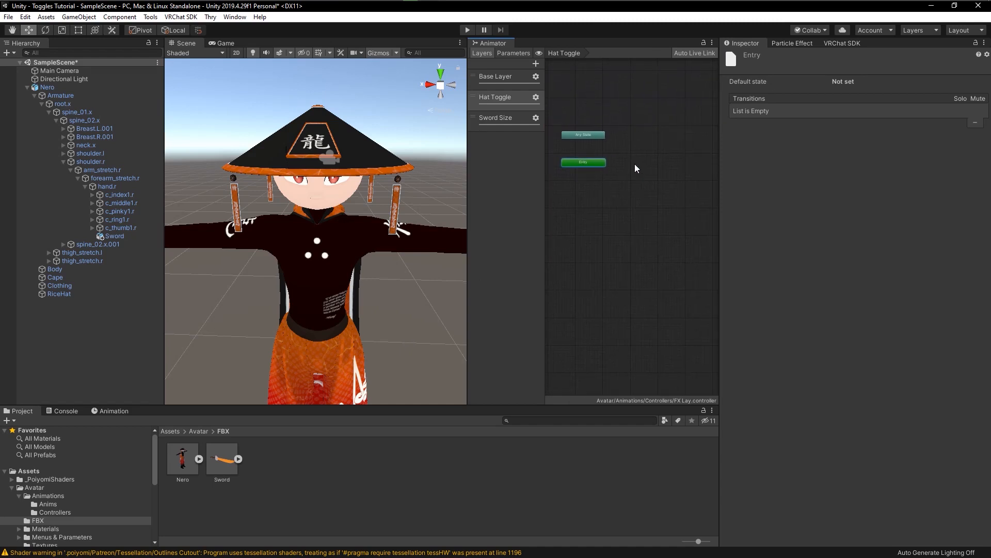
scroll(620, 172, "up", 1)
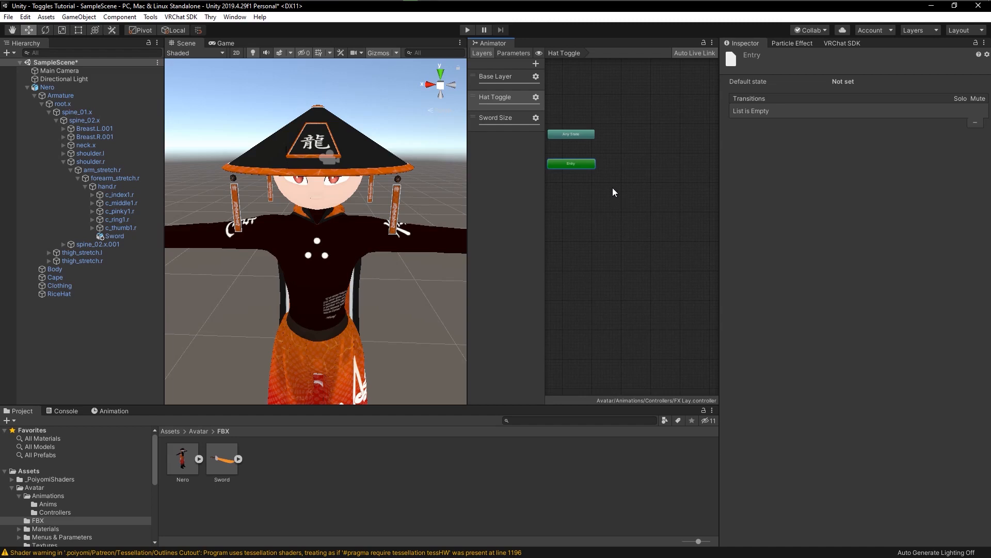
Create an empty state in the Hat Toggle layer, place it beside Entry, and name it "Default"
right_click(613, 192)
mouse_move(653, 195)
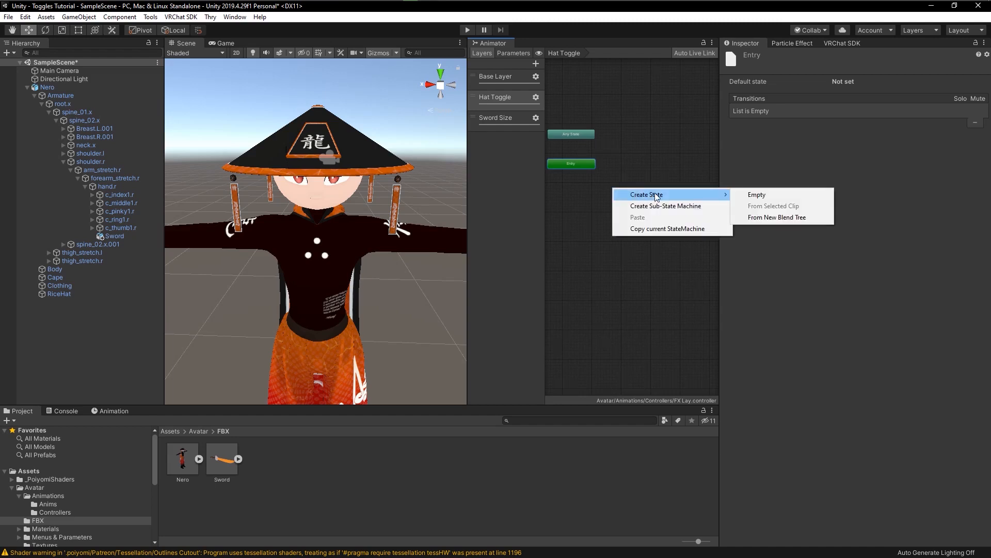
left_click(752, 197)
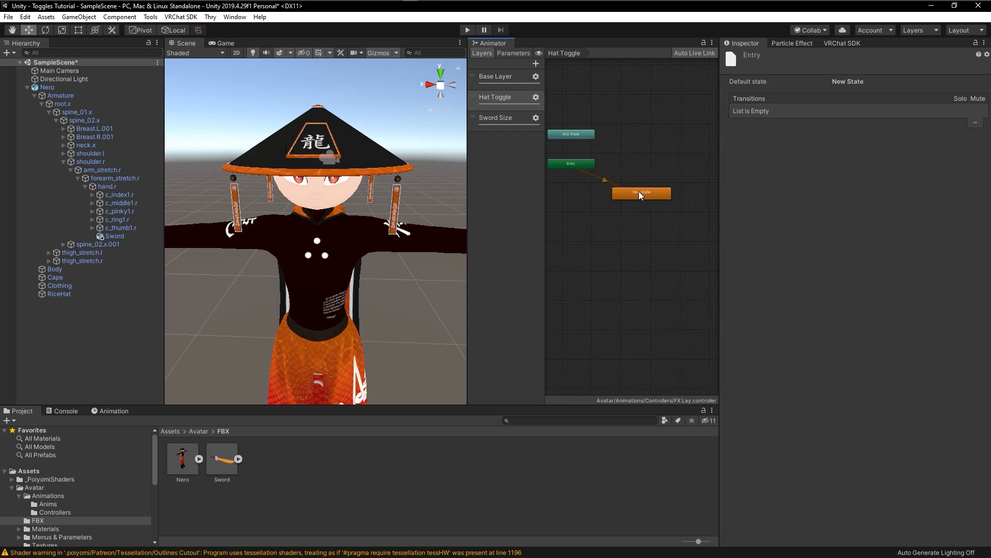
left_click_drag(639, 191, 638, 165)
left_click(790, 57)
type("Default")
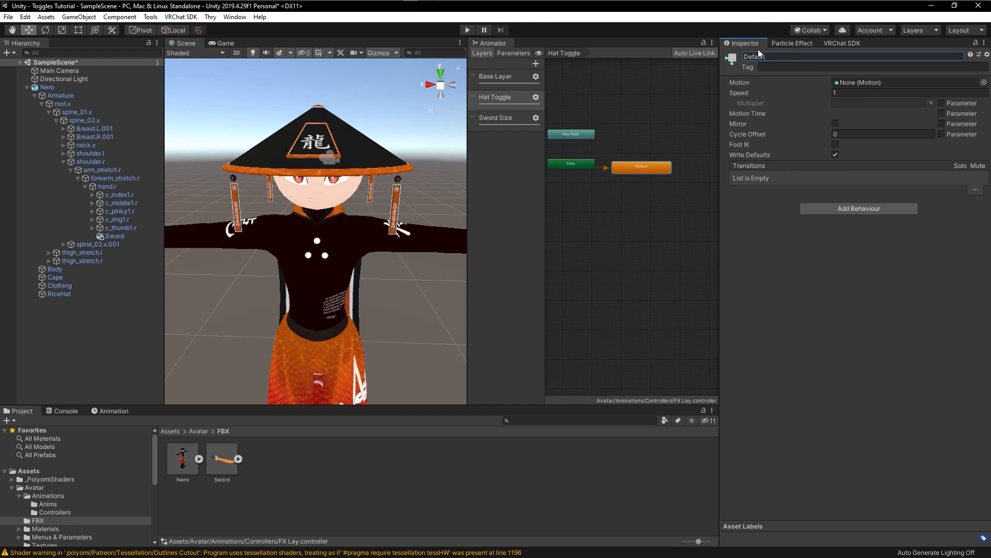
scroll(643, 113, "up", 5)
scroll(650, 155, "down", 3)
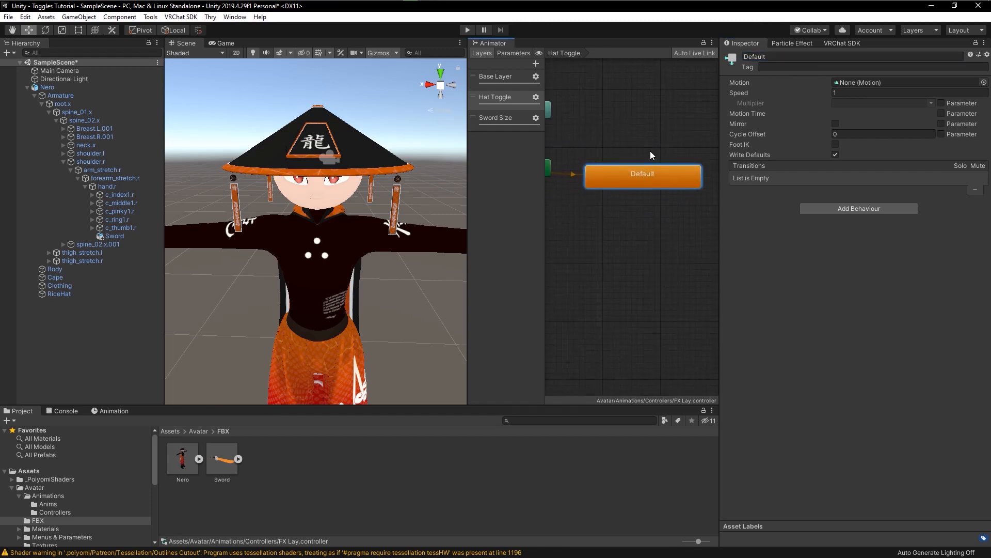
left_click_drag(646, 169, 649, 172)
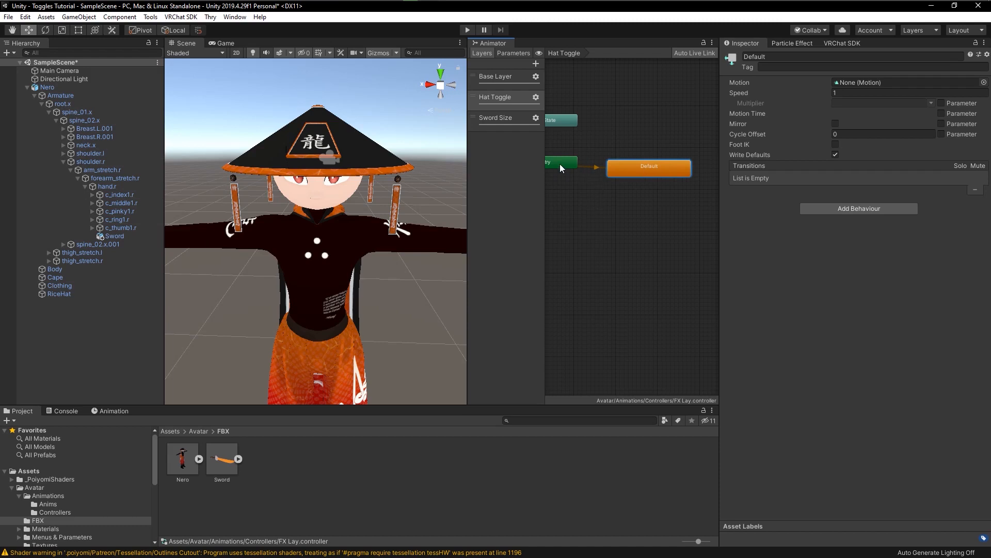
middle_click_drag(563, 164, 587, 162)
left_click(584, 162)
left_click(664, 168)
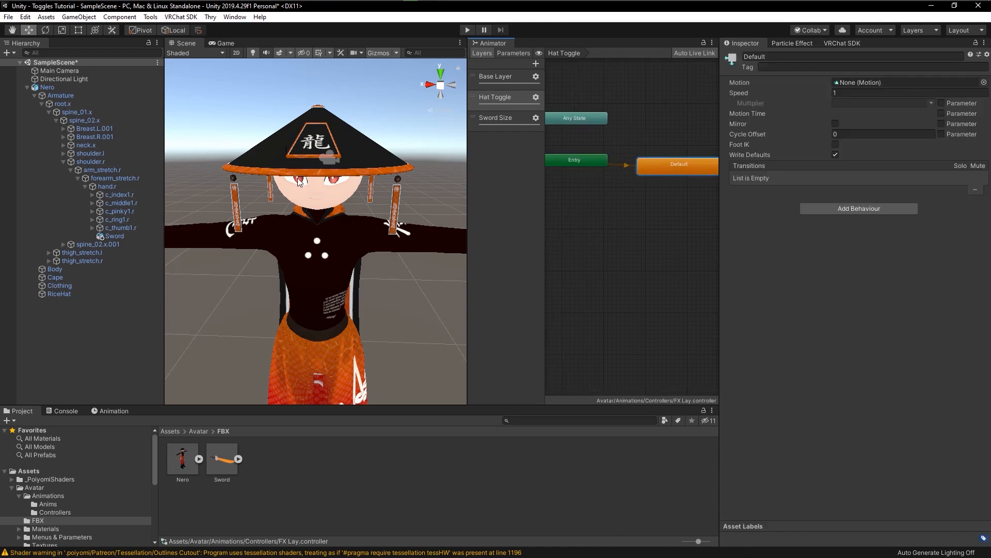
middle_click_drag(677, 188, 636, 180)
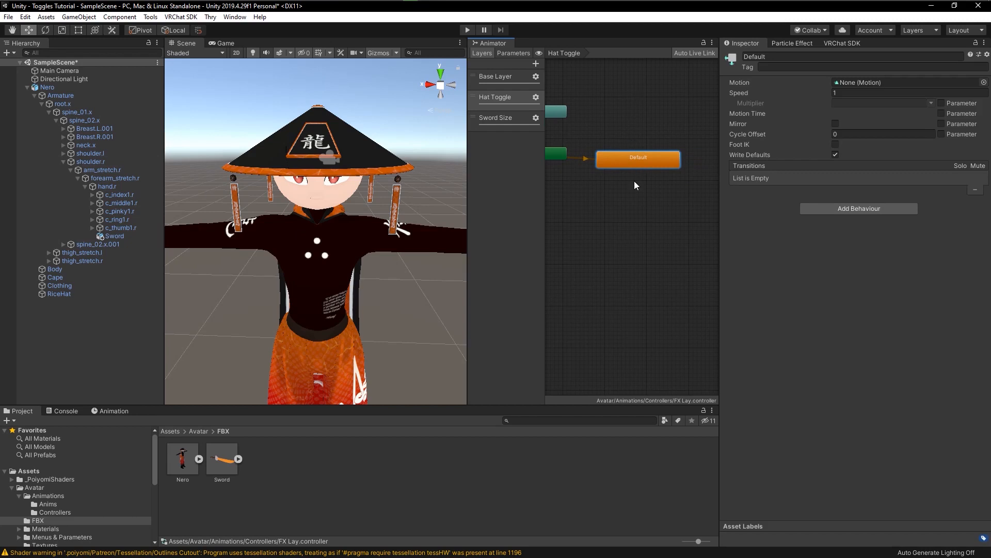
key("alt+Tab")
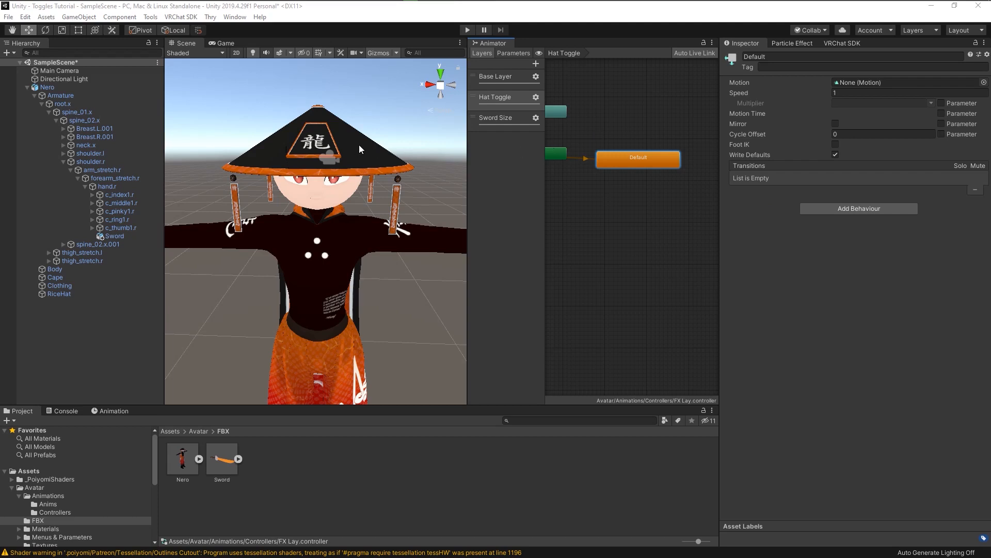
Create a second empty state, name it "Hat Off", and align it directly below the Default state
right_click(598, 208)
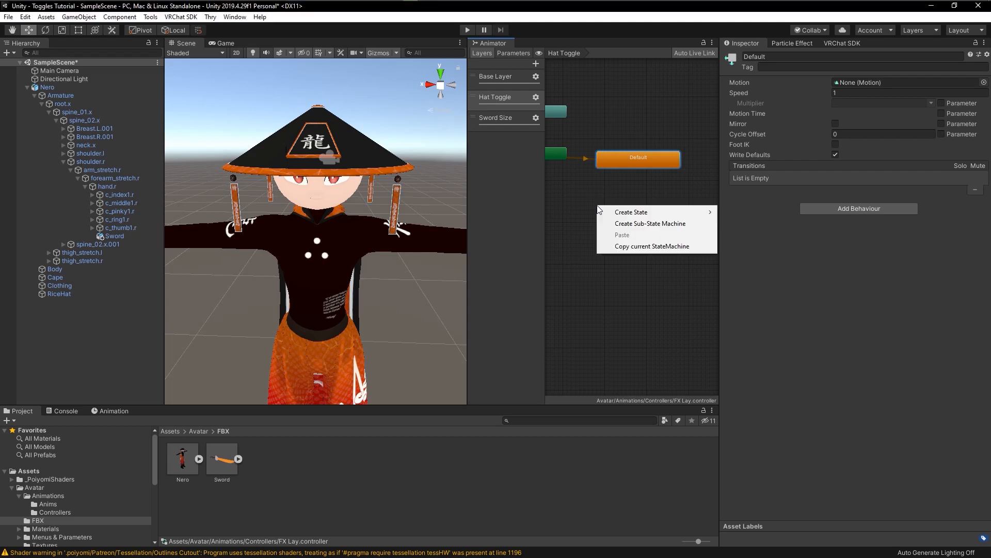
mouse_move(626, 212)
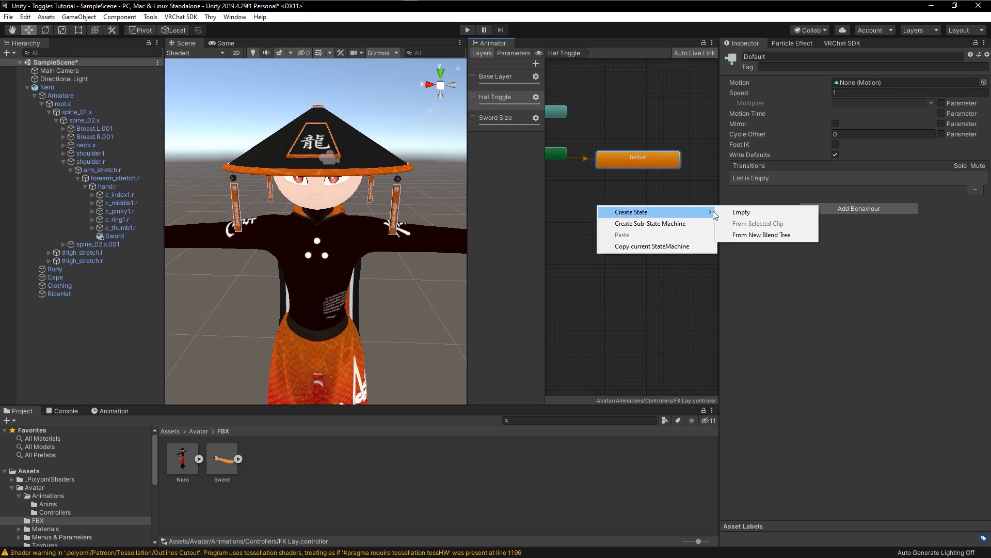
left_click(742, 213)
left_click_drag(645, 214, 624, 212)
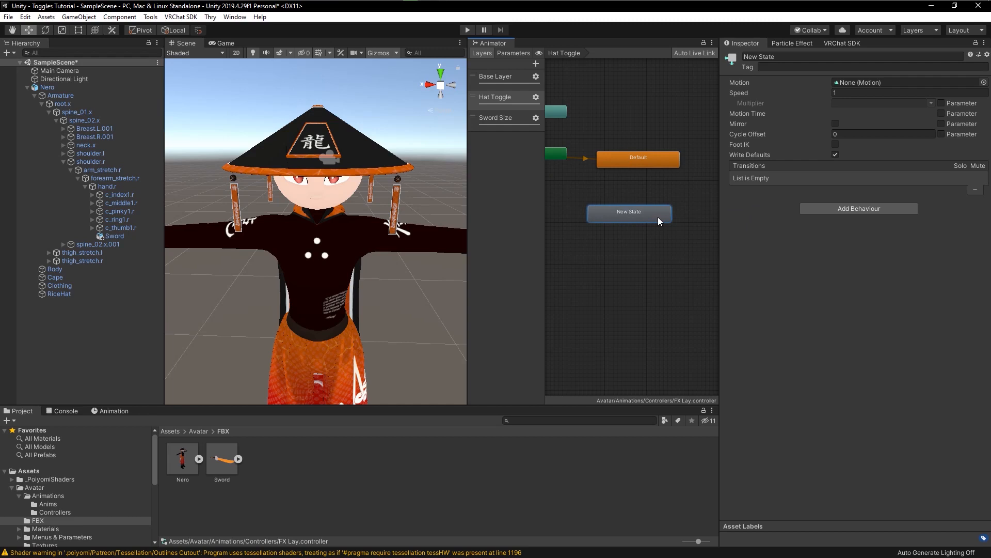
left_click(802, 56)
type("Hat Off")
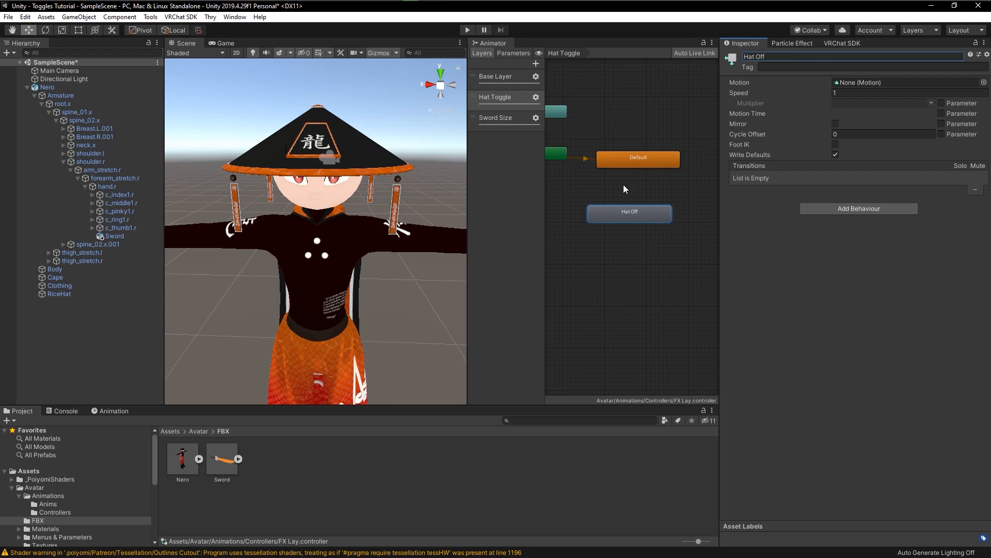
left_click_drag(640, 211, 649, 194)
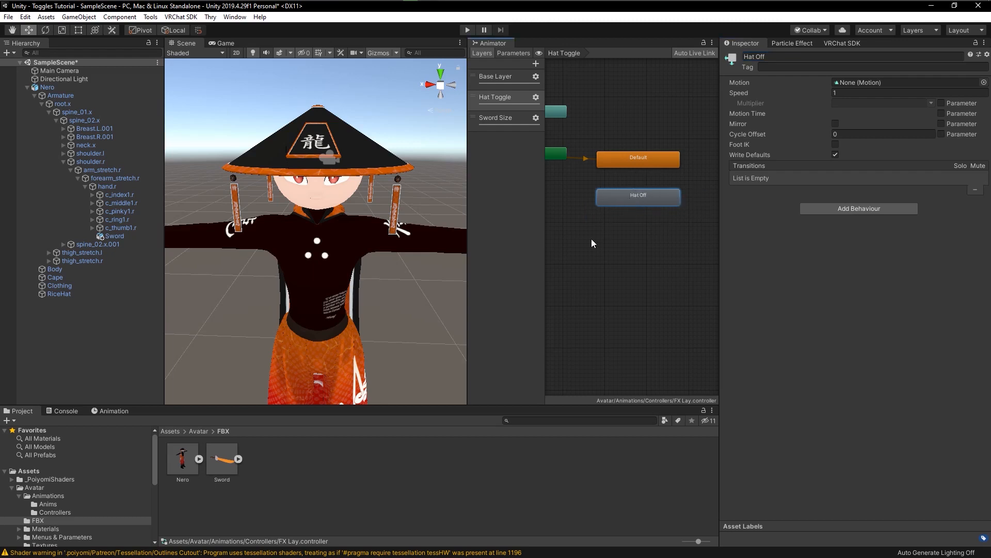
Move the Hat Off state farther down to leave more space between it and the Default state
left_click(647, 160)
left_click(645, 195)
left_click(568, 157)
left_click(631, 162)
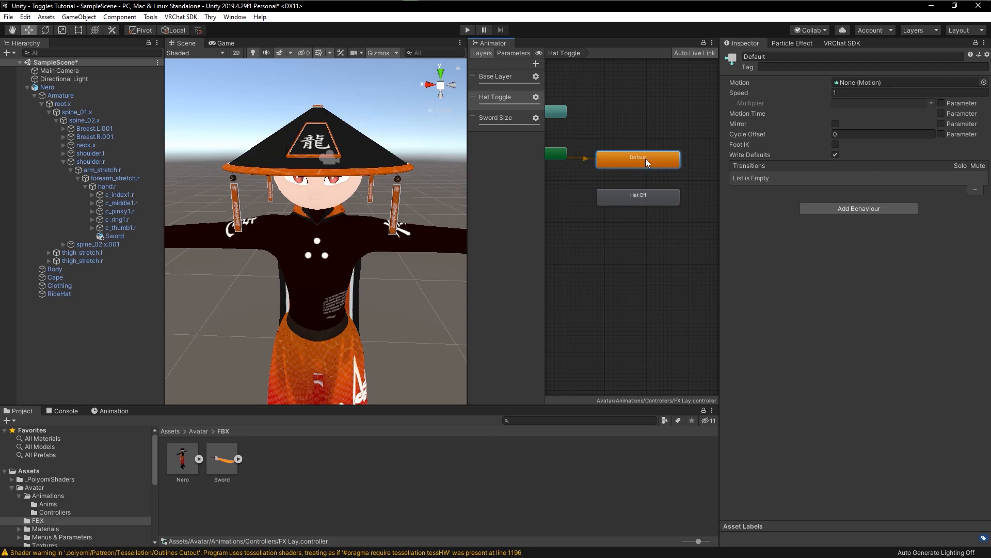
left_click(647, 194)
left_click_drag(647, 227, 648, 234)
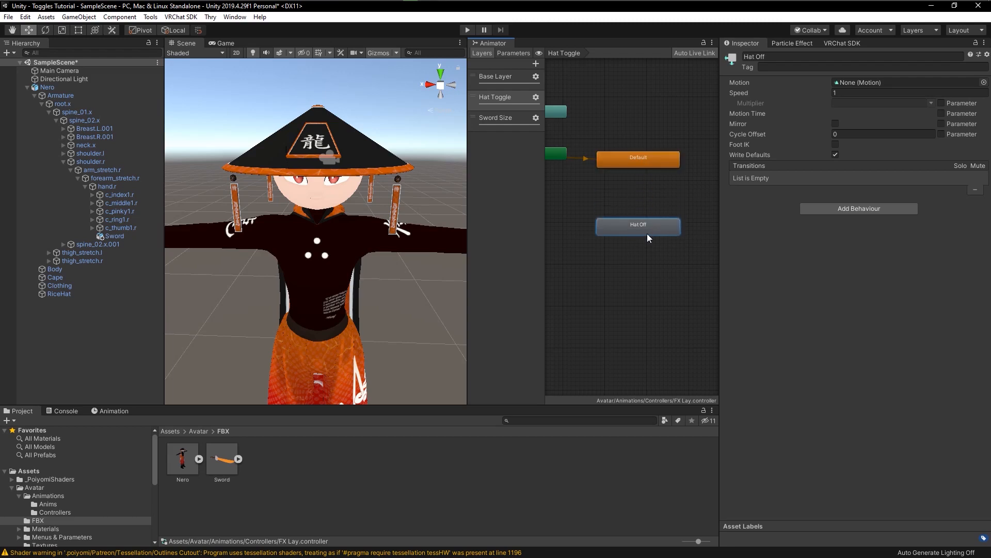
Make a transition from the Default state to the Hat Off state
left_click(635, 165)
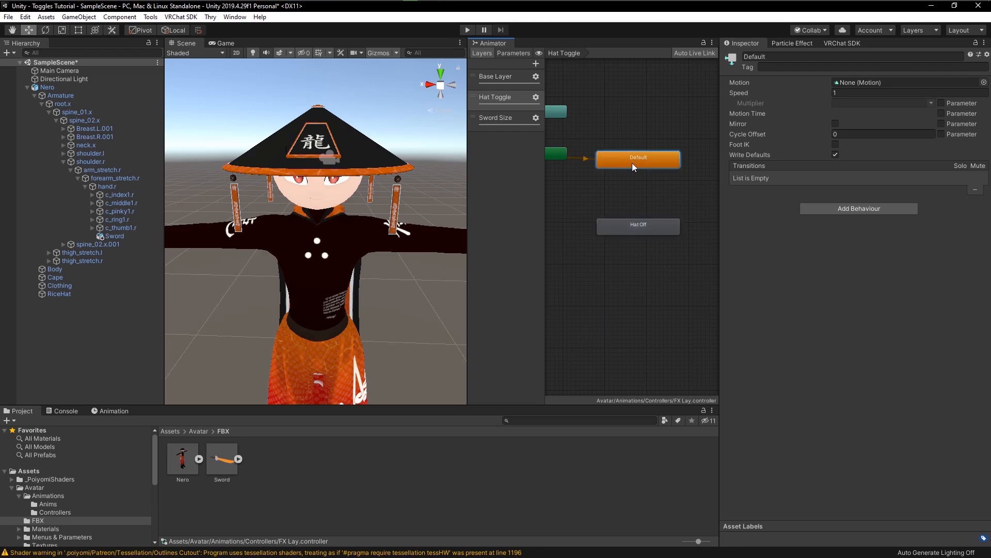
right_click(632, 162)
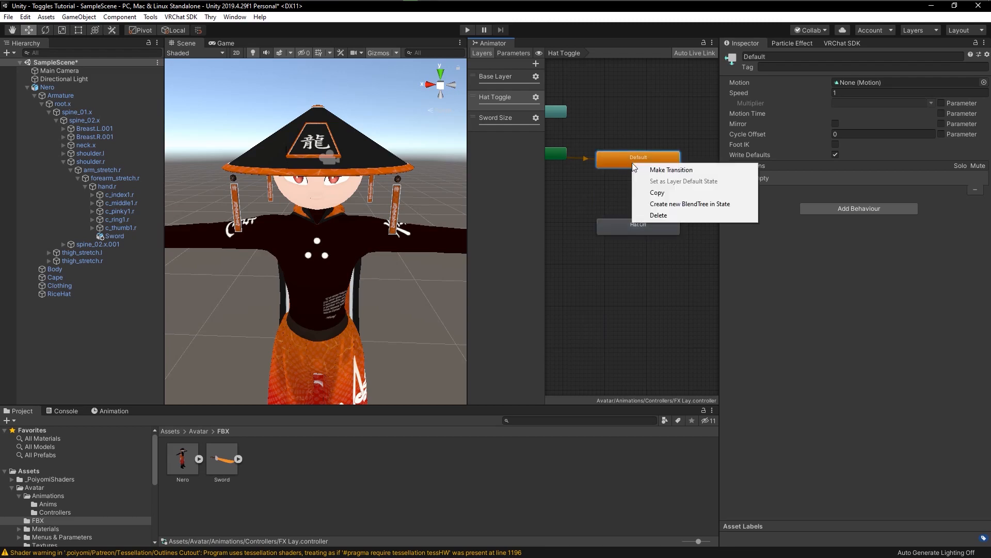
left_click(662, 171)
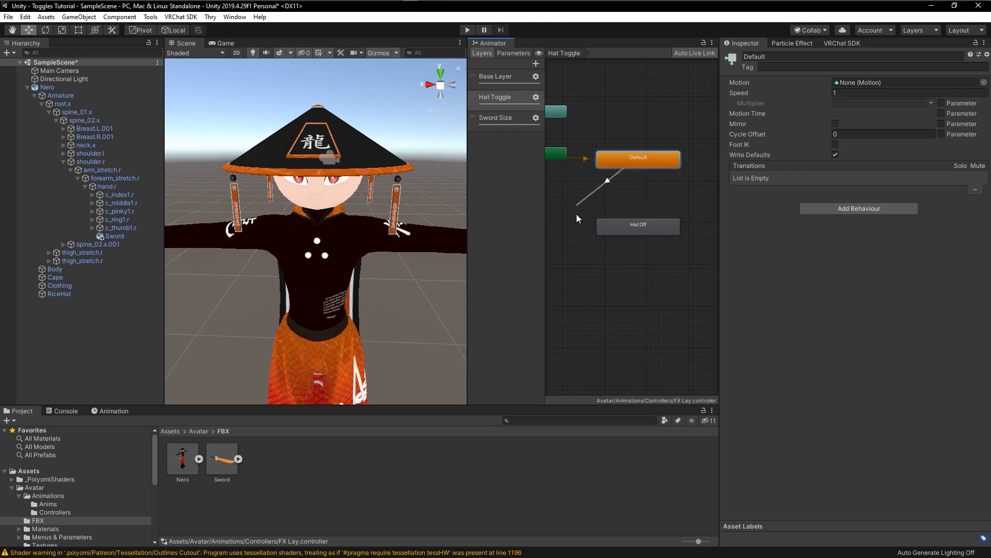
left_click(638, 229)
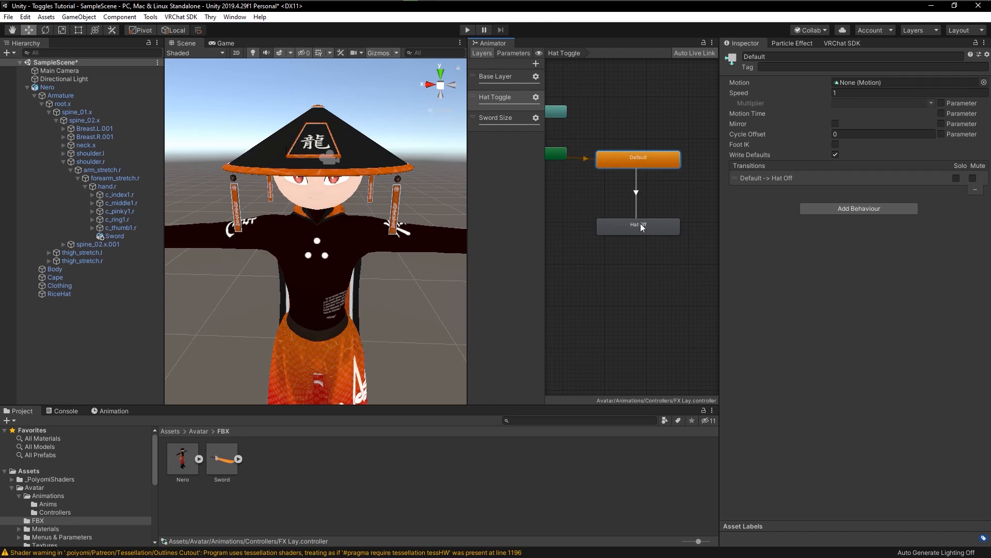
Add a condition to the Default-to-Hat Off transition that requires the Hat parameter to be true
left_click(636, 191)
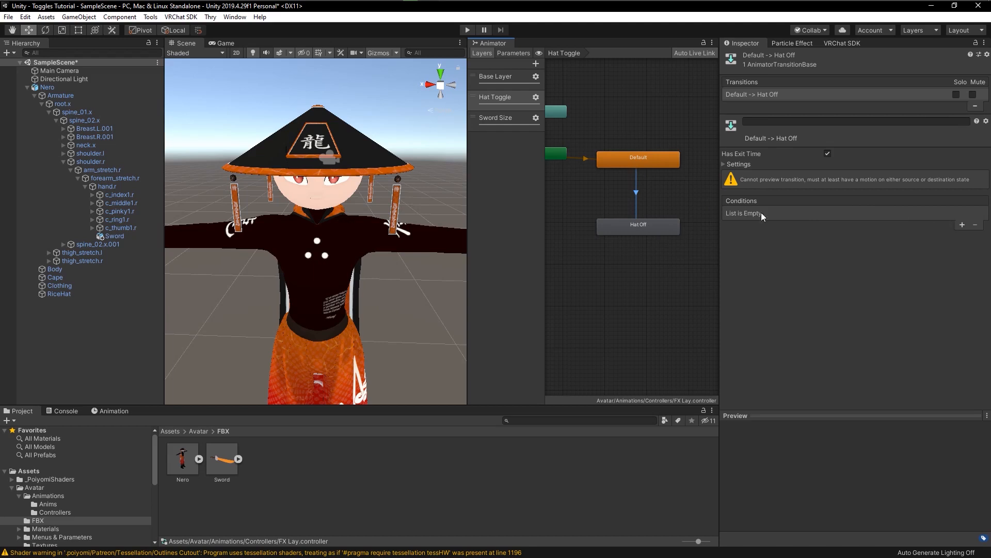
left_click(962, 226)
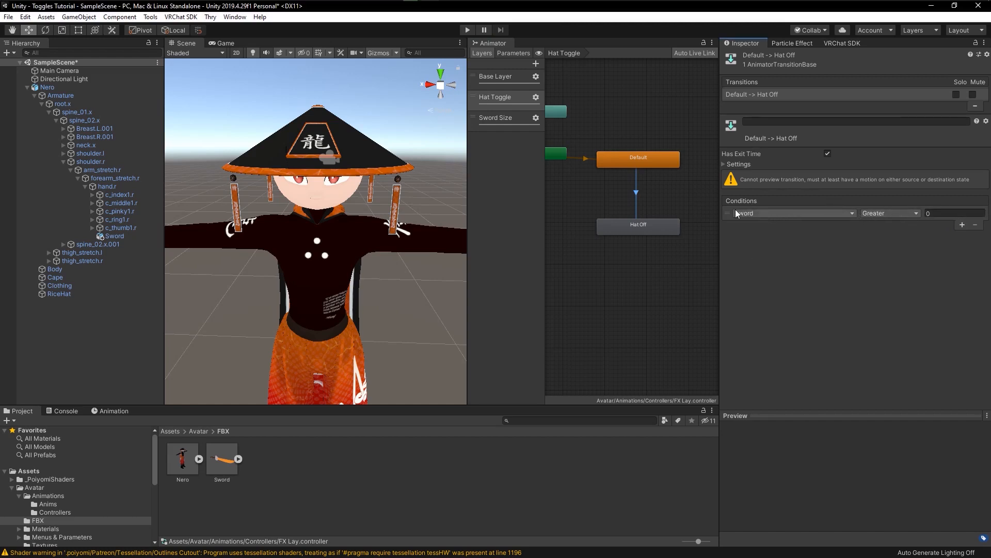
left_click(753, 213)
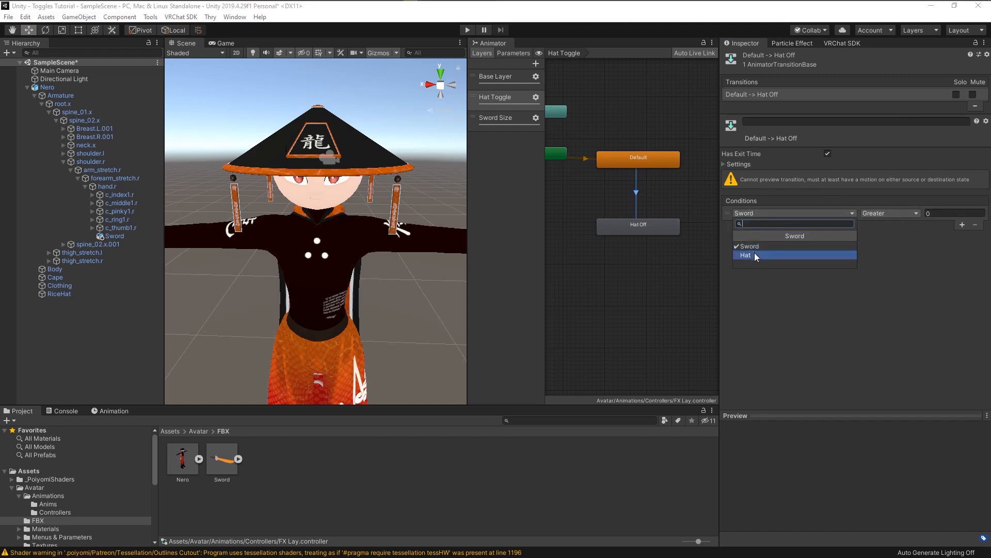
left_click(510, 54)
left_click(510, 54)
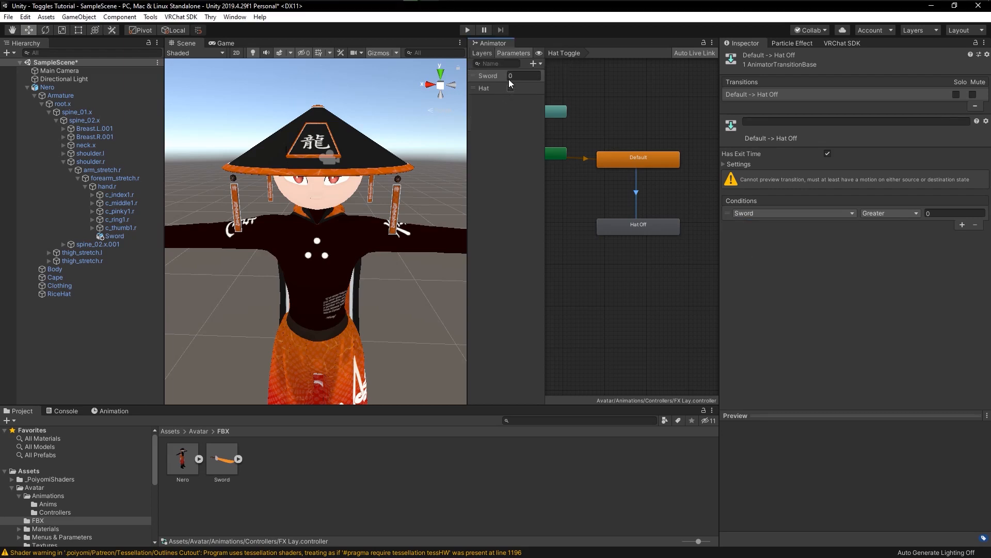
left_click(486, 54)
left_click(801, 217)
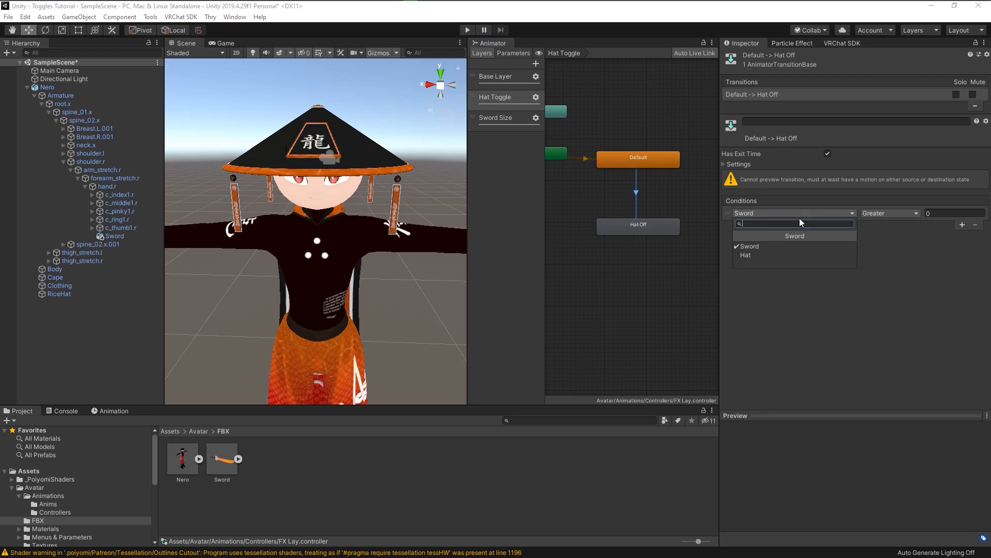
left_click(773, 253)
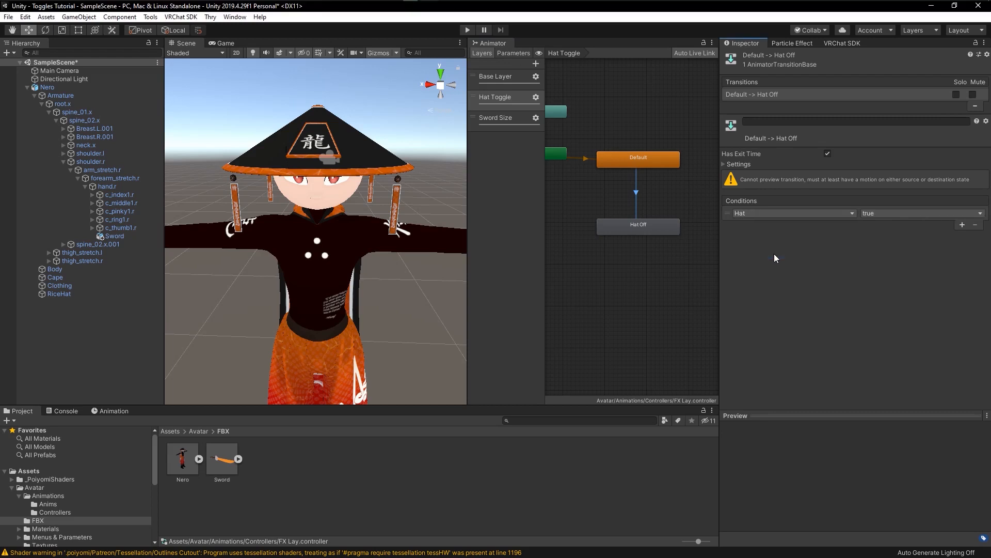
left_click(884, 212)
left_click(880, 222)
Check the Hat parameter's default value against the transition condition and the Default and Hat Off states
left_click(525, 53)
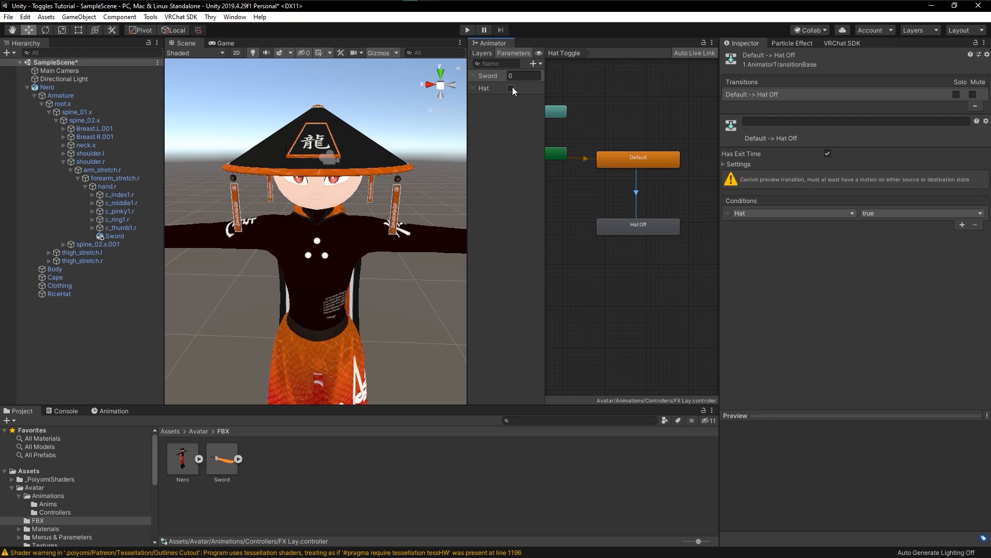
left_click(484, 56)
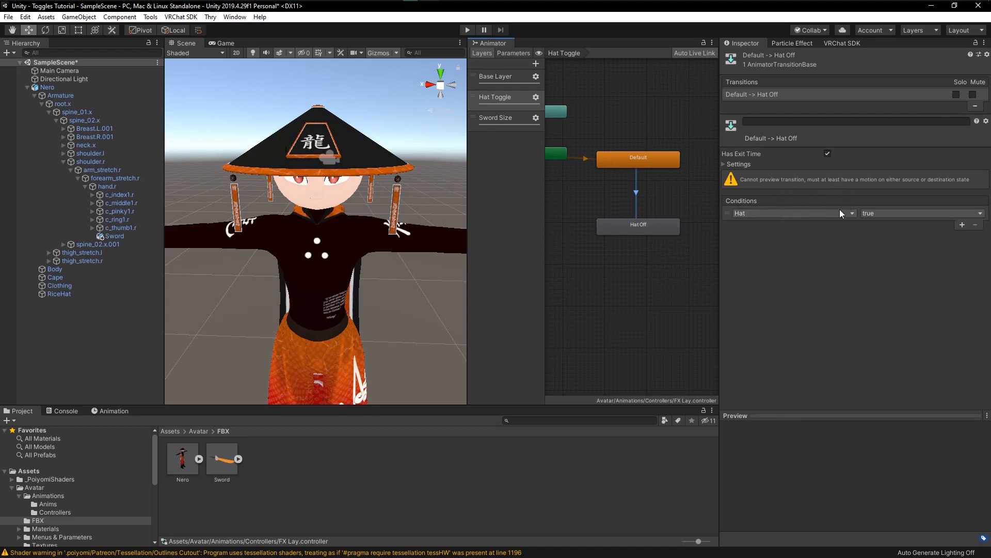
left_click(509, 54)
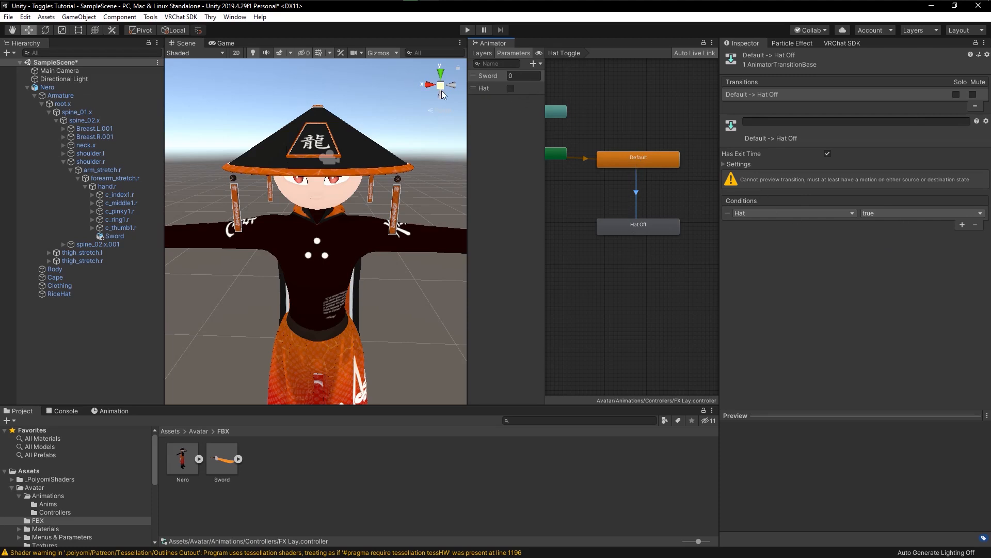
left_click(636, 155)
left_click(641, 225)
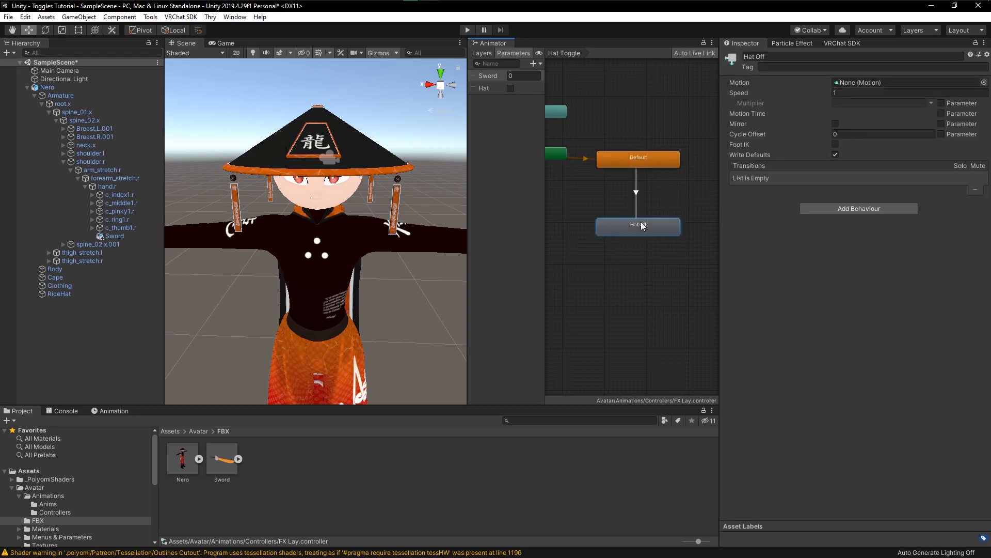
left_click(648, 164)
left_click(642, 231)
left_click(481, 54)
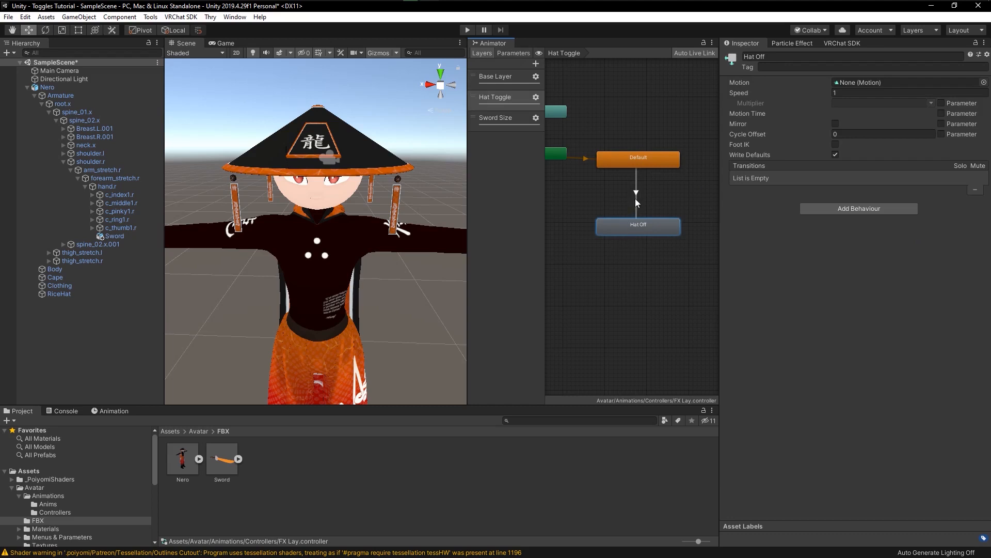
Check the Default-to-Hat Off transition's condition against the Hat parameter's default value
left_click(636, 195)
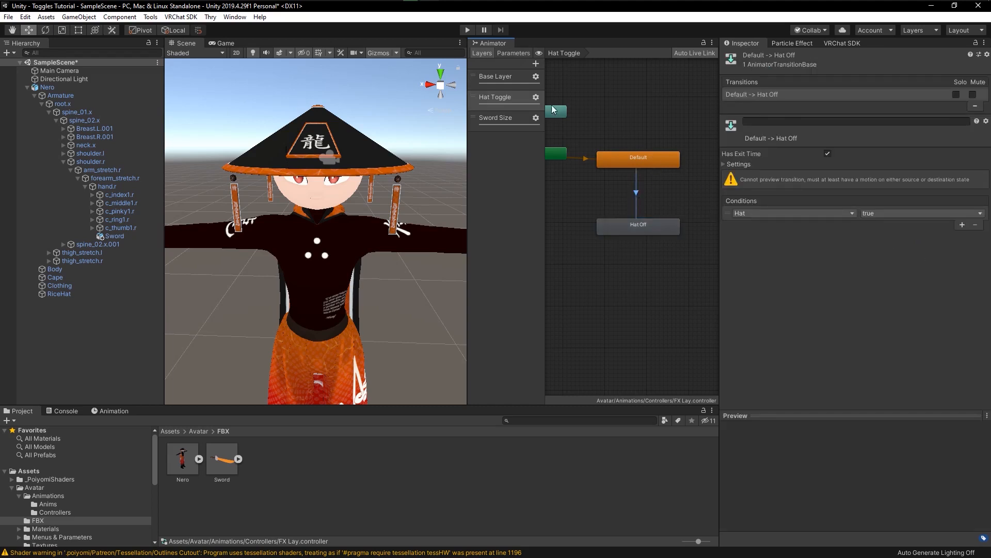
left_click(516, 53)
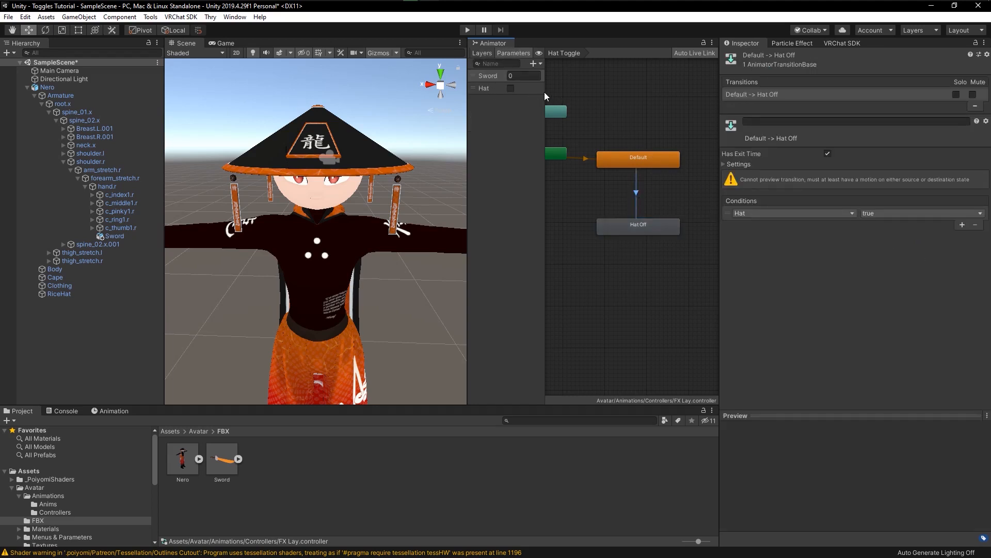
left_click(482, 53)
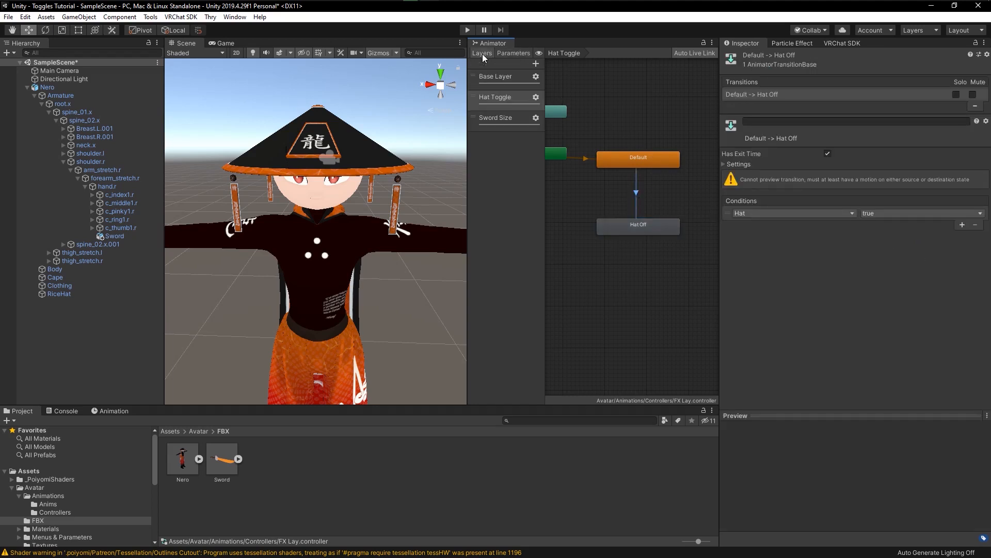
Make a transition from the Hat Off state back to the Default state
right_click(654, 225)
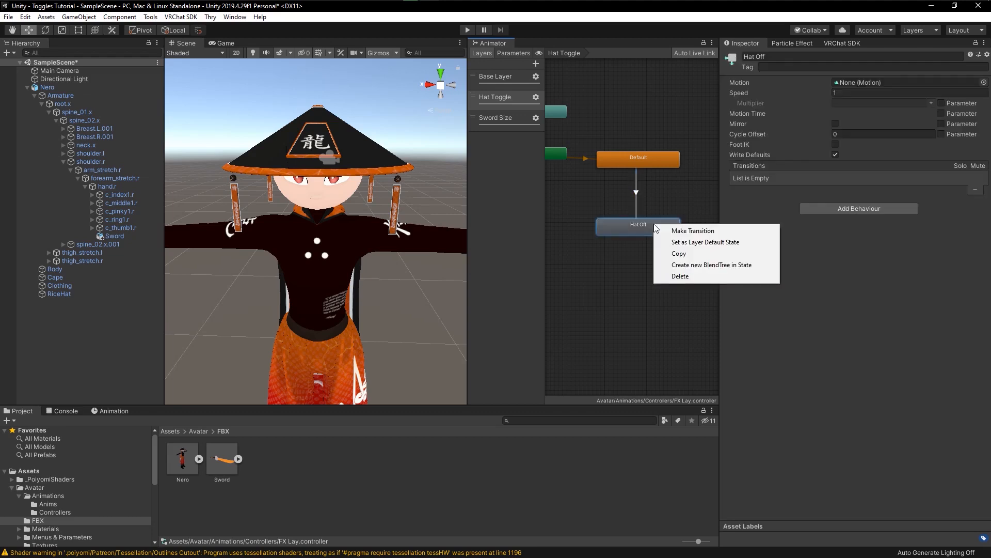
left_click(692, 231)
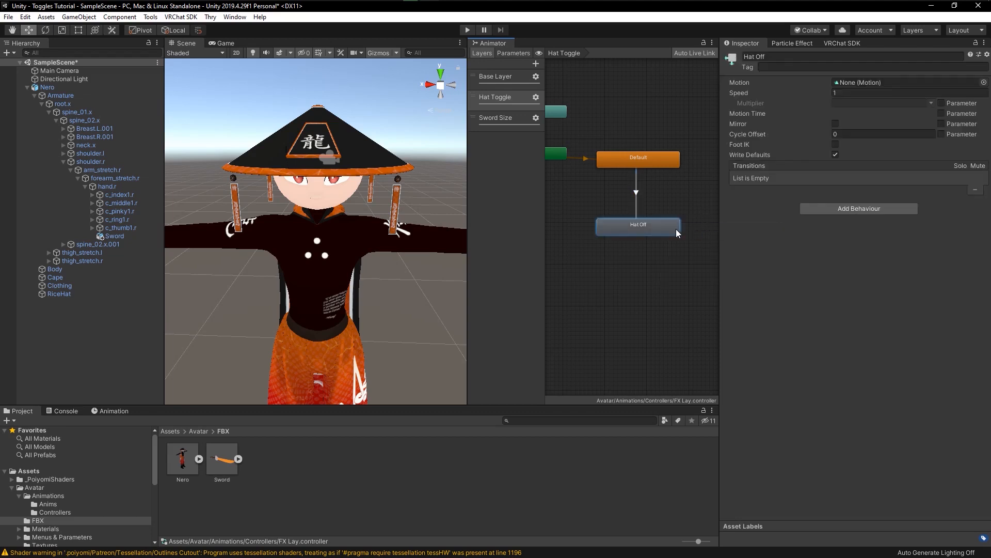
left_click(652, 160)
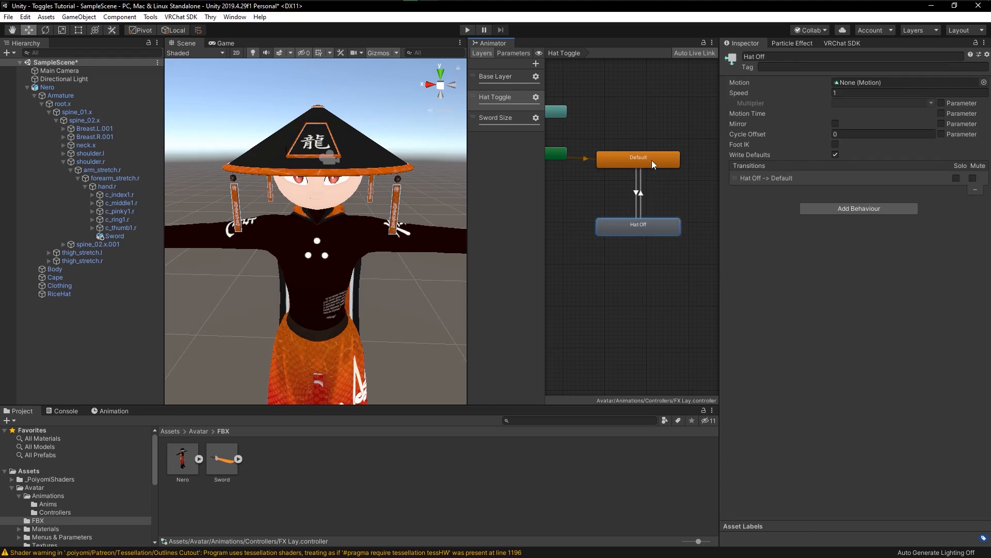
Add a condition to the Hat Off-to-Default transition that requires the Hat parameter to be false
left_click(643, 196)
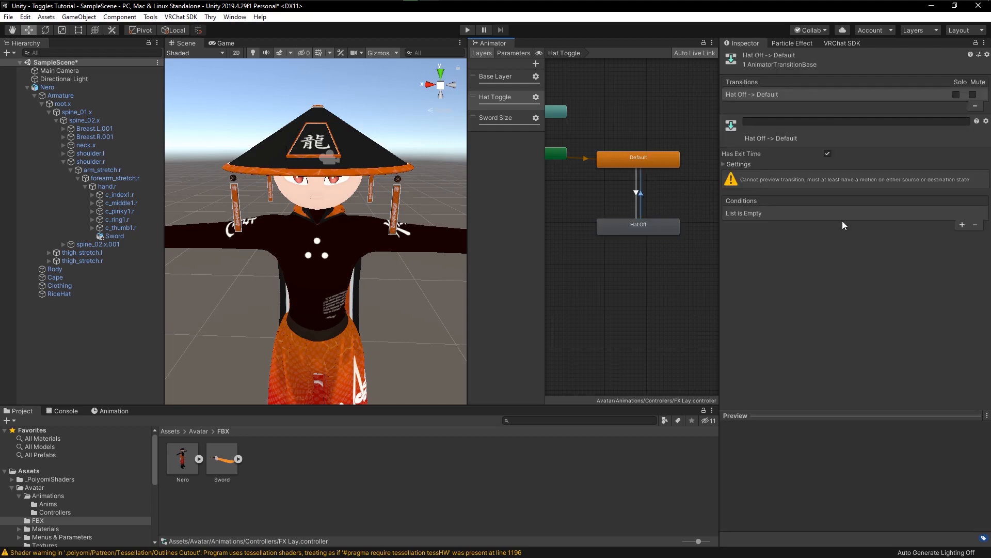
left_click(961, 224)
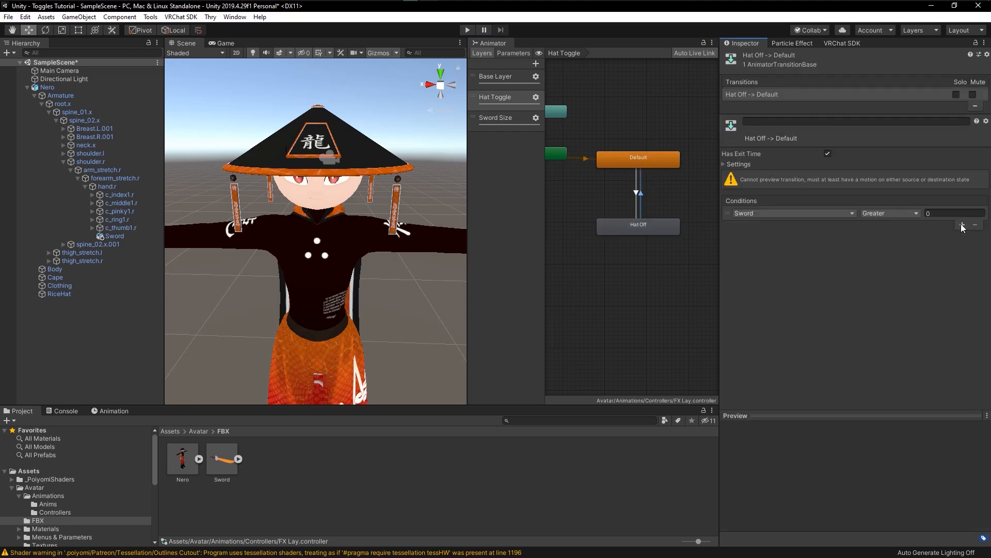
left_click(783, 213)
left_click(755, 255)
left_click(875, 215)
left_click(884, 237)
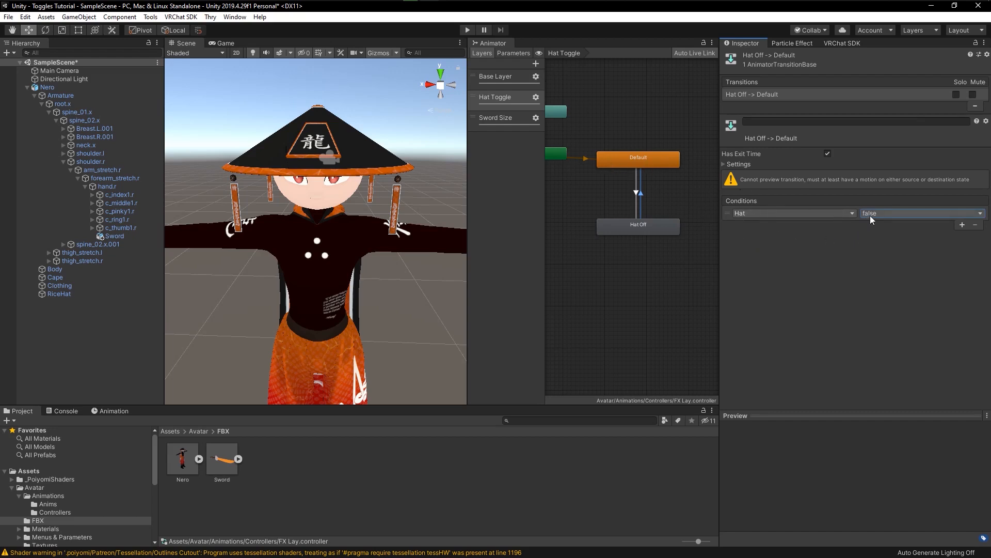
Examine the Default and Hat Off states of the Hat Toggle layer, along with the Hat parameter and the Hat Off motion setting
left_click(649, 227)
left_click(647, 161)
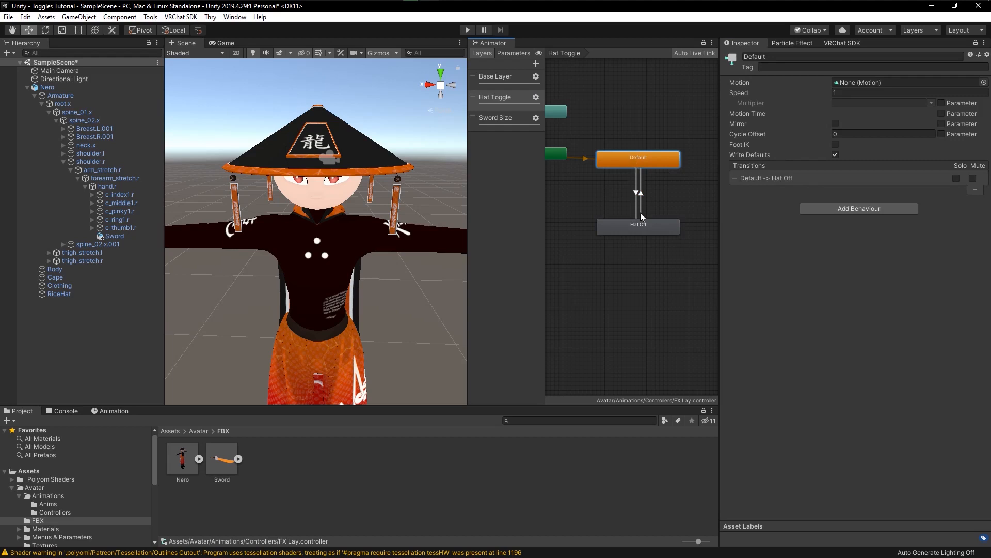
left_click(641, 232)
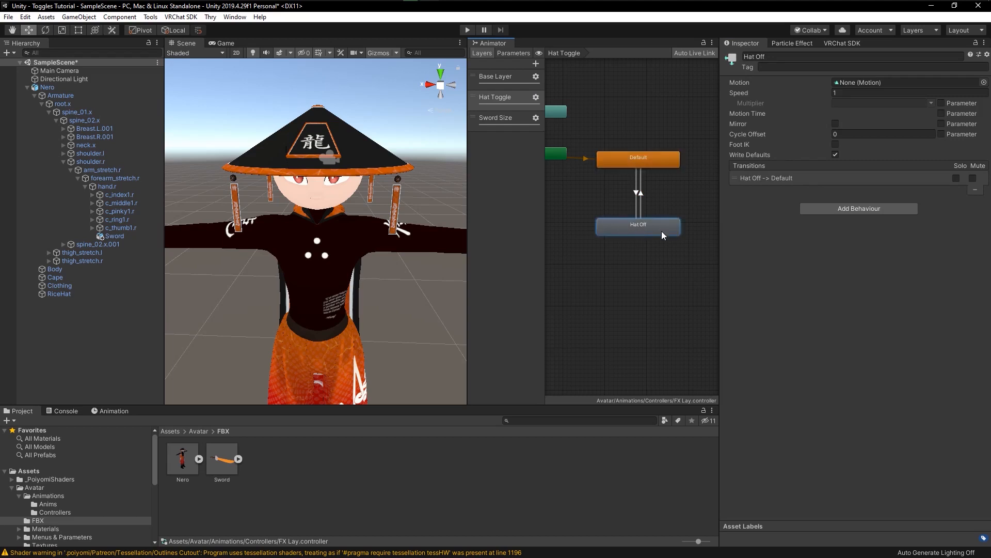
middle_click_drag(566, 145, 598, 157)
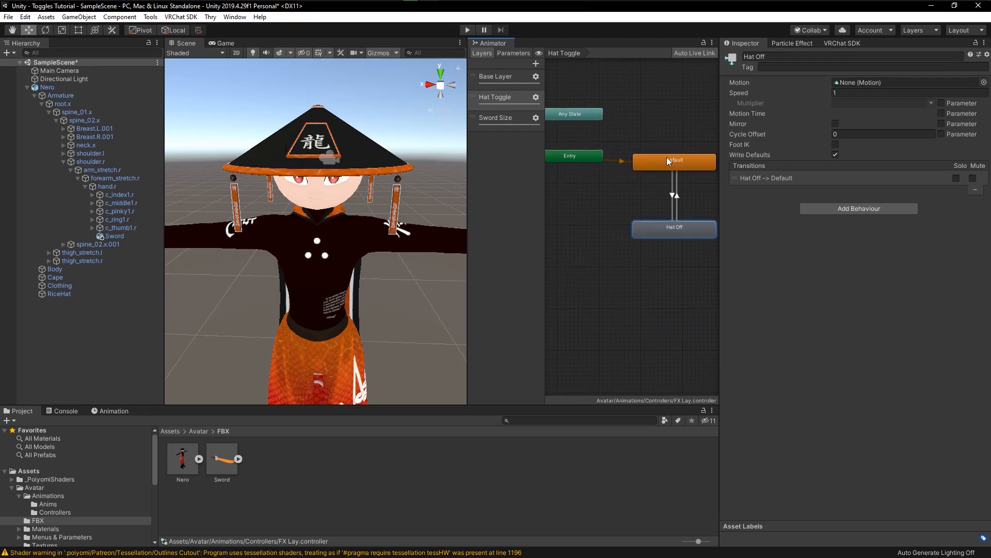
left_click(513, 53)
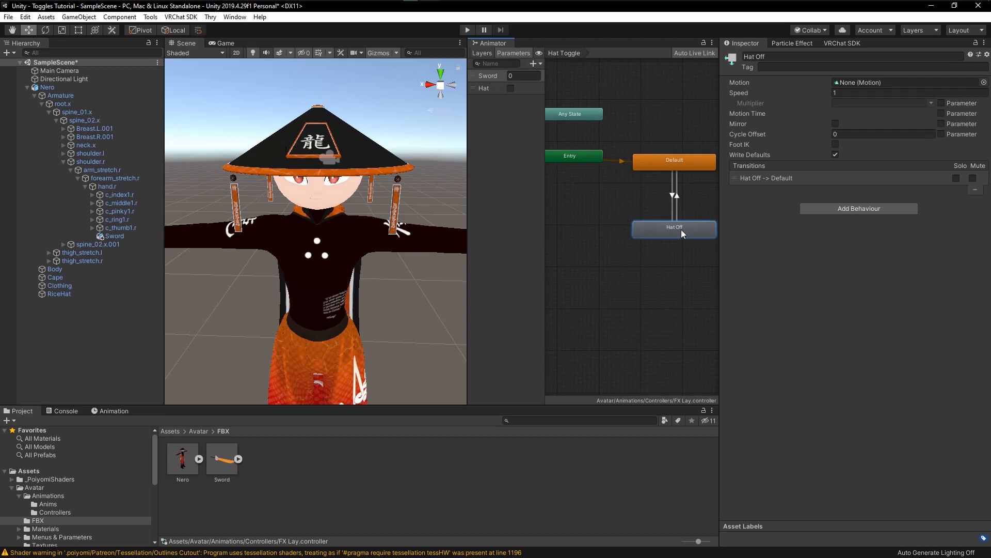
left_click(688, 160)
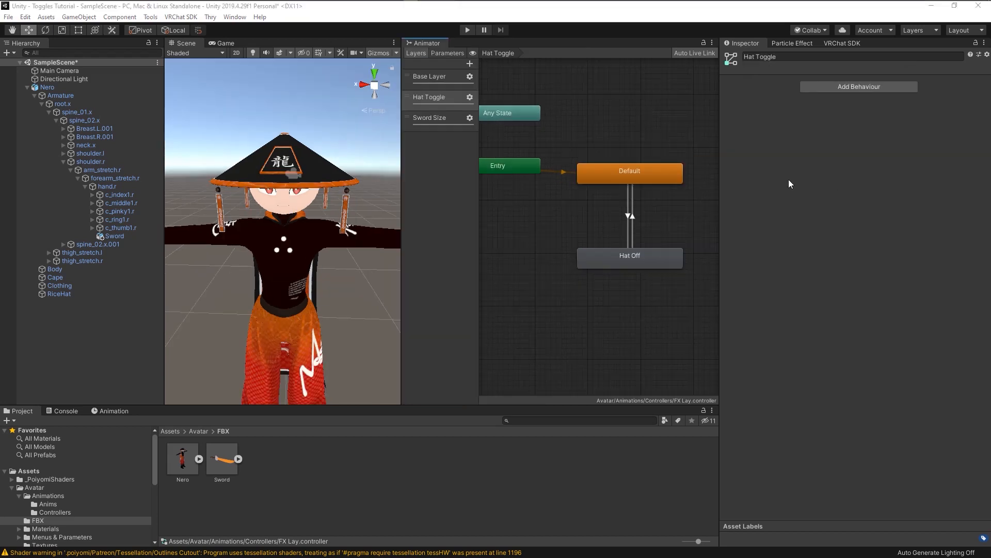
left_click(443, 98)
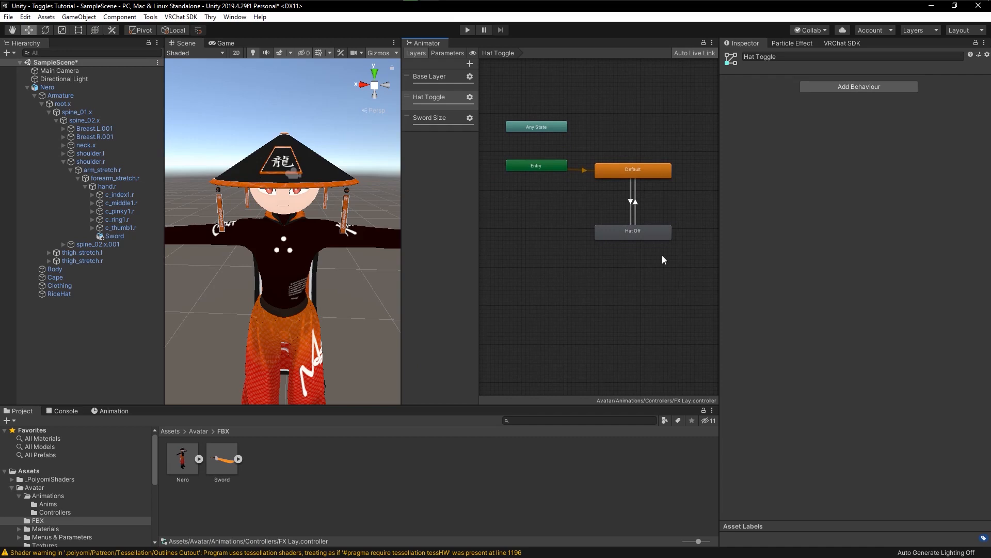
left_click(638, 231)
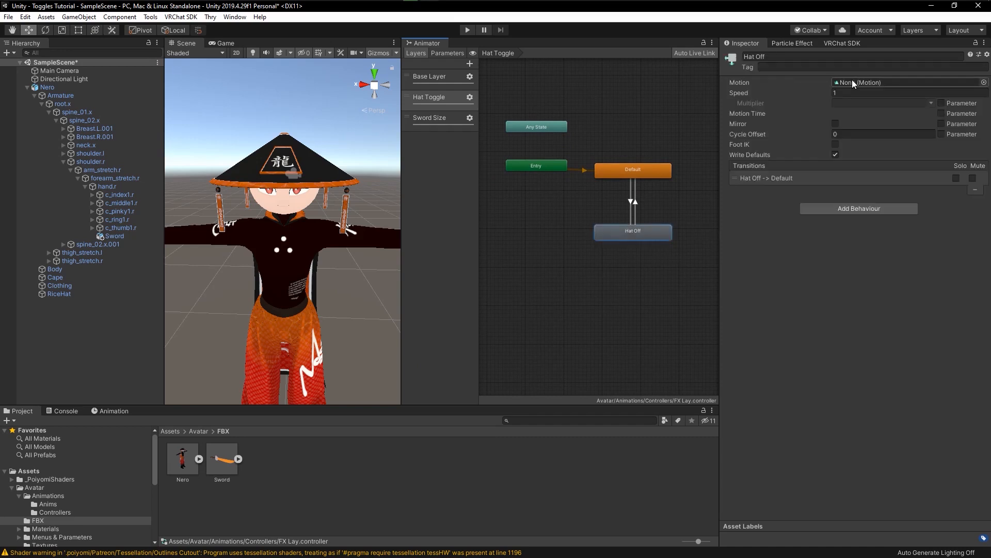
left_click(492, 151)
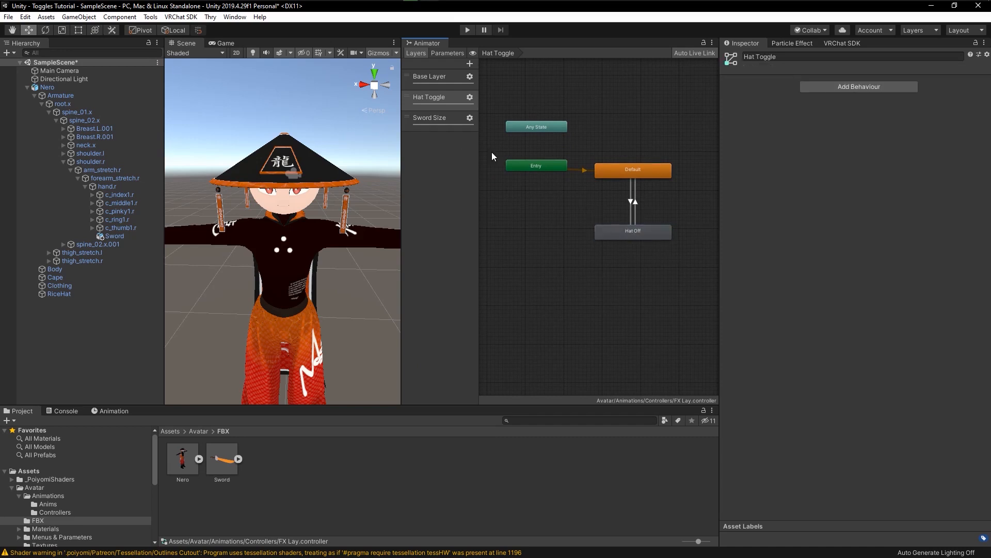
In the Sword Size layer, move the Any State node below the Entry node
left_click(433, 117)
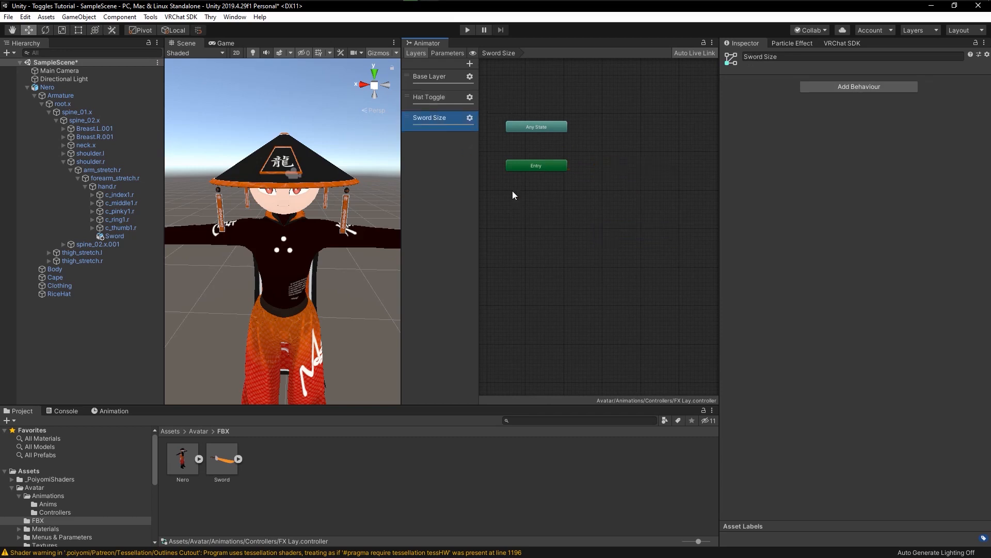
scroll(560, 190, "up", 2)
scroll(550, 198, "down", 3)
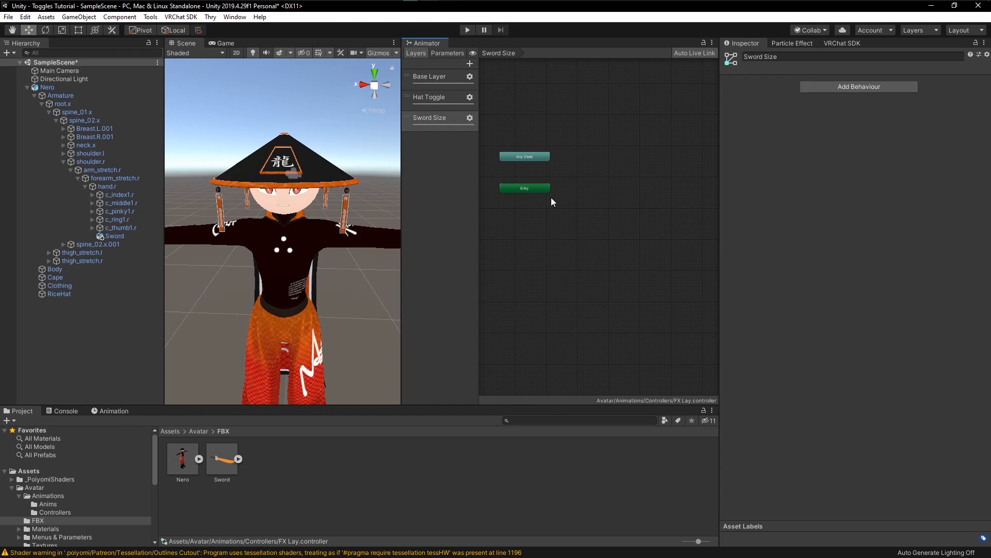
left_click(445, 99)
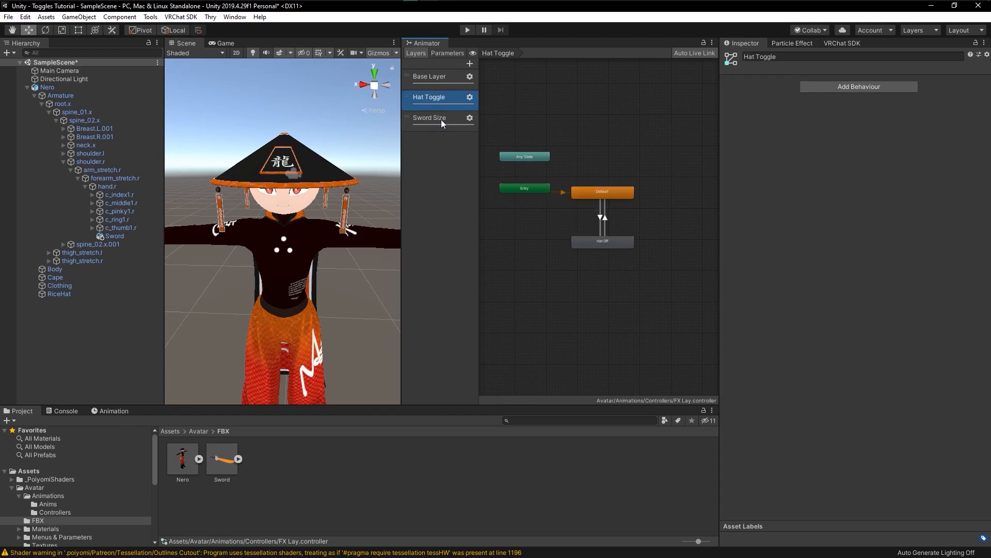
left_click(441, 118)
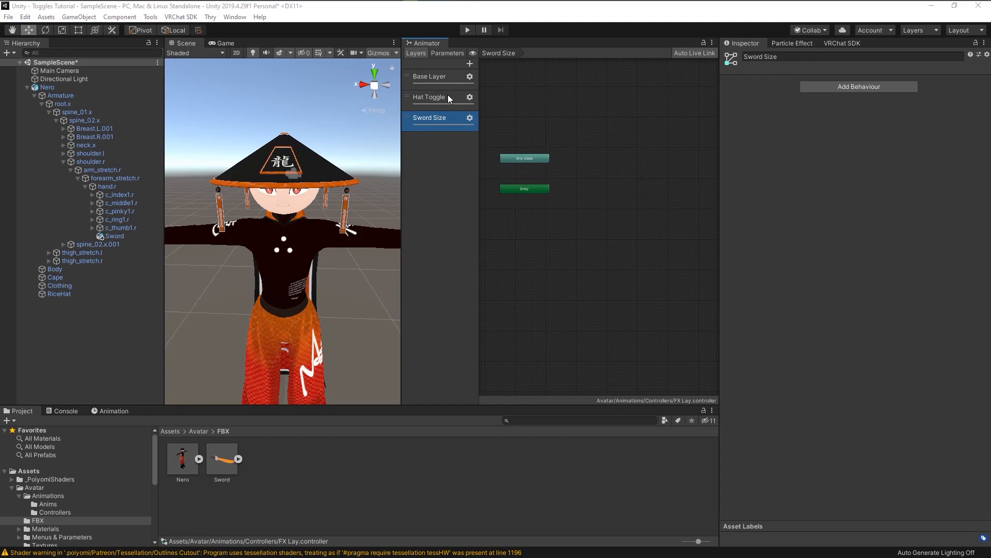
scroll(562, 166, "up", 4)
scroll(612, 138, "down", 2)
left_click_drag(571, 129, 574, 226)
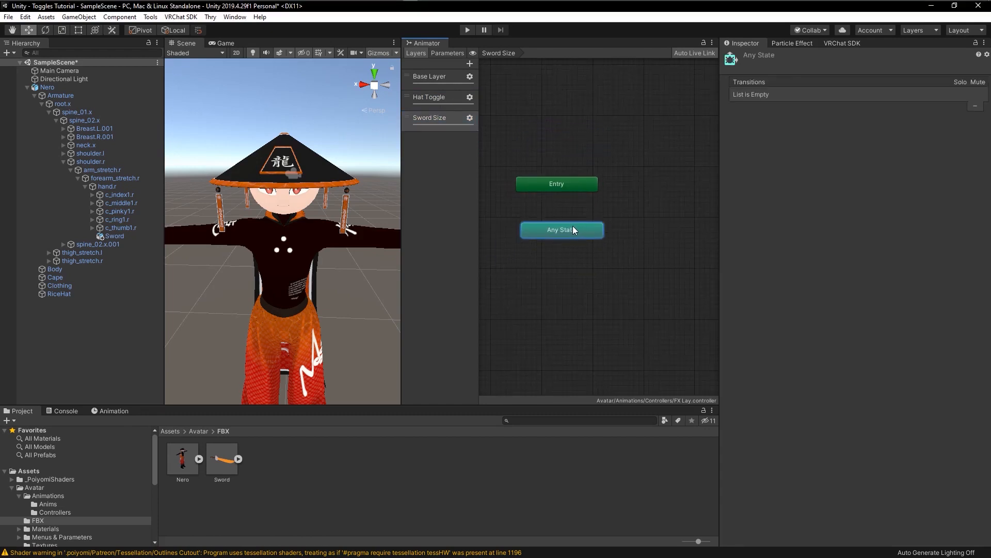
middle_click_drag(620, 232, 605, 217)
scroll(605, 217, "down", 1)
scroll(581, 216, "down", 2)
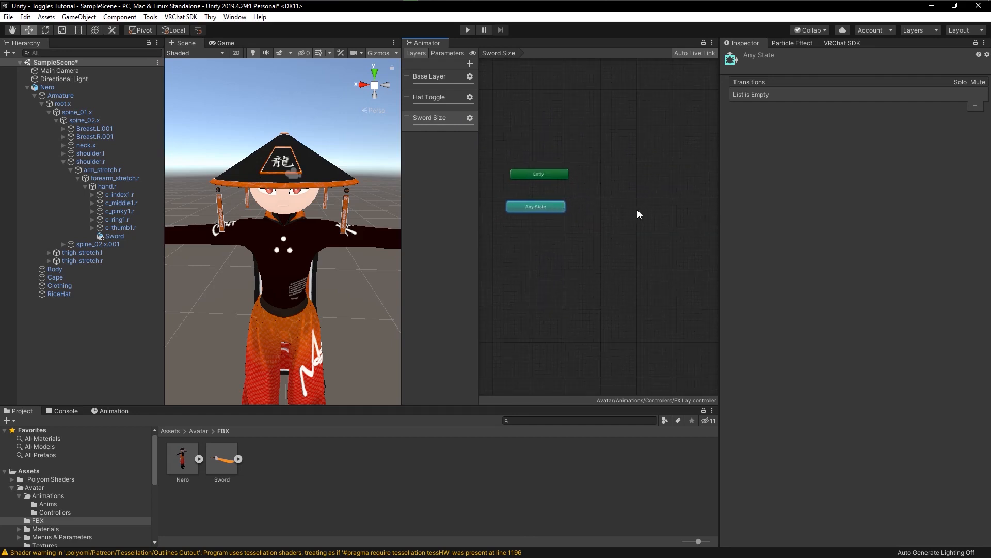
Check the Sword parameter and compare the Hat Toggle layer's states with the Sword Size layer
left_click(439, 53)
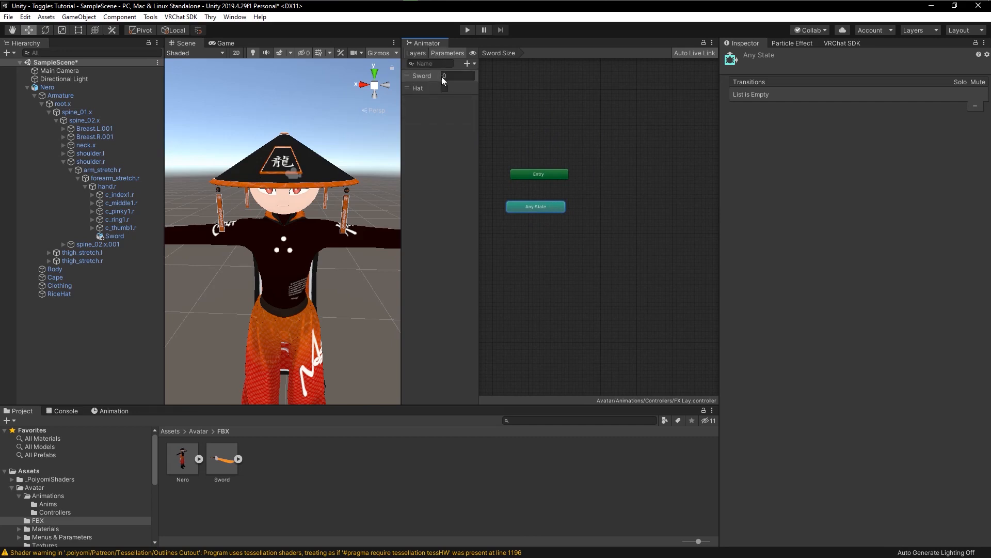
left_click(415, 52)
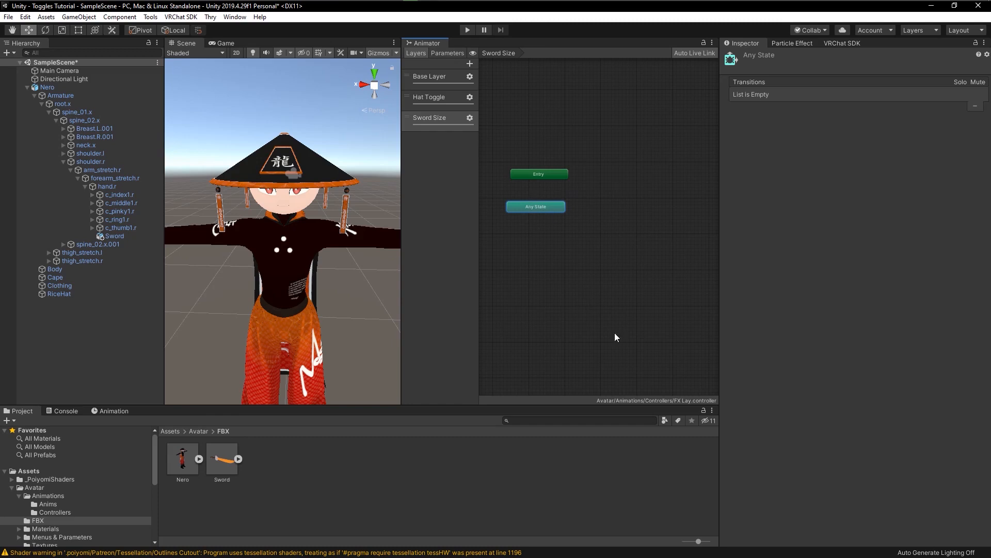
left_click(444, 97)
left_click(643, 238)
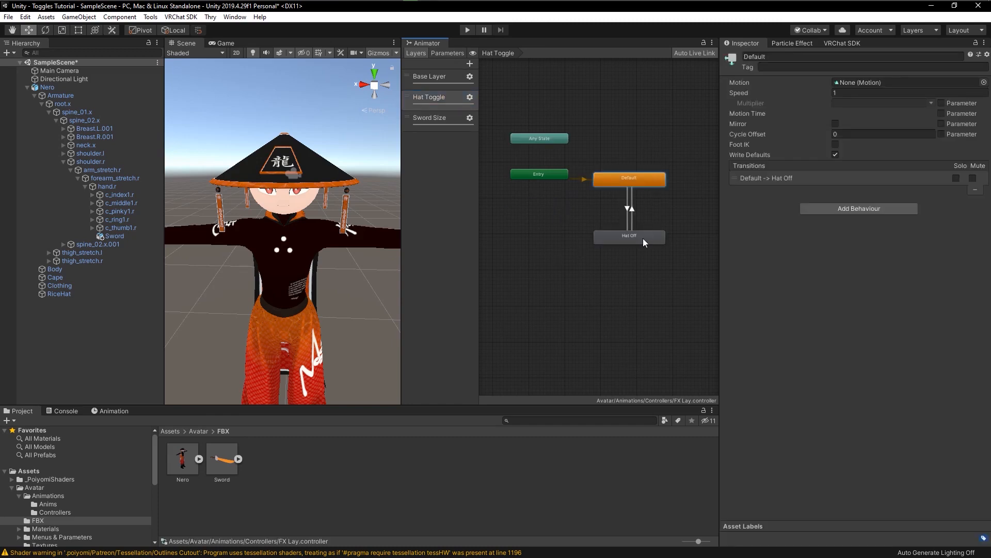
left_click(429, 122)
left_click(537, 207)
left_click(631, 310)
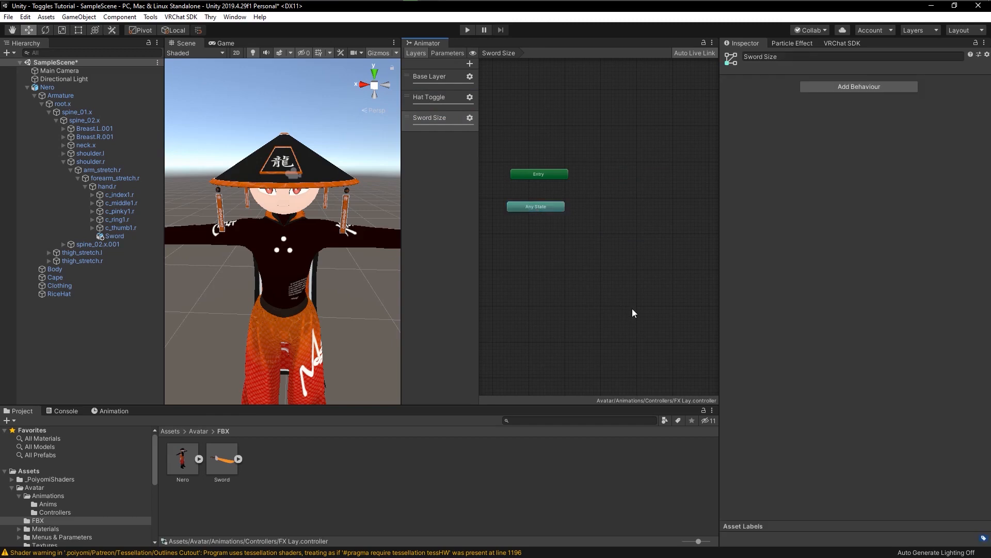
Create an empty state in the Sword Size layer, name it Default and place it beside the Entry node
right_click(587, 187)
mouse_move(615, 196)
left_click(716, 193)
left_click(616, 199)
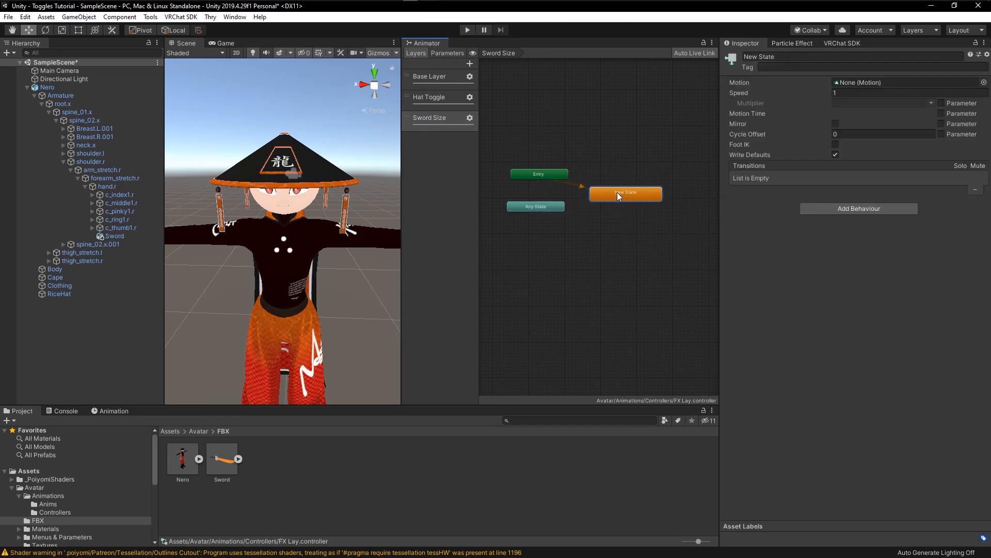
left_click_drag(617, 201, 621, 183)
left_click(834, 55)
type("Default")
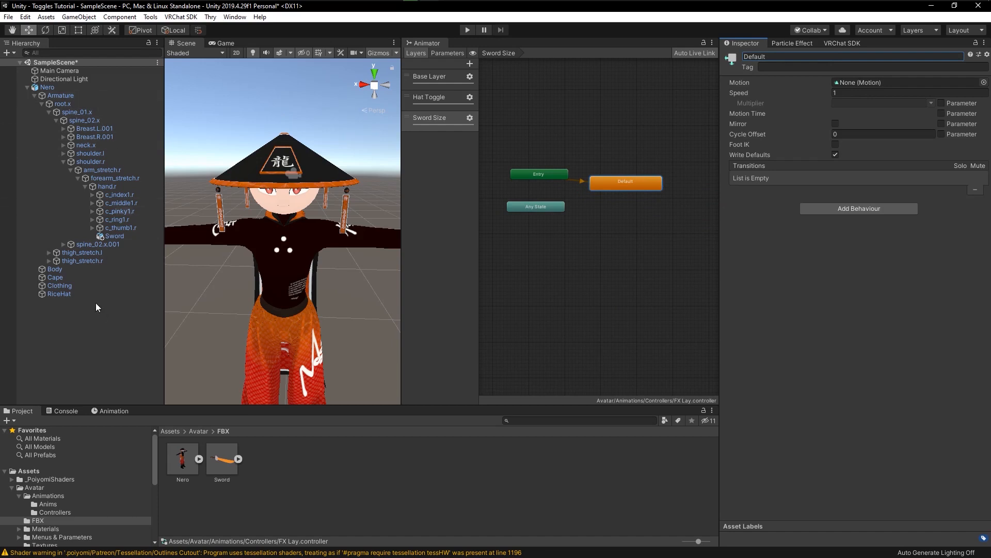
left_click_drag(623, 178, 618, 169)
Create a second empty state named Sword Size 1 and place it directly below the Default state
right_click(599, 221)
mouse_move(633, 230)
left_click(738, 231)
left_click_drag(626, 234, 617, 213)
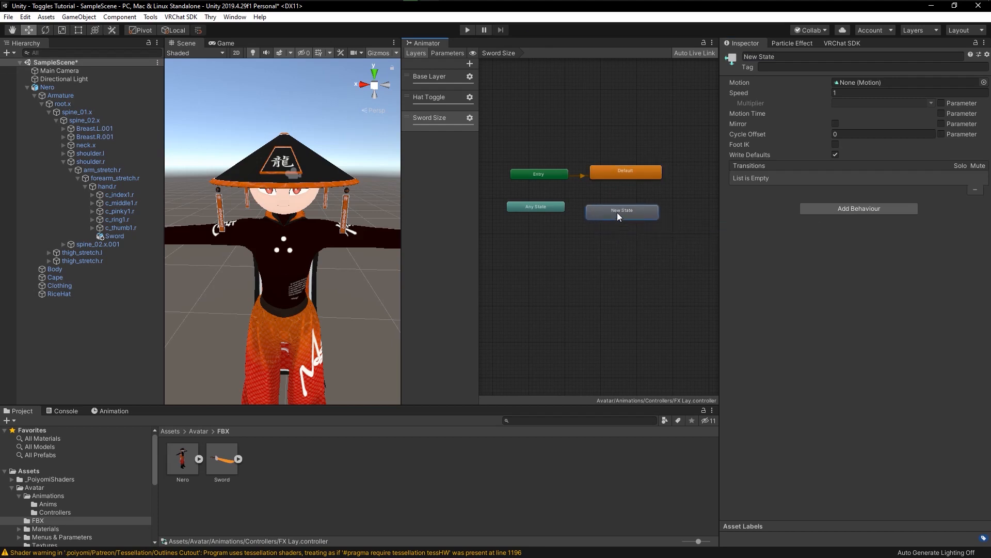
left_click(790, 57)
type("Sword Size 1")
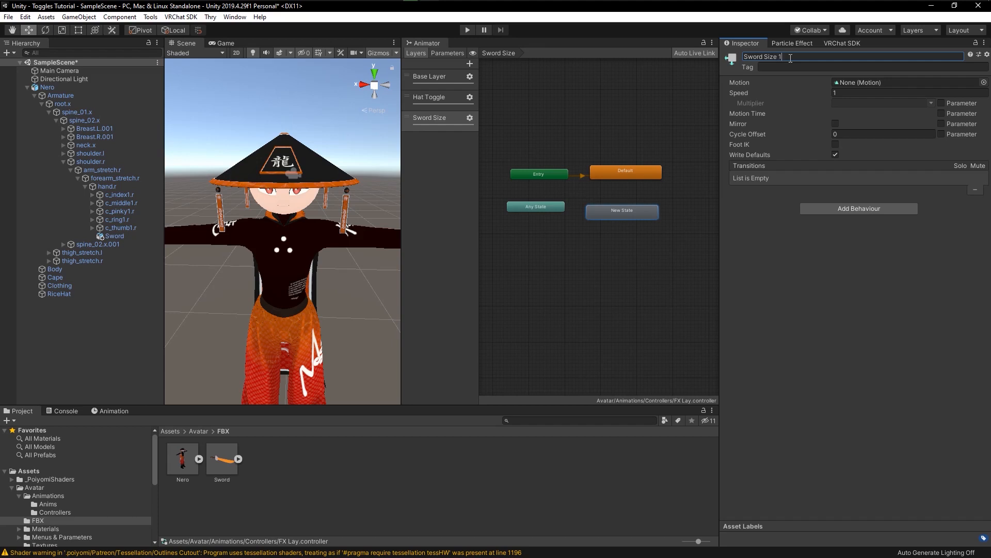
key("Return")
left_click_drag(638, 209, 642, 198)
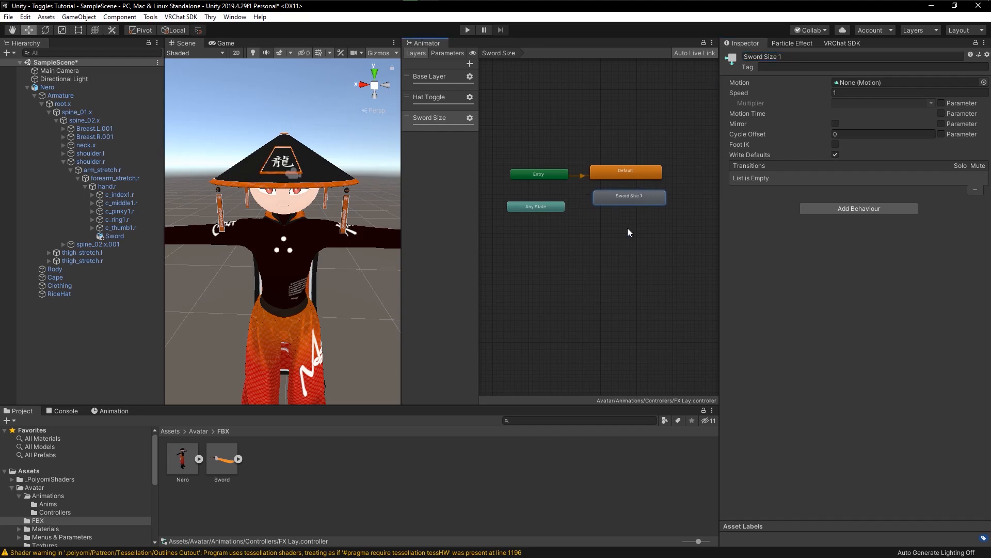
Create an empty state named Sword Size 2 and place it directly below the Sword Size 1 state
right_click(596, 240)
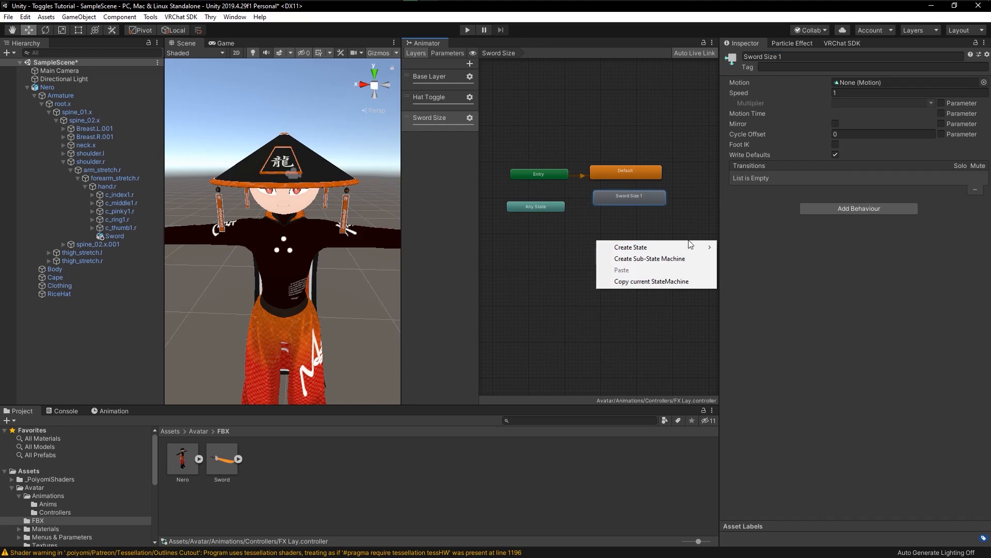
mouse_move(687, 247)
left_click(747, 248)
left_click_drag(643, 244, 641, 228)
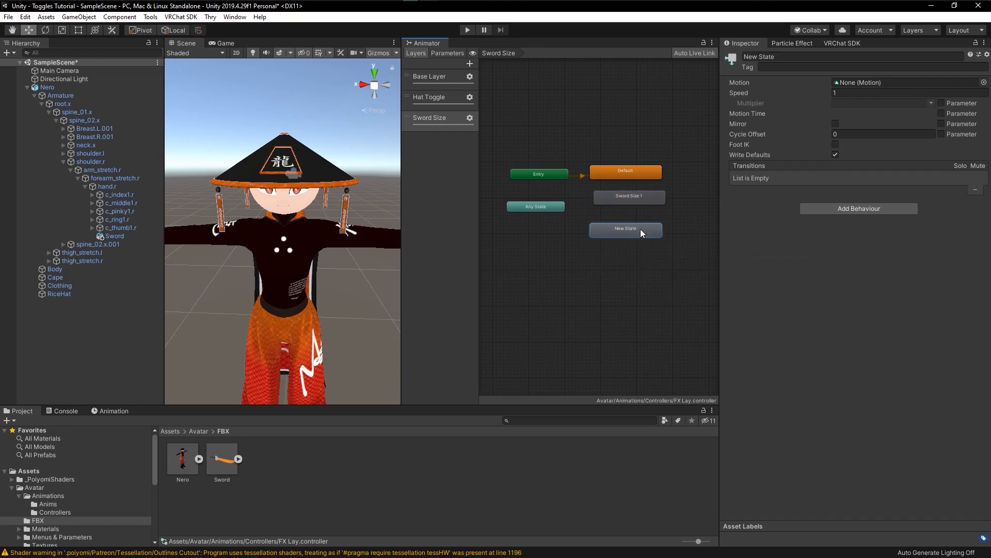
left_click(781, 56)
type("Swor")
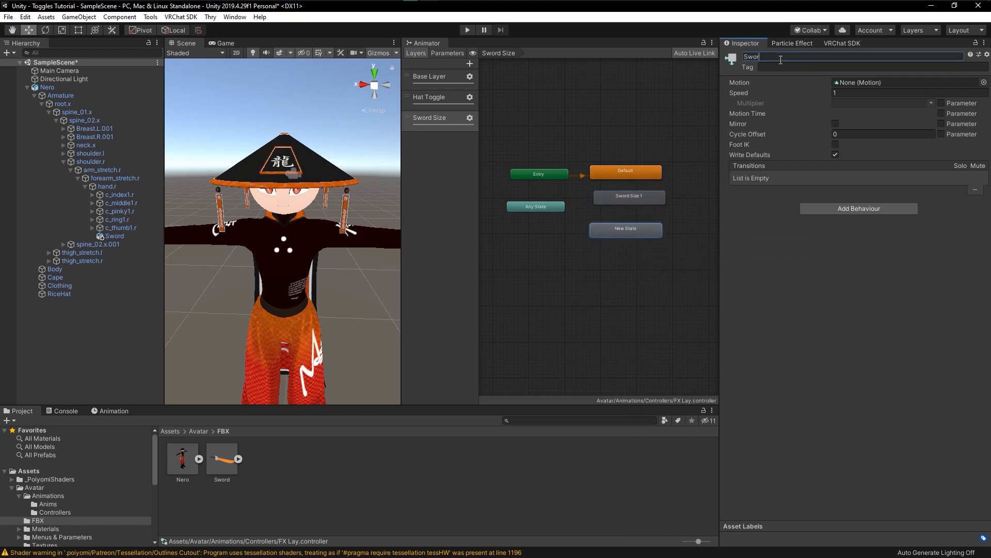
type("d Size 2")
key("Return")
left_click_drag(637, 236, 638, 229)
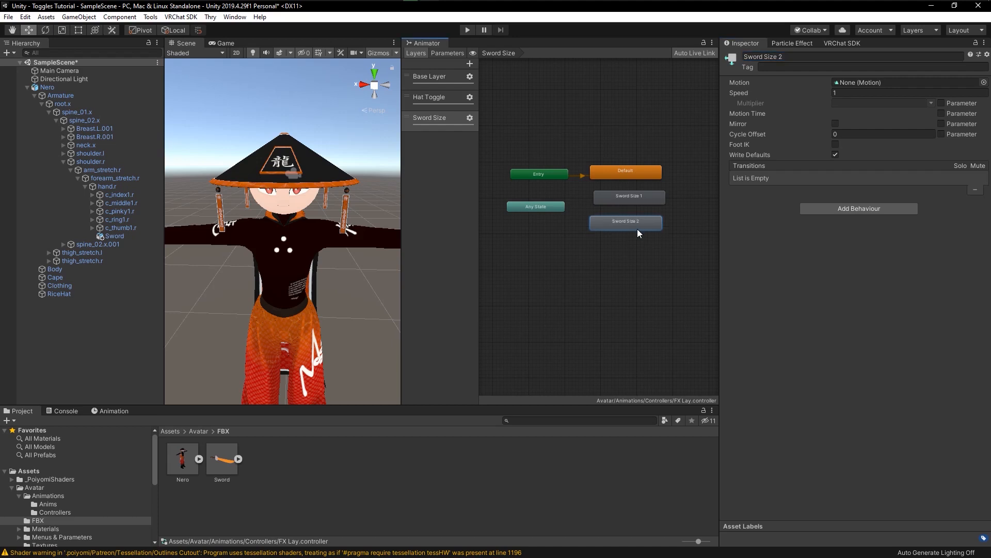
Create another empty state named Sword Off and place it directly below the Sword Size 2 state
right_click(618, 255)
mouse_move(654, 263)
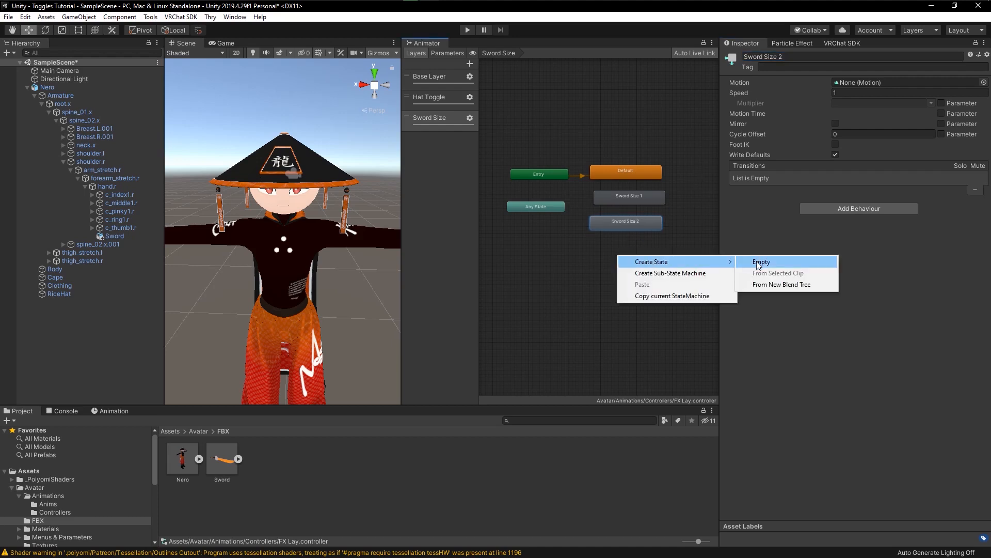
left_click(759, 261)
left_click_drag(661, 264, 628, 246)
left_click(785, 58)
type("Sword Off")
key("Return")
Make transitions from Any State to the Default state and to the Sword Size 1 state
left_click_drag(547, 206, 549, 209)
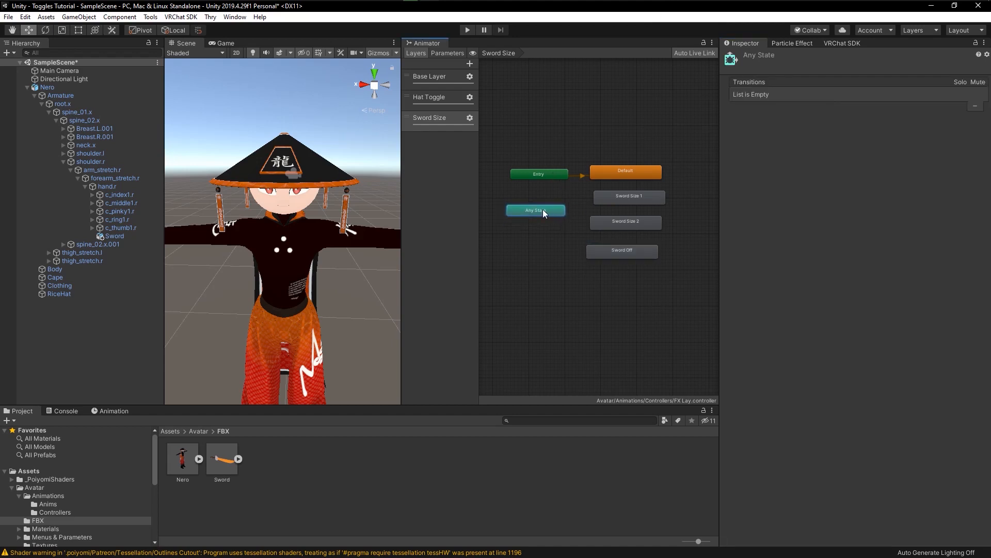
right_click(540, 213)
left_click(561, 218)
left_click(615, 172)
right_click(550, 213)
left_click(572, 219)
left_click(615, 200)
Make transitions from Any State to Sword Size 2 and Sword Off, and shift the Any State node slightly down and outward
right_click(549, 214)
left_click(563, 221)
left_click(618, 223)
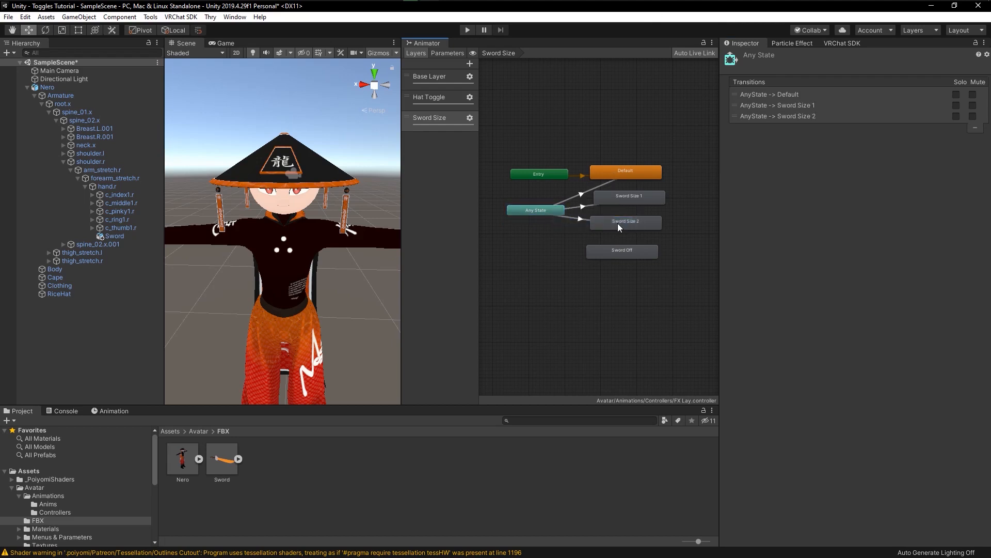
right_click(550, 213)
left_click(566, 219)
left_click(597, 250)
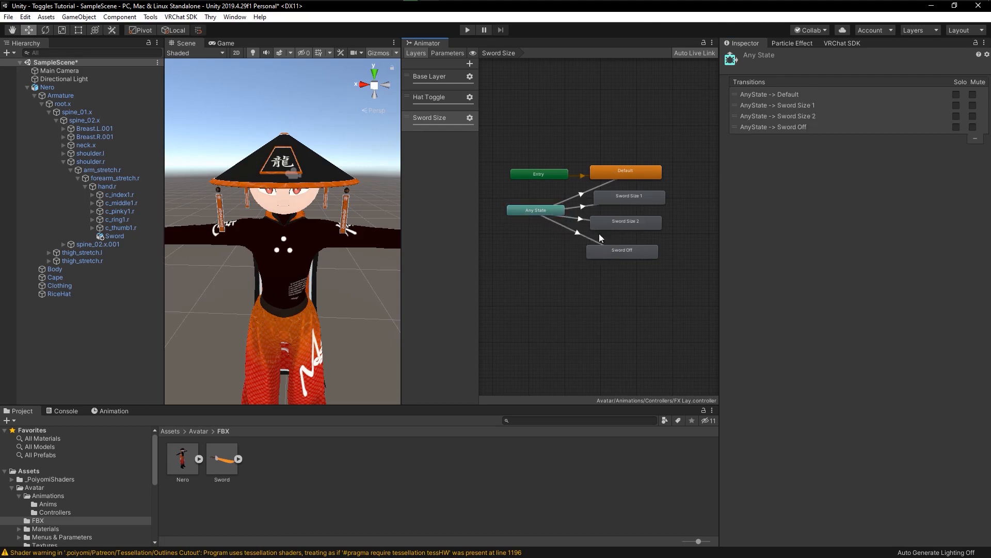
left_click_drag(540, 211, 533, 219)
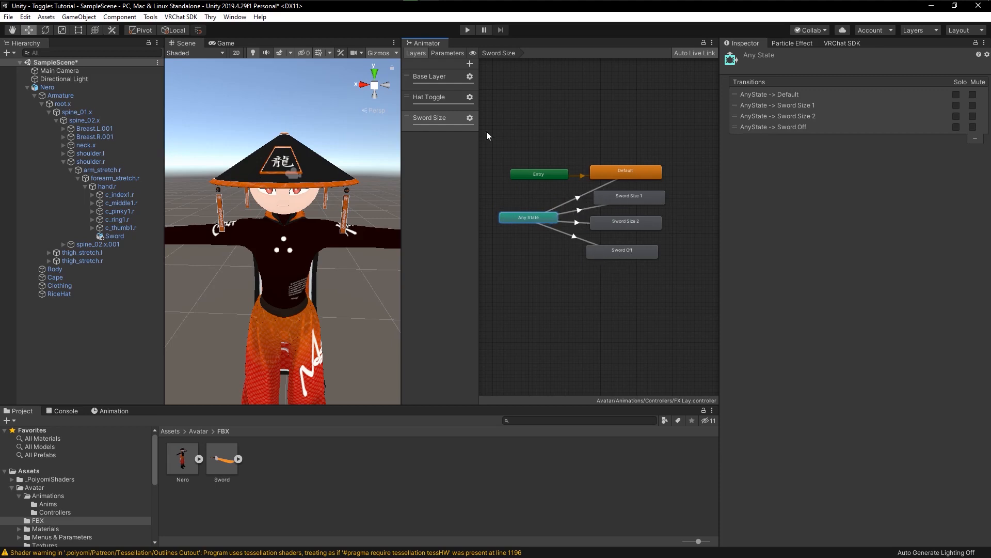
Examine the Hat condition on the transition from Hat Off to Default in the Hat Toggle layer
left_click(432, 98)
left_click(625, 209)
left_click(634, 210)
left_click(625, 207)
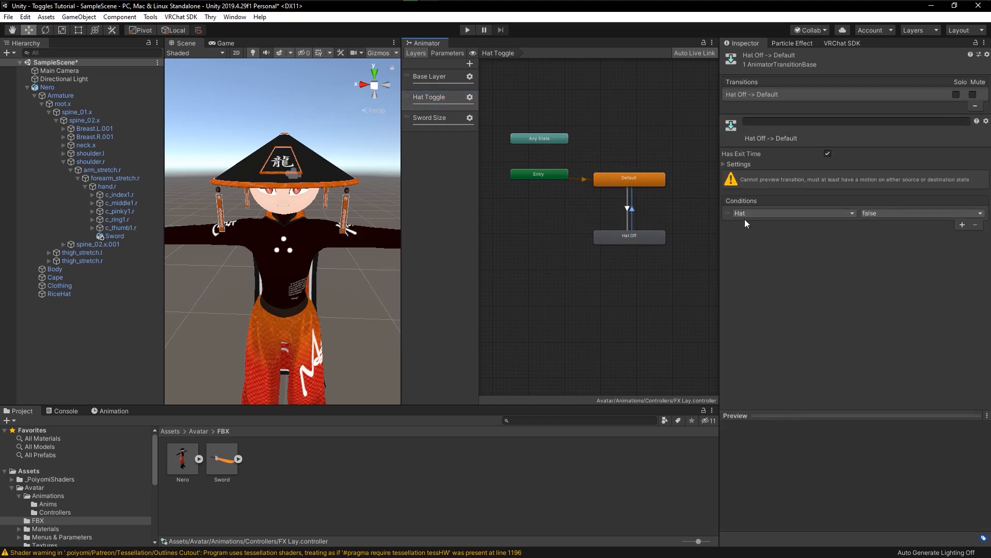
left_click(636, 175)
In the Sword Size layer, add the condition Sword Equals 0 to the transition from Any State to Default
left_click(438, 117)
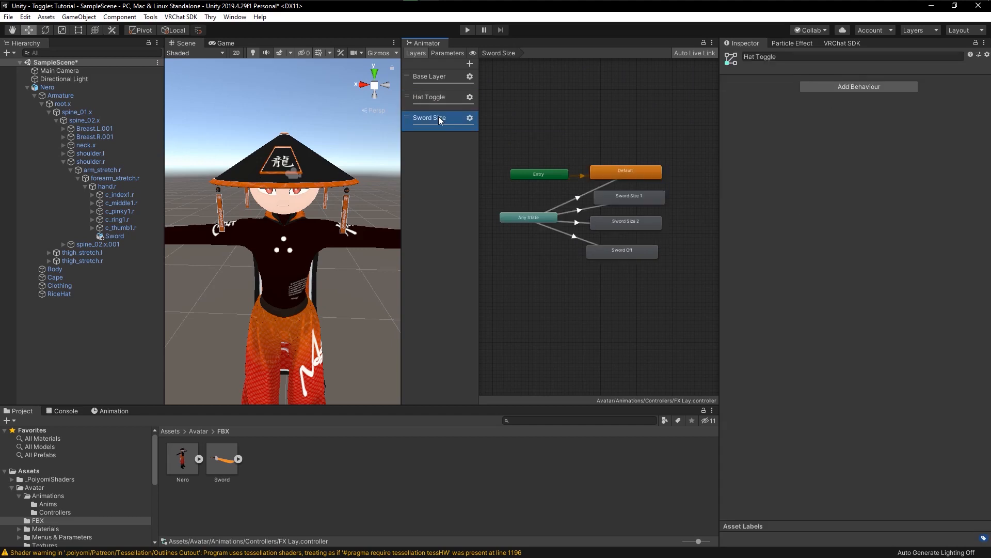
left_click(573, 200)
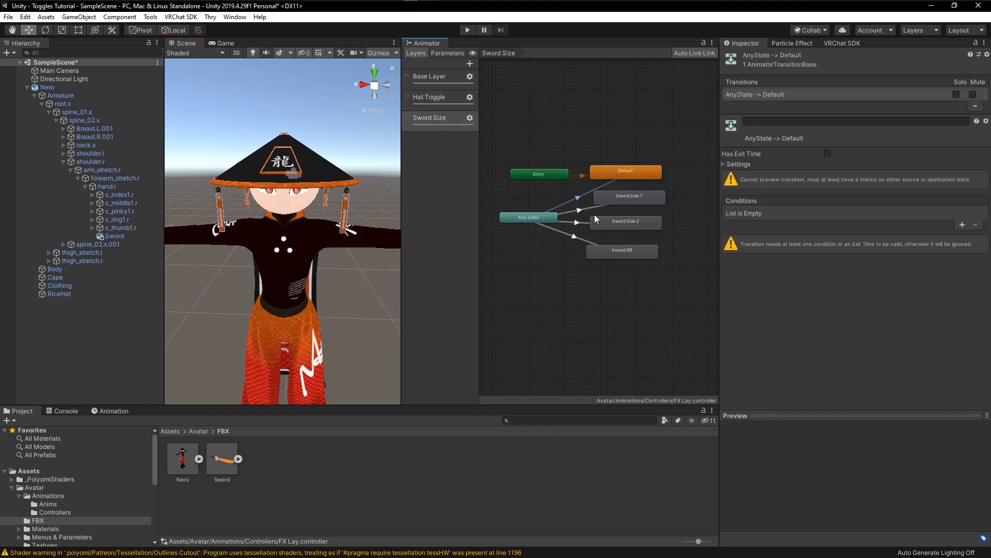
left_click(962, 224)
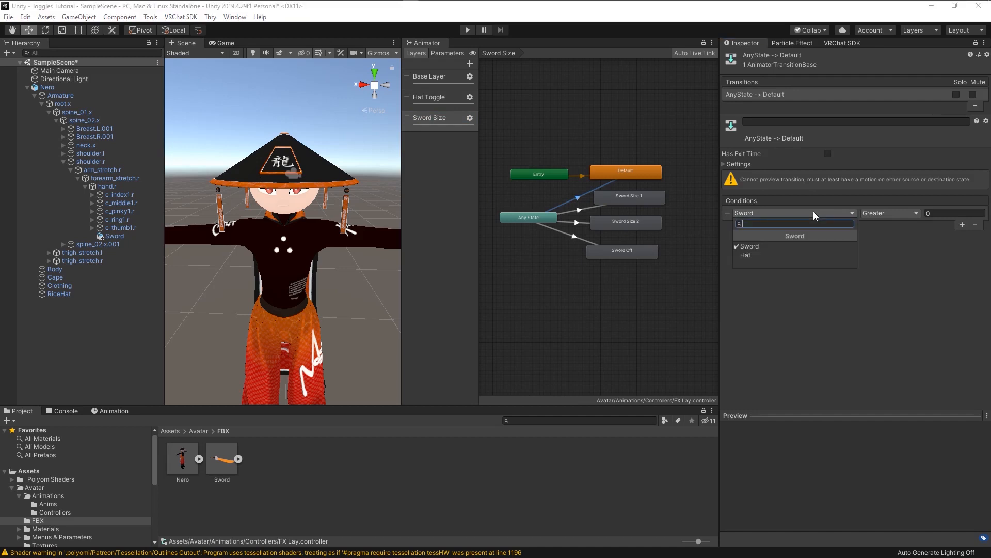
left_click(889, 213)
left_click(894, 247)
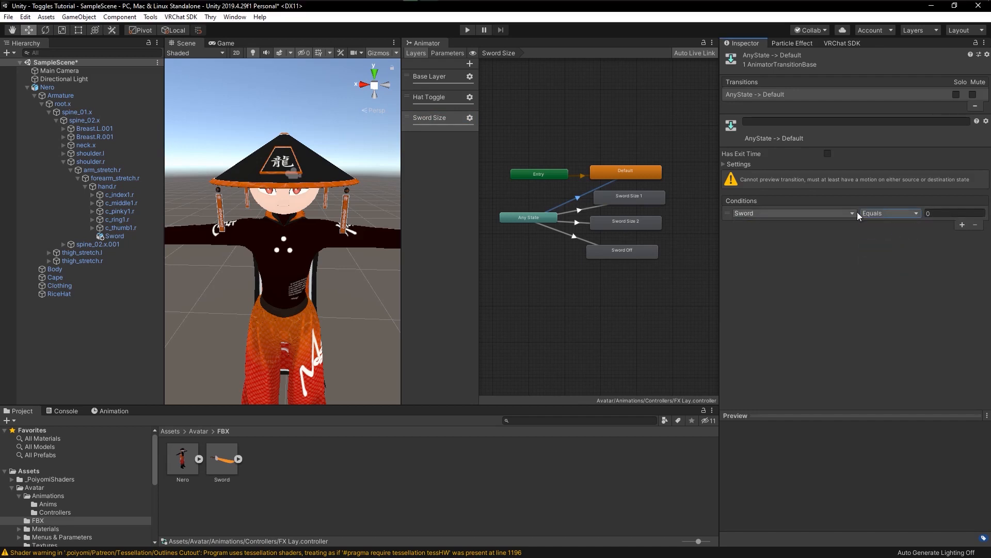
left_click(446, 53)
left_click(419, 53)
left_click(615, 174)
left_click(579, 197)
Add the condition Sword Equals 1 to the transition from Any State to Sword Size 1, and check the Sword parameter
left_click(579, 212)
left_click(962, 224)
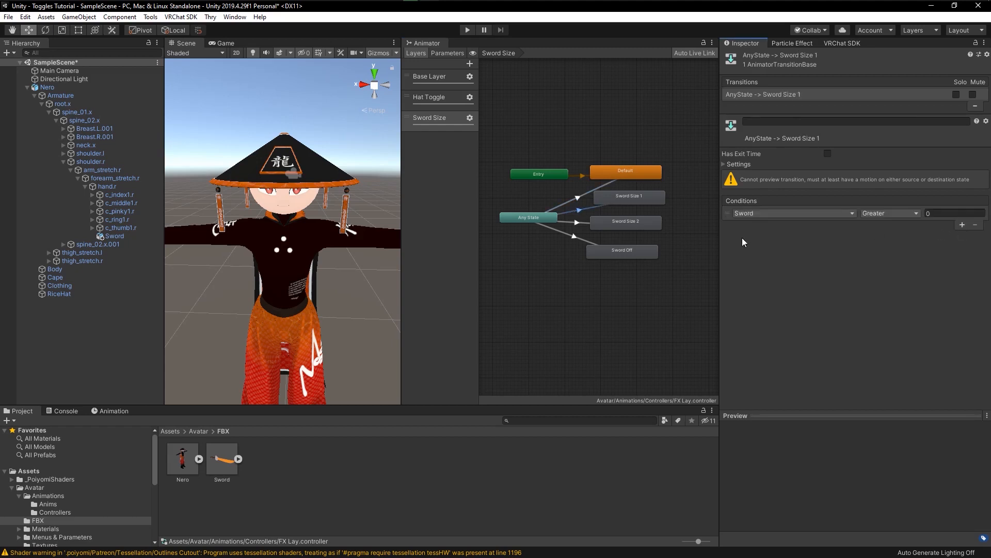
left_click(888, 213)
left_click(878, 243)
left_click(940, 213)
type("1")
left_click(441, 53)
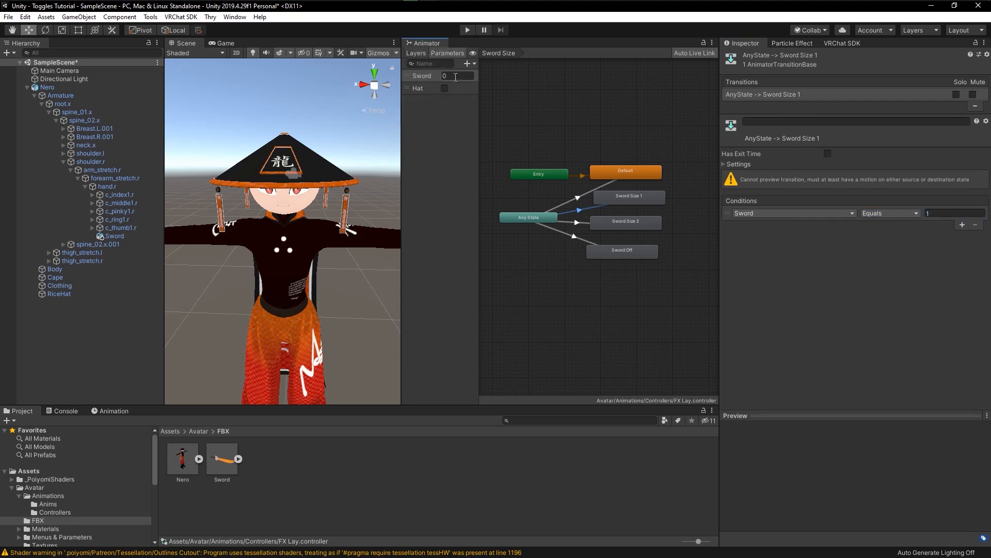
left_click(421, 53)
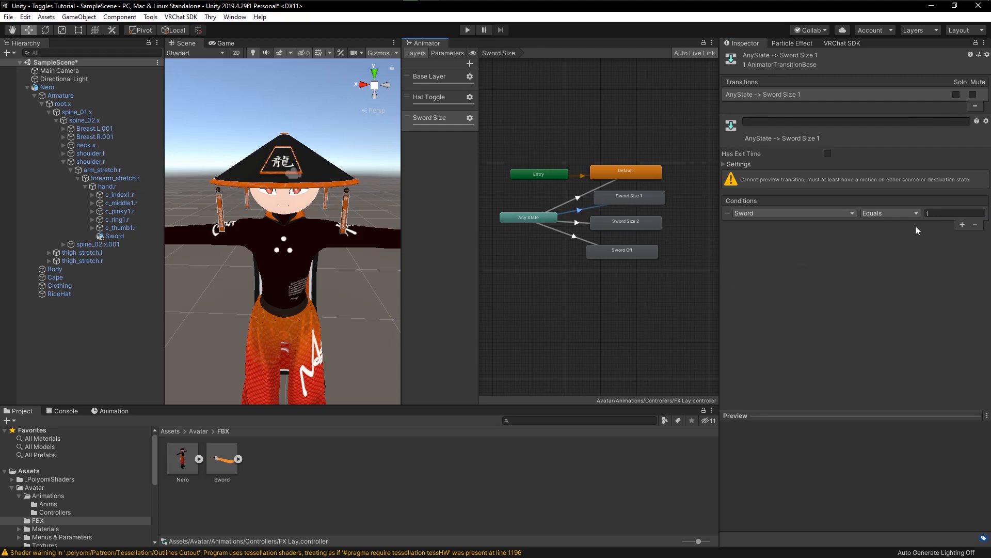
Add the condition Sword Equals 2 to the transition from Any State to Sword Size 2
left_click(574, 223)
left_click(962, 225)
left_click(789, 216)
left_click(890, 247)
left_click(941, 212)
type("2")
key("Return")
Add the condition Sword Equals 3 to the transition from Any State to Sword Off, and recheck the finished transitions
left_click(572, 236)
left_click(962, 224)
left_click(889, 213)
left_click(881, 246)
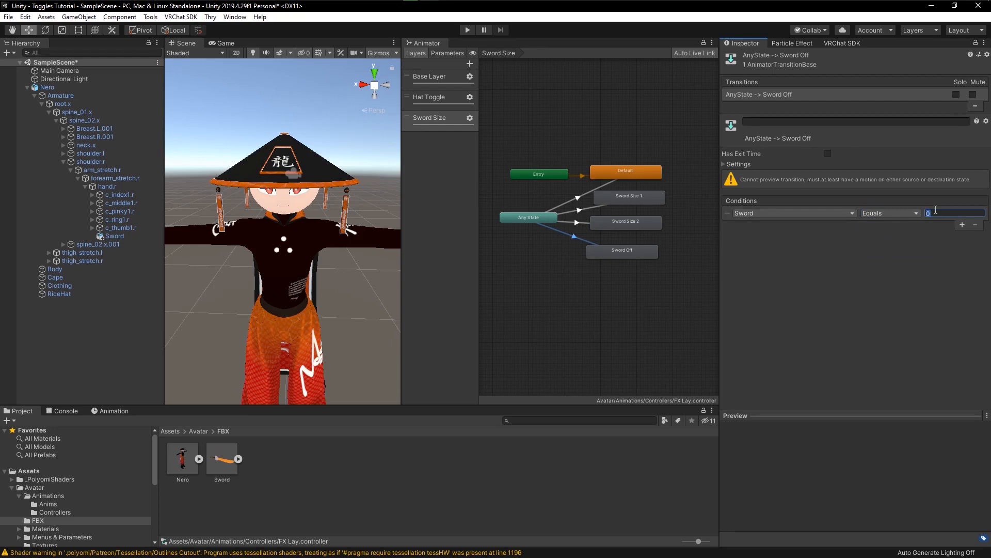
key("Return")
left_click(582, 203)
left_click(580, 210)
left_click(576, 236)
Rearrange the Sword Size 1, Sword Size 2 and Sword Off states into a tighter stack below Default
left_click(617, 180)
left_click(621, 251)
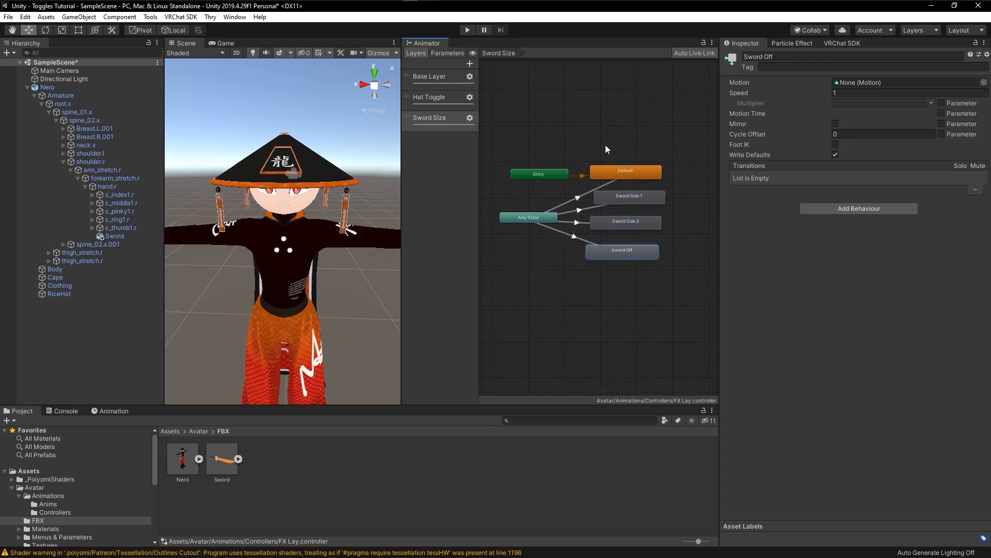
left_click_drag(618, 201, 640, 212)
left_click(626, 251)
left_click_drag(626, 251, 635, 237)
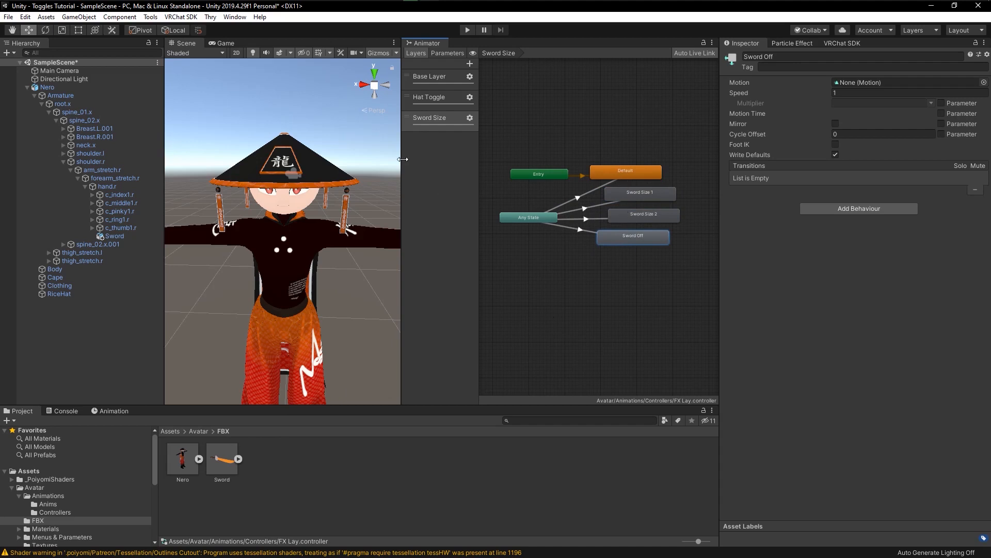
Enter play mode and resize the Scene and Animator views so that Nero and the Sword Size state graph both show
left_click_drag(403, 160, 535, 159)
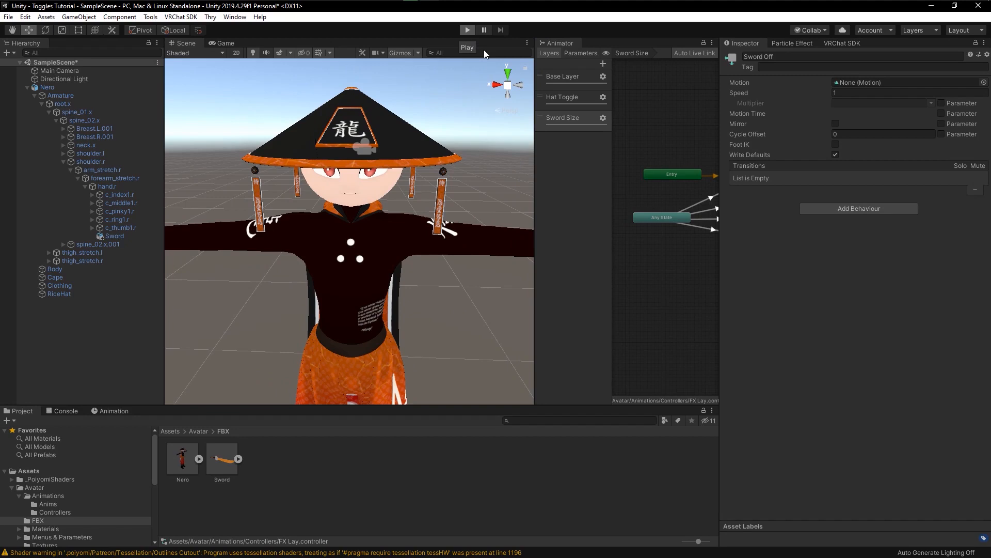
left_click(468, 30)
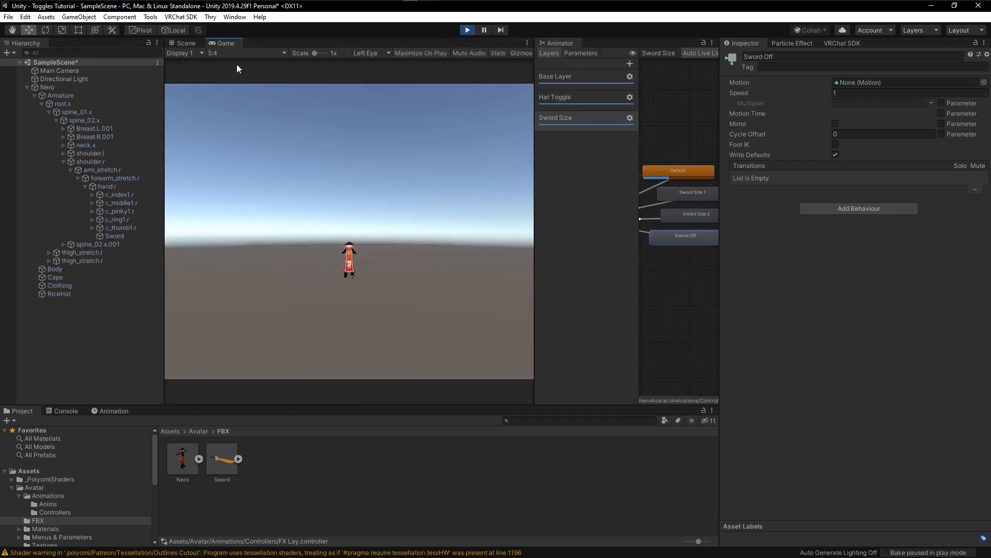
left_click_drag(535, 186, 495, 196)
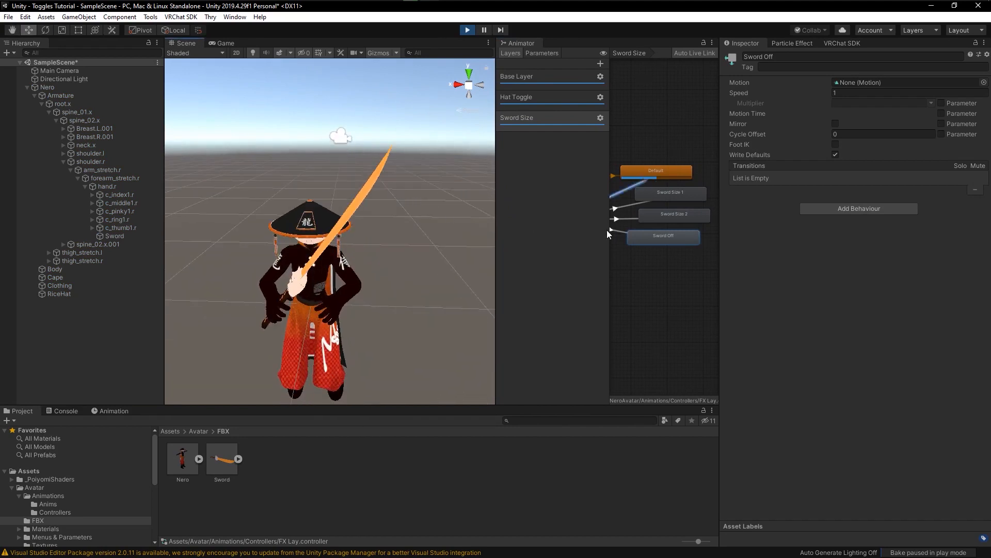
left_click_drag(495, 233, 408, 232)
scroll(584, 230, "up", 3)
middle_click_drag(583, 231, 640, 230)
scroll(662, 221, "down", 2)
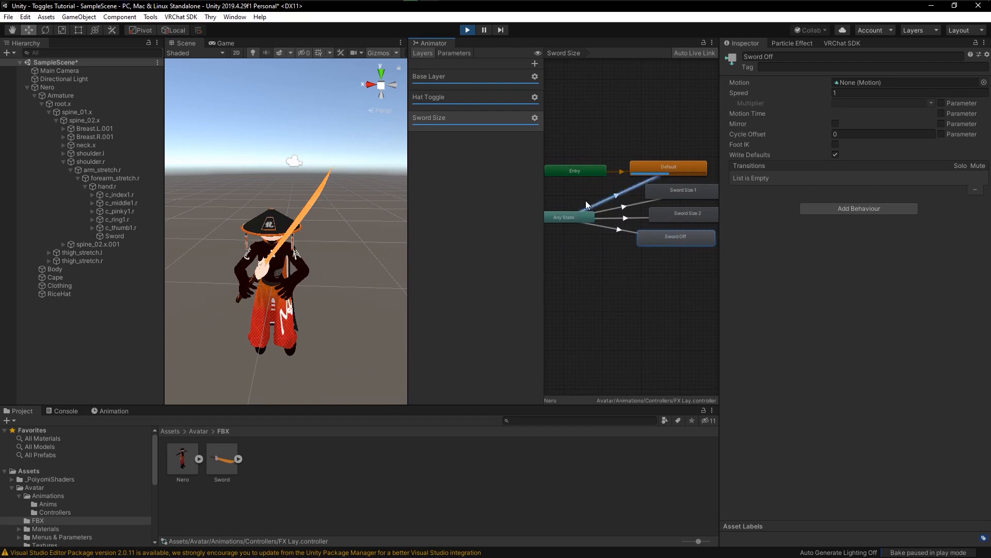
Test the Sword Size transitions in play mode by setting the Sword parameter to 1, 2 and 3 in turn
left_click(454, 52)
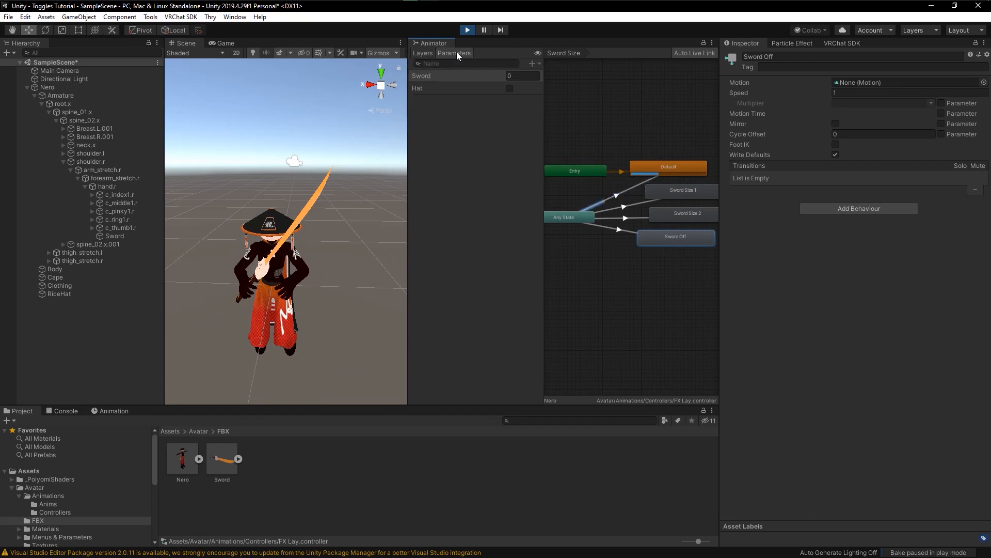
left_click(516, 75)
left_click_drag(519, 77, 497, 76)
type("1")
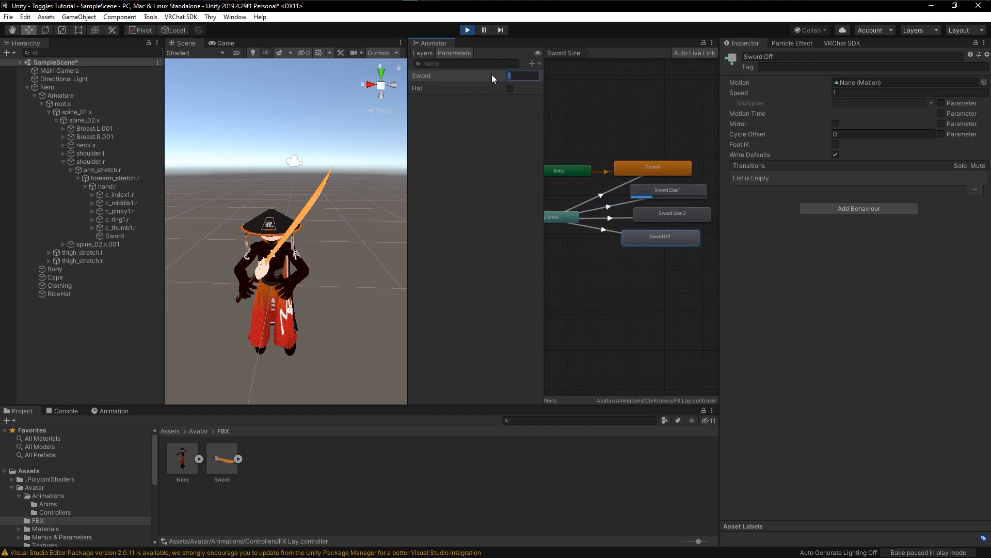
type("2")
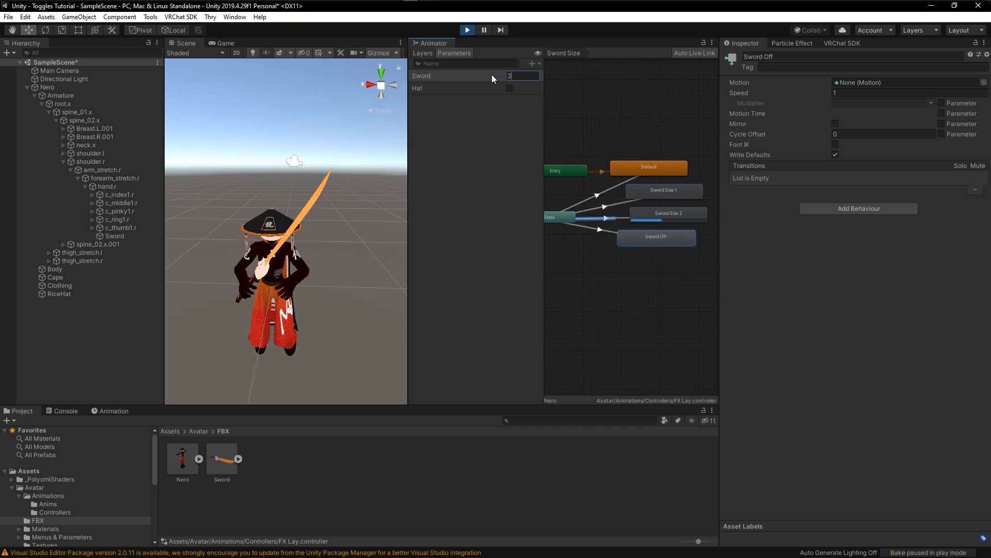
double_click(504, 75)
type("3")
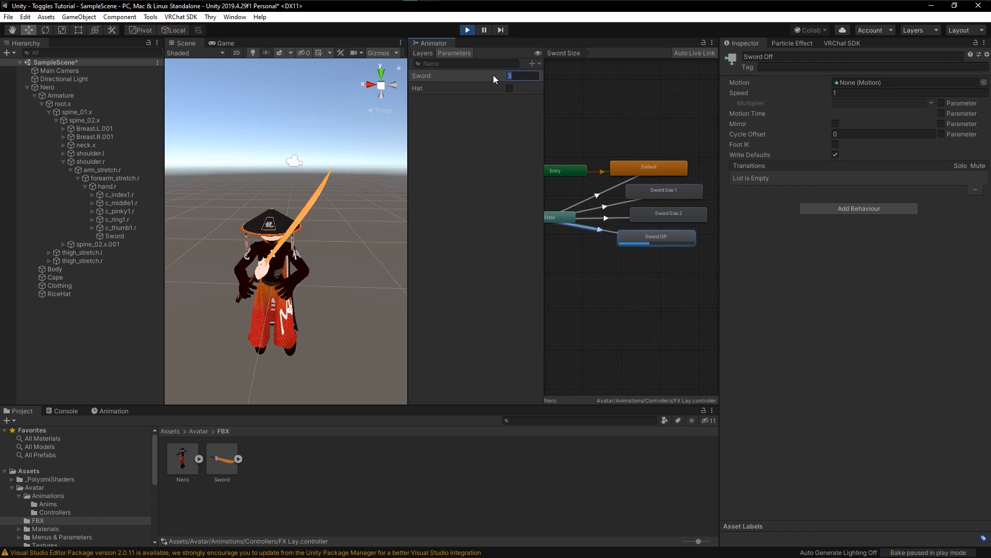
Test the Hat Toggle layer in play mode by switching the Hat parameter on and off
left_click(424, 54)
left_click(463, 98)
middle_click_drag(636, 208, 638, 201)
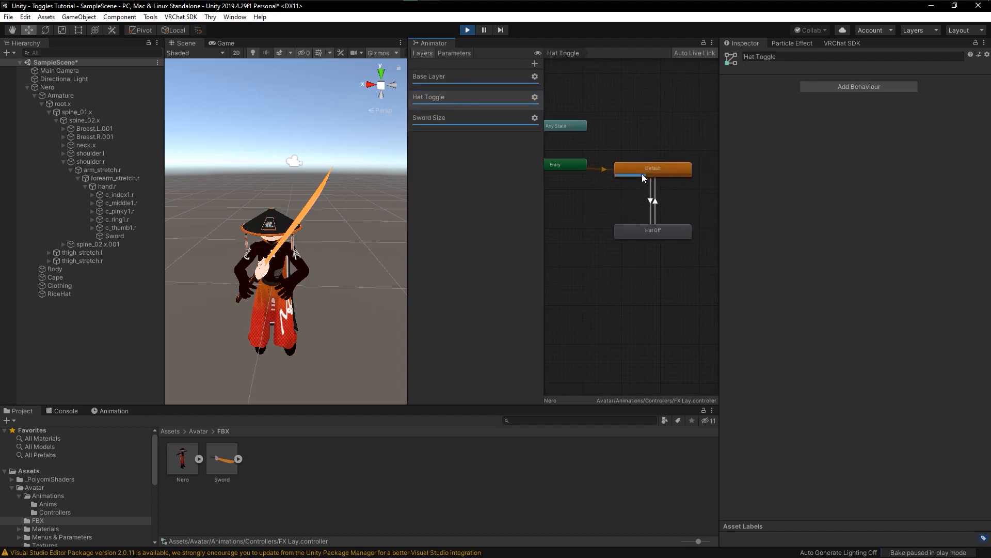
left_click(457, 53)
left_click(510, 88)
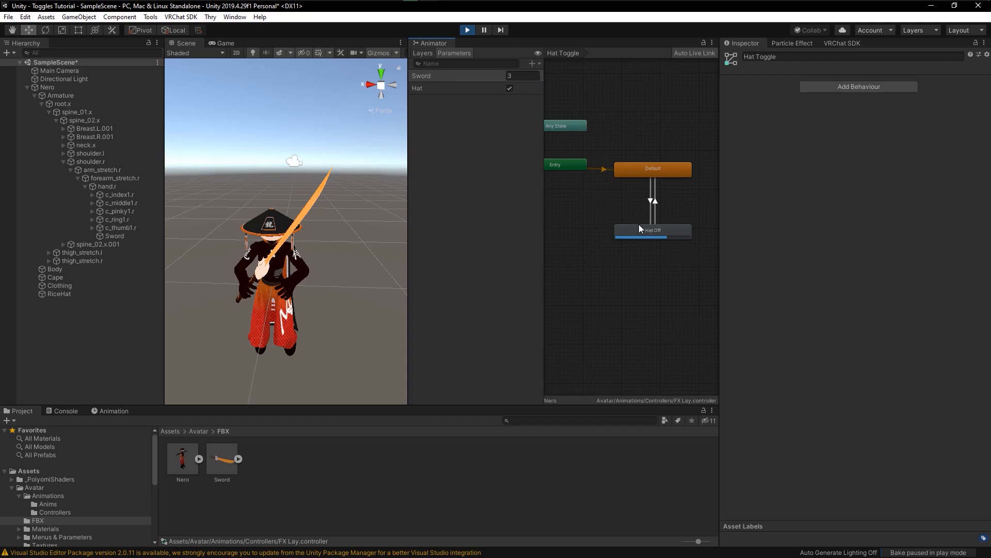
left_click(512, 87)
left_click(510, 89)
Review the running state graphs of the Hat Toggle and Sword Size layers, examining each sword state in turn
left_click(421, 53)
scroll(599, 195, "down", 2)
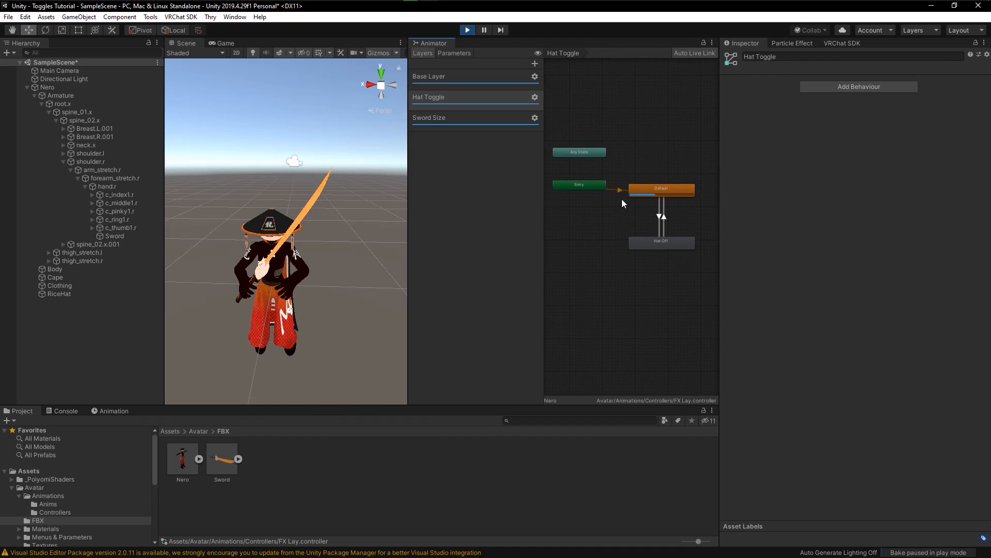
middle_click_drag(598, 161, 601, 172)
scroll(646, 215, "up", 3)
middle_click_drag(646, 215, 623, 208)
scroll(623, 208, "down", 2)
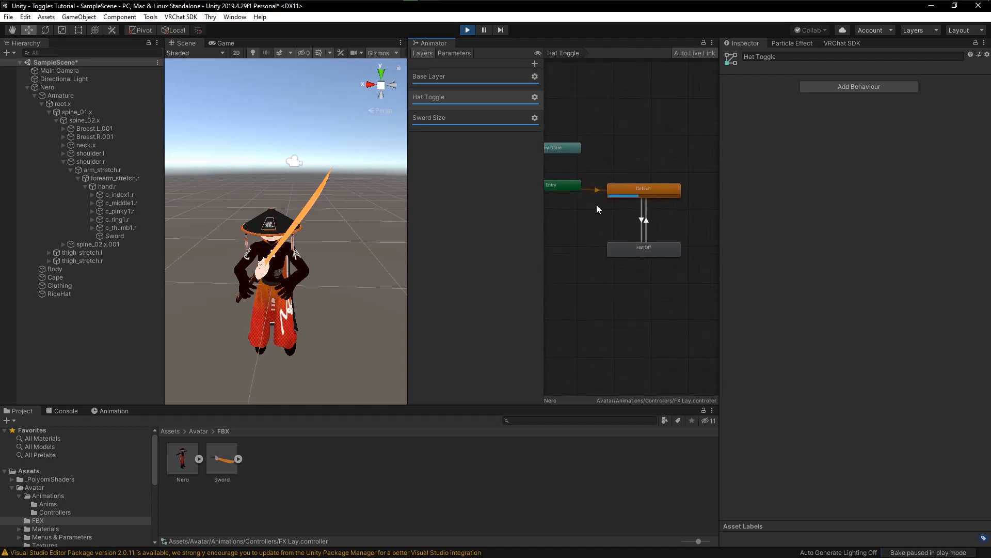
left_click(471, 117)
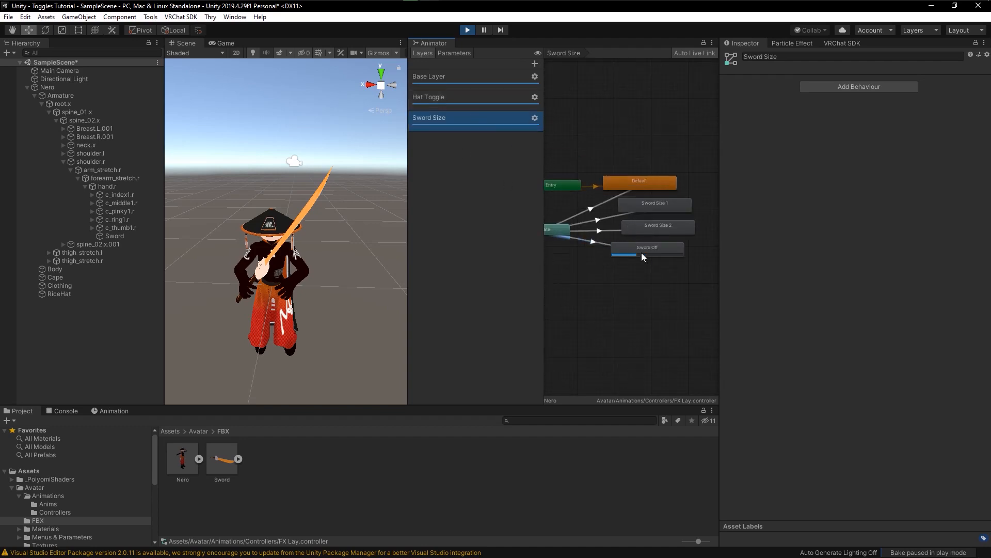
left_click(649, 187)
left_click(647, 201)
left_click(650, 225)
left_click(652, 247)
left_click(654, 225)
left_click(653, 206)
left_click(648, 175)
Move the Any State node in the Sword Size layer up, closer to the Entry node
middle_click_drag(598, 231, 621, 211)
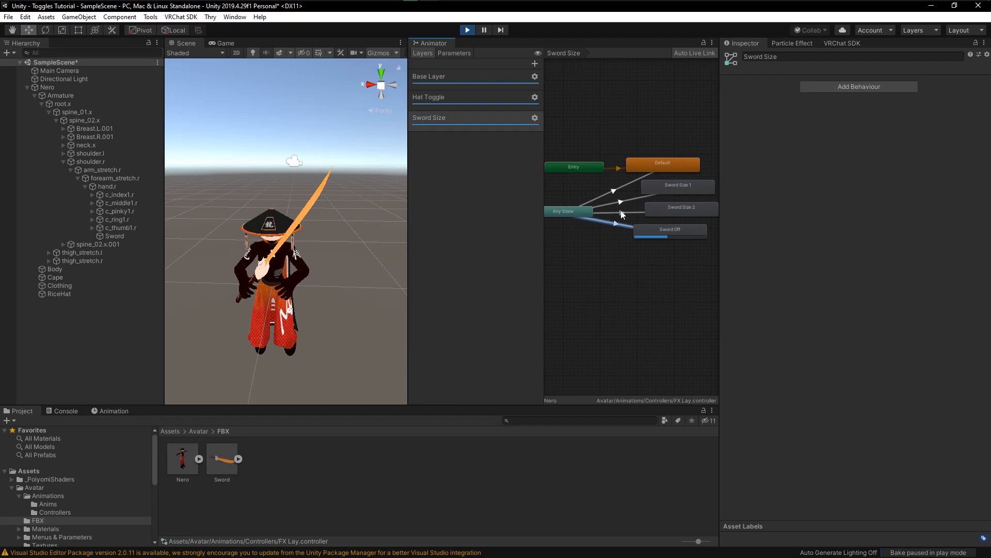
left_click_drag(580, 212, 585, 182)
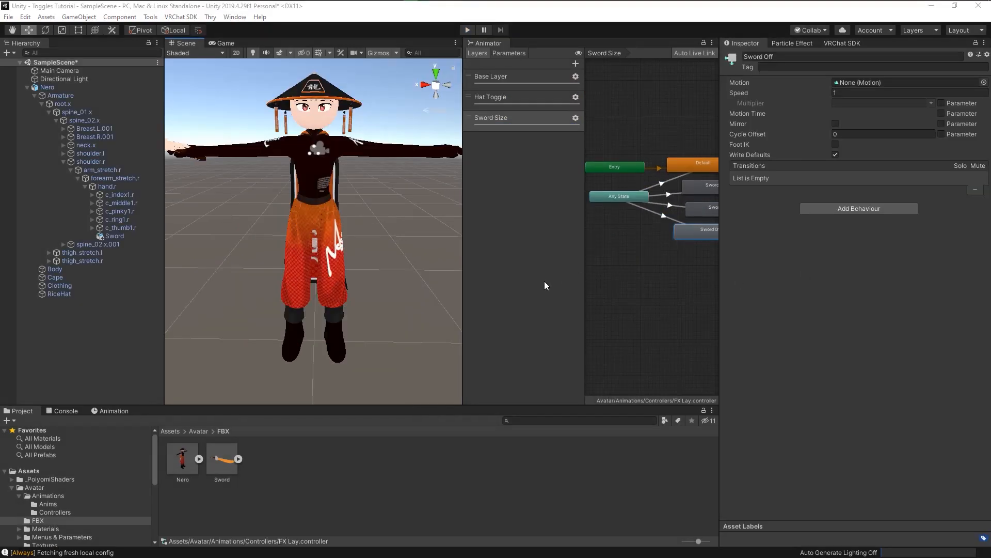
Examine the settings of the Sword Size 1, Sword Size 2 and Sword Off states in the Sword Size layer
left_click(542, 280)
middle_click_drag(670, 256, 639, 249)
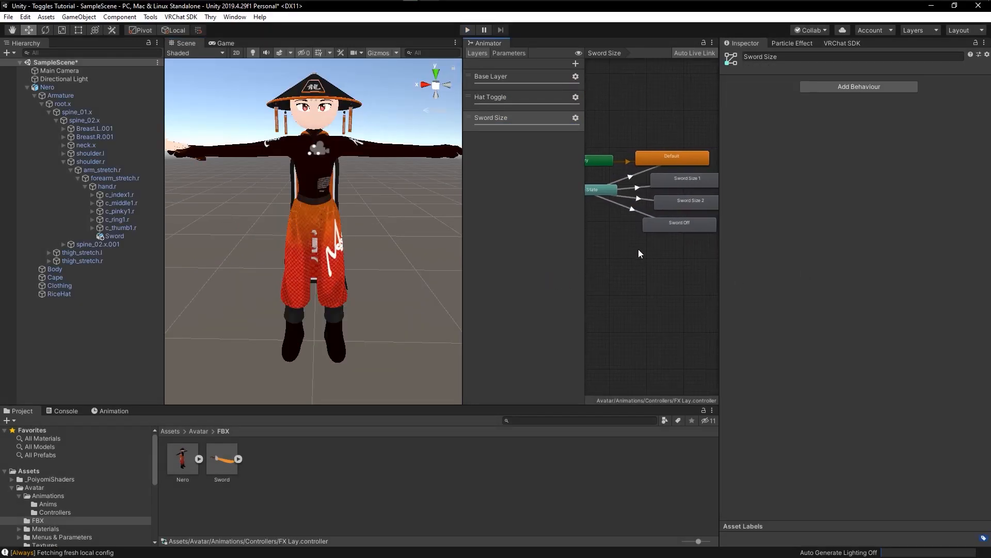
left_click(673, 228)
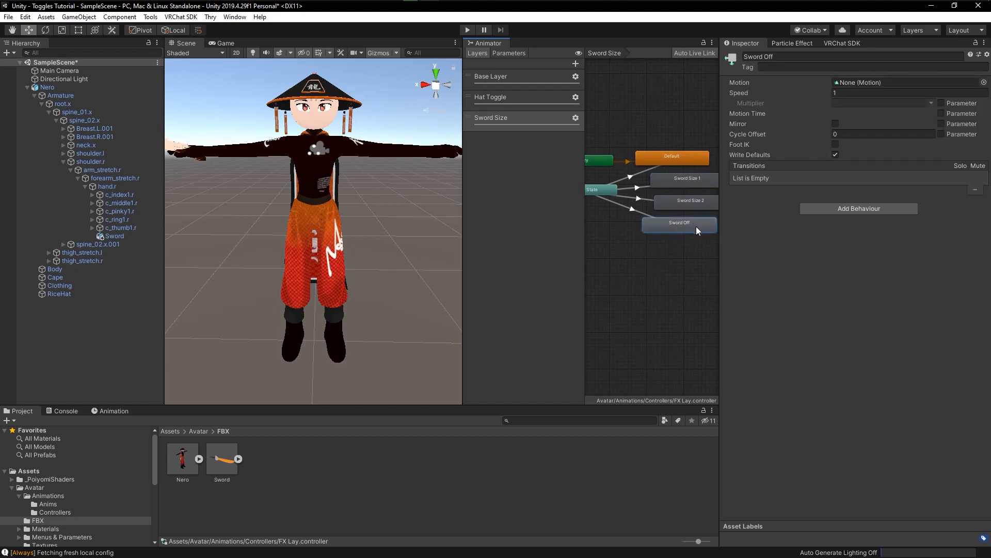
left_click(694, 204)
left_click(692, 182)
left_click(684, 206)
left_click(677, 227)
left_click(679, 205)
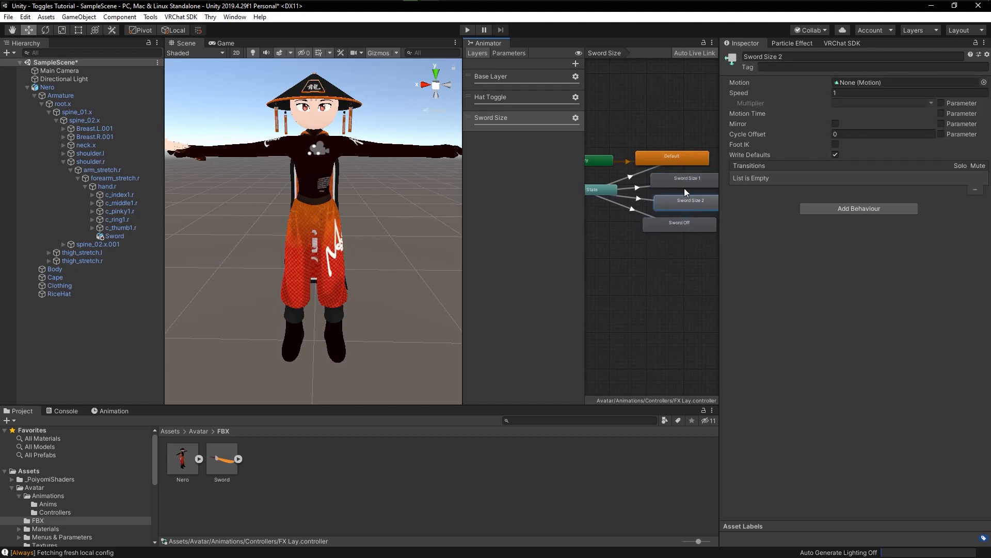
left_click(684, 182)
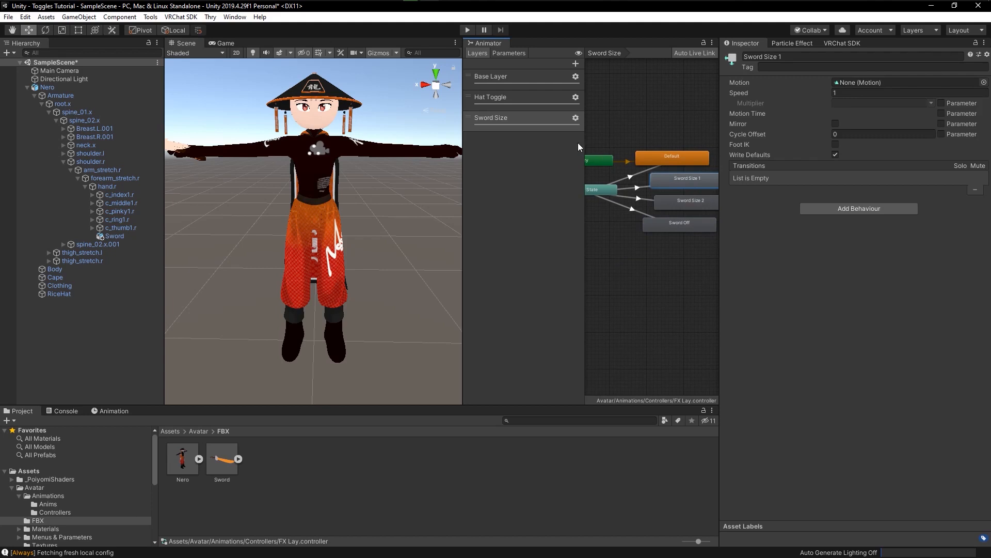
left_click(682, 201)
left_click(684, 226)
left_click(689, 196)
left_click(687, 180)
Show the Anims folder and go through the Hat Toggle and Sword Size layers to identify which states need animation clips
left_click(527, 99)
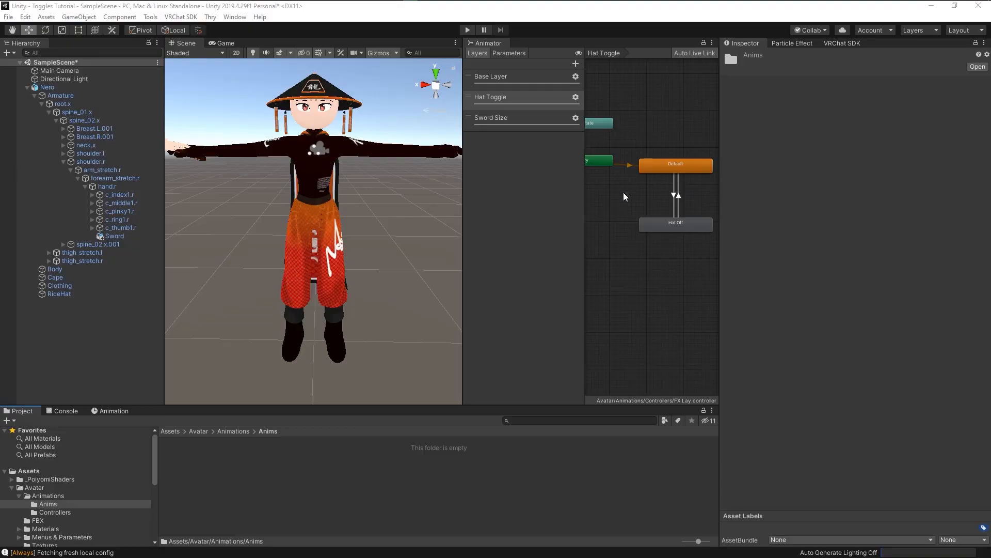
left_click(523, 120)
left_click(677, 204)
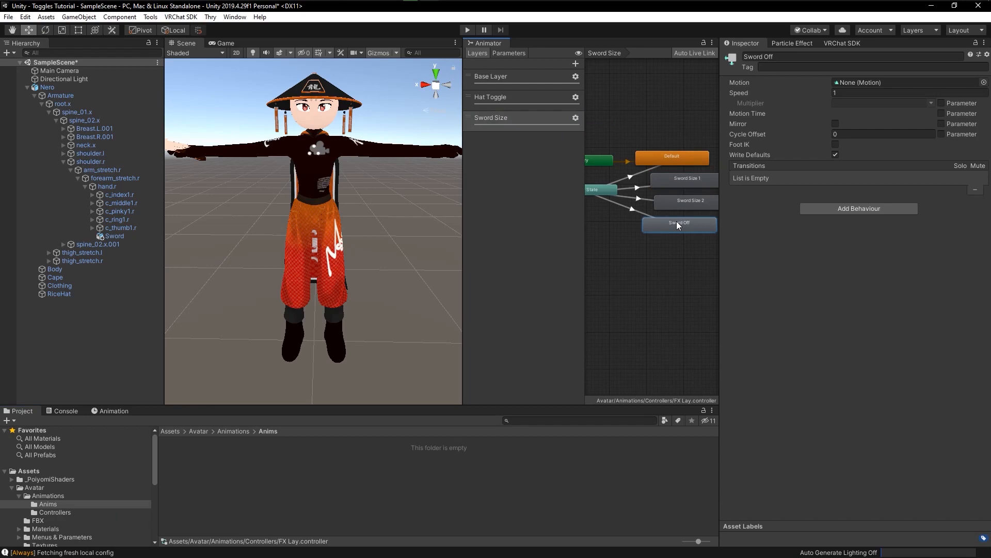
left_click(677, 204)
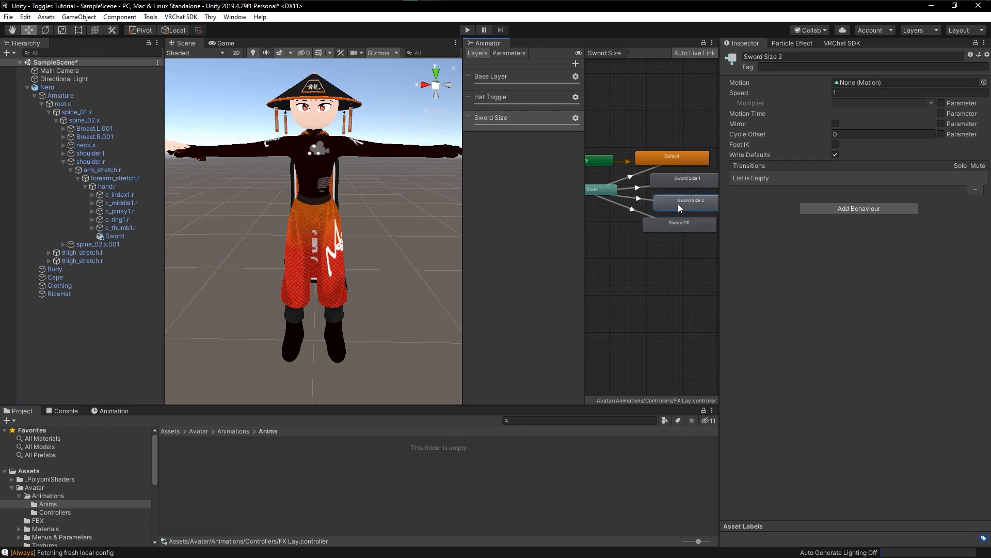
left_click(677, 178)
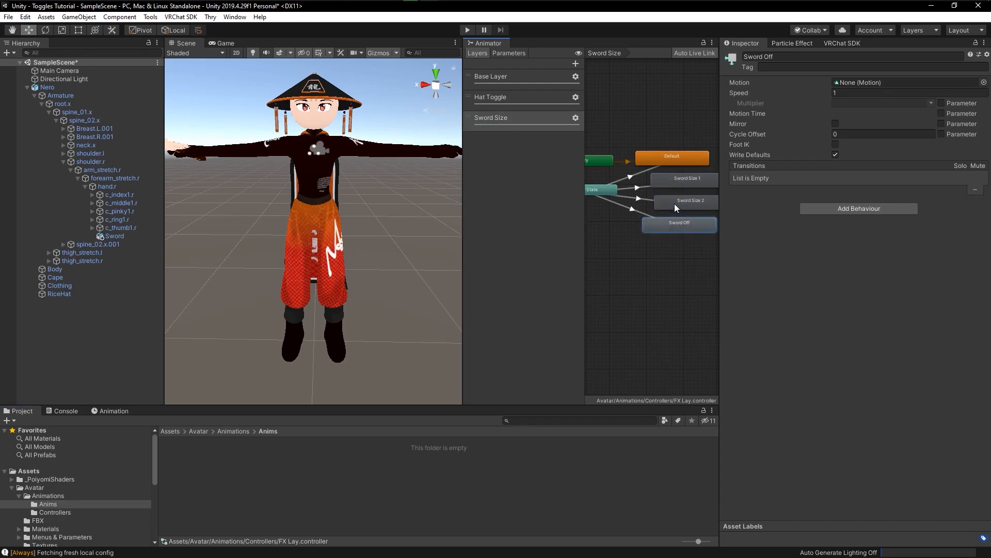
left_click(673, 157)
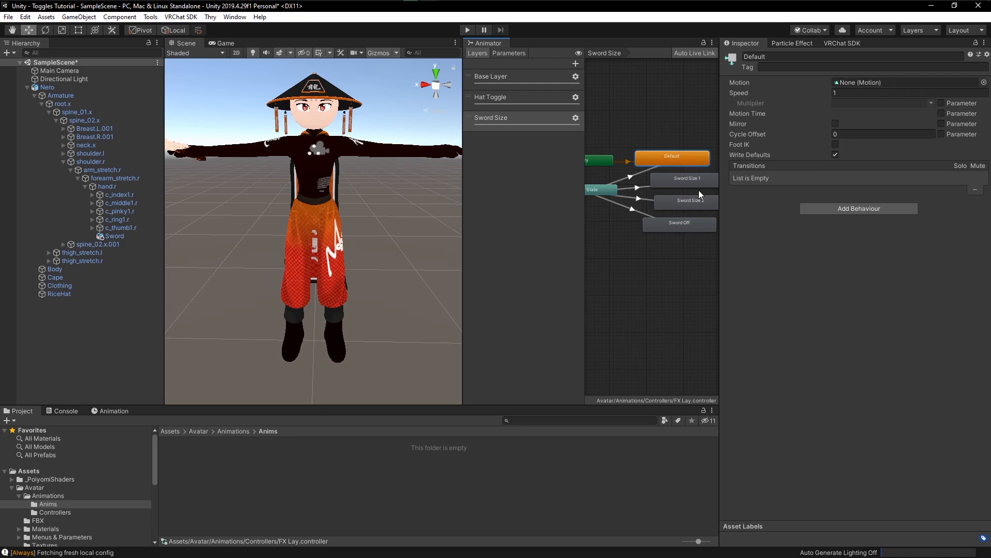
left_click(684, 183)
left_click(682, 200)
left_click(679, 224)
left_click(528, 97)
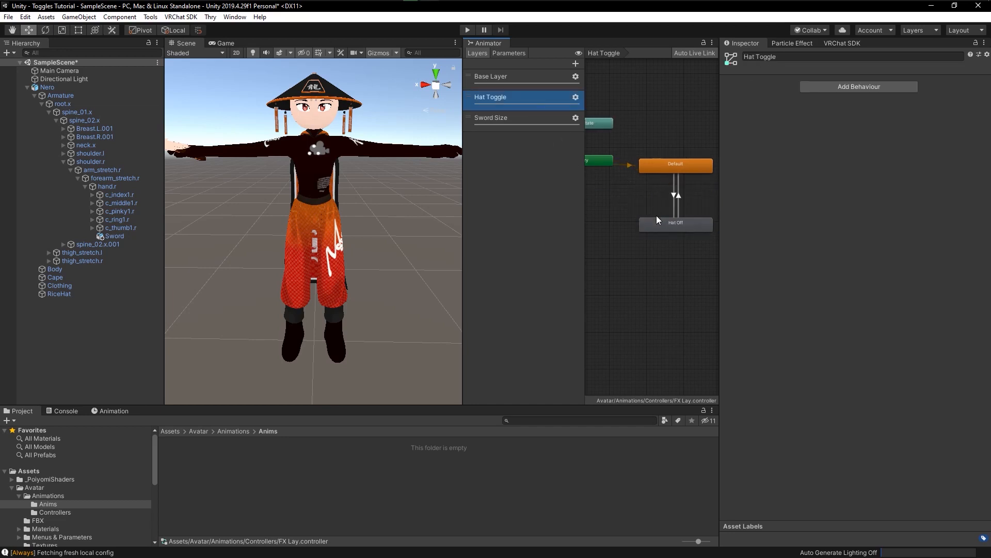
left_click(658, 222)
left_click(544, 116)
left_click(689, 185)
left_click(685, 222)
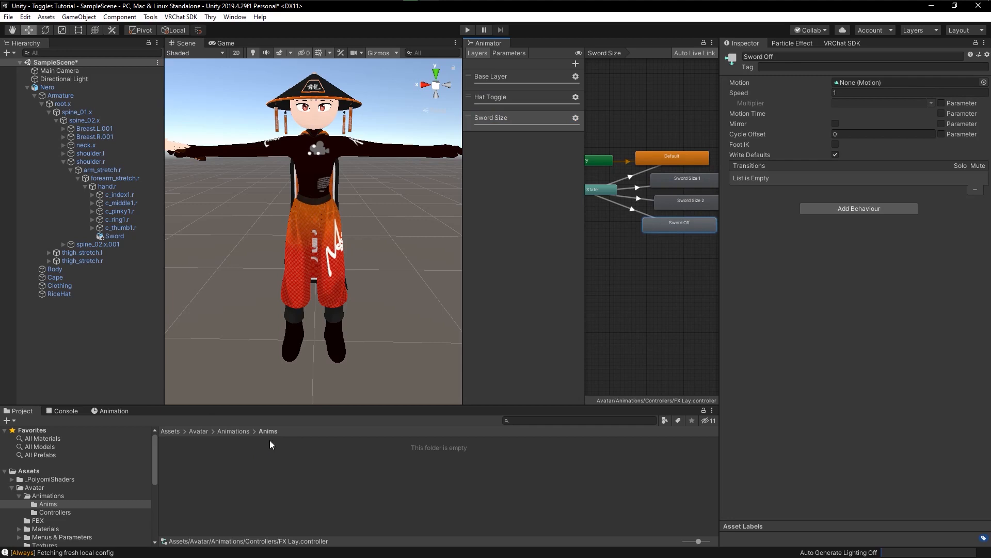
Create an animation clip named Hat Off in the Anims folder
right_click(268, 467)
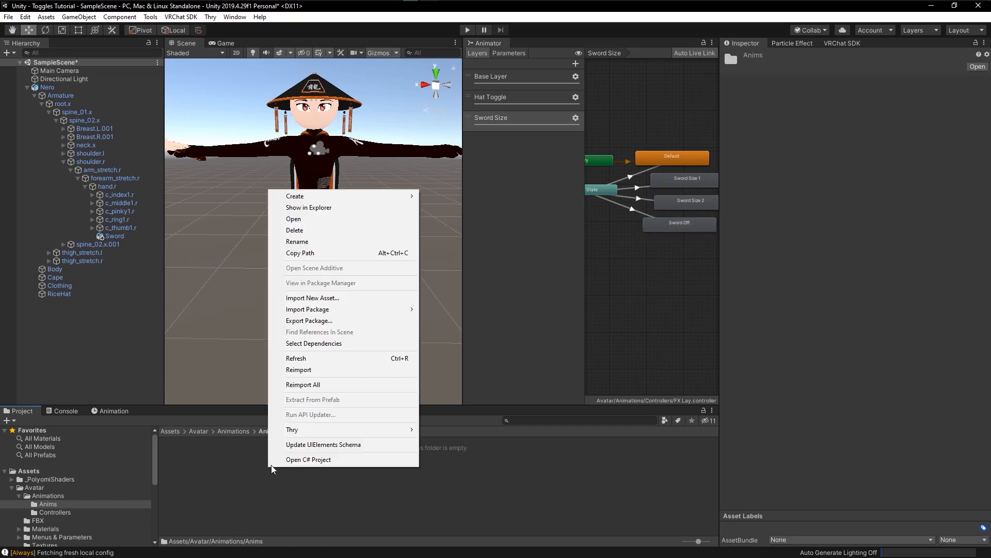
right_click(253, 480)
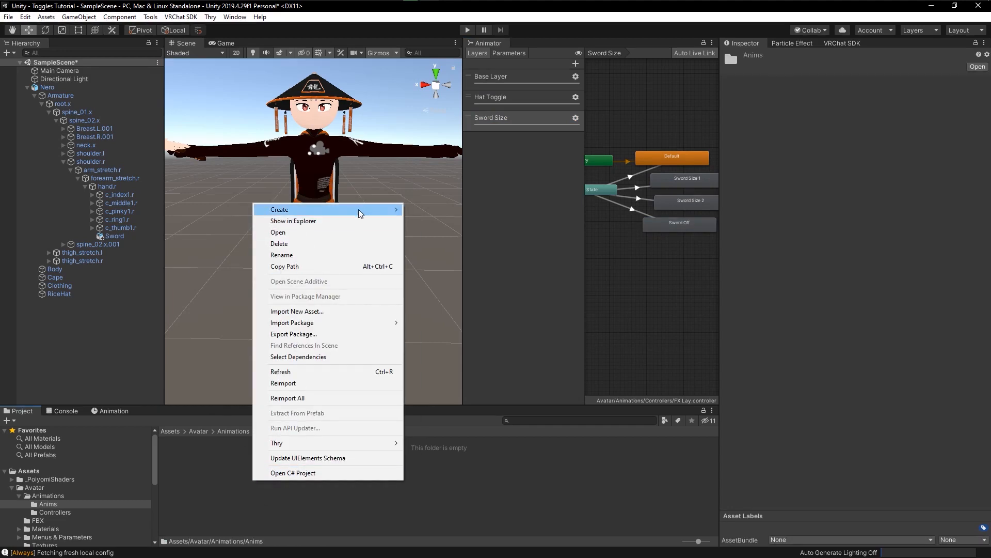
mouse_move(360, 208)
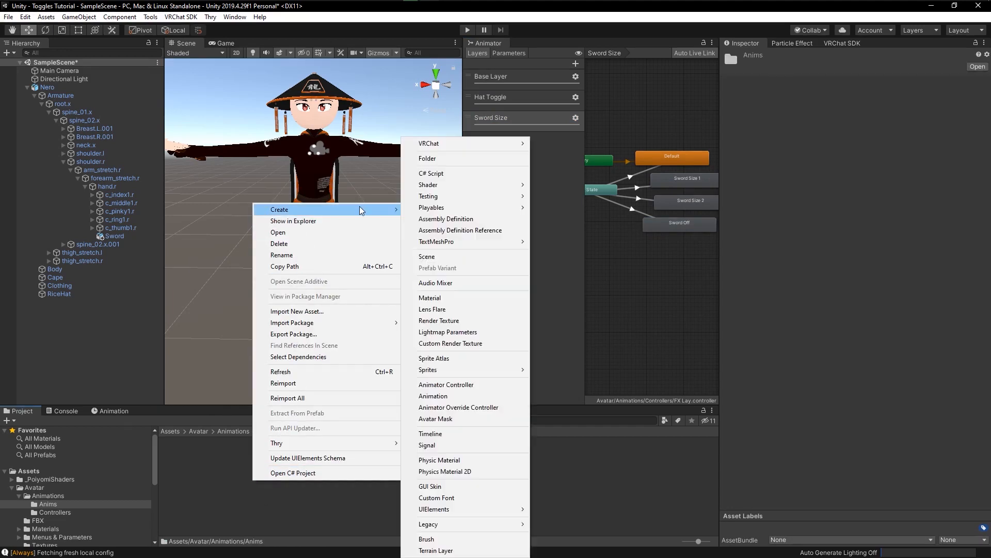
left_click(436, 396)
type("Hat Off")
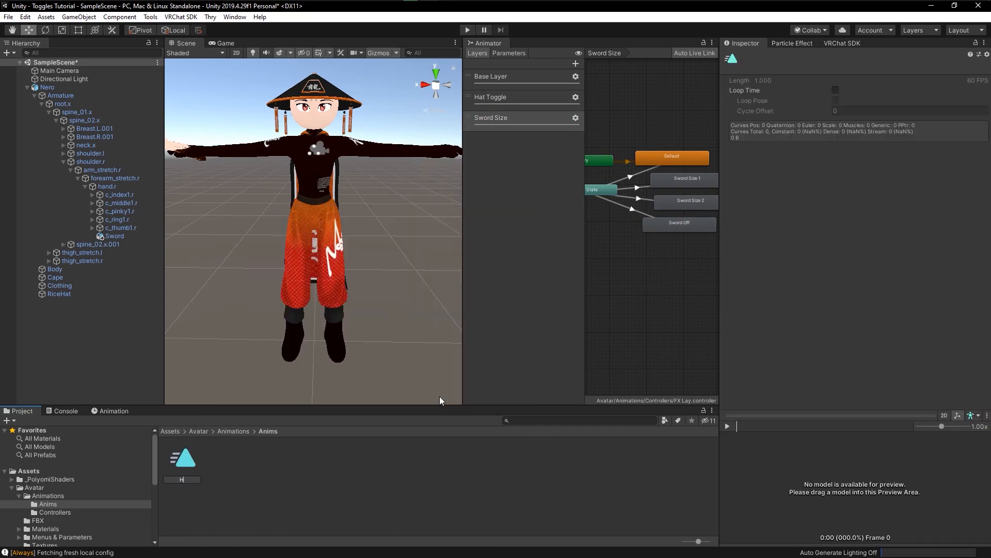
key("Return")
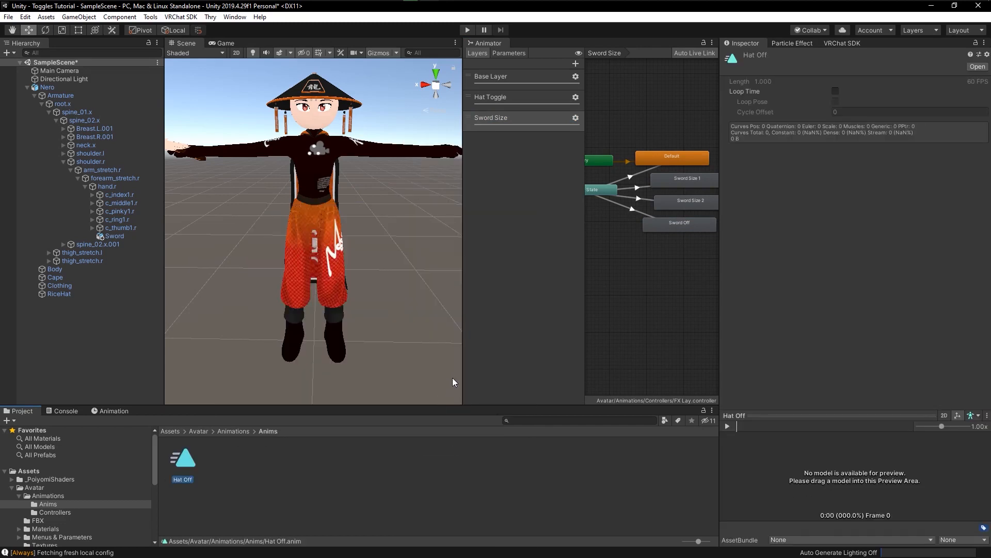
Create a second animation clip in the Anims folder and name it Sword Size 1
right_click(227, 466)
mouse_move(311, 198)
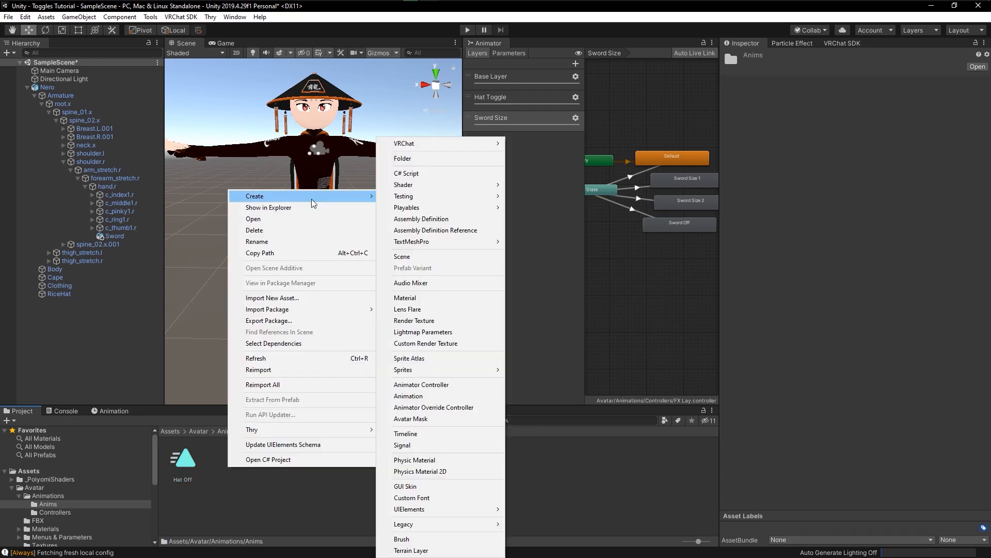
left_click(449, 396)
type("S")
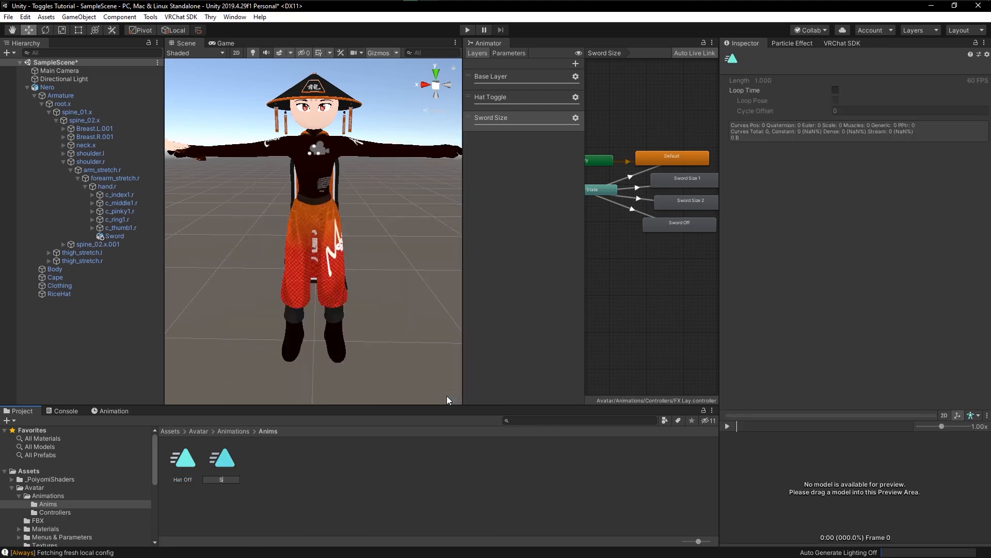
type("word Size 1")
key("Return")
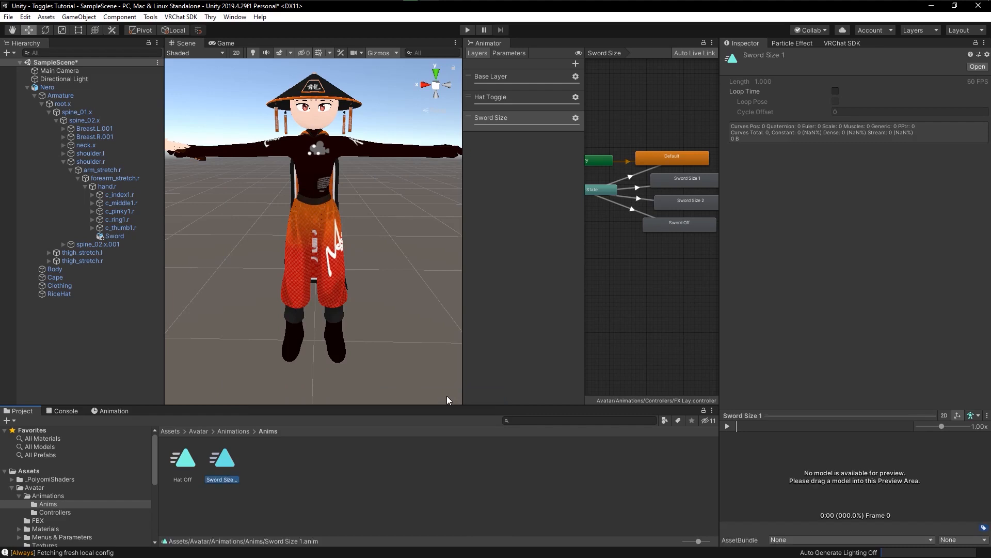
Add another animation clip named Sword Size 2 to the Anims folder
right_click(238, 480)
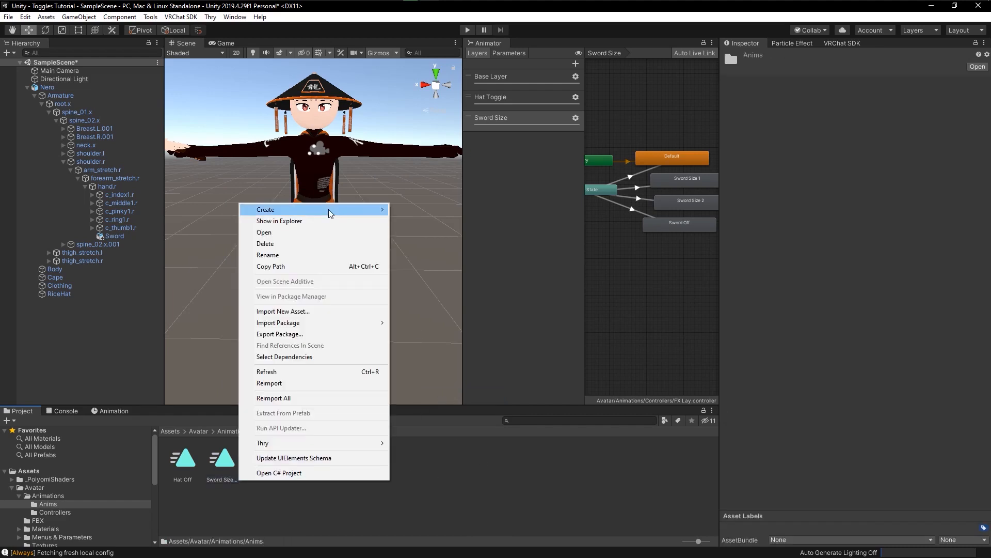
mouse_move(328, 209)
left_click(464, 396)
type("S")
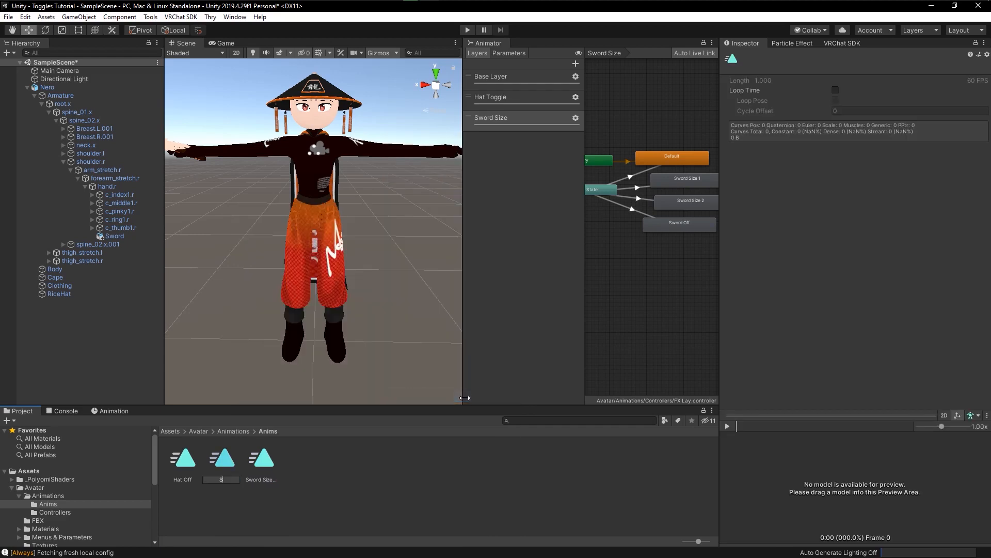
type("word Size 2")
key("Return")
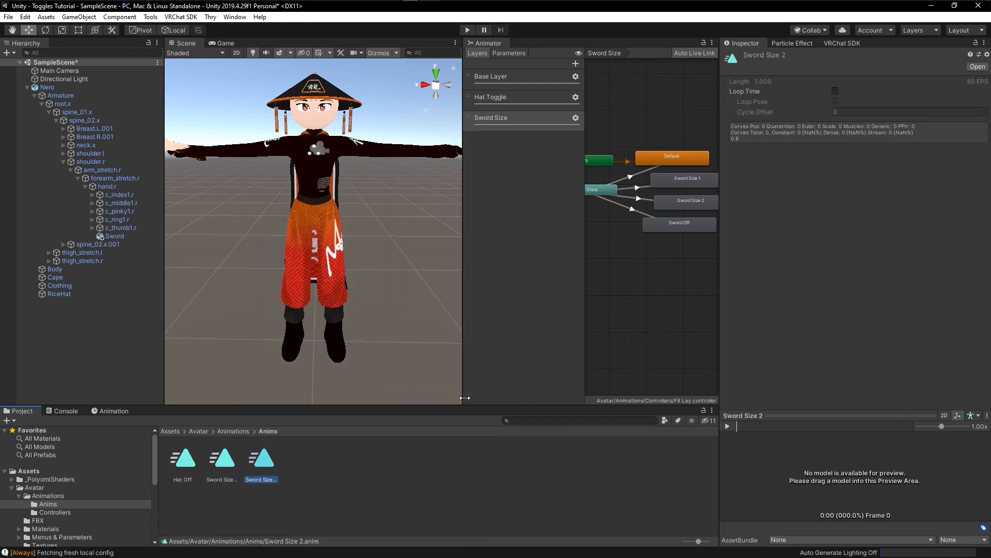
Create an animation clip named Sword Off in the Anims folder and check the two sword size clips
right_click(314, 478)
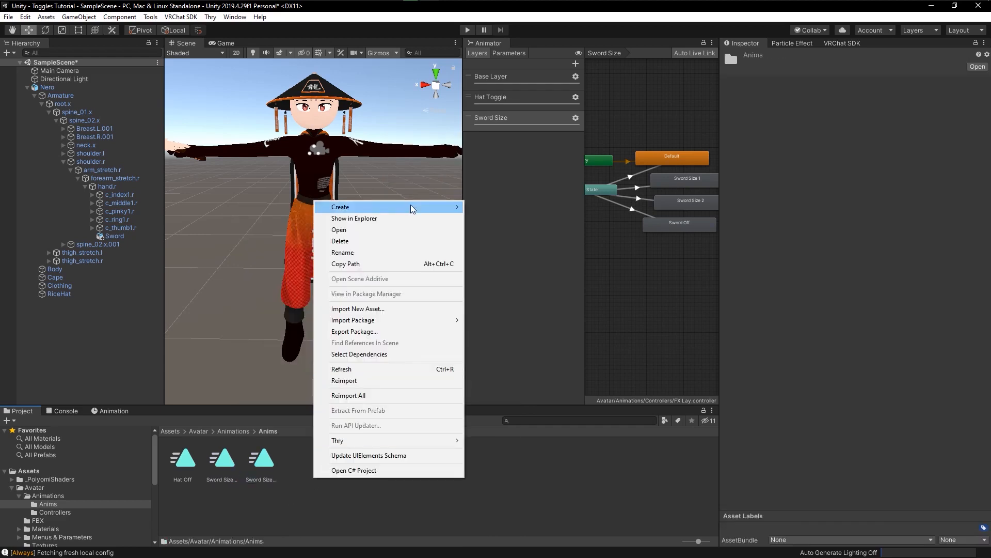
mouse_move(432, 209)
left_click(517, 395)
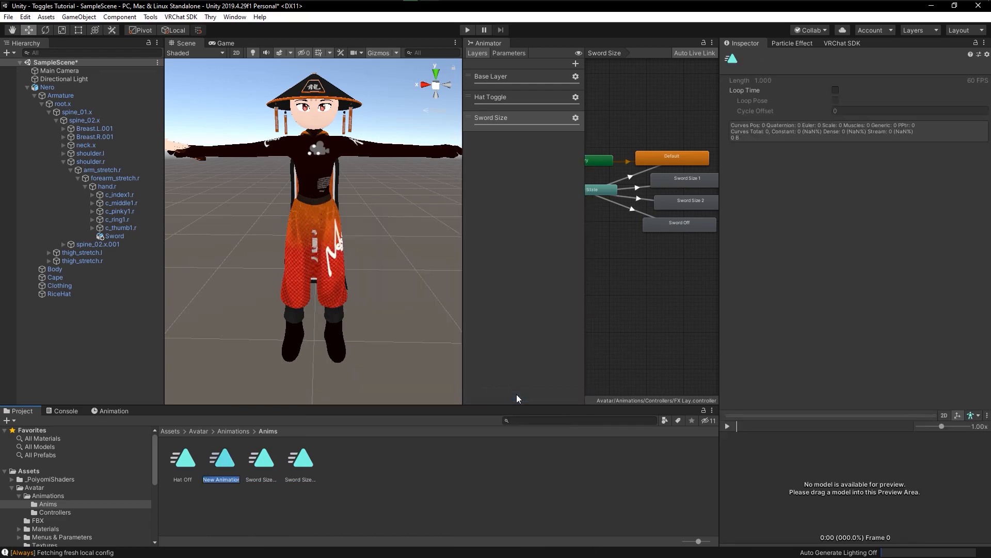
type("Sword Off")
key("Return")
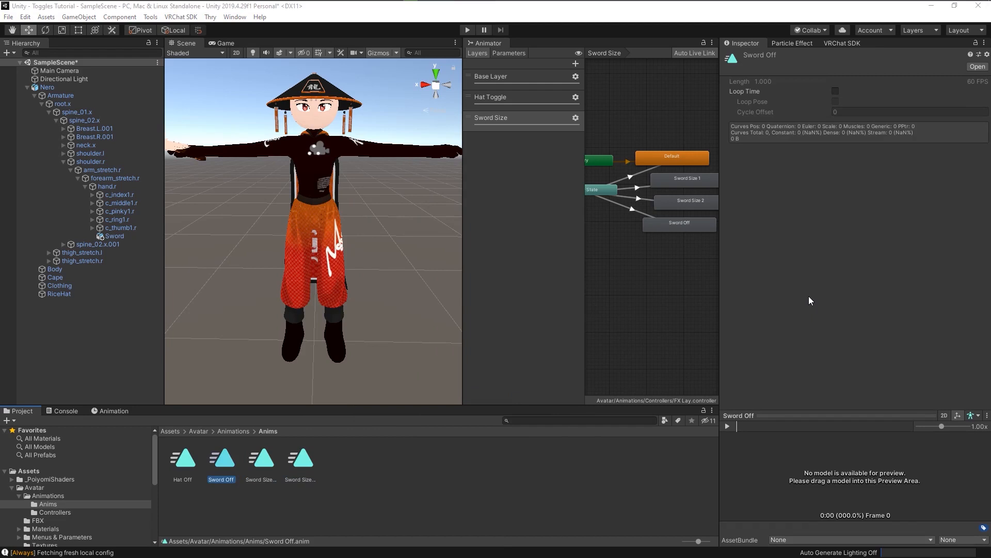
left_click(255, 467)
left_click(306, 469)
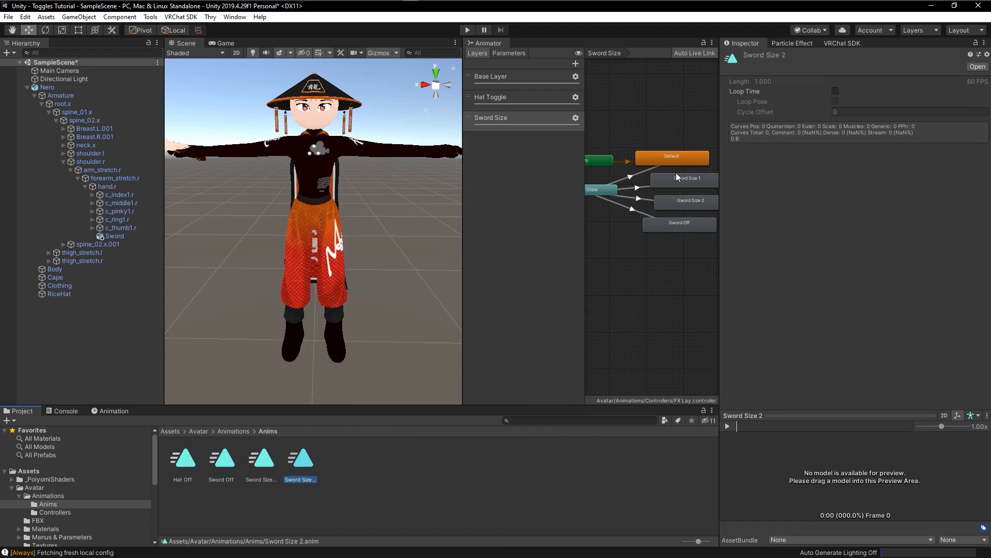
Assign the Hat Off clip as the motion of the Hat Off state in the Hat Toggle layer
left_click(510, 97)
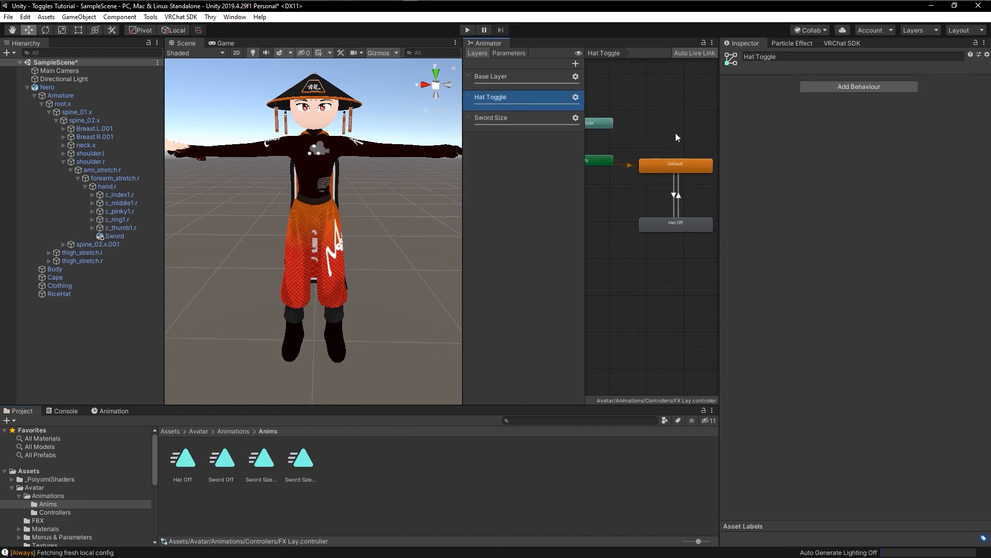
left_click(676, 225)
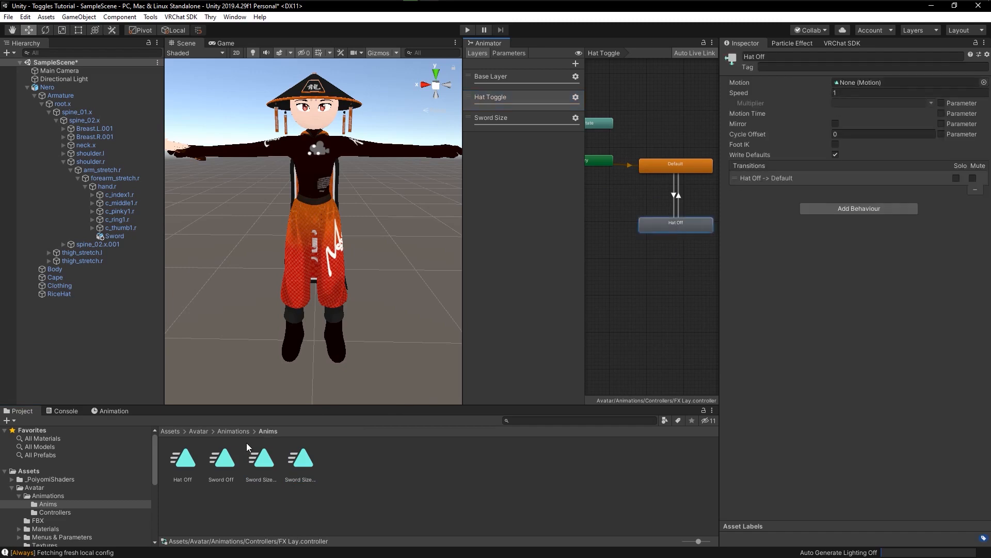
left_click_drag(185, 464, 870, 82)
Assign the Sword Size 1 clip as the motion of the Sword Size 1 state in the Sword Size layer
left_click(503, 118)
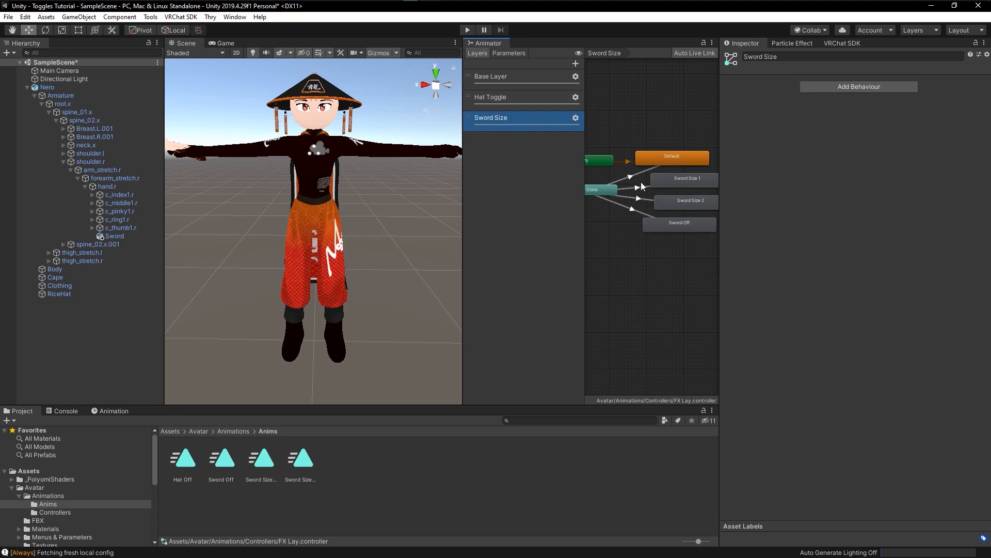
left_click(681, 183)
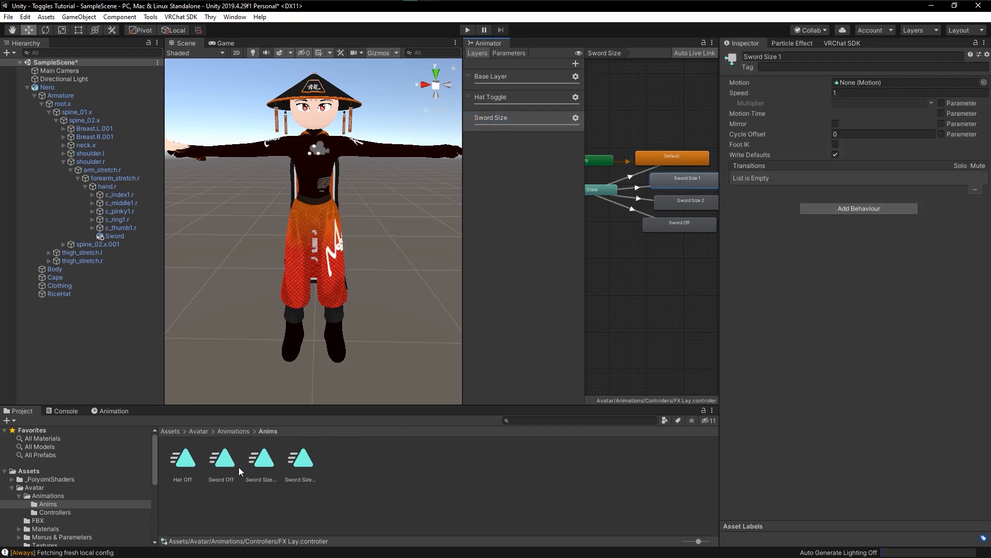
left_click_drag(264, 467, 877, 79)
Assign the Sword Size 2 and Sword Off clips as the motions of their matching states in the Sword Size layer
left_click(681, 205)
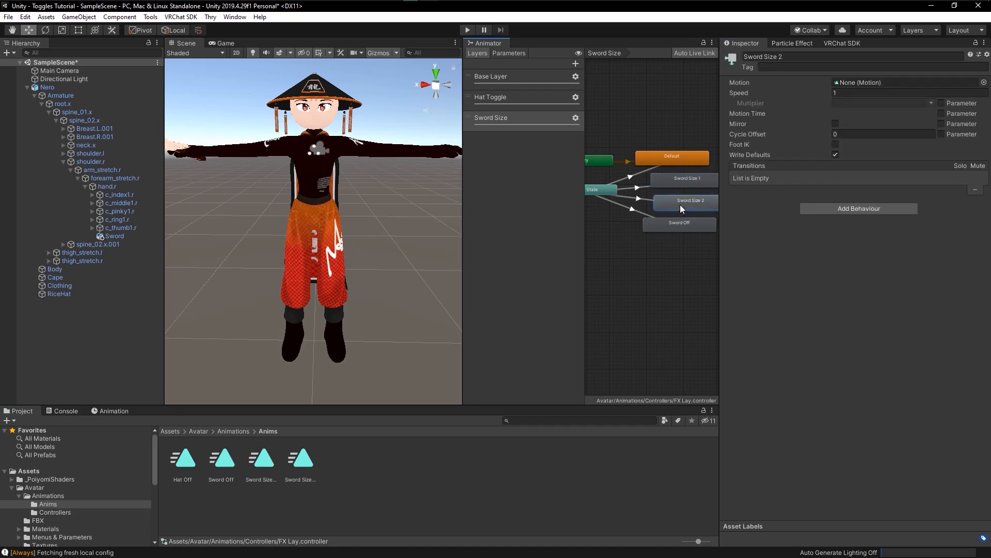
left_click(268, 468)
left_click(292, 466)
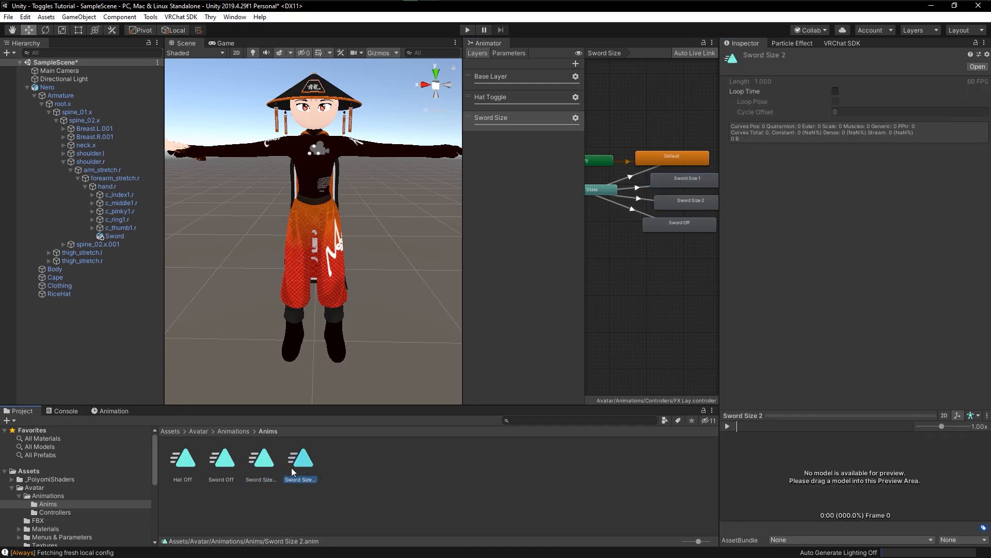
left_click(685, 201)
left_click_drag(300, 465, 859, 88)
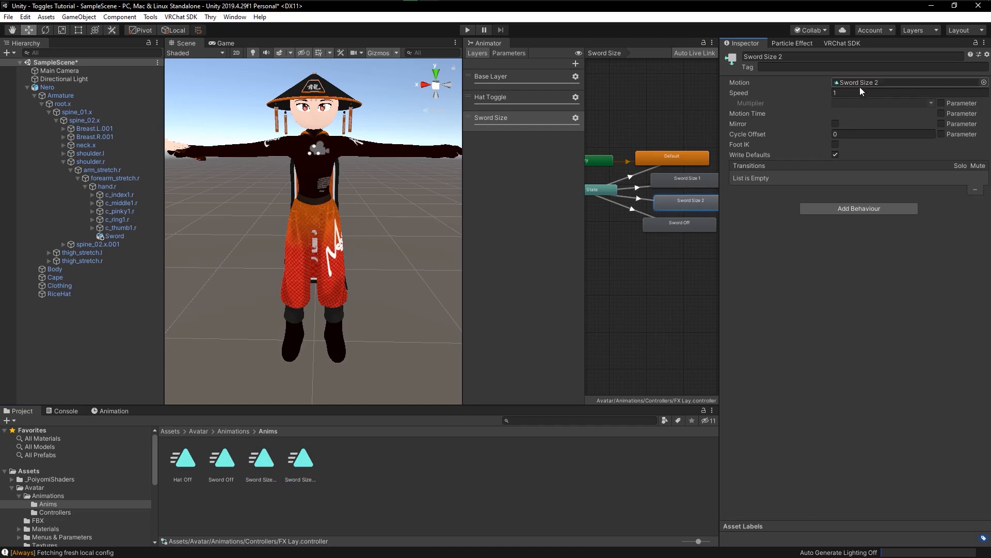
left_click(675, 227)
left_click_drag(224, 469, 860, 85)
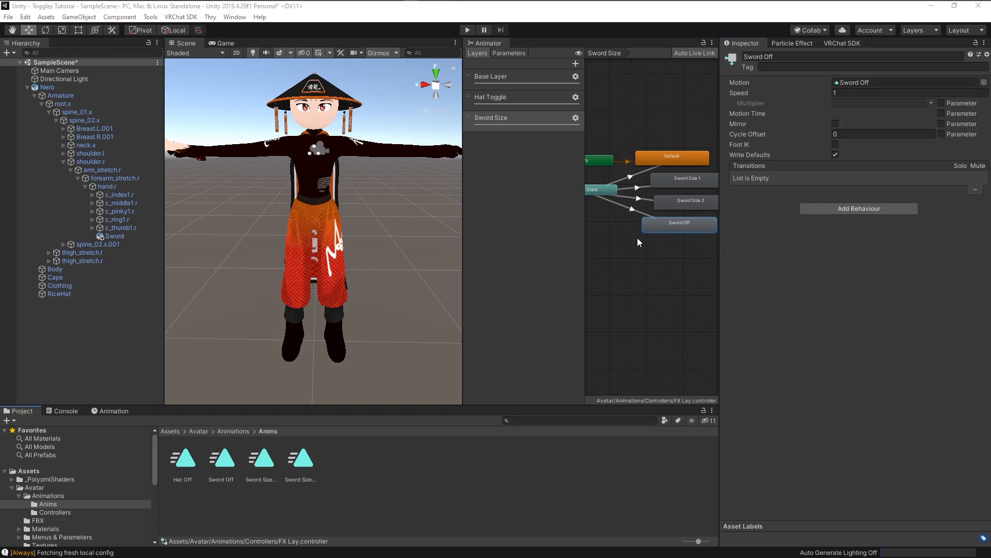
Select the Nero avatar, open its Hat Off clip for animation editing, and enlarge the Scene view
left_click(57, 88)
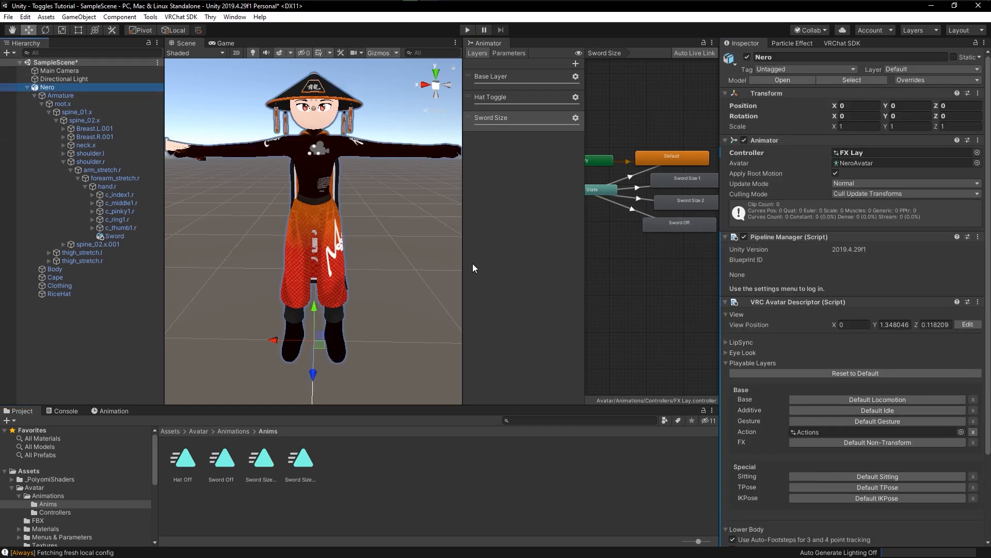
left_click(113, 411)
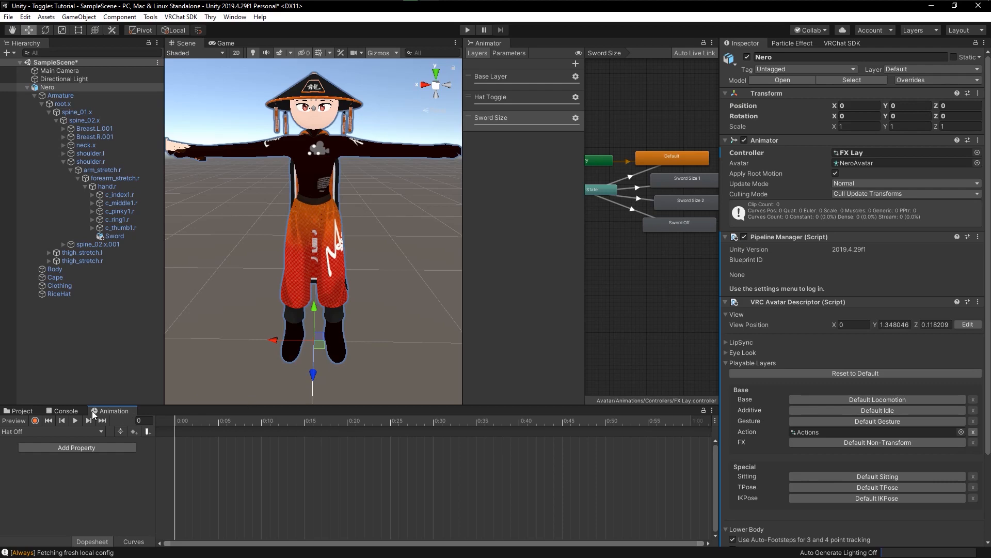
left_click_drag(211, 429, 156, 431)
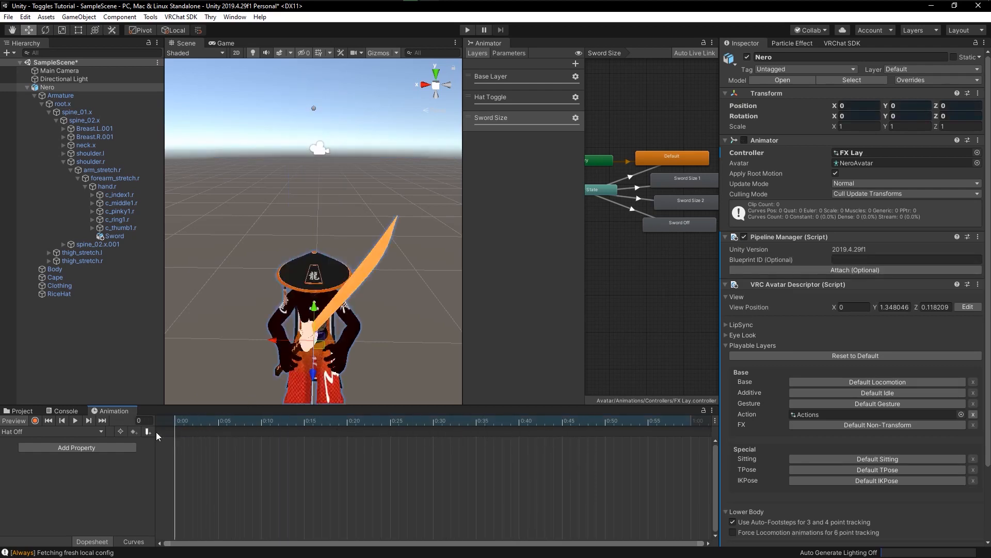
left_click(27, 431)
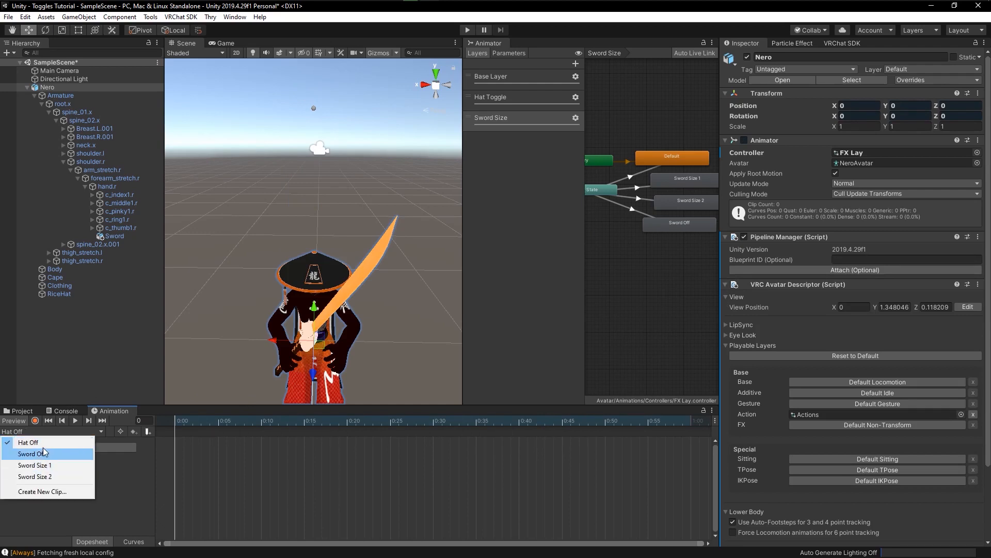
left_click(40, 444)
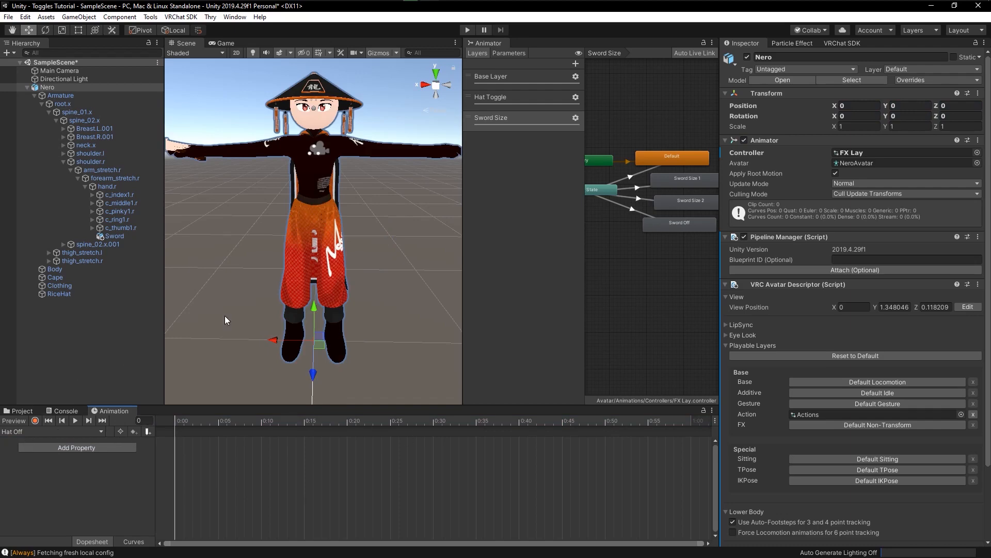
left_click_drag(461, 267, 667, 264)
left_click_drag(392, 257, 431, 244, "alt")
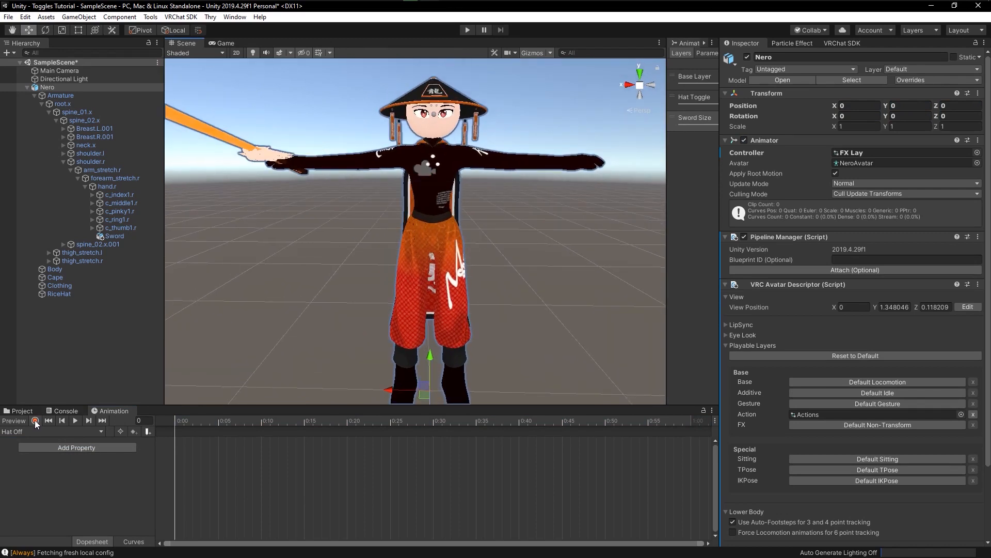
Start recording the Hat Off clip and key the RiceHat object as inactive at frame 0
left_click(35, 421)
left_click_drag(346, 349, 289, 313, "alt")
middle_click_drag(360, 340, 316, 234)
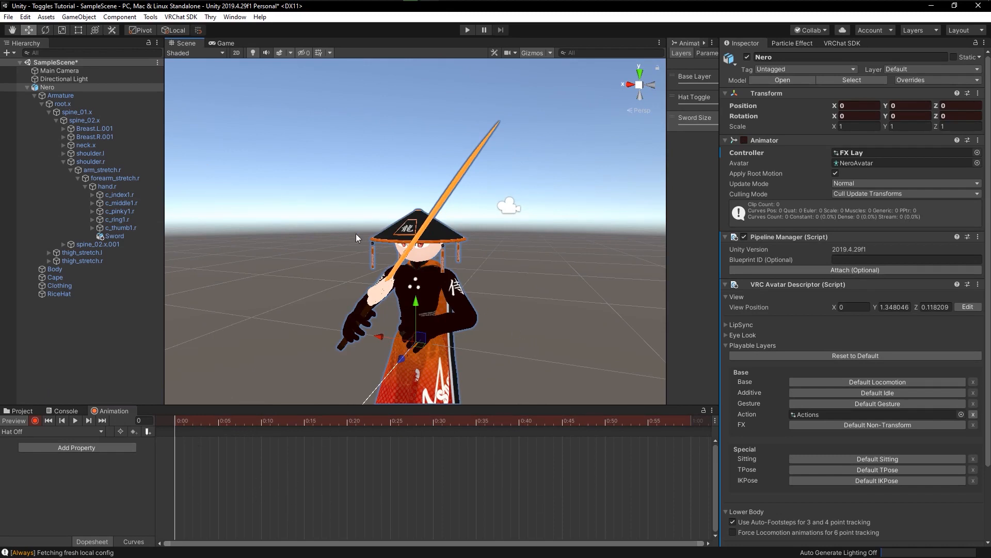
left_click(66, 294)
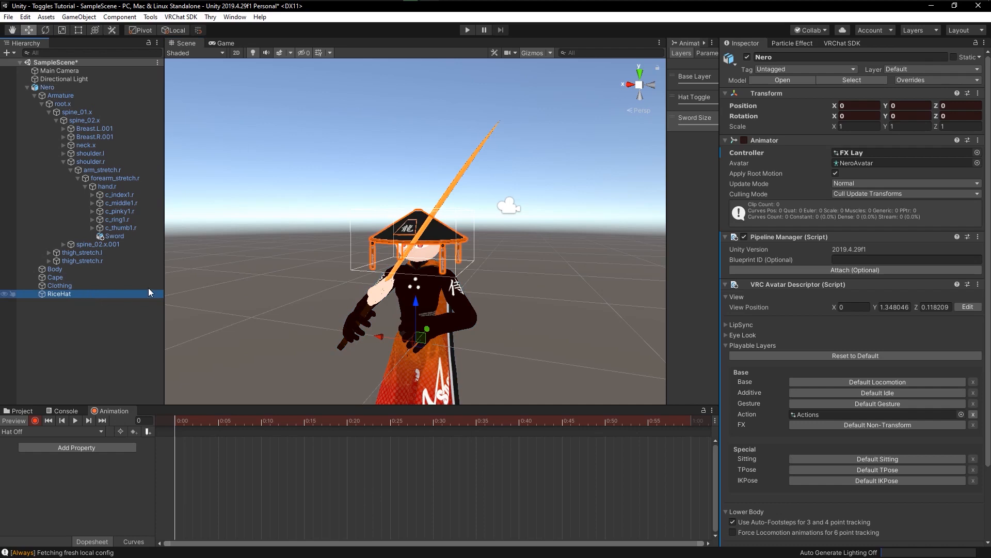
left_click_drag(403, 322, 365, 285, "alt")
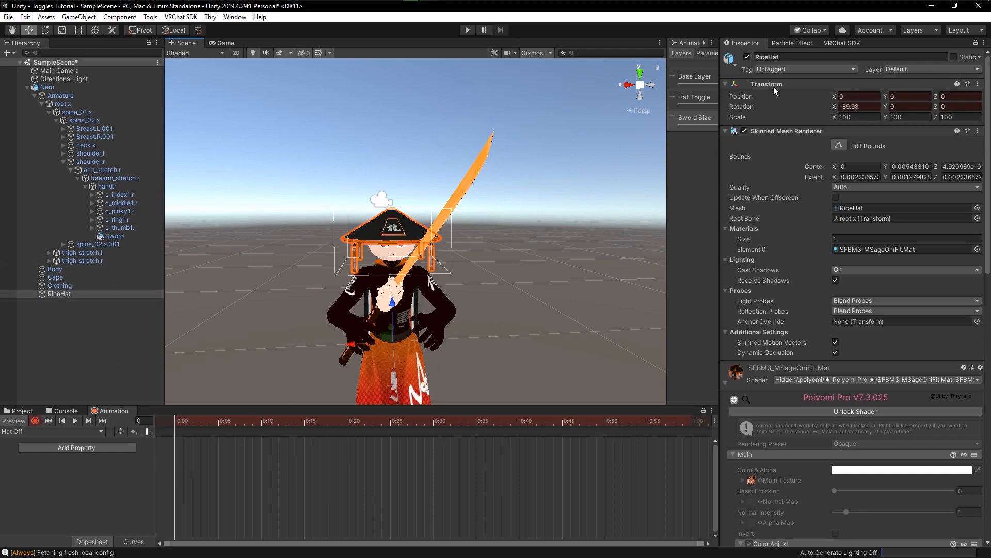
left_click(747, 58)
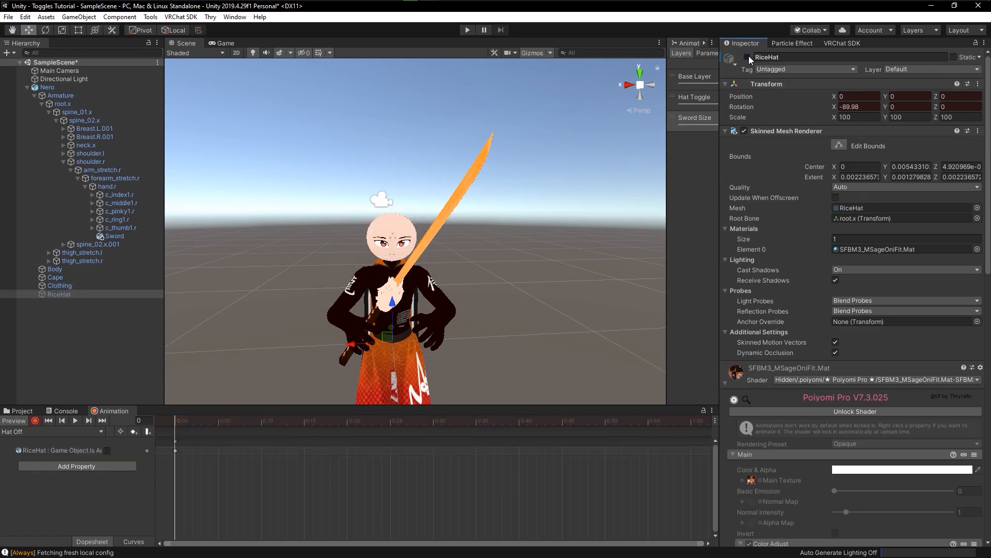
left_click_drag(349, 243, 345, 294, "alt")
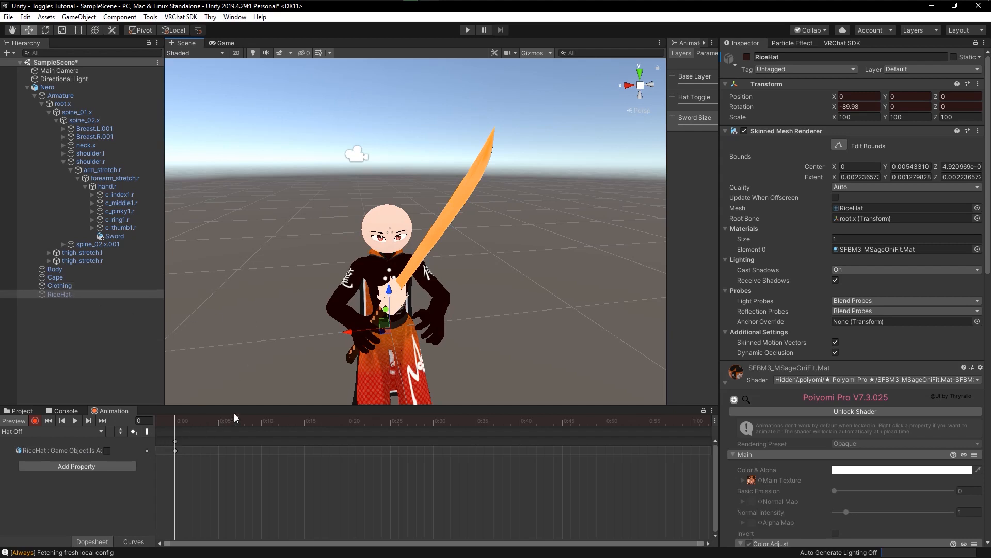
scroll(366, 259, "up", 4)
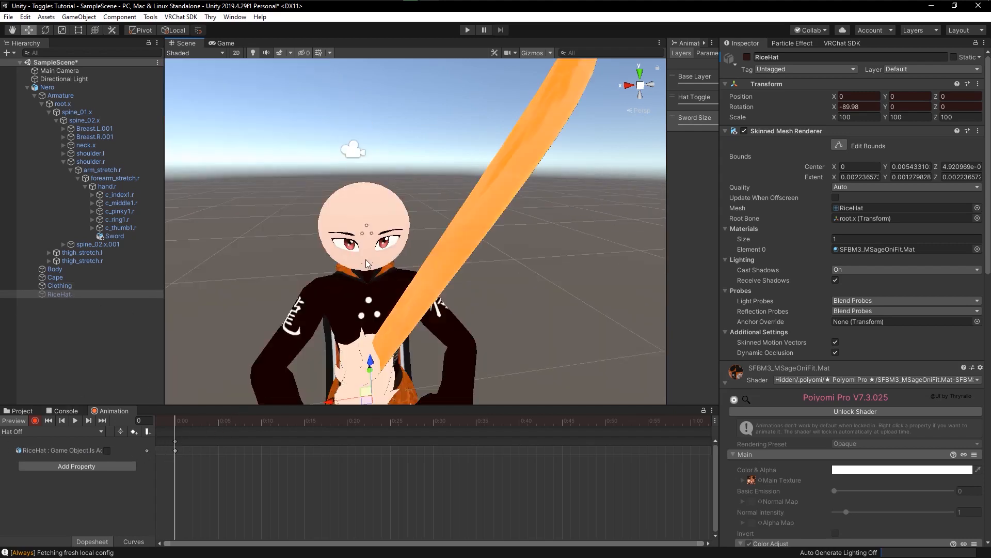
left_click_drag(398, 264, 395, 190, "alt")
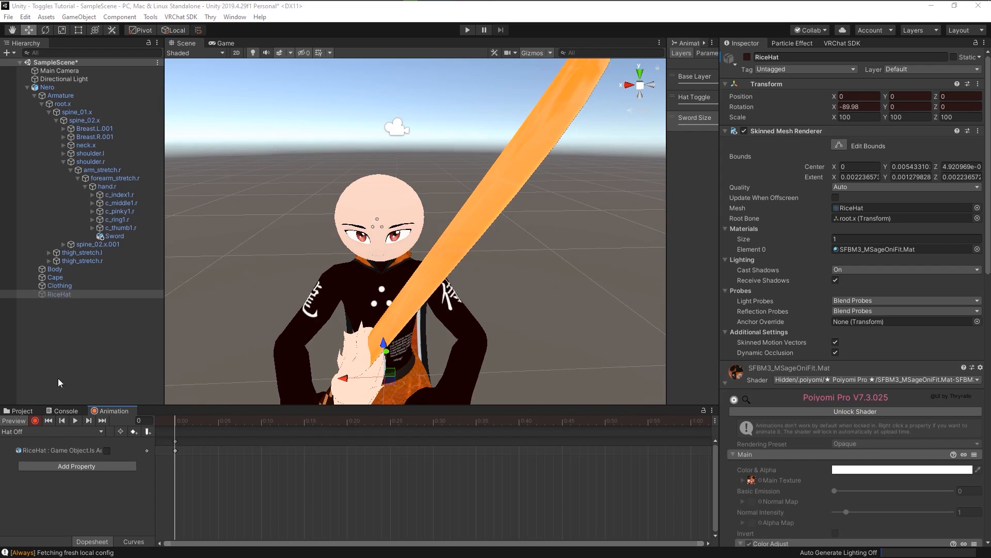
Stop recording the Hat Off clip and exit its preview to return the avatar to its T-pose
left_click(105, 511)
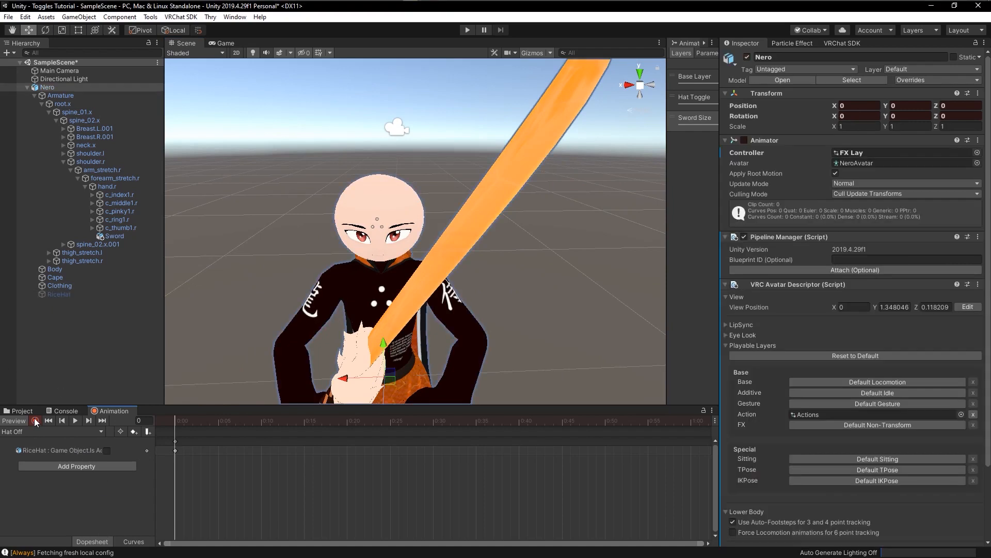
left_click(34, 421)
left_click(15, 422)
scroll(379, 306, "down", 4)
middle_click_drag(398, 200, 416, 266)
left_click_drag(432, 297, 437, 274, "alt")
middle_click_drag(448, 213, 464, 284)
left_click_drag(503, 241, 479, 255, "alt")
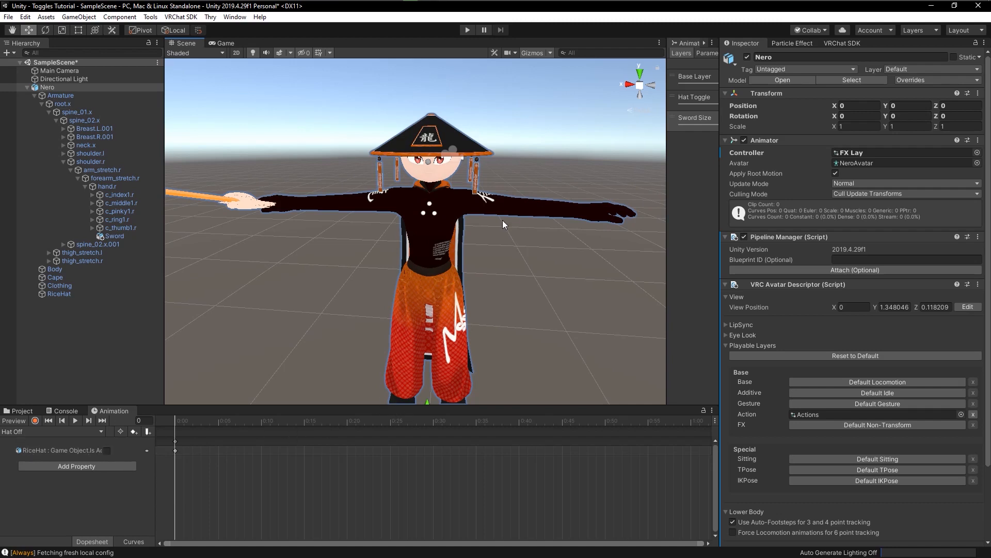
Record the hand's Sword object as inactive in the Sword Off clip, then stop recording and exit the preview
left_click(70, 431)
left_click(60, 454)
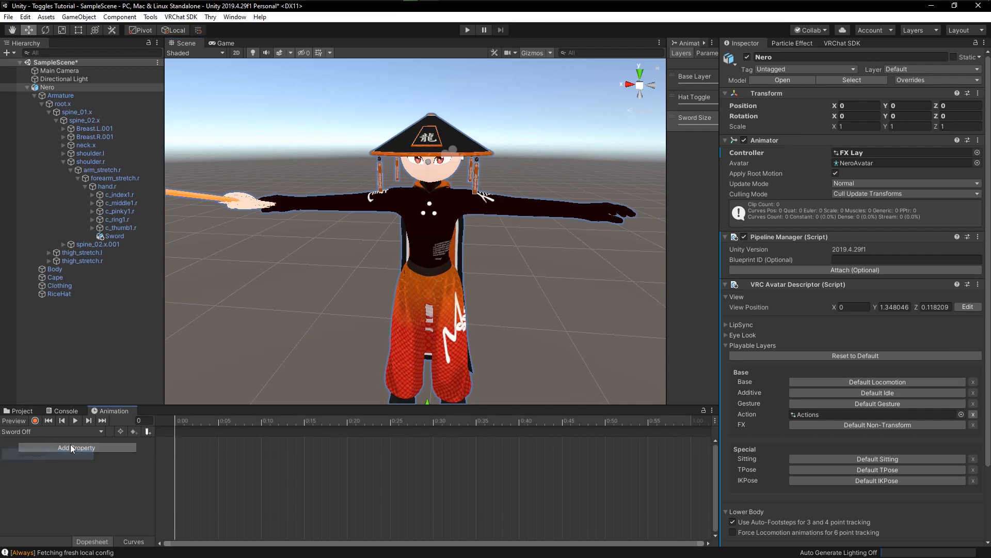
left_click(35, 420)
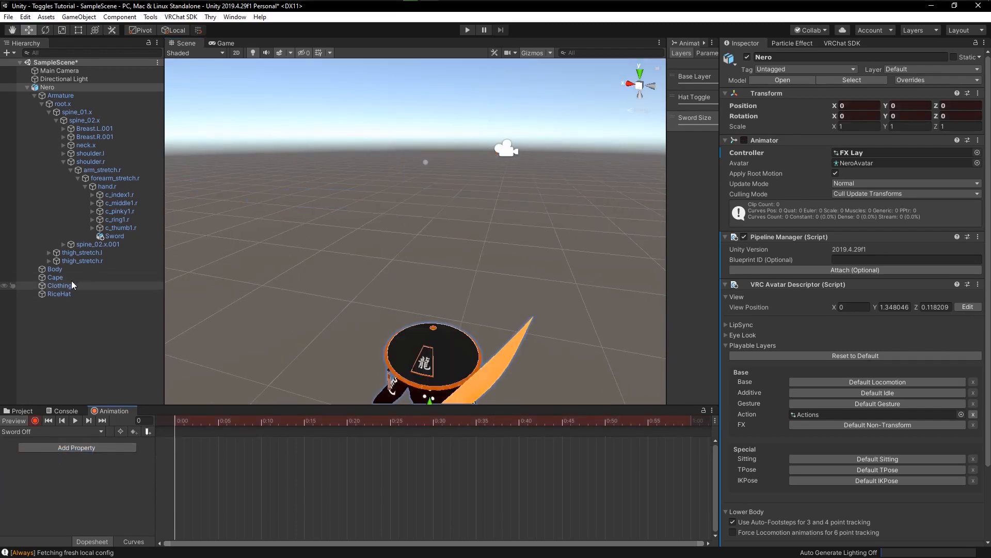
left_click_drag(281, 303, 330, 286, "alt")
middle_click_drag(331, 286, 352, 222)
left_click(132, 237)
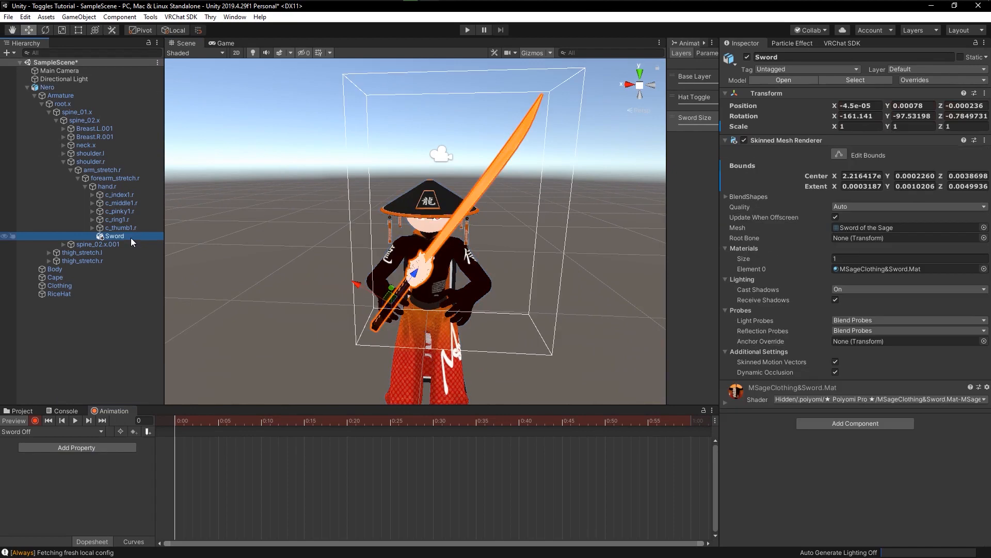
left_click(747, 57)
left_click_drag(535, 215, 447, 224, "alt")
left_click(33, 421)
left_click(18, 420)
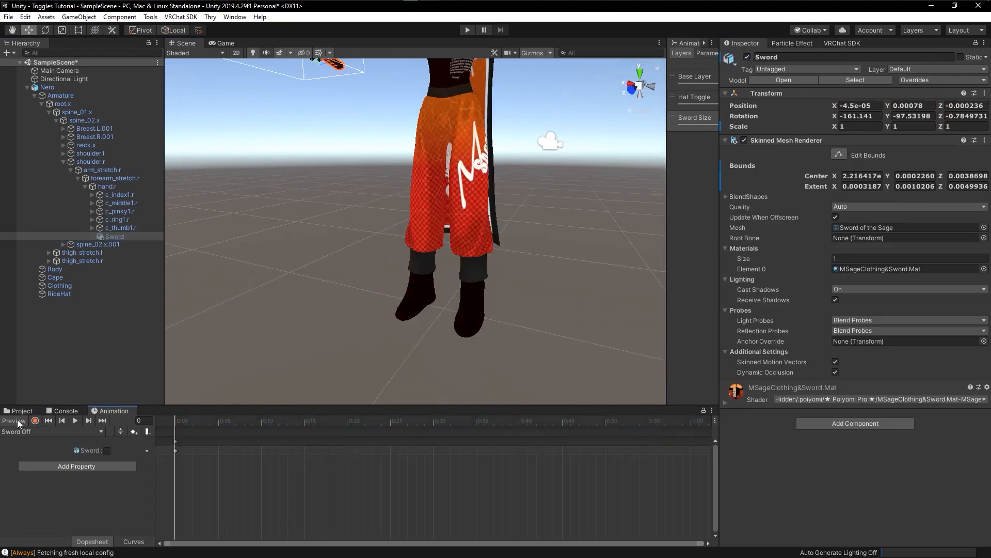
left_click_drag(315, 198, 433, 253, "alt")
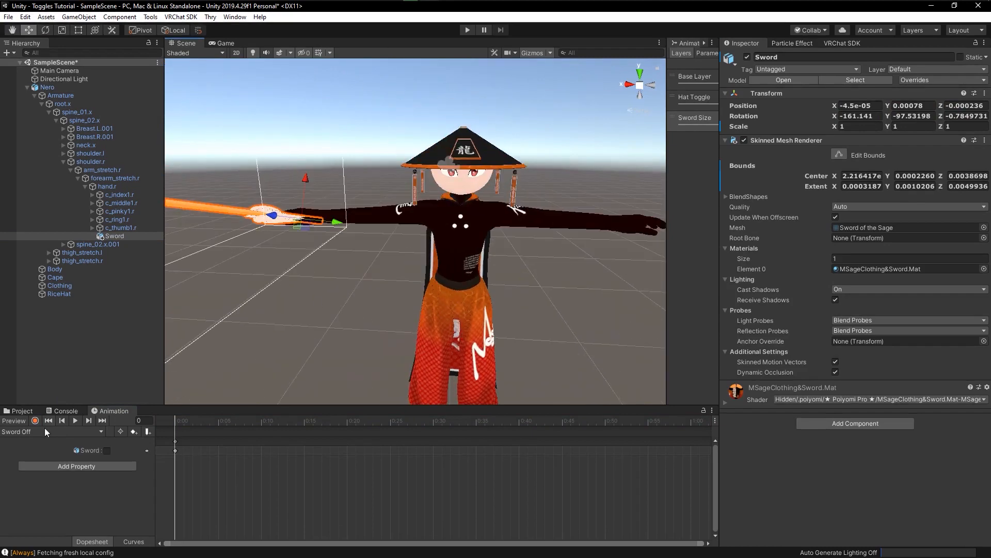
Record the Sword scaled up uniformly to about 1.68 in the Sword Size 1 clip and stop recording
left_click(41, 433)
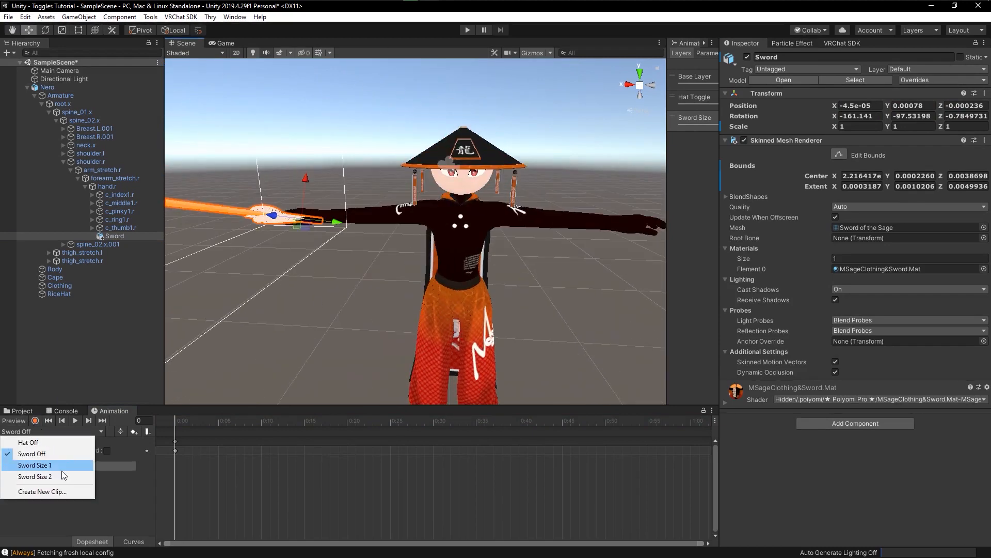
left_click(24, 467)
left_click_drag(325, 312, 390, 278, "alt")
left_click(36, 422)
left_click_drag(344, 331, 385, 318, "alt")
middle_click_drag(385, 318, 382, 144)
left_click(129, 236)
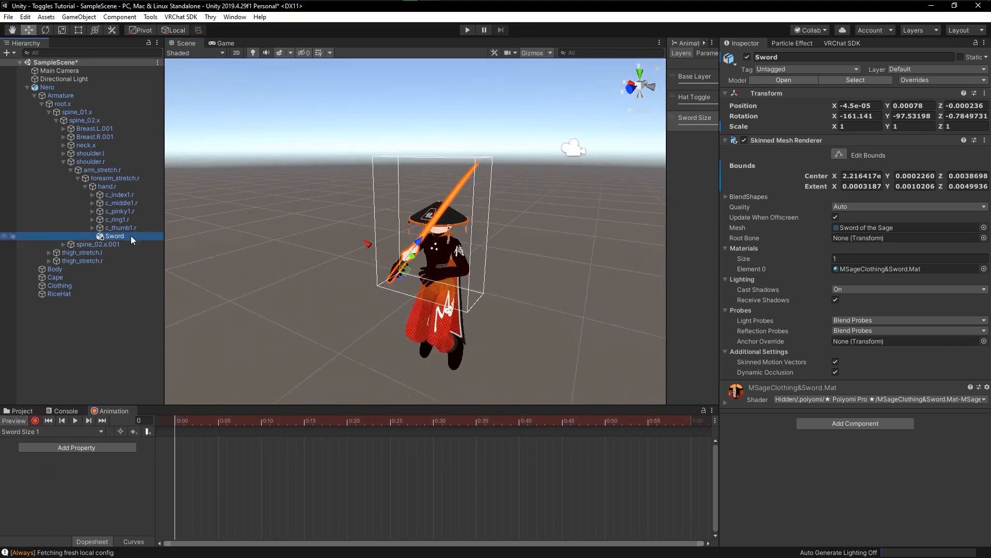
left_click(61, 30)
left_click_drag(300, 286, 429, 272, "alt")
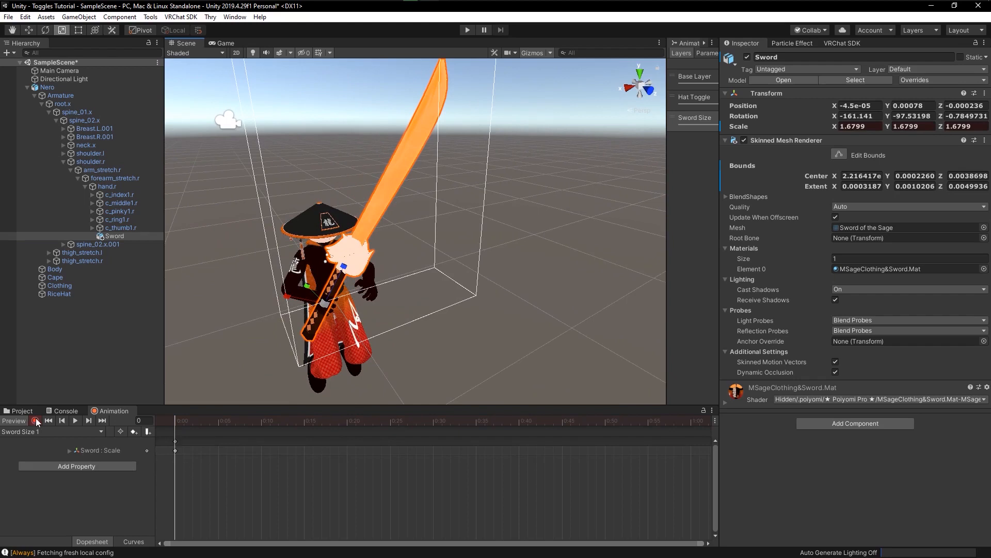
left_click(35, 421)
Record a uniform enlargement of the Sword in the Sword Size 2 clip and stop recording
left_click(57, 432)
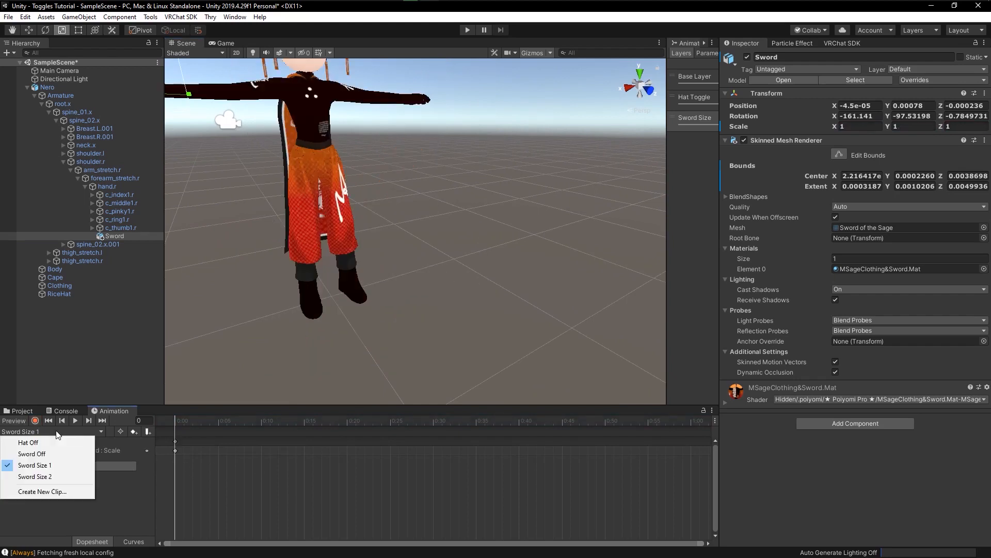
left_click(57, 476)
left_click(35, 420)
left_click_drag(368, 290, 277, 301, "alt")
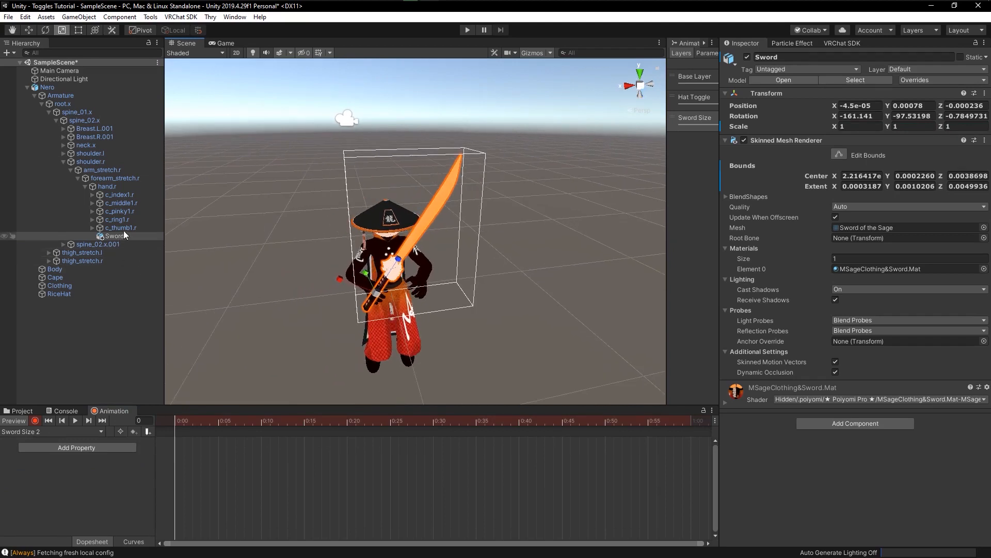
left_click_drag(298, 253, 181, 336, "alt")
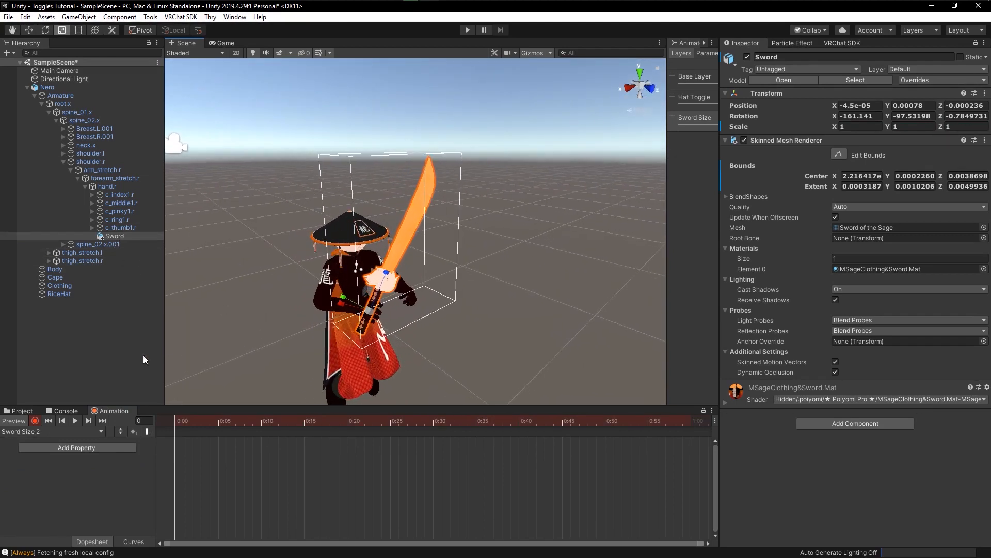
left_click_drag(367, 310, 467, 176)
left_click_drag(539, 179, 511, 164, "alt")
scroll(472, 181, "down", 7)
middle_click_drag(511, 164, 478, 208, "alt")
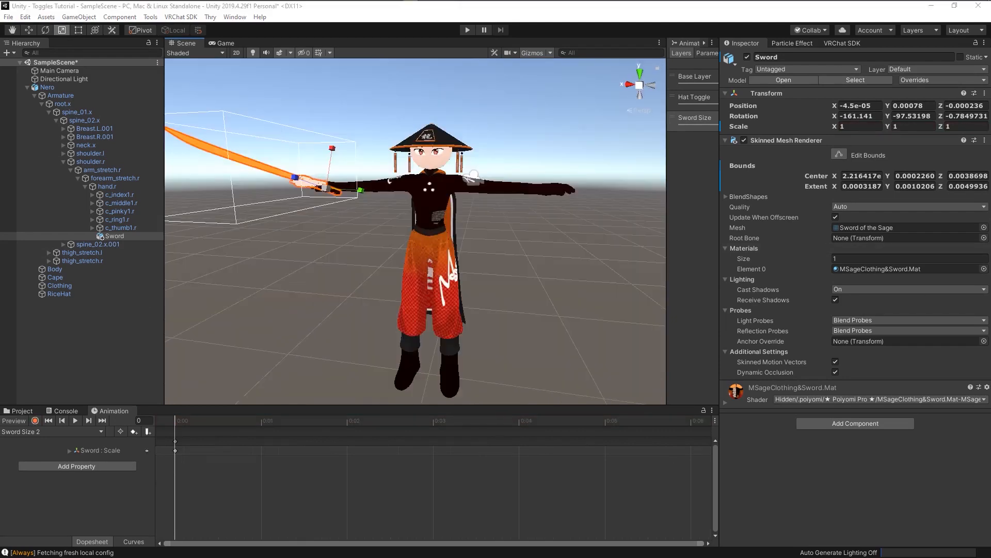
Enter Play mode with the Scene view showing and display the Animator's parameters beside it
left_click_drag(668, 146, 642, 188)
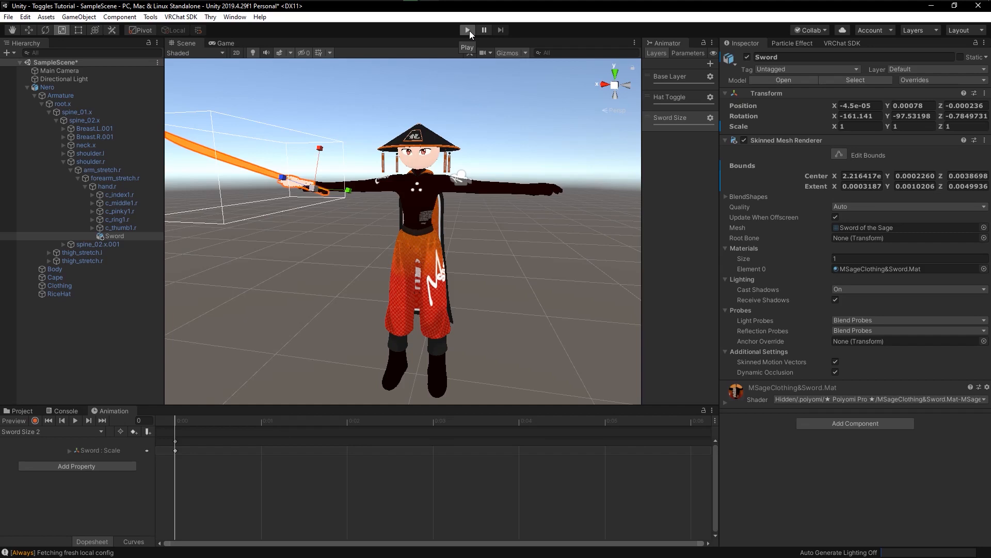
left_click(467, 30)
left_click(192, 44)
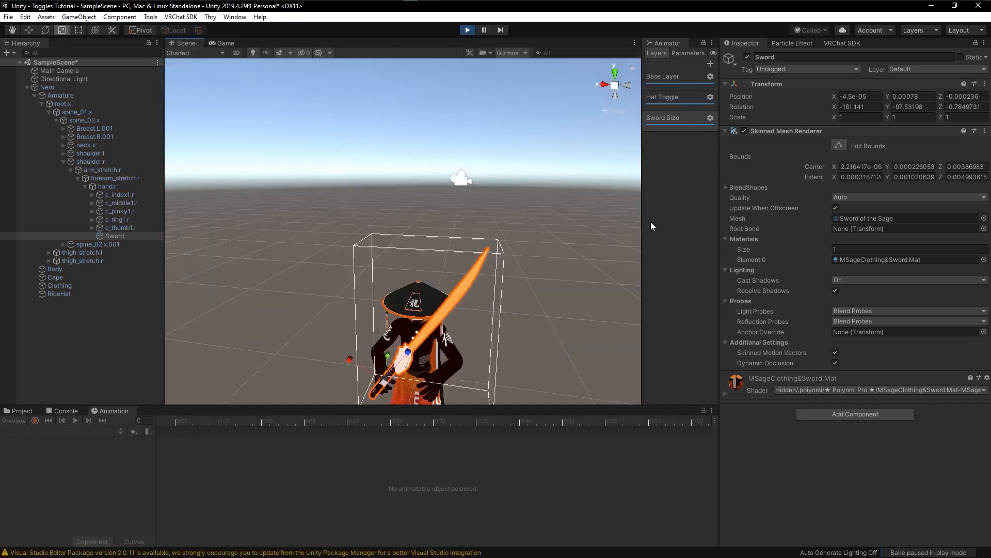
left_click_drag(642, 200, 519, 201)
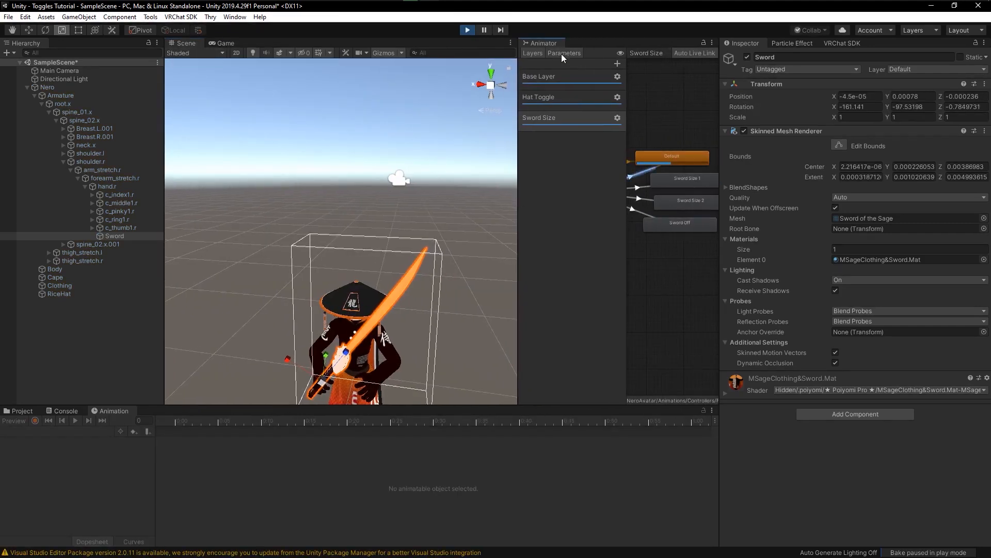
left_click(562, 54)
Test the hat toggle by switching the Hat parameter on and off twice while checking the avatar's head
middle_click_drag(478, 275, 463, 184)
scroll(464, 184, "up", 8)
left_click_drag(464, 184, 432, 195, "alt")
left_click(593, 88)
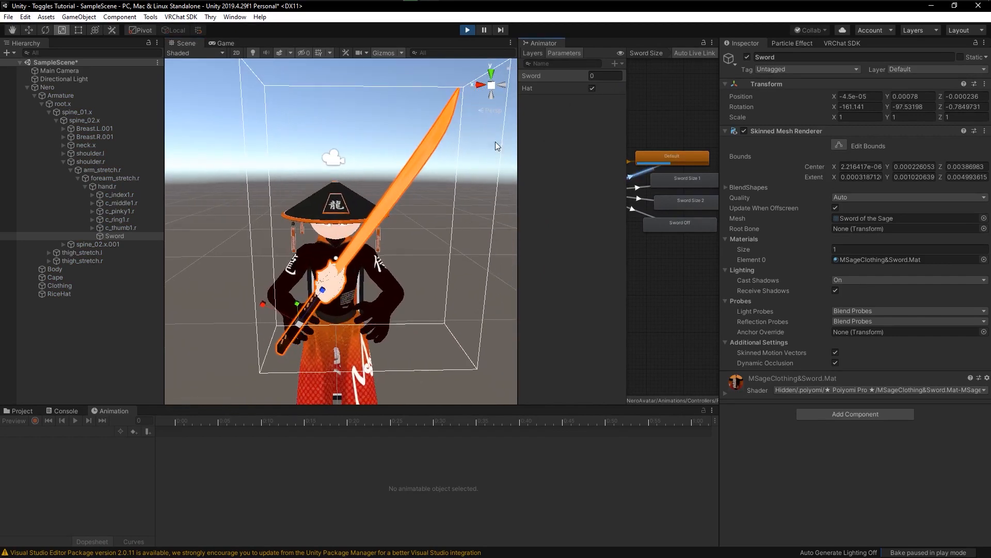
left_click_drag(267, 199, 393, 206, "alt")
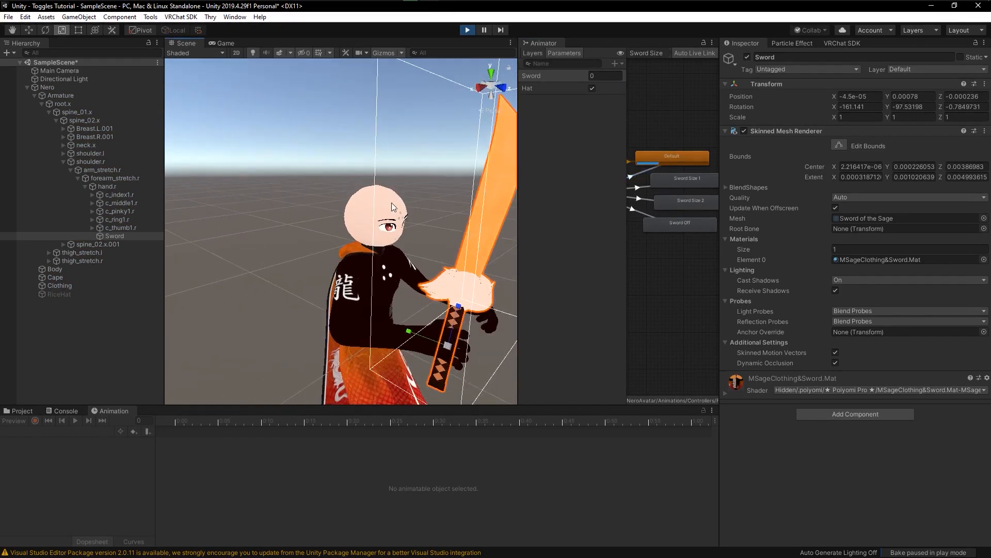
left_click(592, 88)
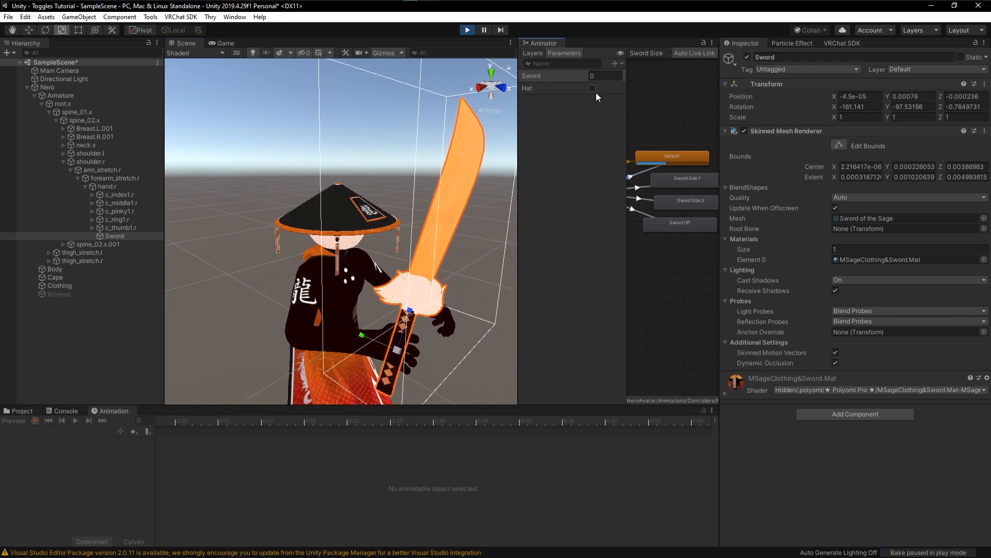
left_click(592, 89)
left_click(592, 88)
left_click_drag(436, 219, 432, 213, "alt")
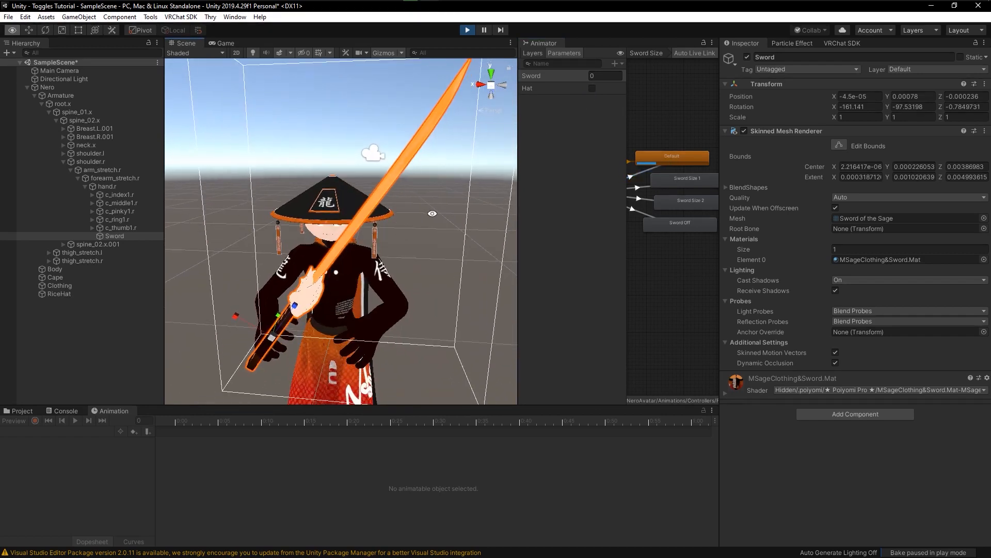
Test the sword sizes by setting the Sword parameter to 1, 2, 3, 1 and back to 0 while checking the avatar
left_click(595, 76)
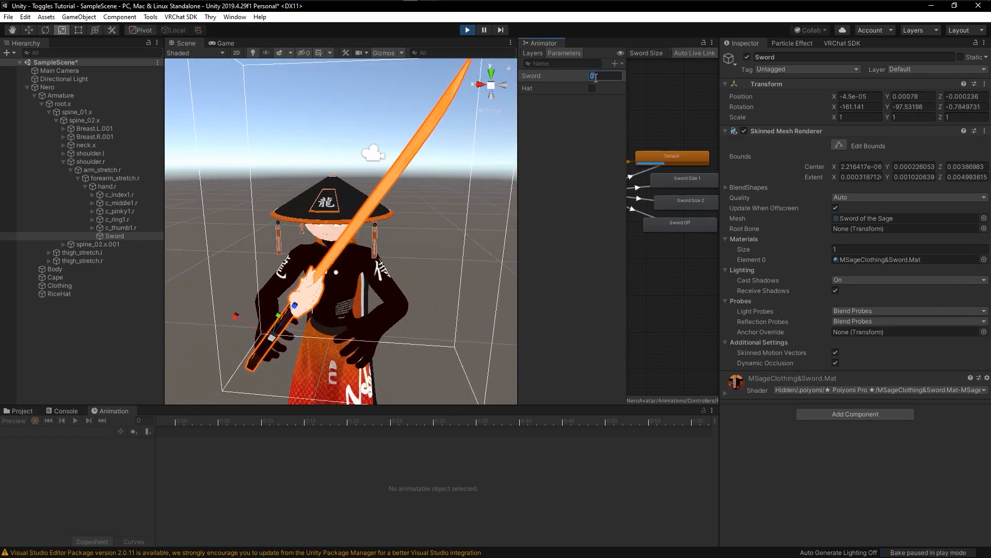
type("1")
key("Return")
left_click_drag(431, 171, 464, 192, "alt")
left_click(599, 76)
type("2")
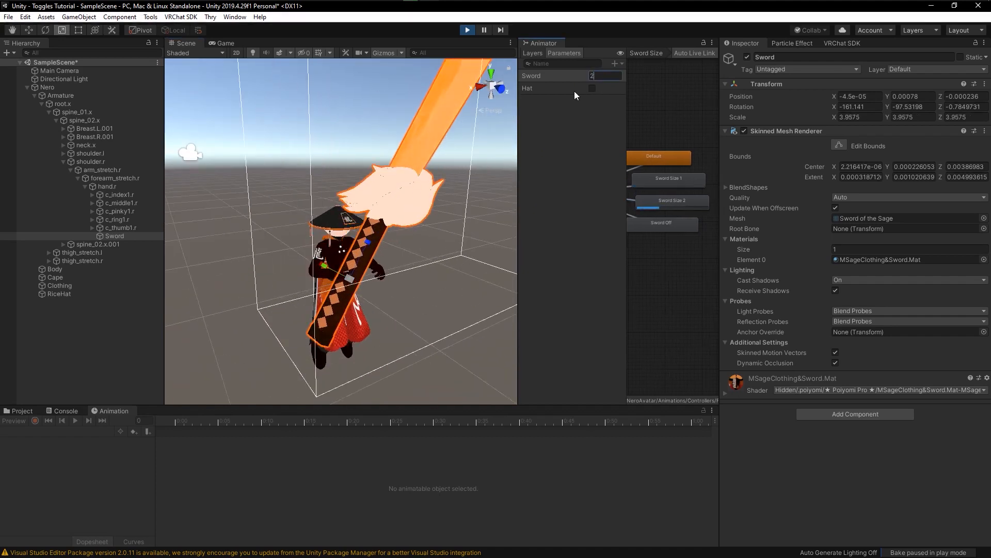
scroll(462, 180, "down", 5)
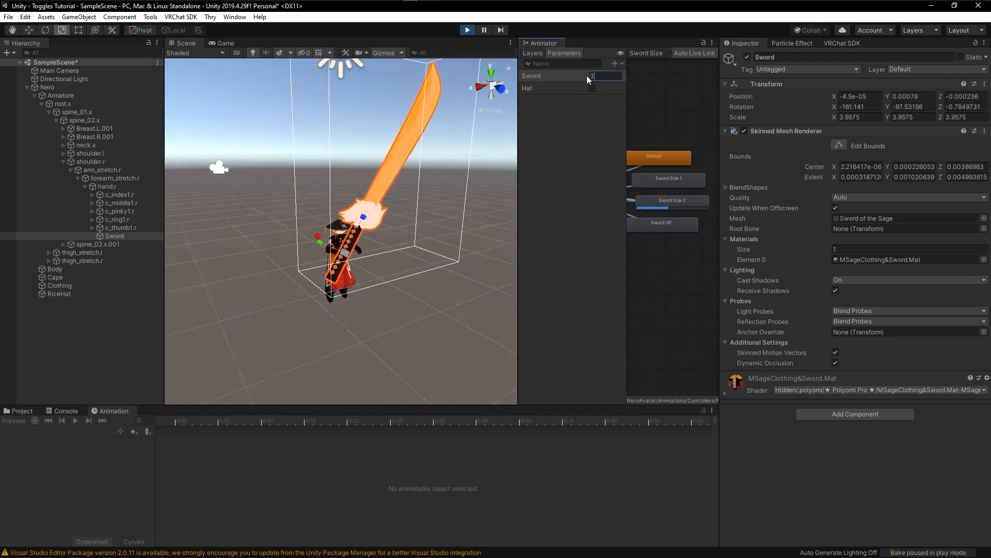
type("3")
scroll(394, 240, "up", 2)
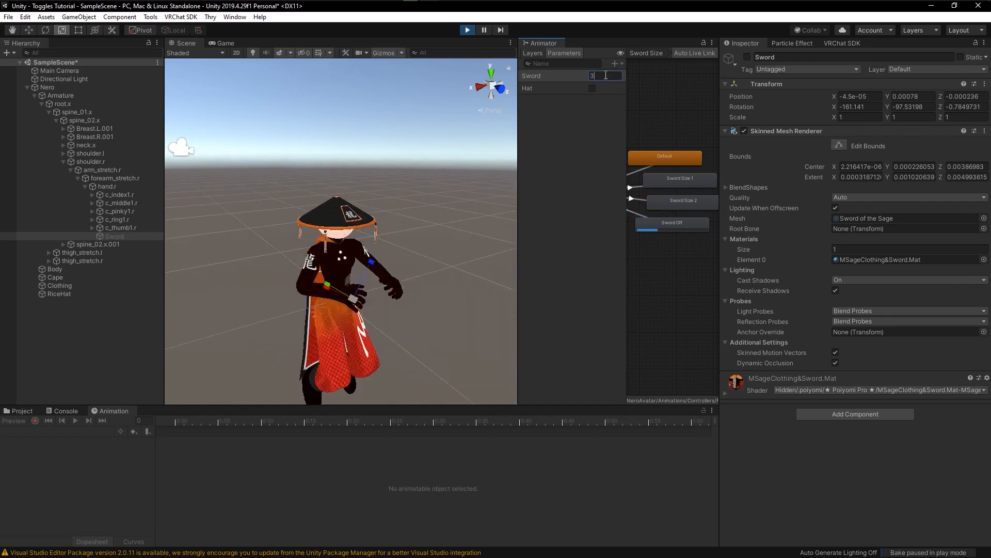
type("1")
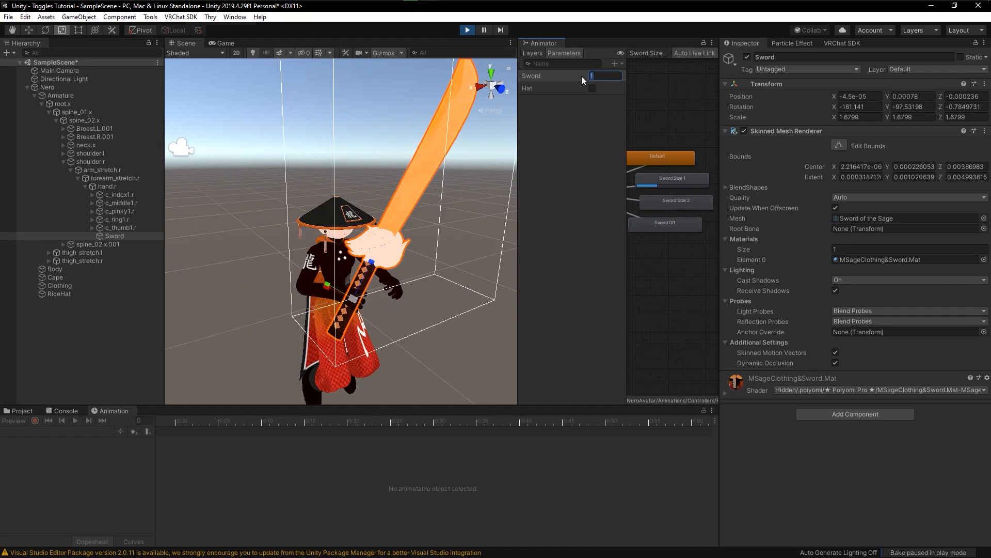
type("0")
left_click_drag(444, 259, 383, 221, "alt")
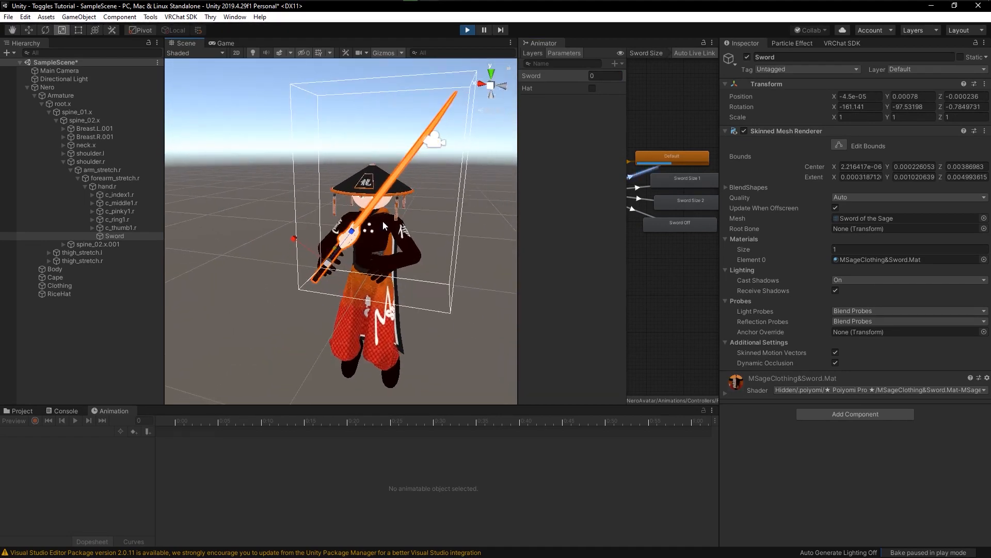
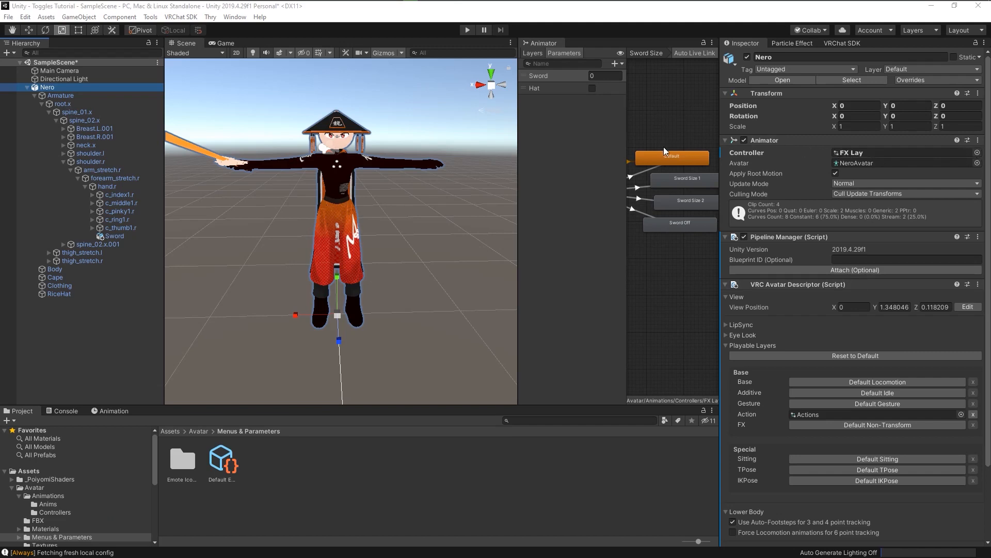
Clear the FX Lay controller from Nero's Animator component by choosing None
left_click(978, 152)
left_click(978, 152)
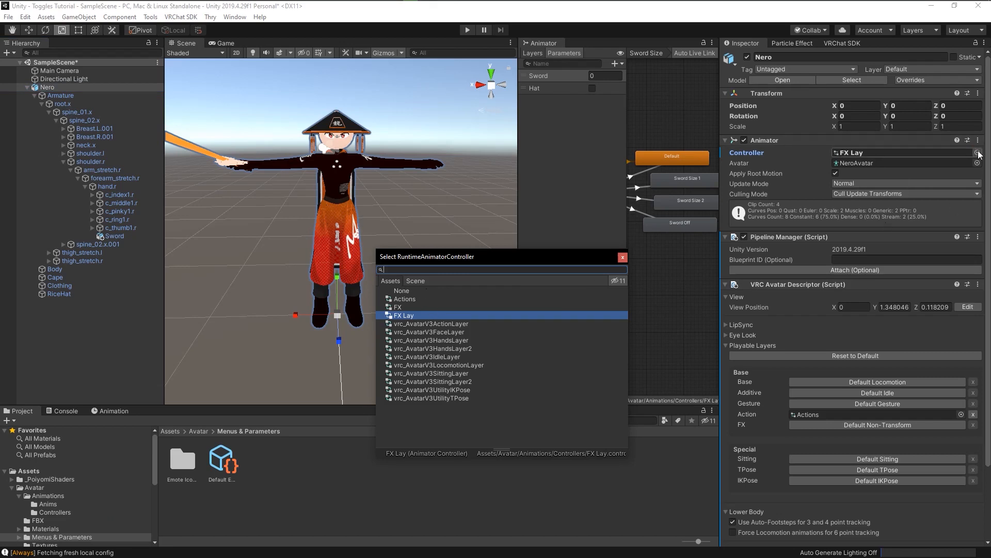
double_click(419, 290)
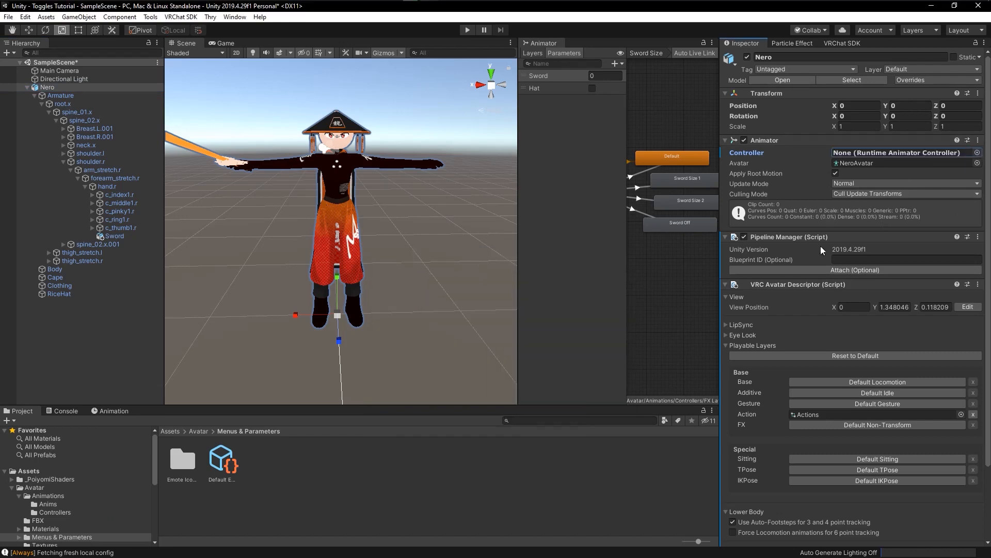
Assign the FX Lay controller from the Controllers folder to the FX playable layer of Nero's VRC Avatar Descriptor
scroll(805, 320, "down", 3)
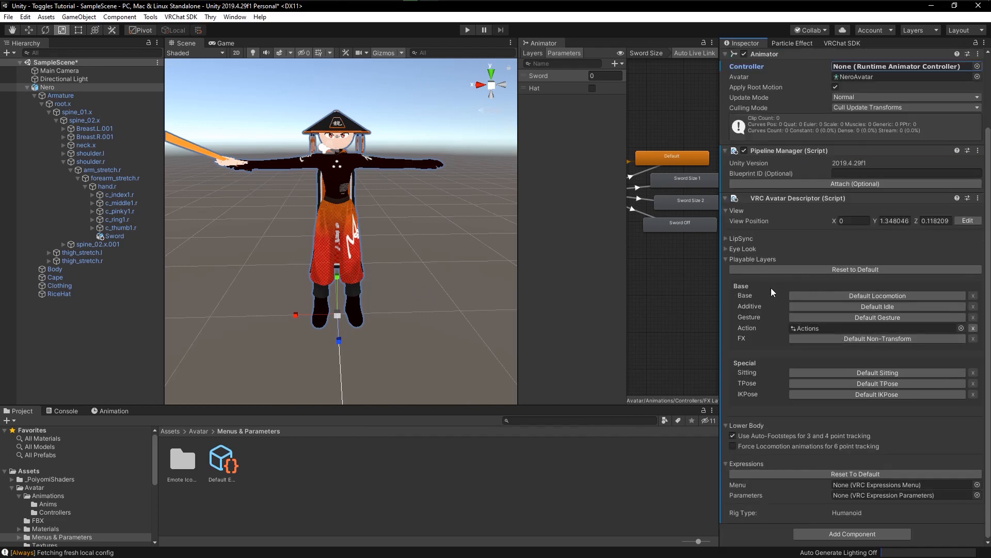
scroll(772, 141, "up", 3)
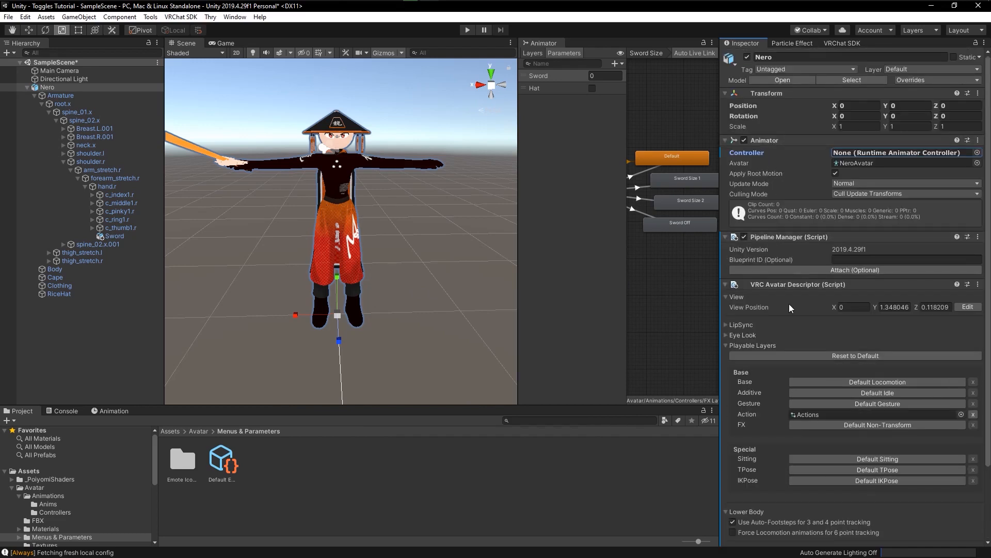
scroll(788, 292, "down", 3)
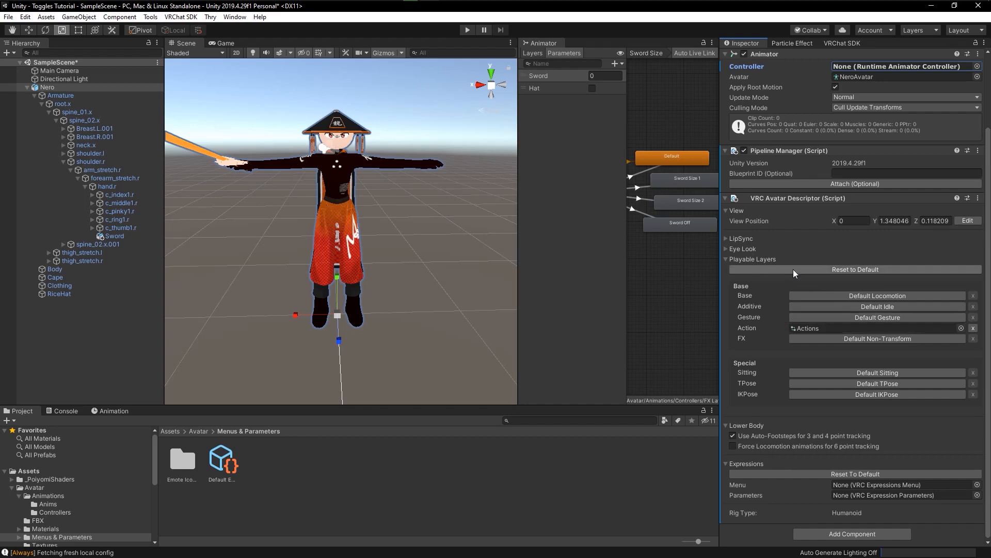
left_click(826, 337)
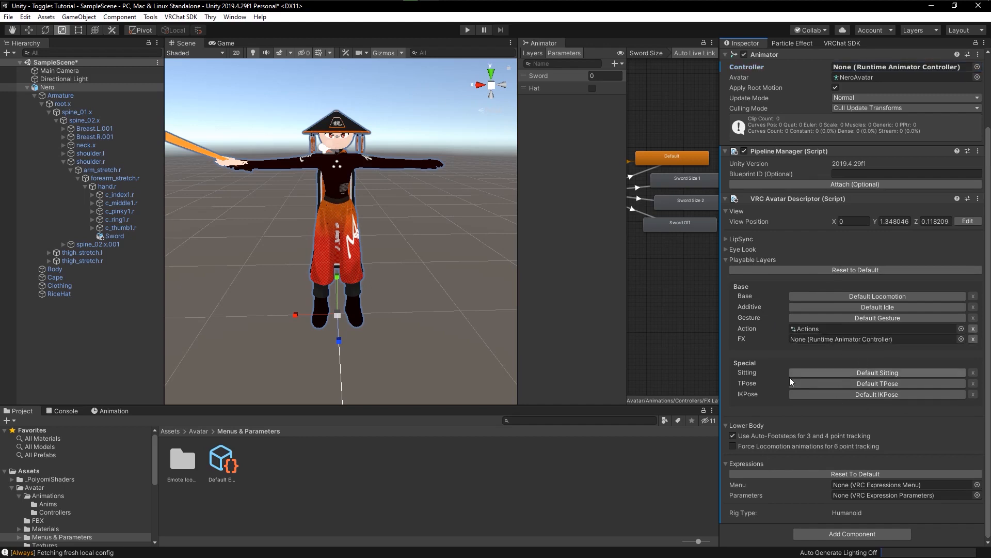
left_click(199, 431)
double_click(200, 462)
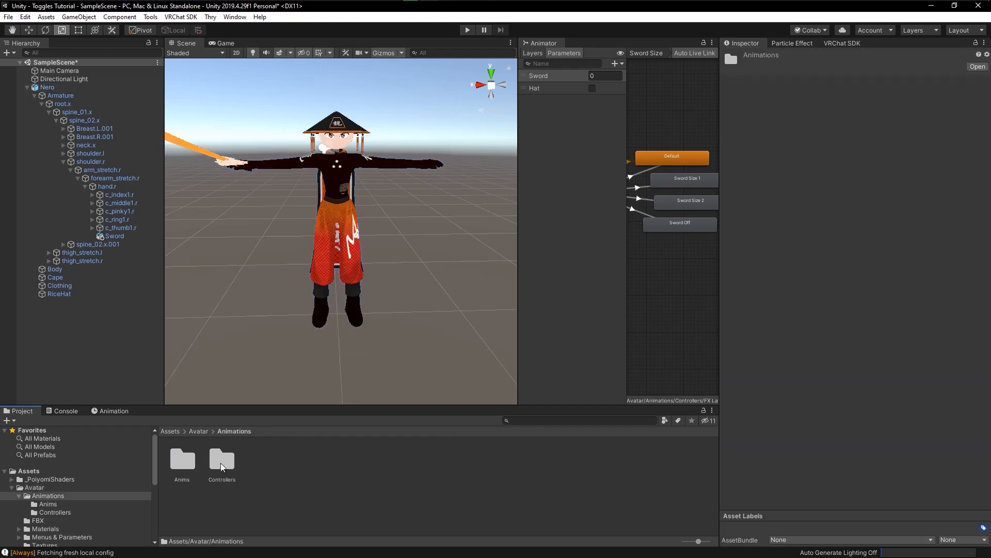
double_click(221, 461)
left_click(47, 87)
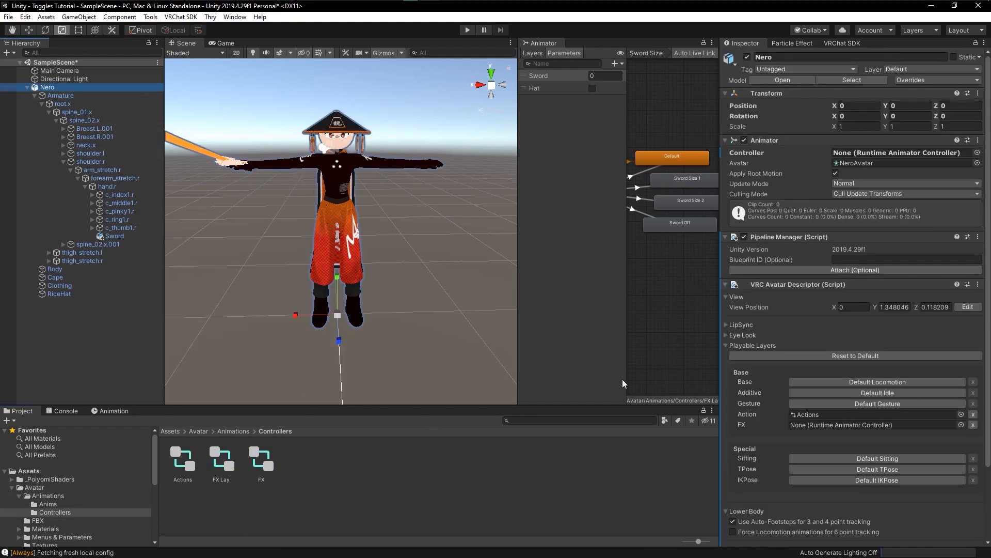
scroll(816, 390, "down", 3)
left_click_drag(223, 463, 813, 339)
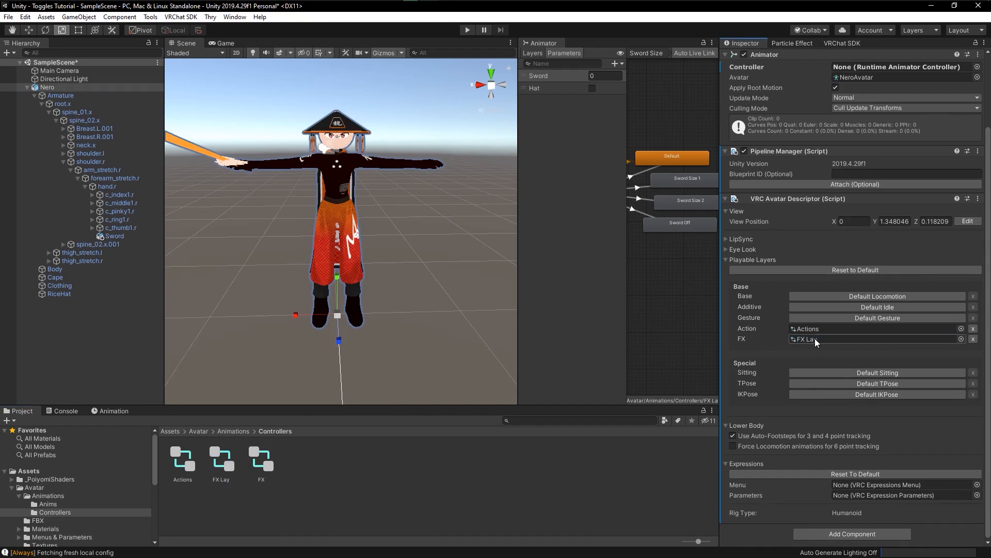
Show the layers of the FX Lay controller in the Animator
scroll(826, 338, "up", 3)
scroll(826, 338, "down", 3)
left_click(533, 52)
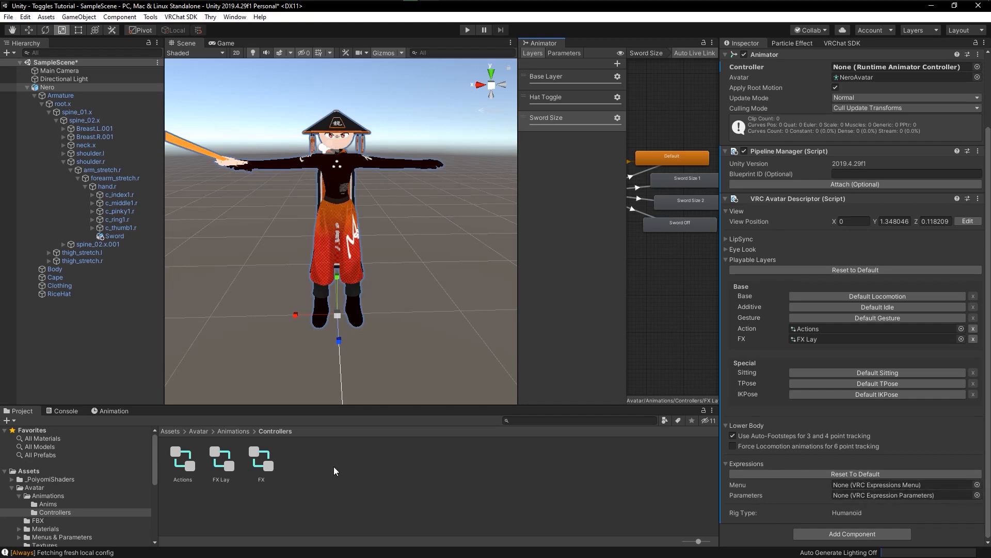
Create a VRChat Expression Parameters asset with its default name in the avatar's Menus & Parameters folder
left_click(237, 432)
left_click(205, 435)
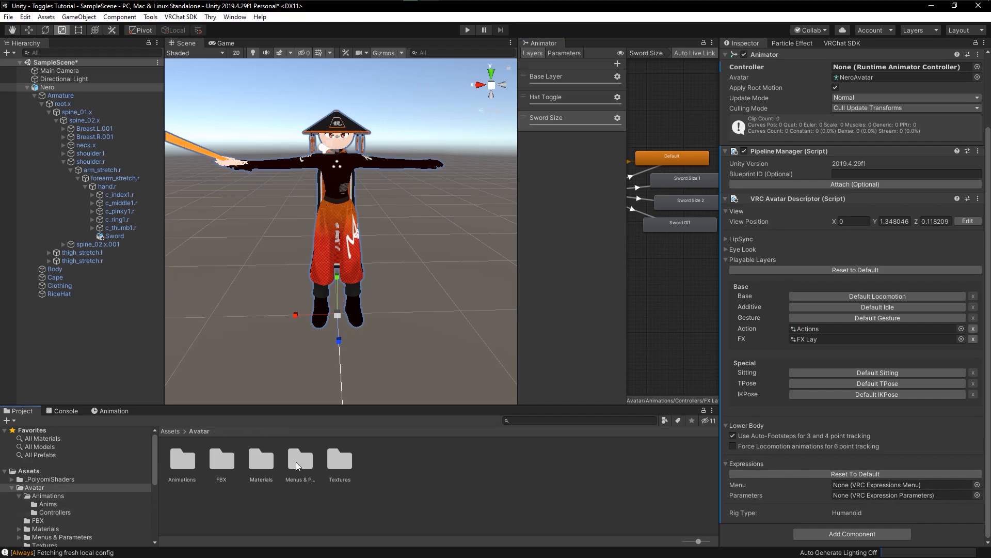
double_click(342, 464)
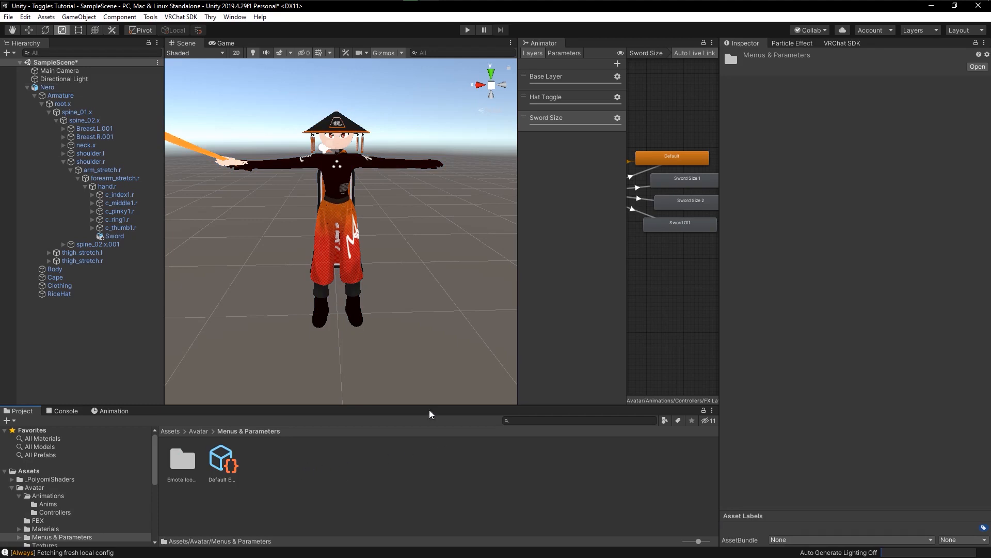
left_click(85, 88)
left_click(290, 469)
right_click(290, 470)
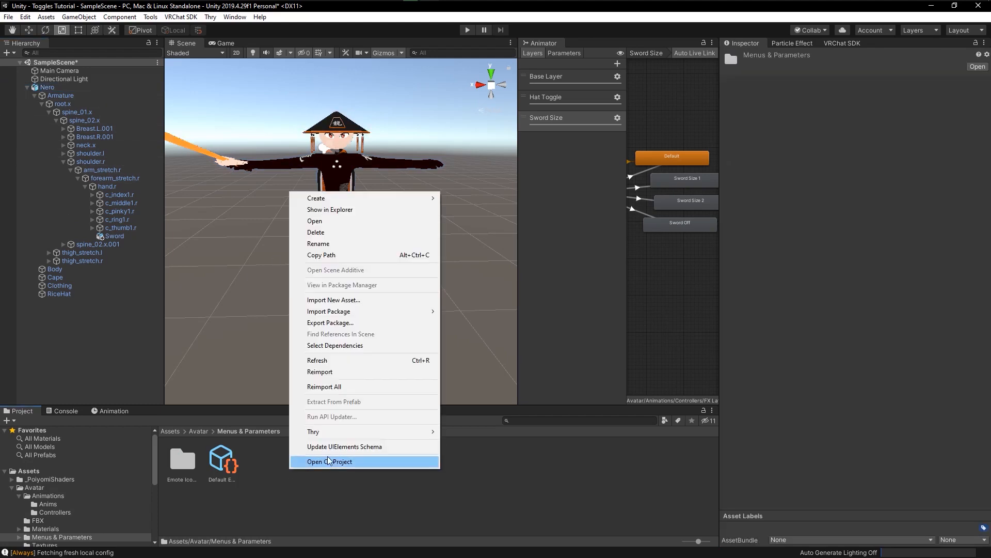
mouse_move(381, 199)
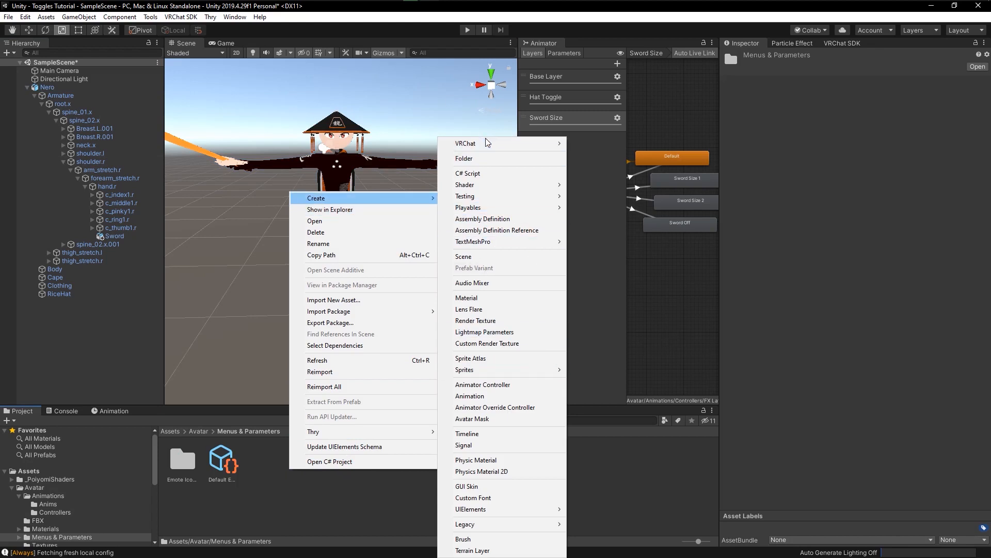
mouse_move(500, 146)
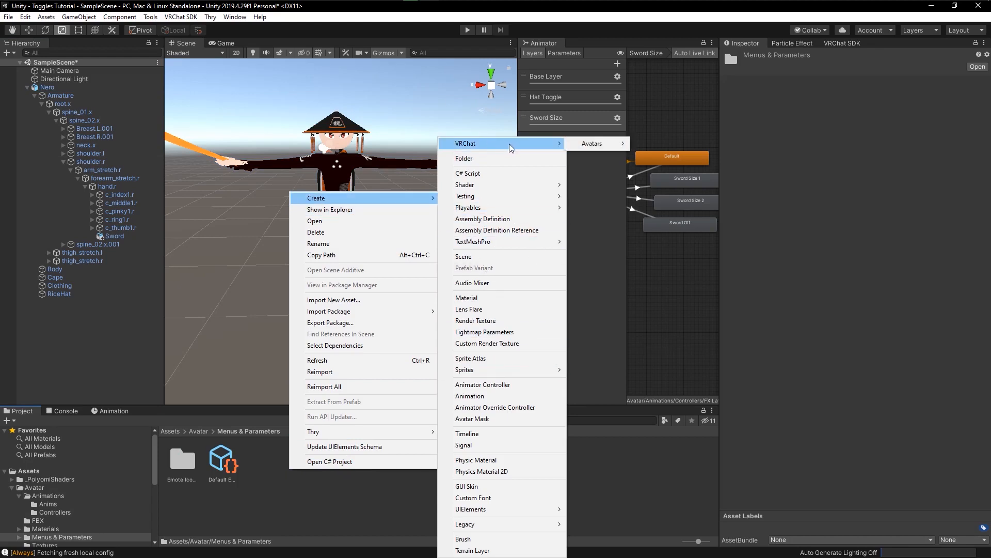
mouse_move(600, 146)
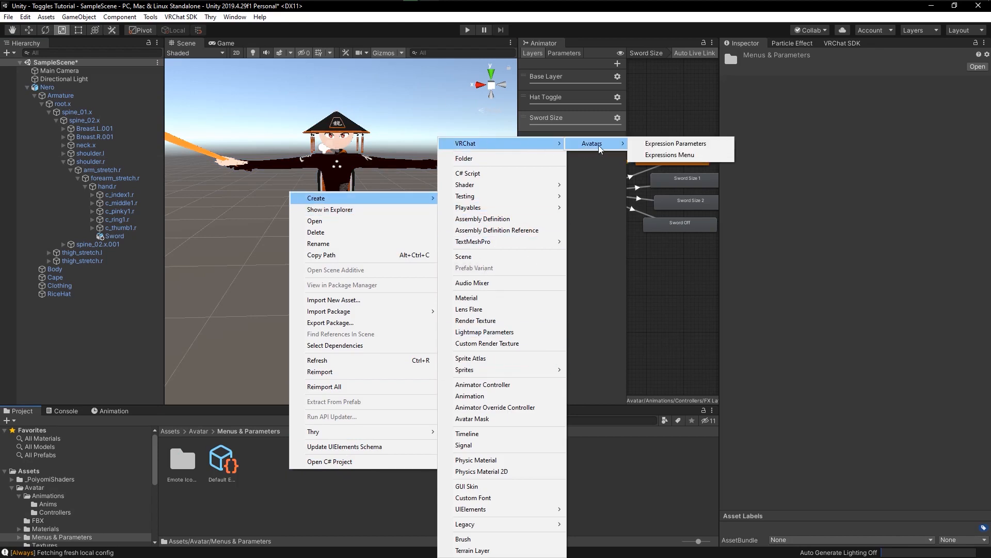
left_click(686, 145)
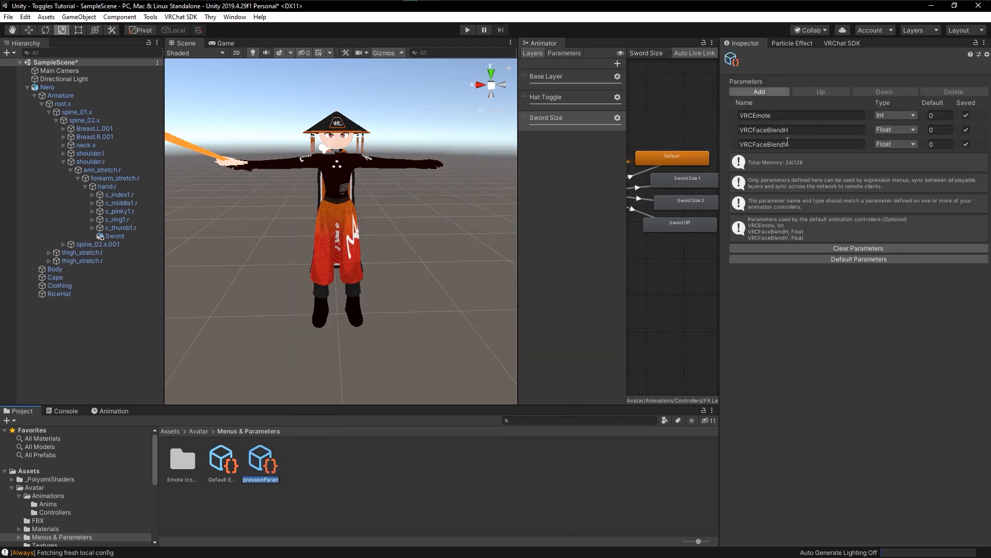
left_click(843, 141)
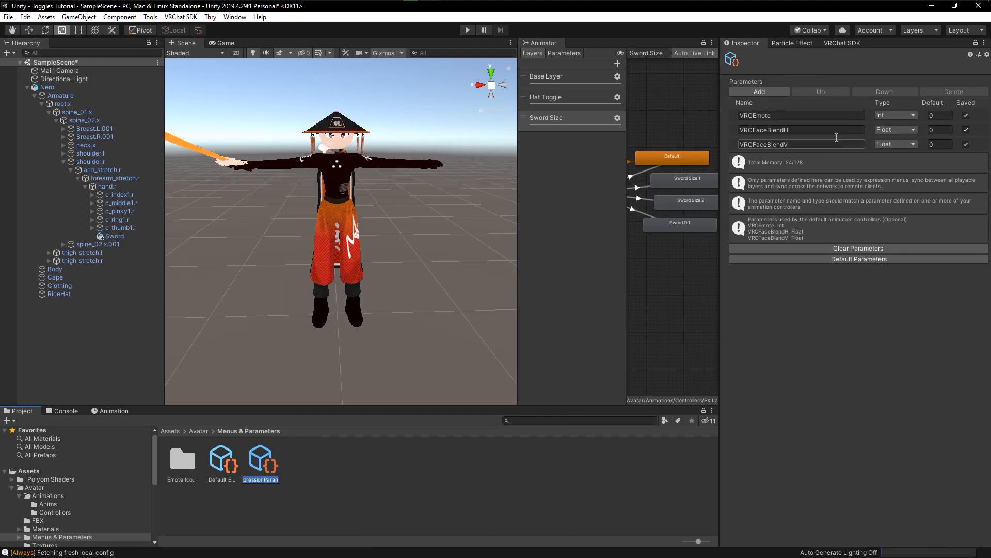
Add an expression parameter named Hat, matching the Animator's parameter name, with type Bool
left_click(767, 90)
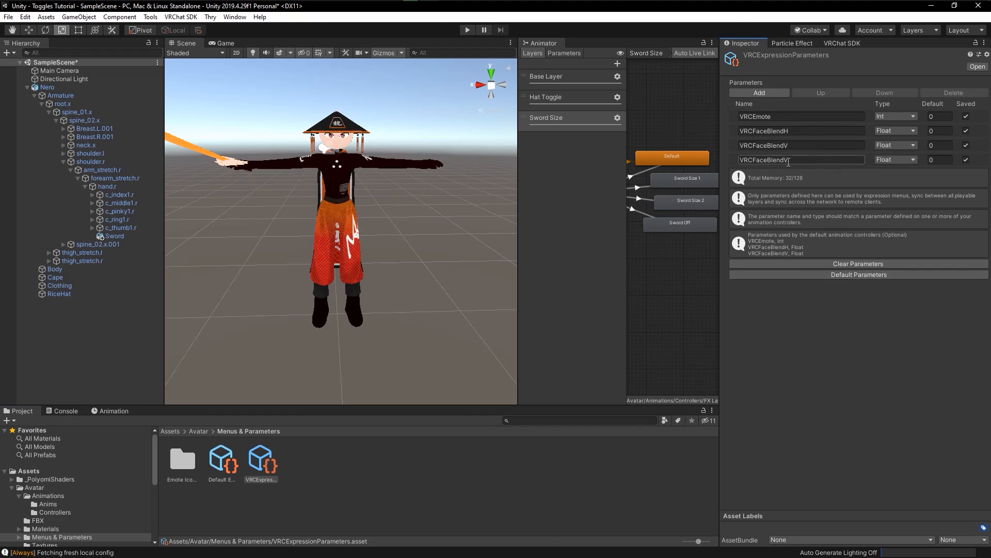
left_click(800, 161)
key("BackSpace")
type("Hat")
left_click(565, 52)
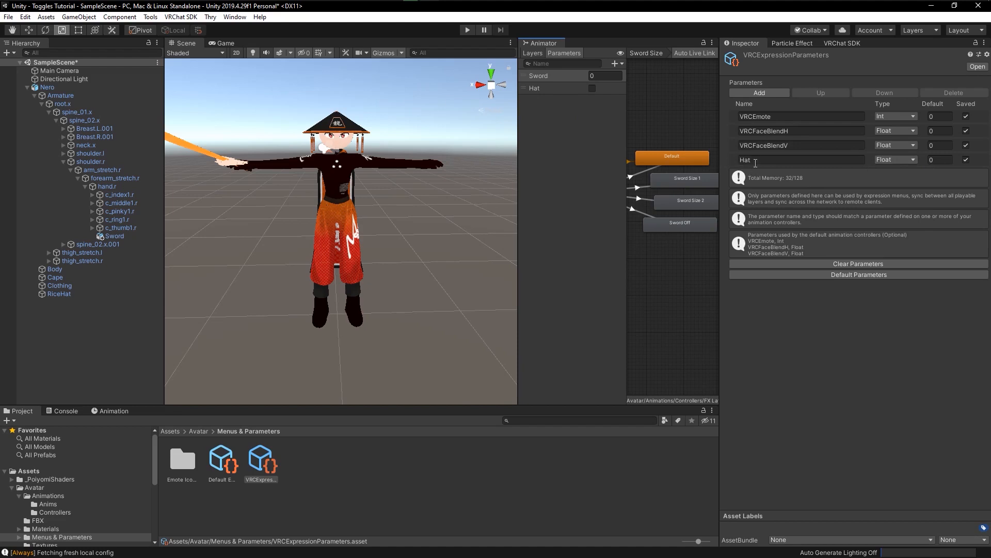
left_click(891, 163)
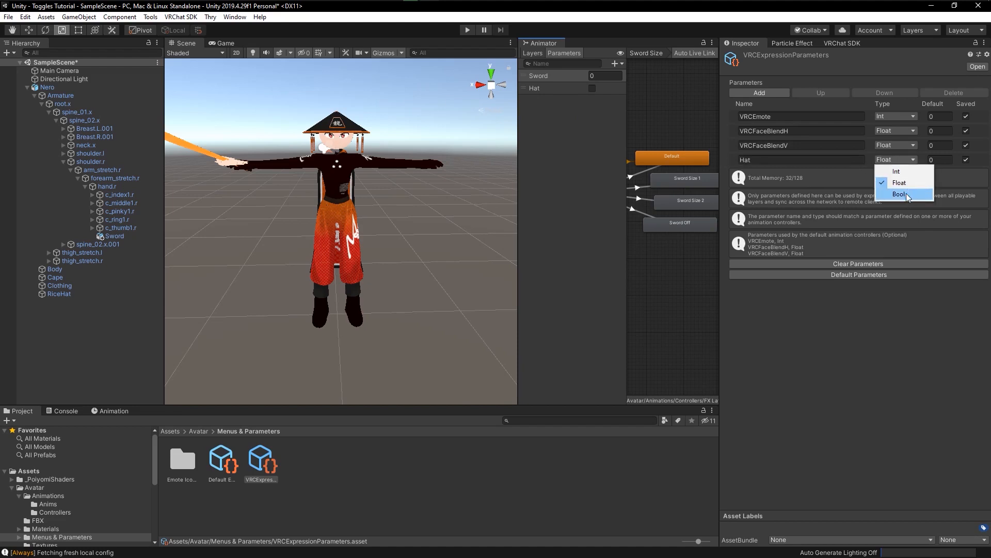
left_click(898, 194)
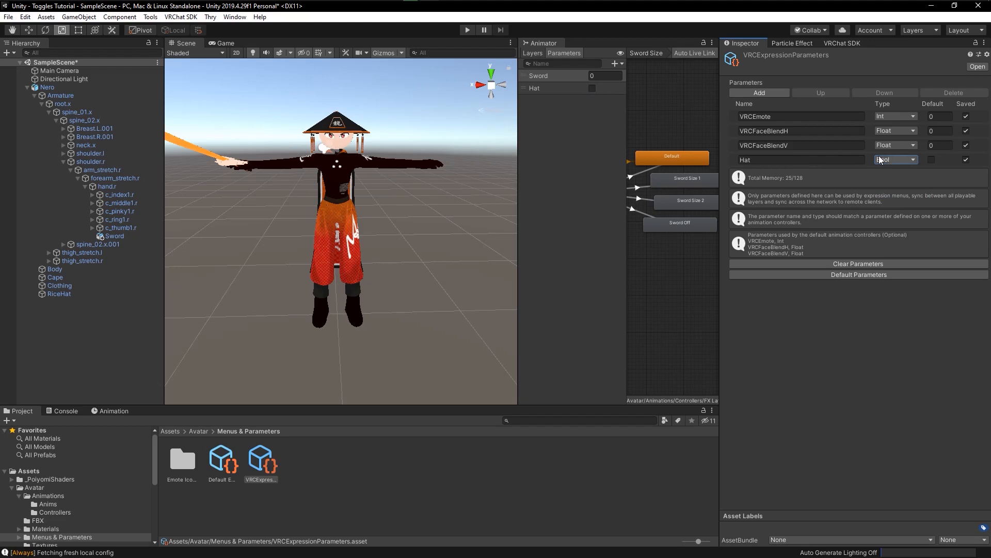
Add an expression parameter named Sword with type Int
left_click(777, 91)
left_click(760, 175)
type("Swo")
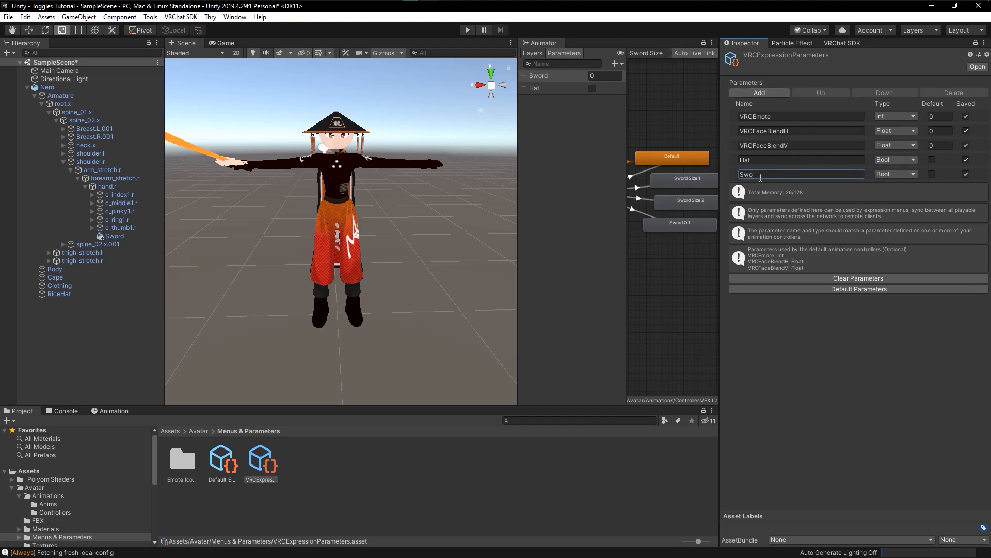
left_click(891, 175)
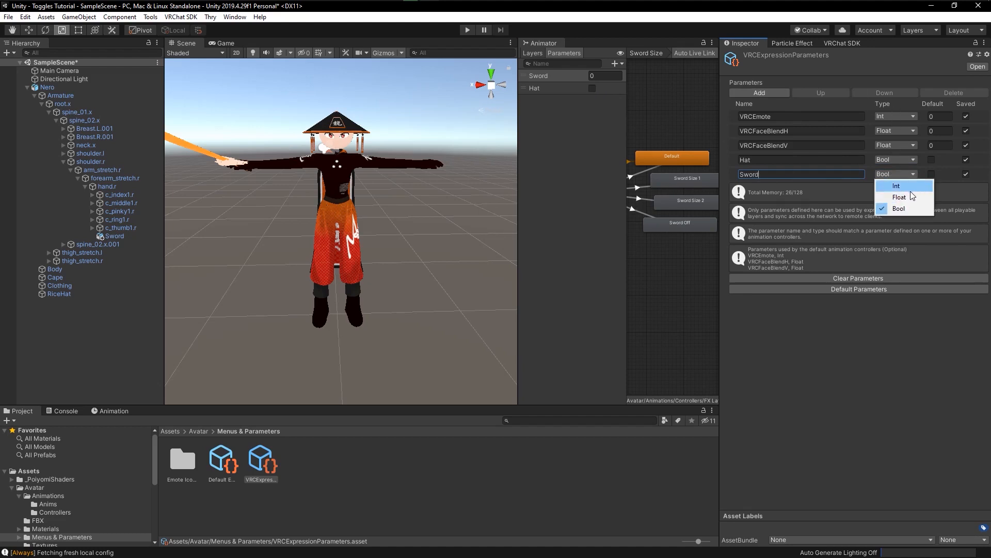
left_click(910, 188)
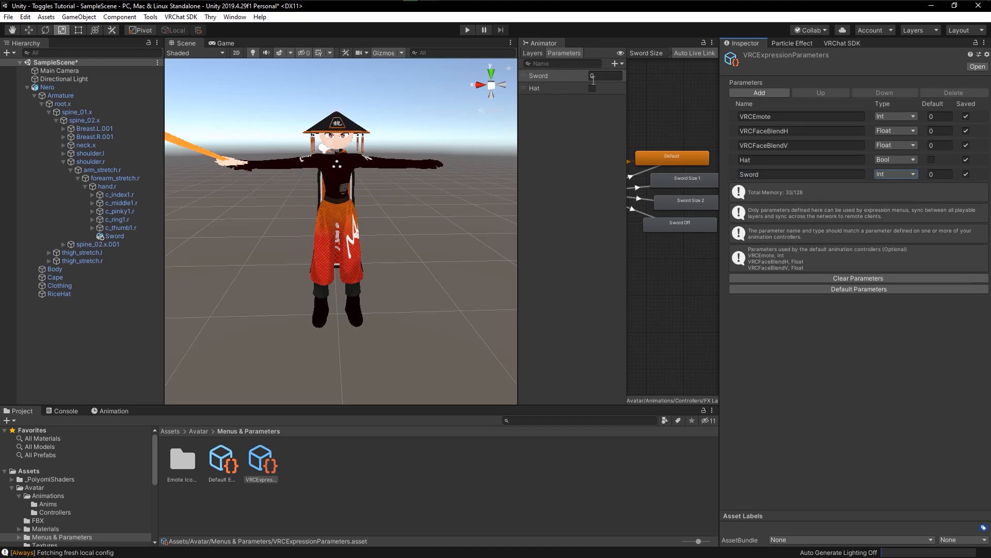
left_click(612, 76)
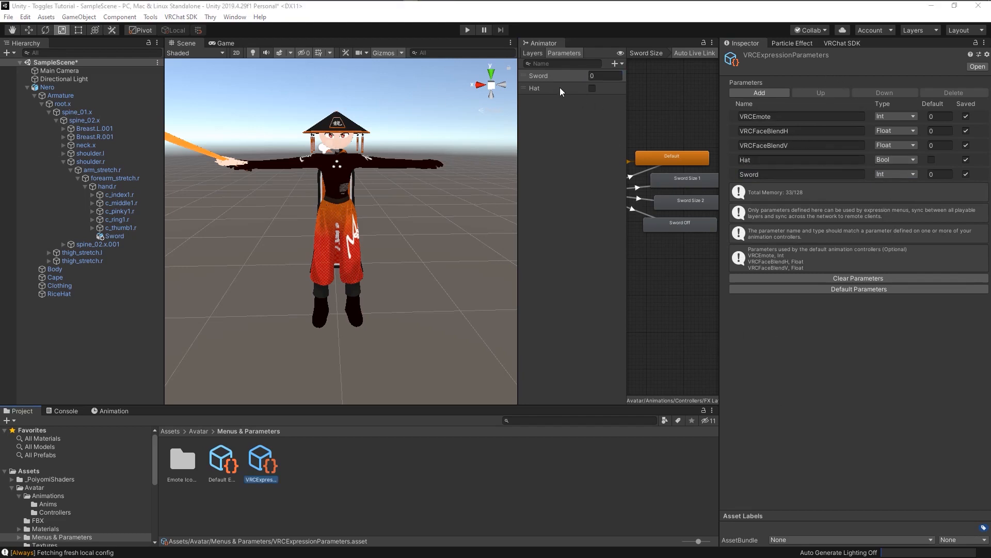
Assign the VRCExpressionParameters asset as the Expressions parameters in Nero's VRC Avatar Descriptor
left_click(56, 87)
scroll(774, 357, "down", 3)
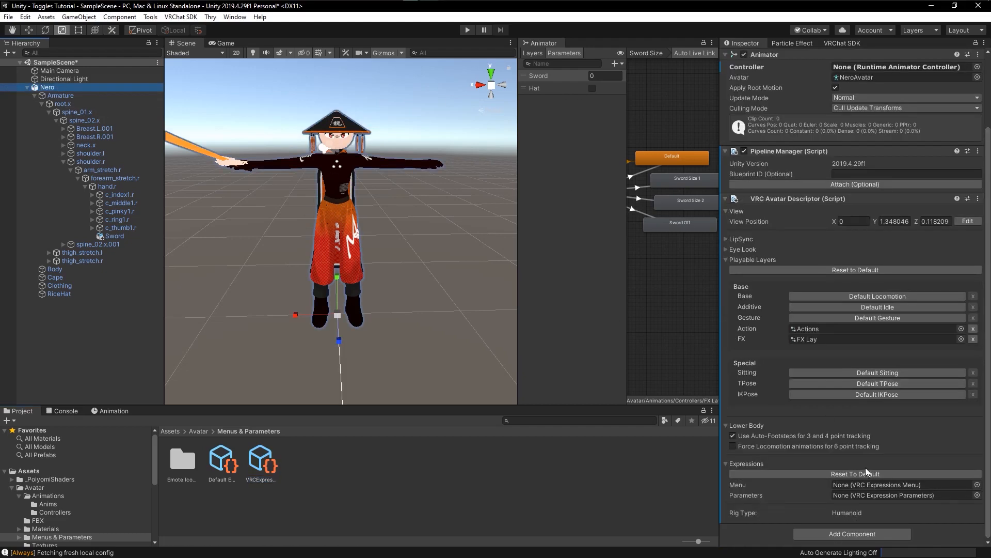
left_click_drag(260, 465, 853, 497)
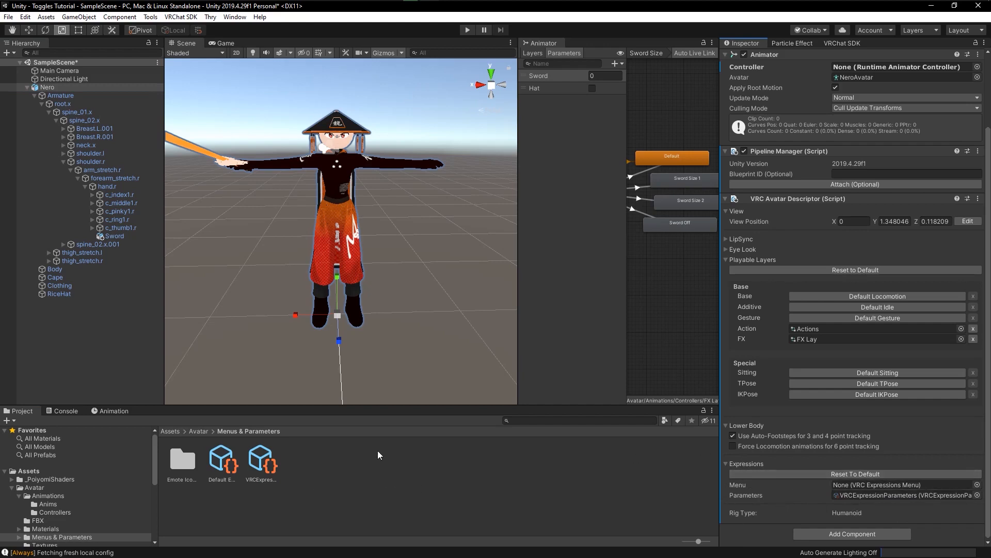
Create a VRChat Expressions Menu asset with its default name in the avatar's Menus & Parameters folder
right_click(360, 470)
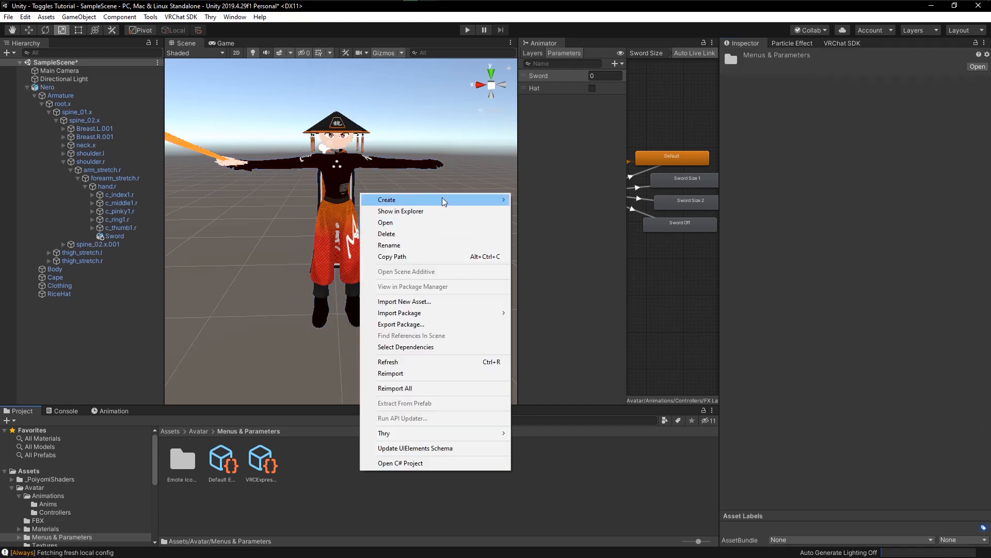
mouse_move(444, 202)
mouse_move(592, 144)
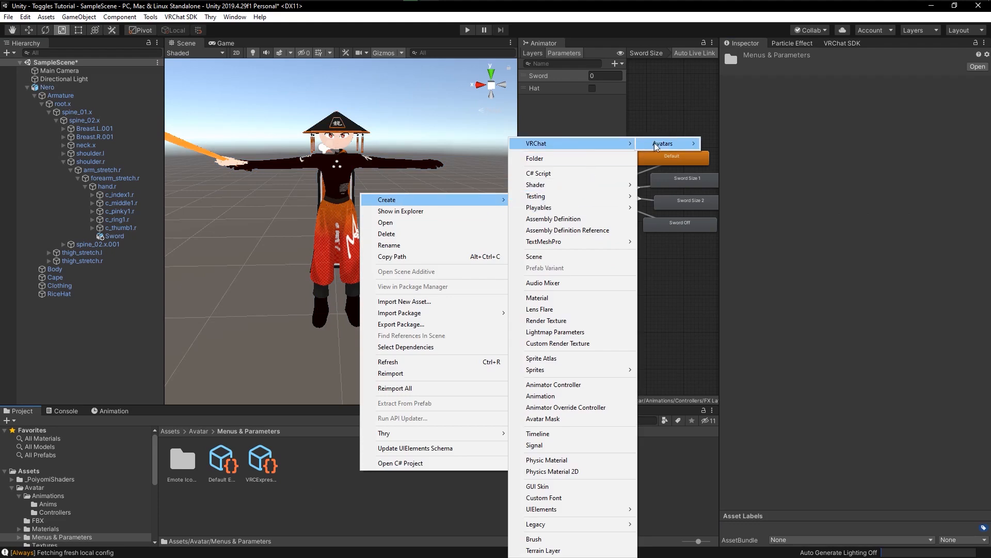
mouse_move(663, 144)
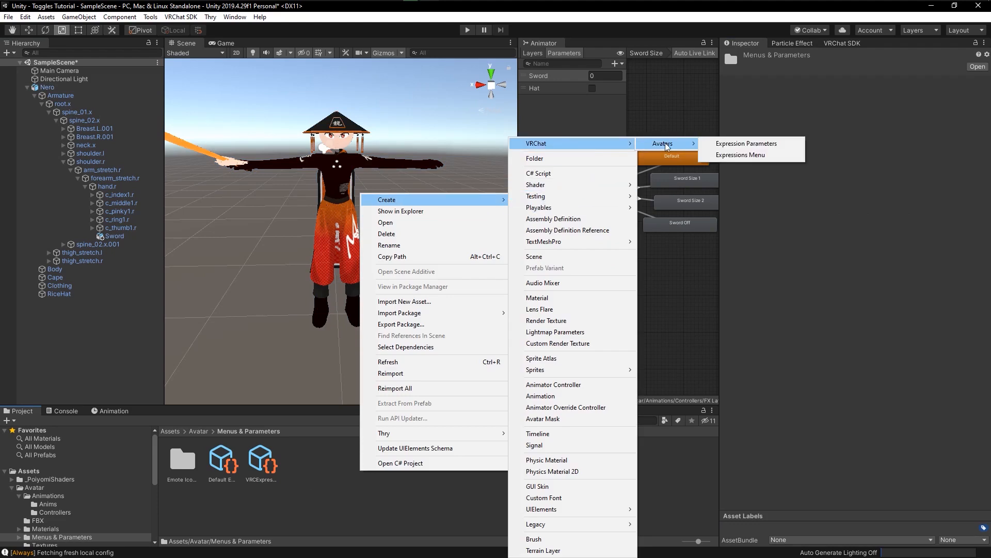
left_click(744, 155)
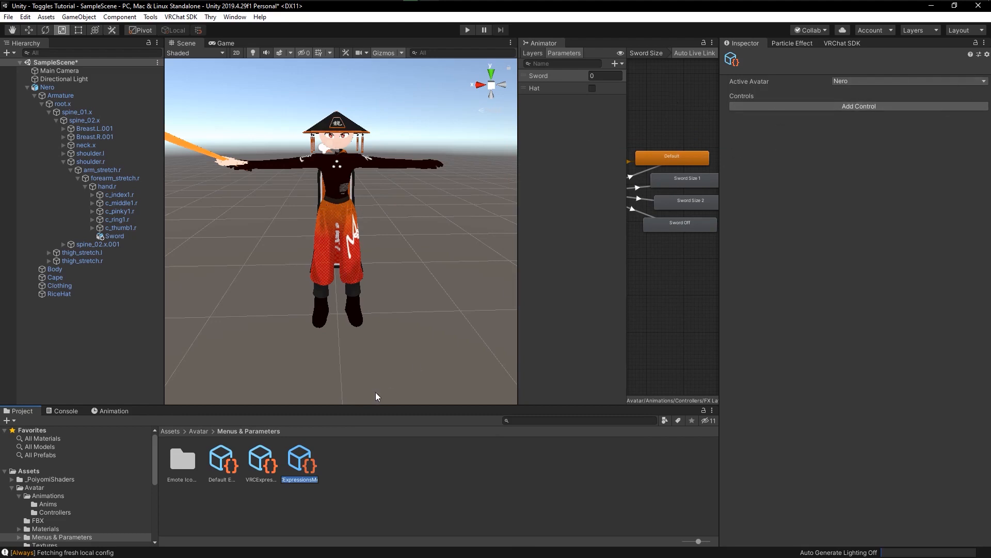
Assign the VRCExpressionsMenu asset as the Expressions menu in Nero's VRC Avatar Descriptor
left_click(61, 86)
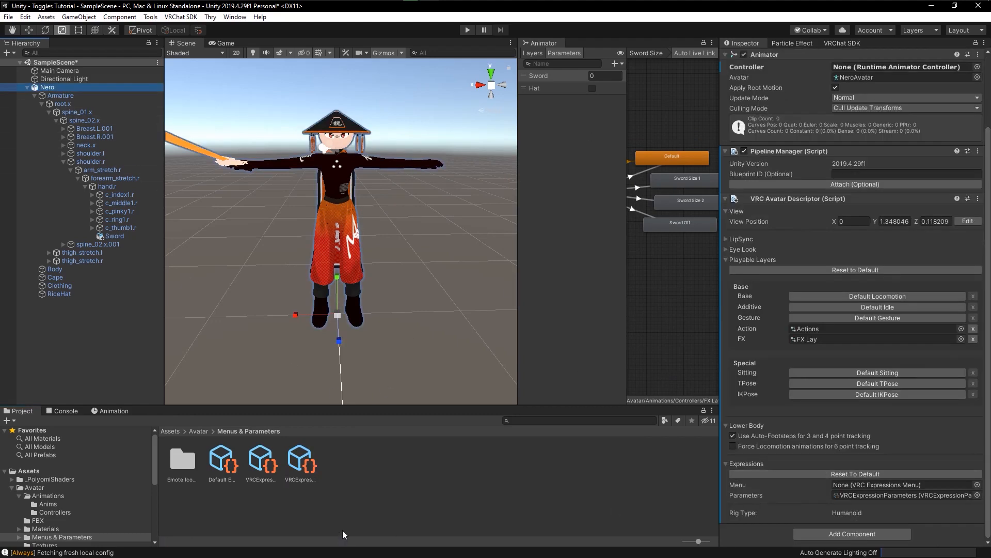
left_click(263, 465)
left_click_drag(265, 466, 851, 485)
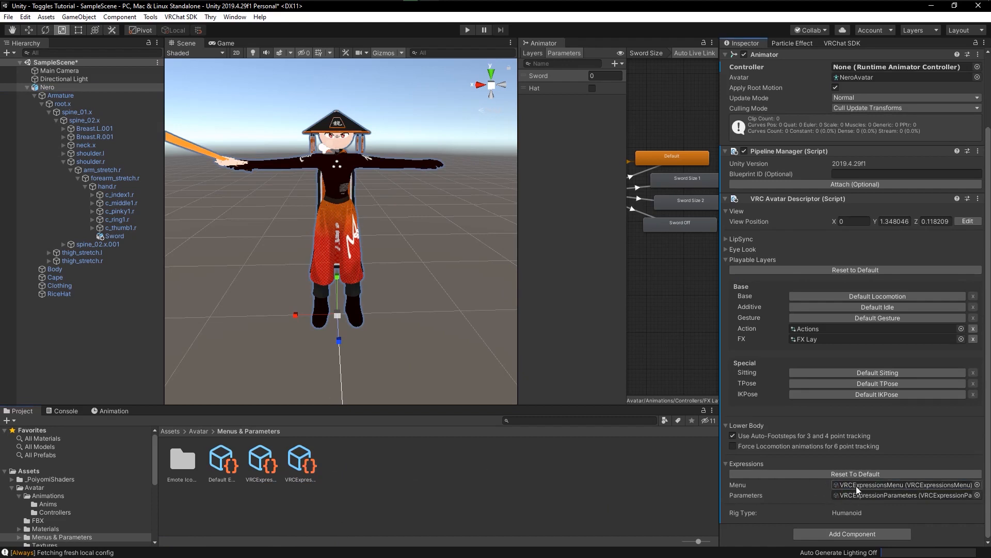
Add a control named Hat Toggle to VRCExpressionsMenu, with type Toggle and the Hat, Bool parameter
left_click(305, 467)
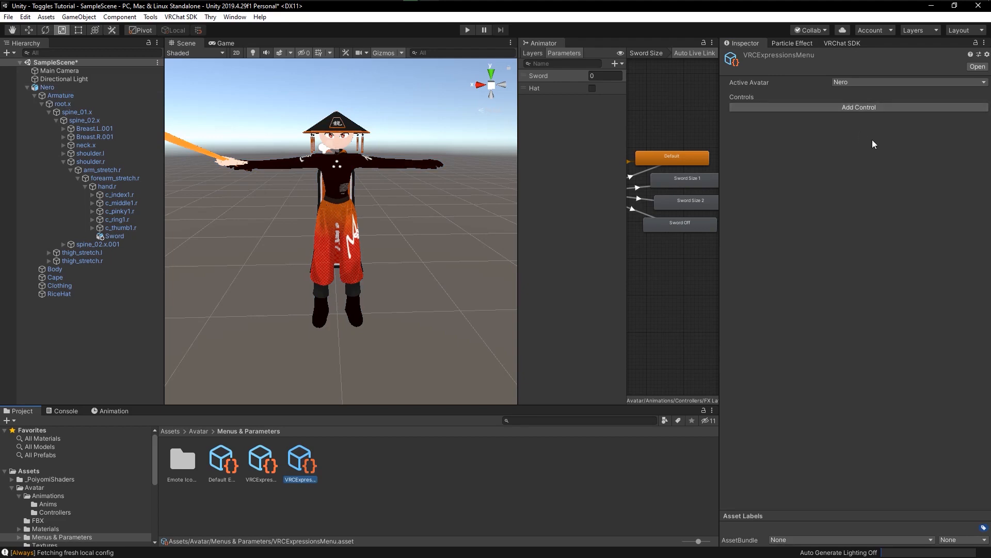
left_click(848, 107)
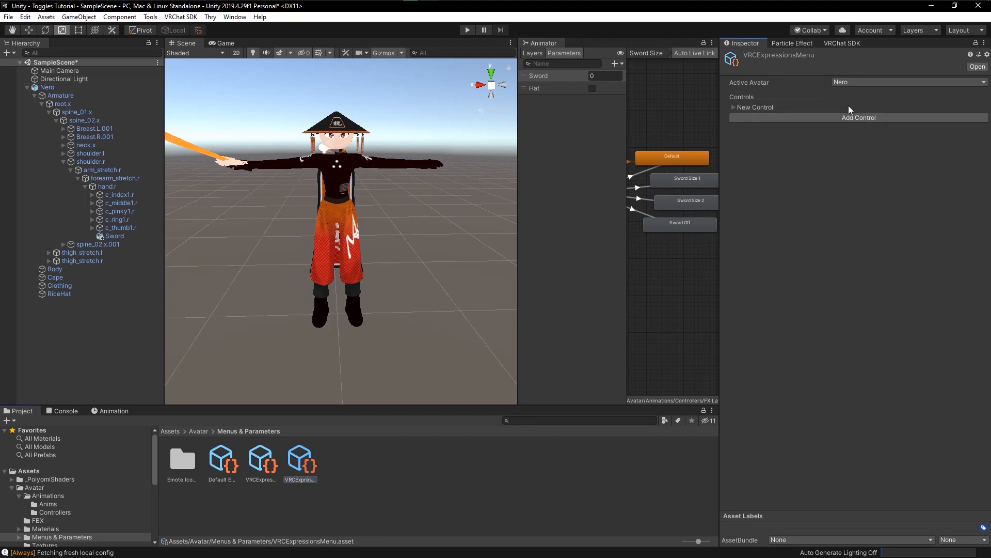
left_click(733, 107)
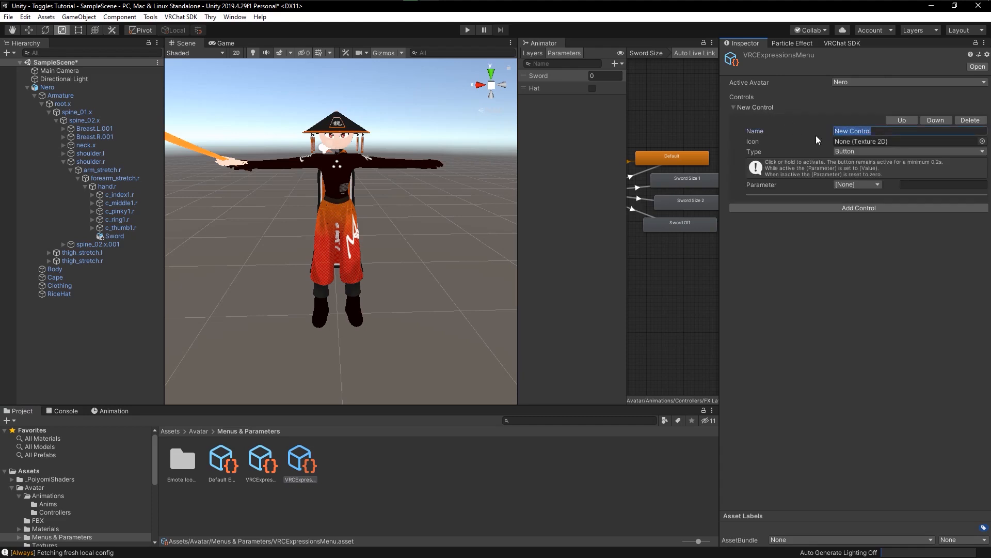
type("Hat Toggle")
left_click(859, 152)
left_click(863, 175)
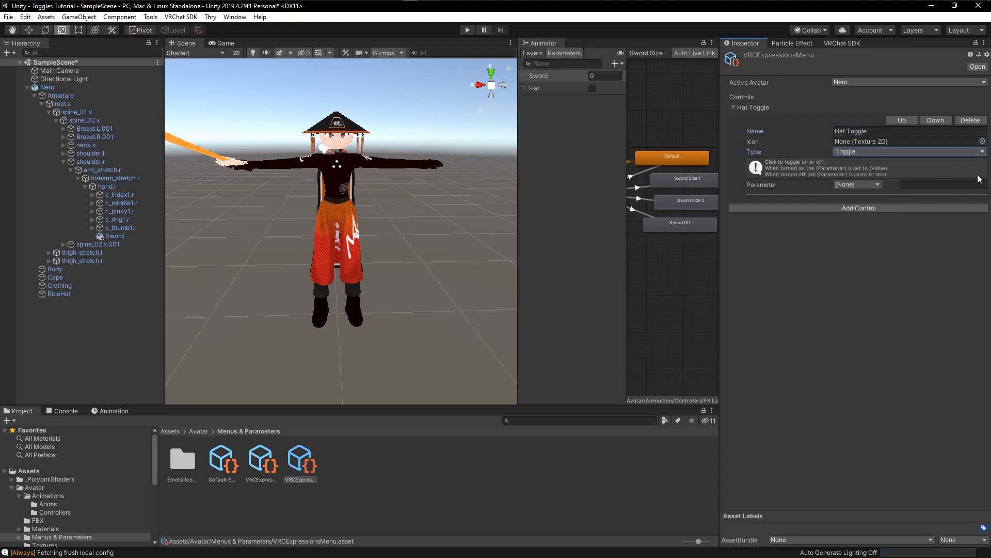
left_click(861, 185)
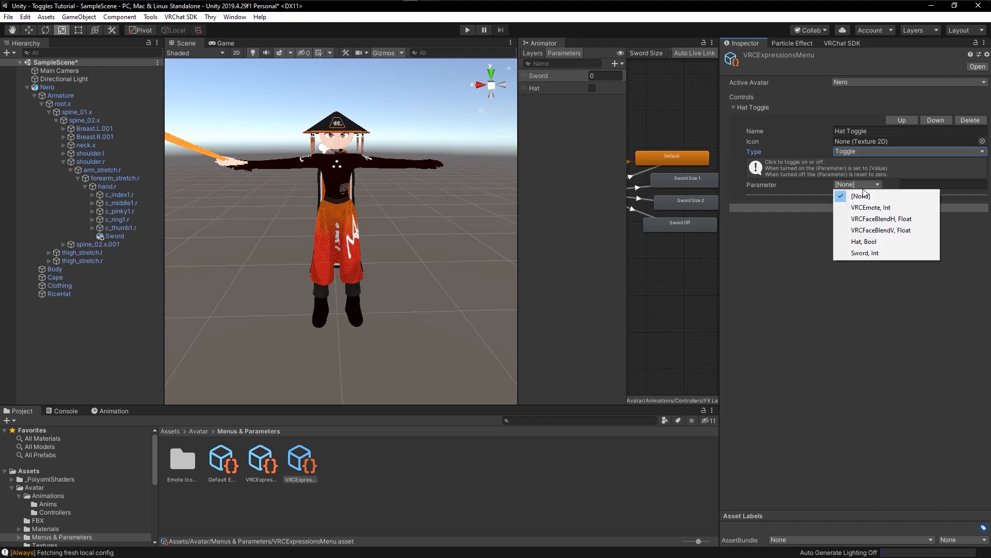
left_click(870, 242)
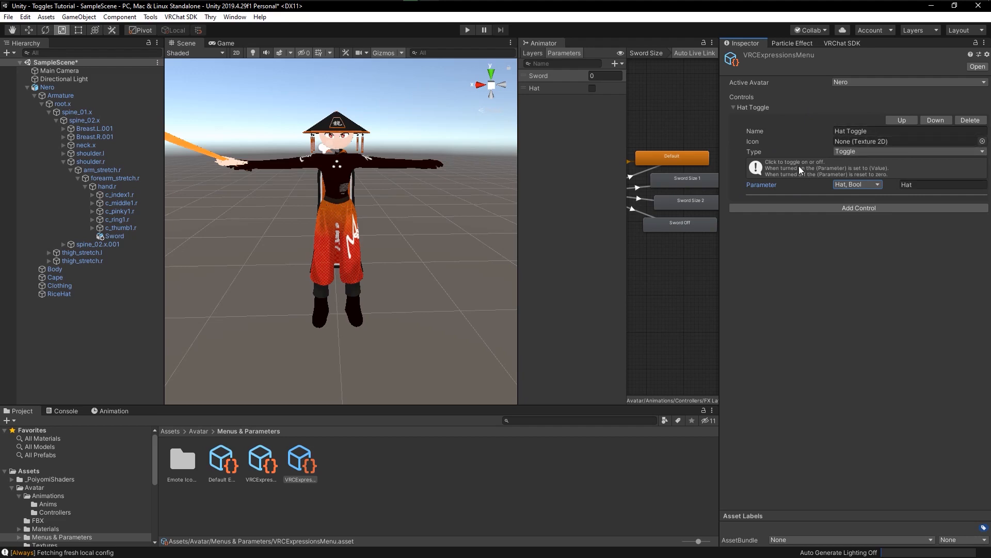
Check the Hat parameter and the Hat Toggle layer's states in the Animator
left_click(593, 89)
left_click(532, 53)
left_click(578, 98)
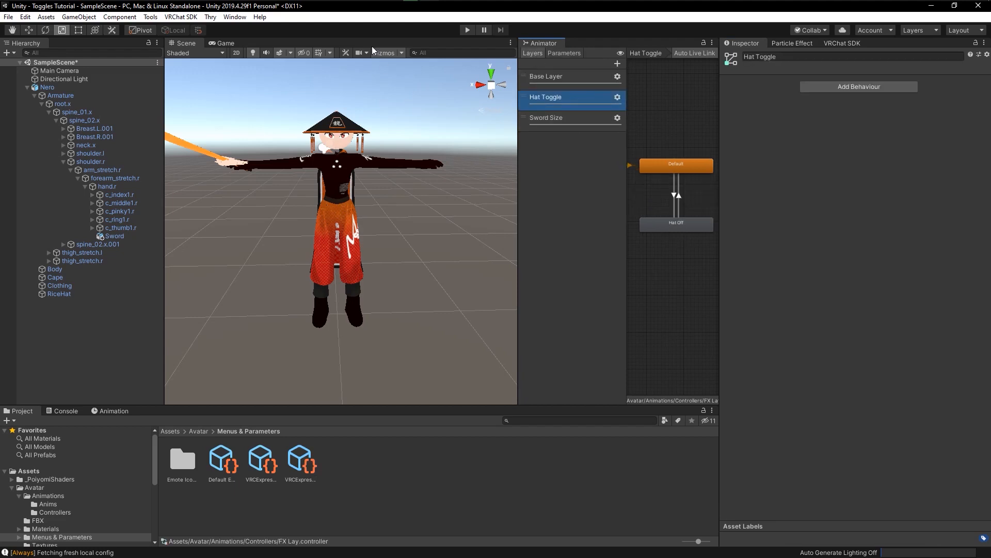
left_click(566, 53)
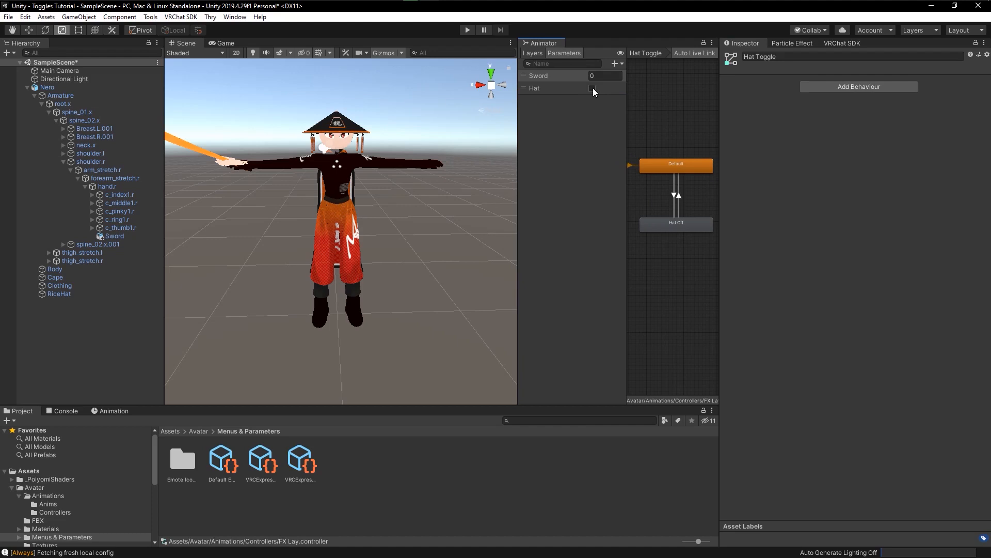
left_click(534, 53)
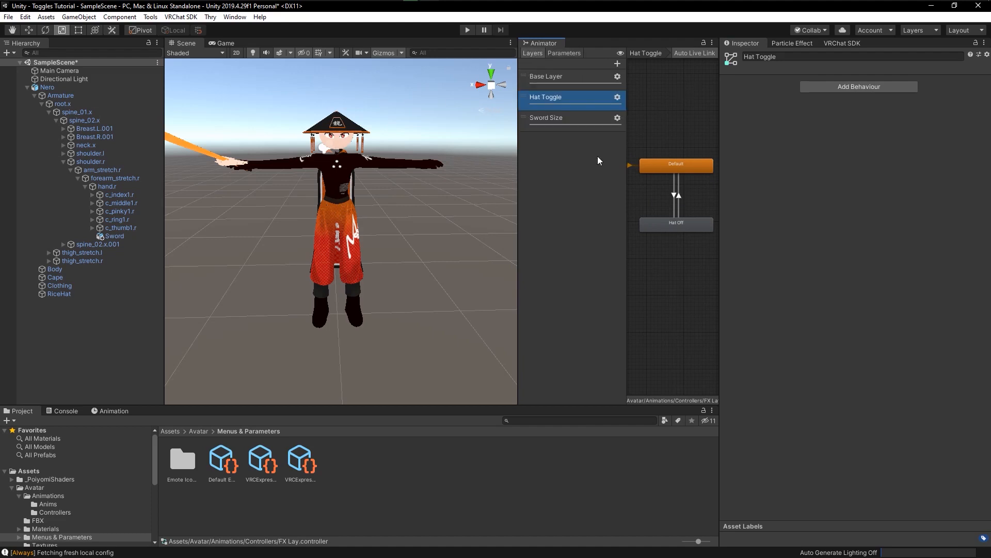
Add three more controls to VRCExpressionsMenu below Hat Toggle
left_click(301, 461)
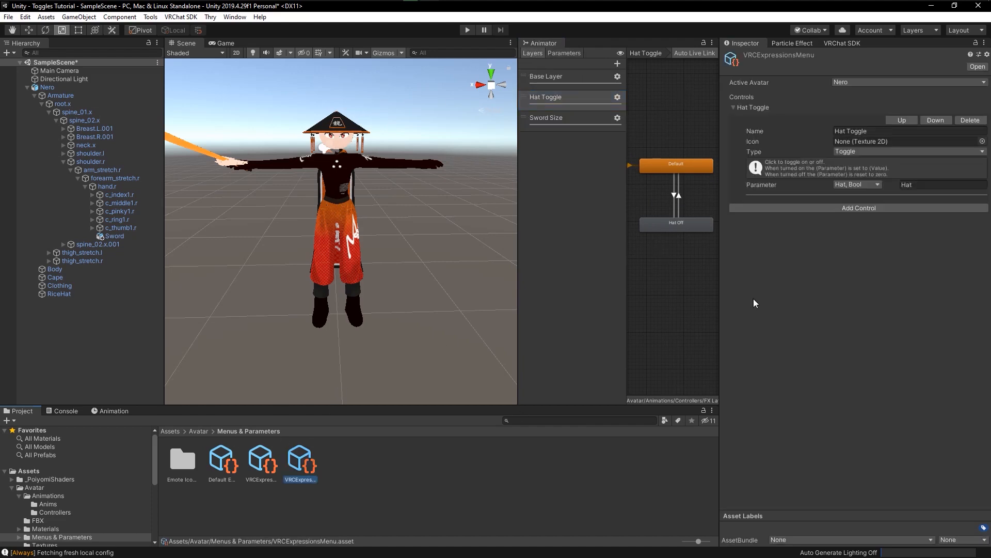
left_click(821, 210)
left_click(776, 218)
left_click(801, 228)
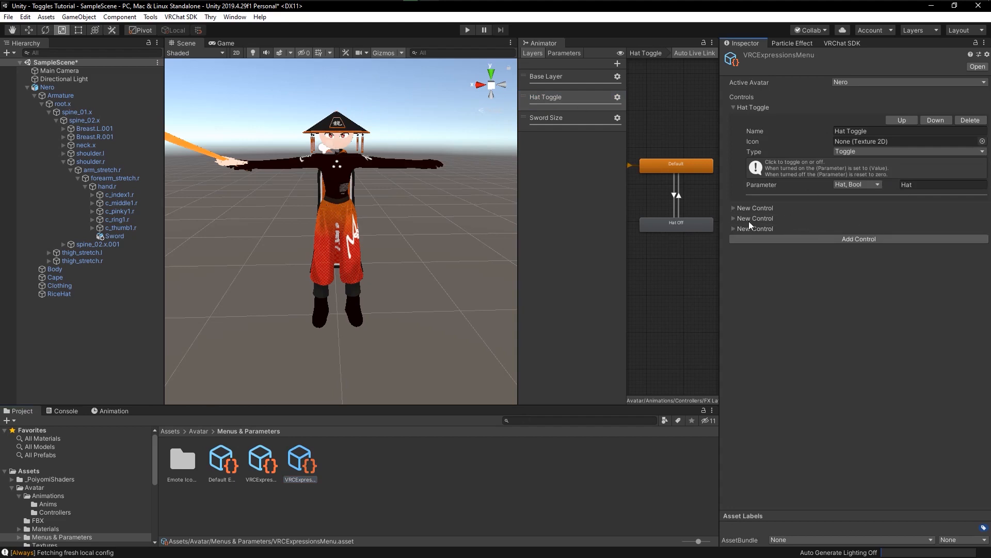
Name the three new menu controls Sword Size 1, Sword Size 2 and Sword Off
left_click(739, 209)
left_click(898, 230)
type("Sword Size 1")
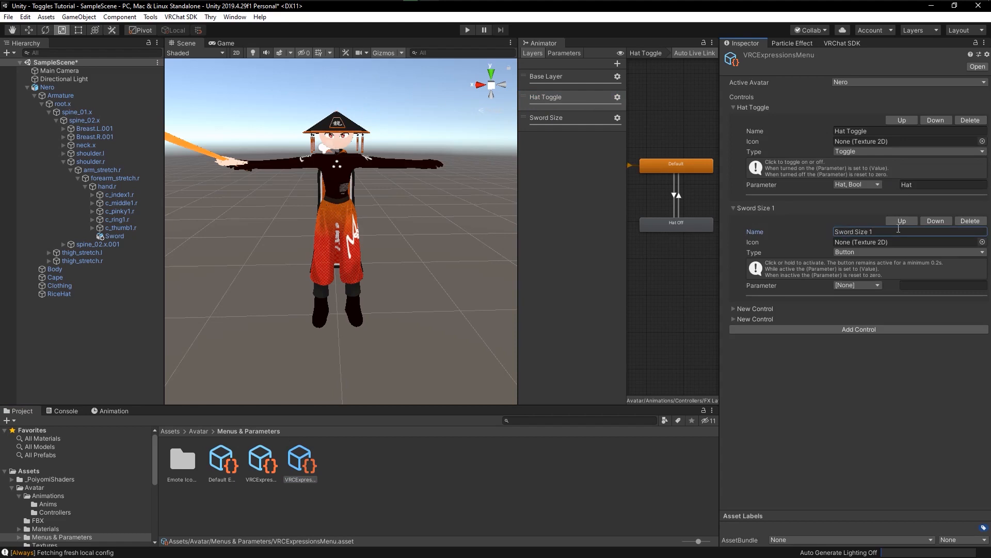
left_click(733, 308)
left_click(886, 331)
type("Sword Size 2")
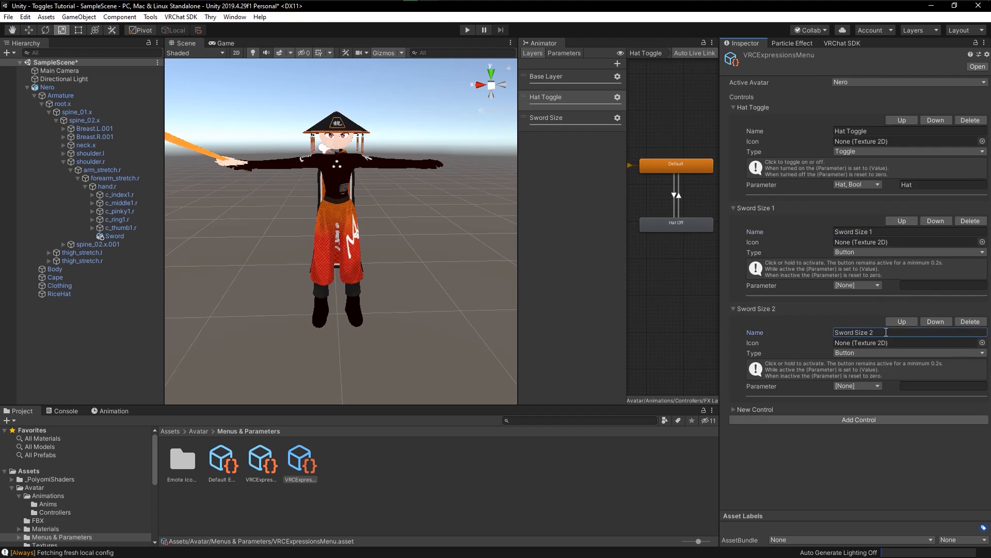
left_click(751, 409)
left_click(858, 433)
type("Sword Off")
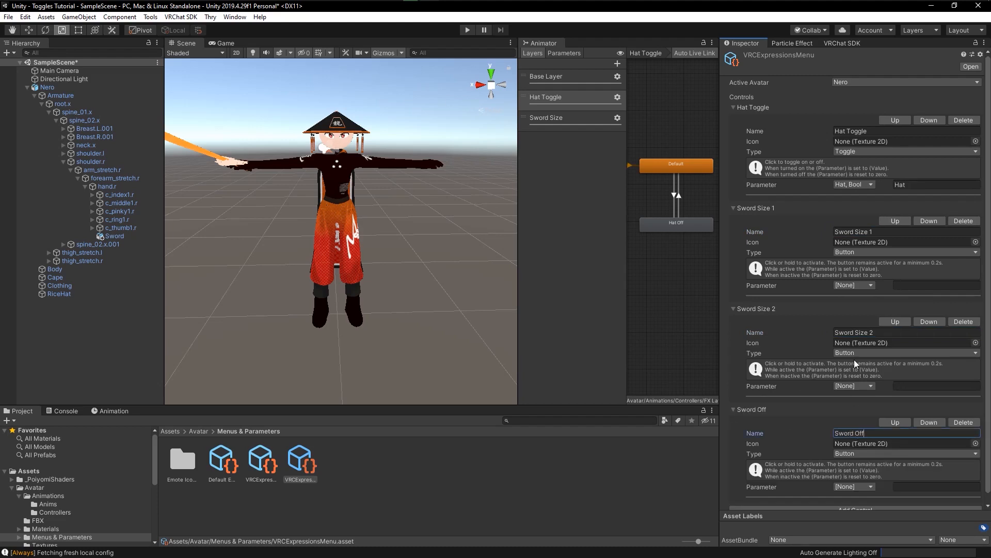
Set the type of the Sword Size 1, Sword Size 2 and Sword Off controls to Toggle
left_click(849, 252)
left_click(852, 274)
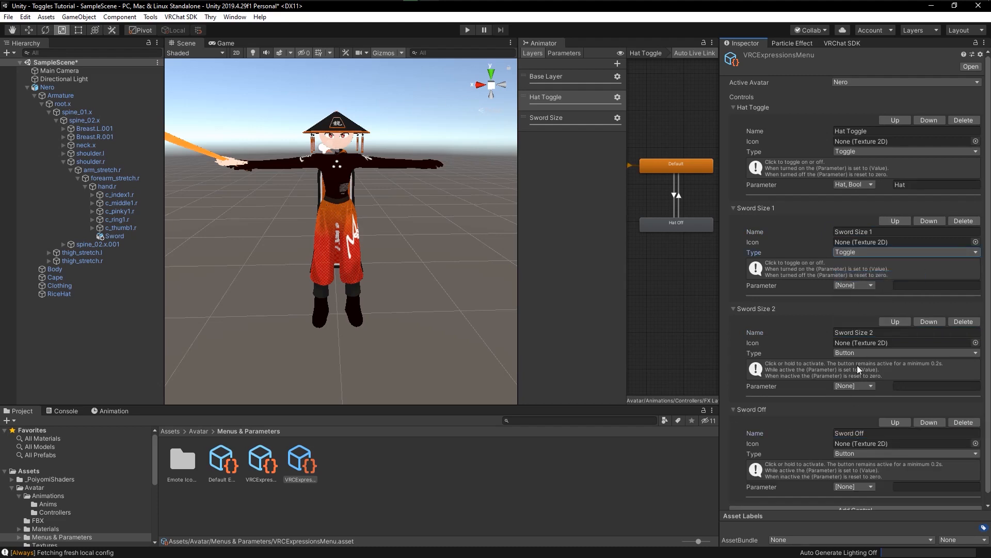
left_click(854, 385)
left_click(845, 355)
left_click(847, 355)
left_click(859, 377)
left_click(849, 454)
left_click(862, 475)
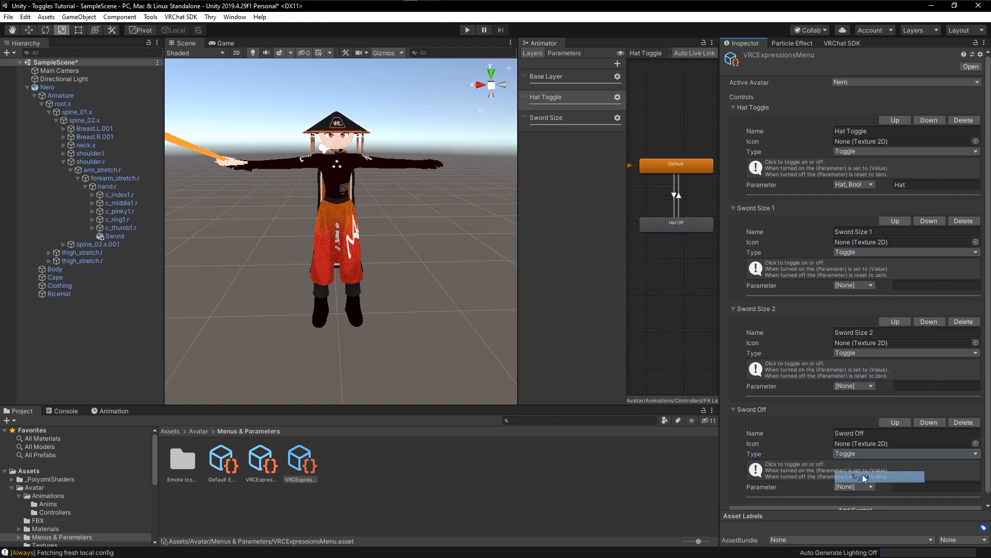
Assign the Sword, Int parameter to the Sword Size 1 and Sword Size 2 controls, setting Sword Size 2's value to 2
left_click(849, 285)
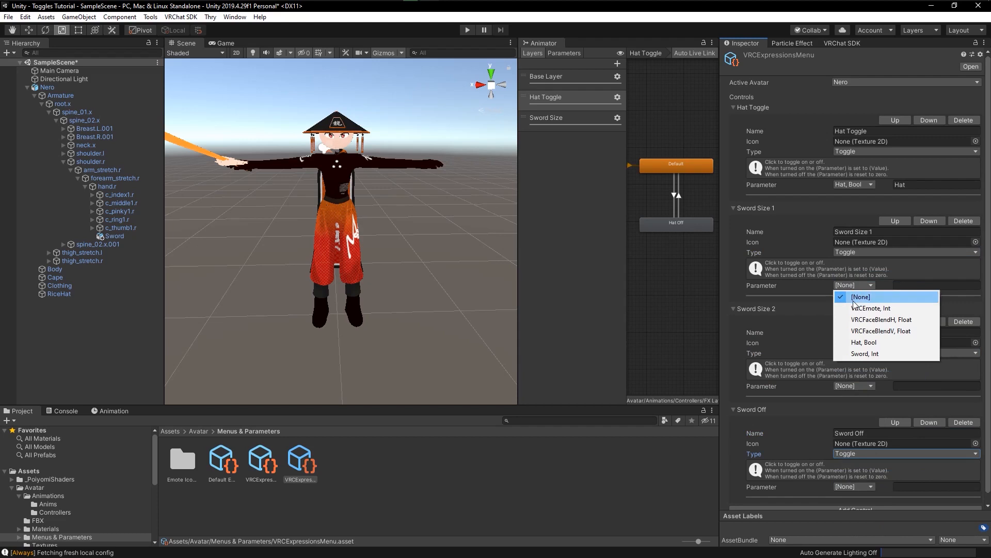
left_click(870, 357)
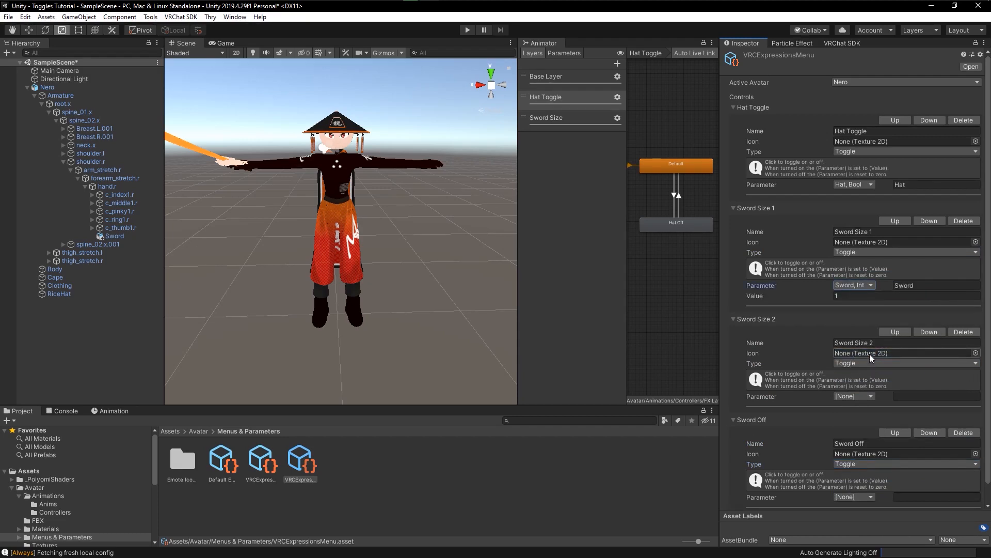
scroll(804, 254, "down", 2)
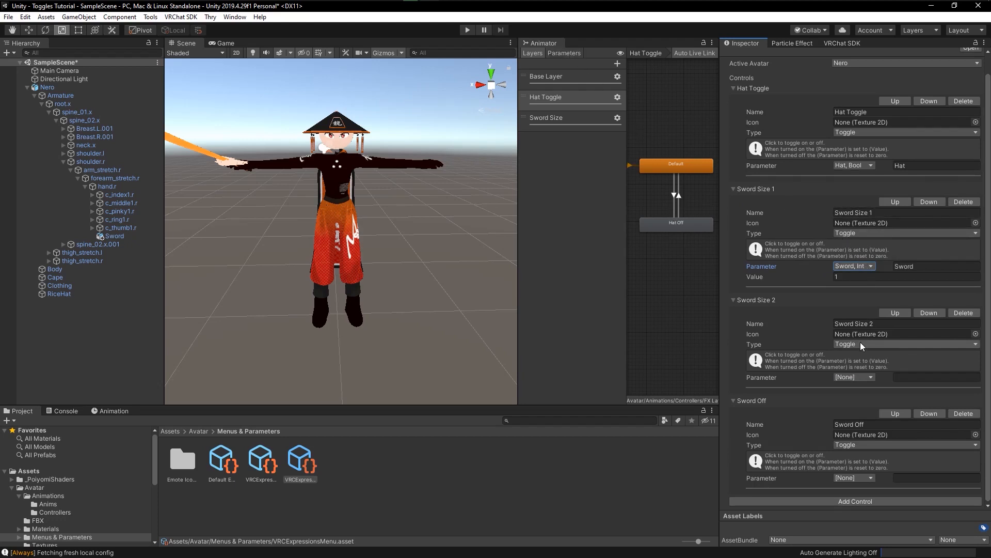
left_click(856, 378)
left_click(869, 446)
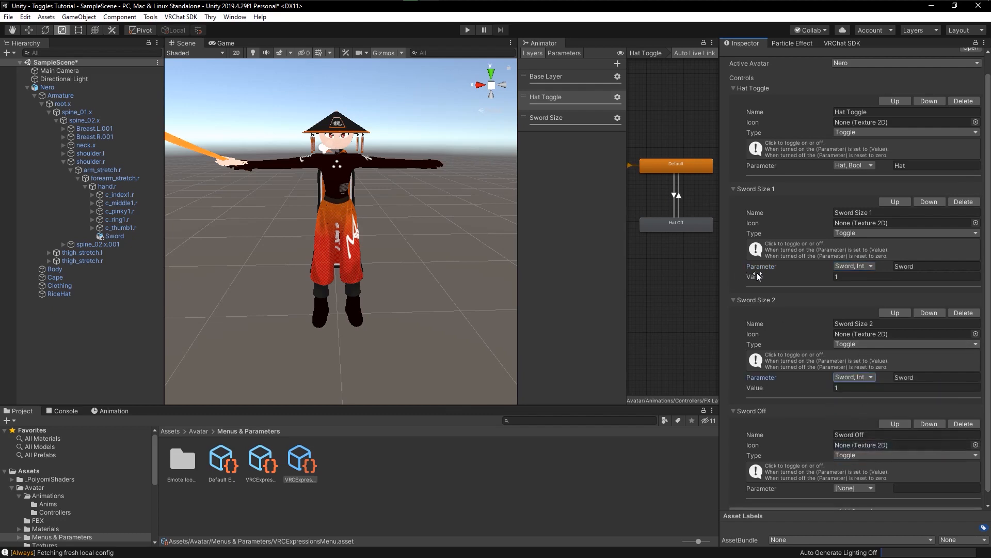
left_click(853, 387)
left_click(775, 349)
scroll(822, 389, "down", 1)
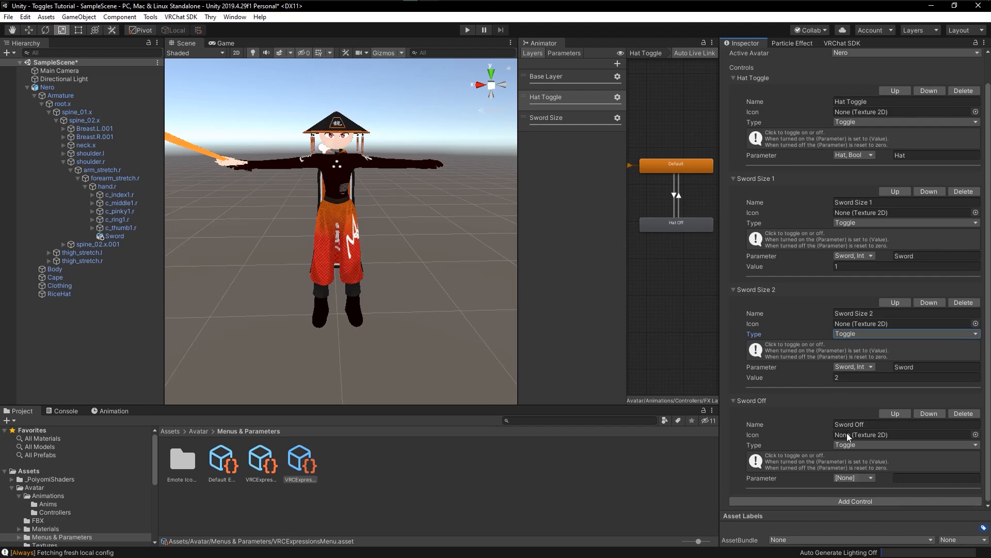
Assign the Sword, Int parameter to the Sword Off control and set its value to 3
left_click(849, 477)
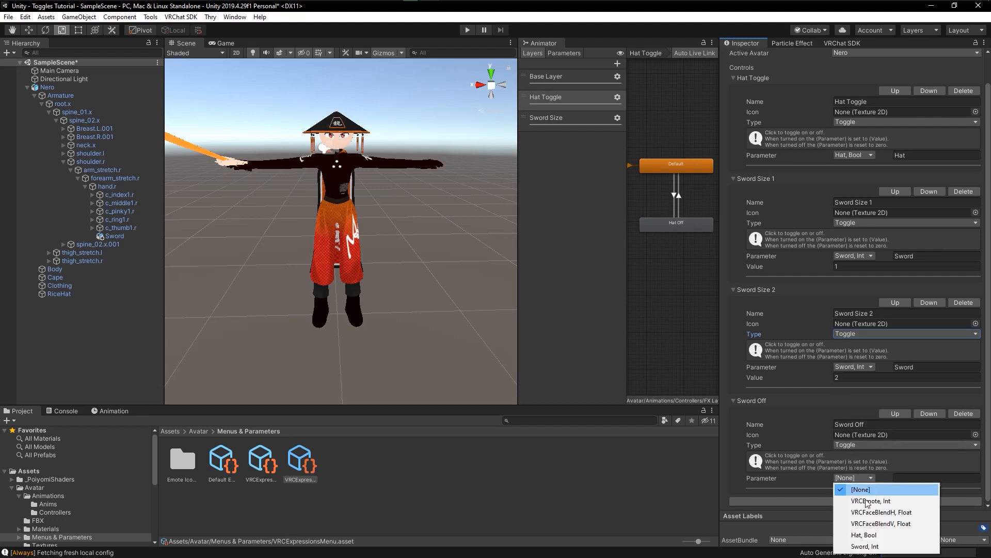
left_click(874, 544)
scroll(826, 478, "down", 1)
left_click(838, 477)
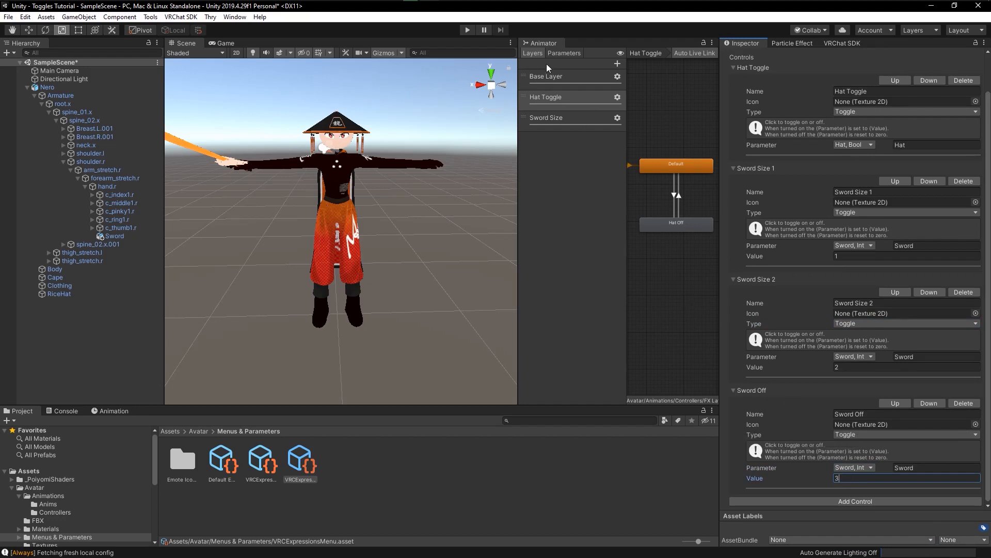
Check the Sword Off state and its incoming Any State transition condition in the Sword Size layer
left_click(565, 120)
left_click(682, 209)
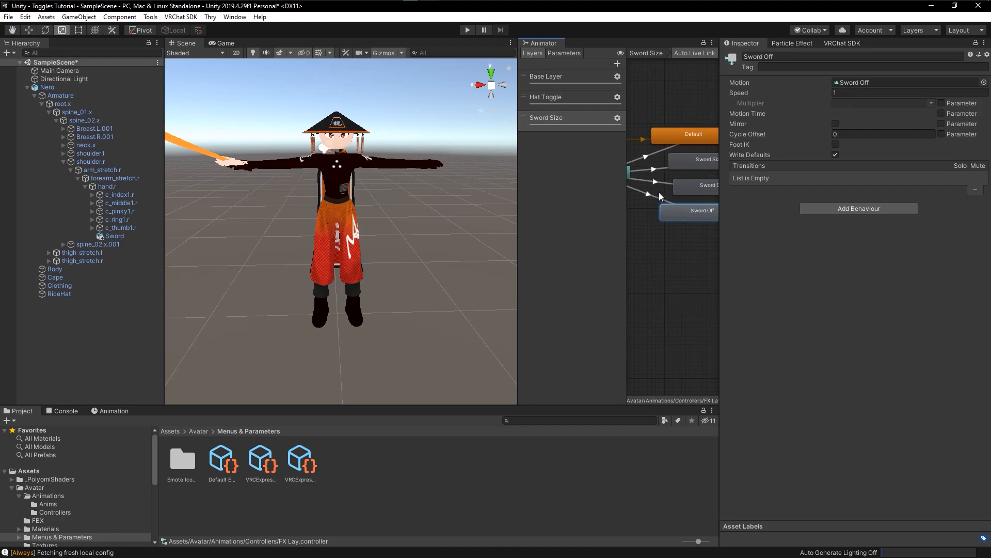
left_click(652, 196)
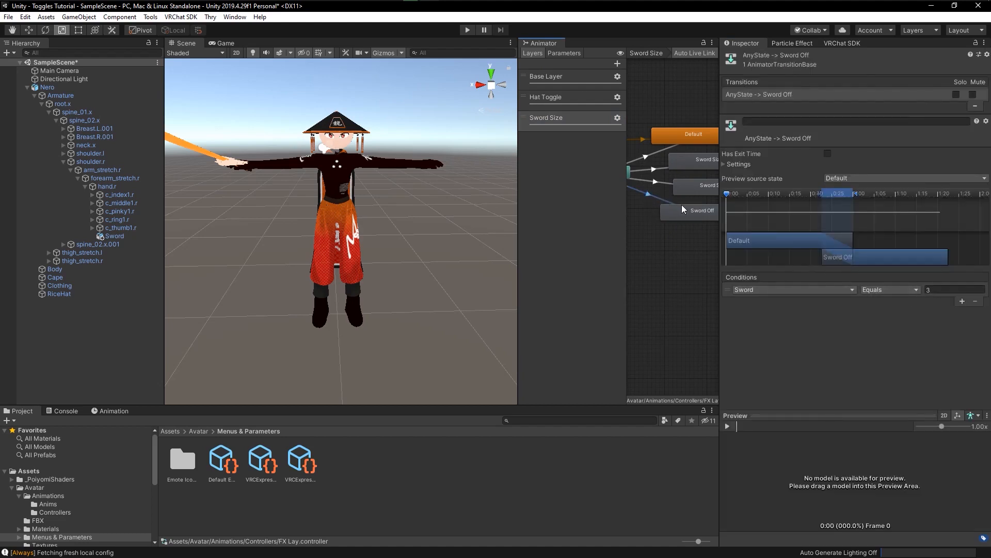
left_click(692, 213)
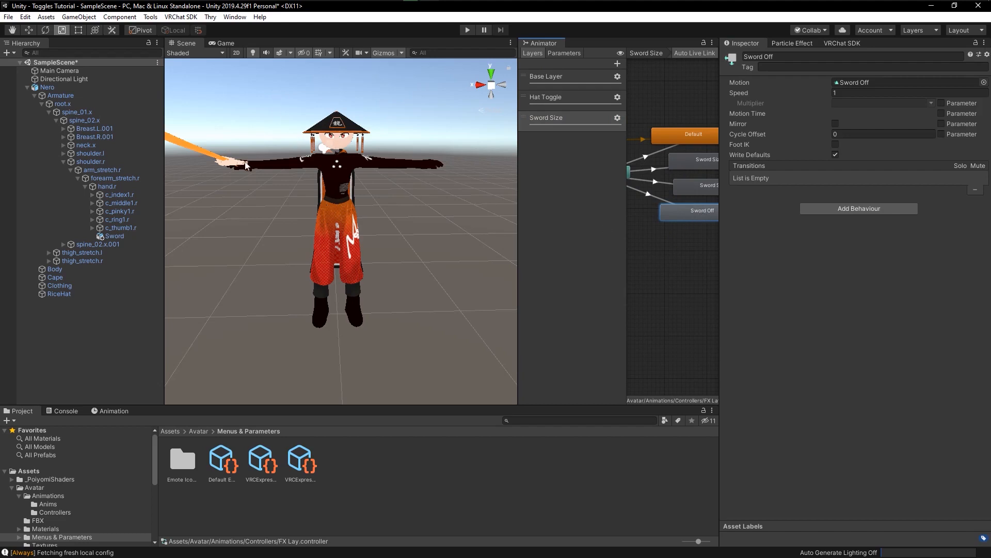
Review the controls in VRCExpressionsMenu and the Expressions assignments in Nero's VRC Avatar Descriptor
left_click(302, 461)
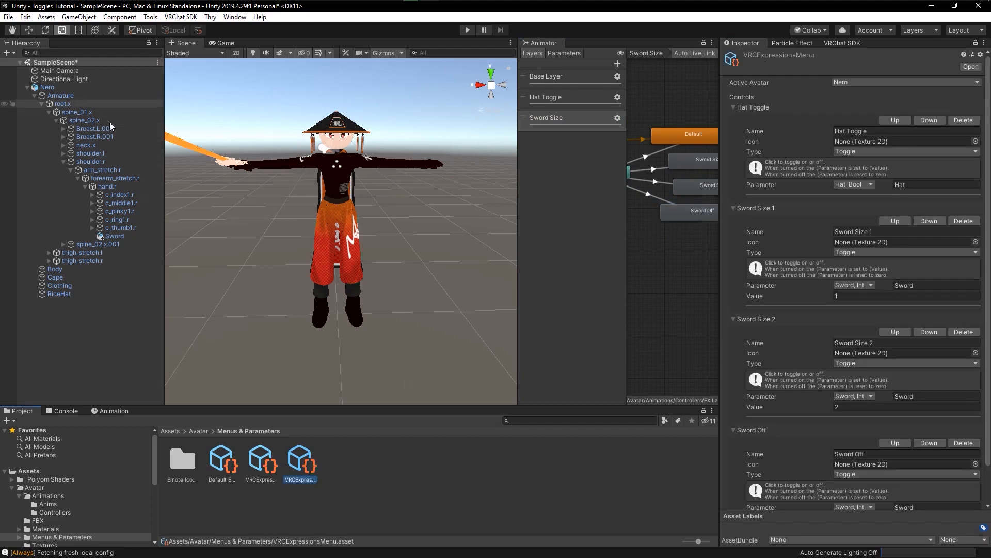
scroll(800, 324, "down", 2)
scroll(823, 187, "up", 2)
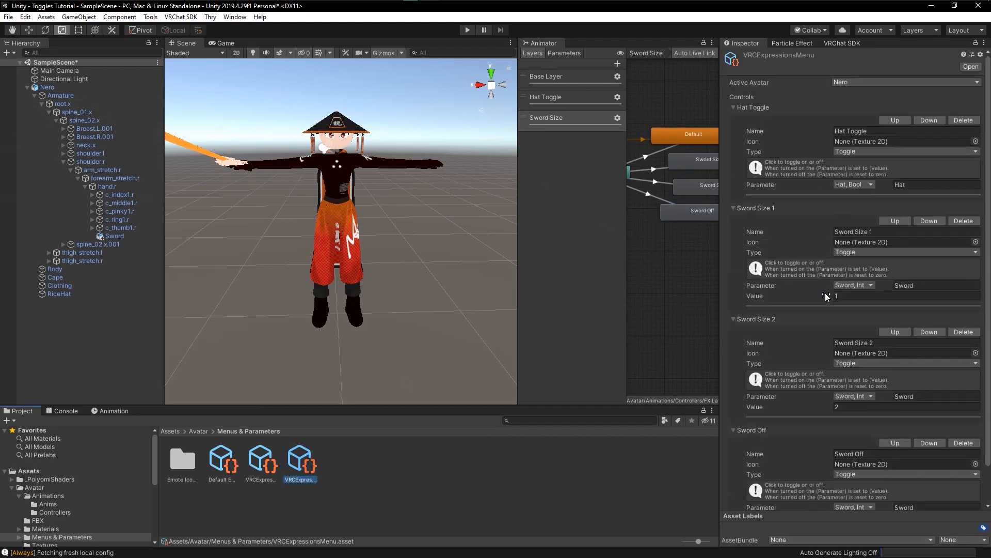
left_click(62, 87)
scroll(817, 407, "down", 5)
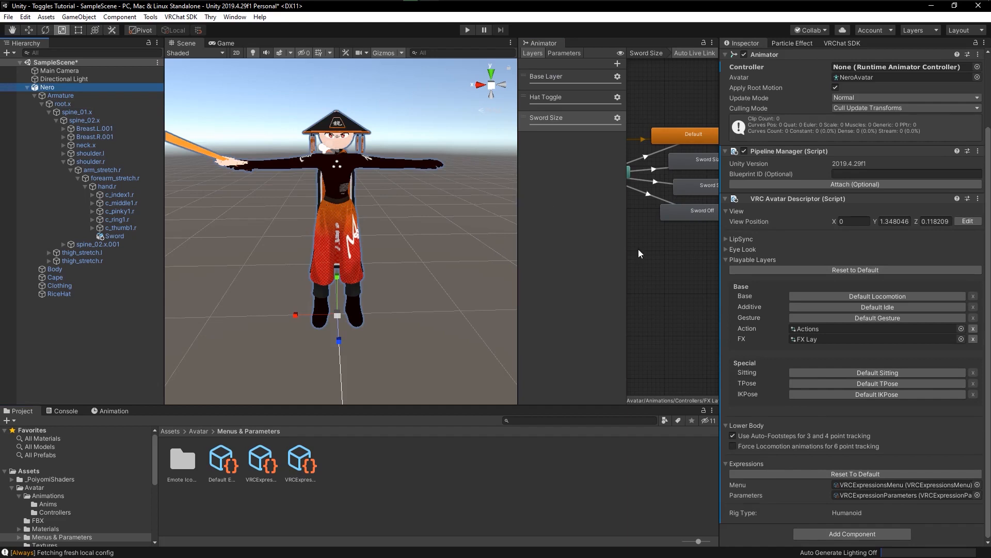
Assign the FX Lay controller to the Animator component of the Nero avatar
middle_click_drag(646, 197, 663, 228)
left_click_drag(451, 240, 408, 206, "alt")
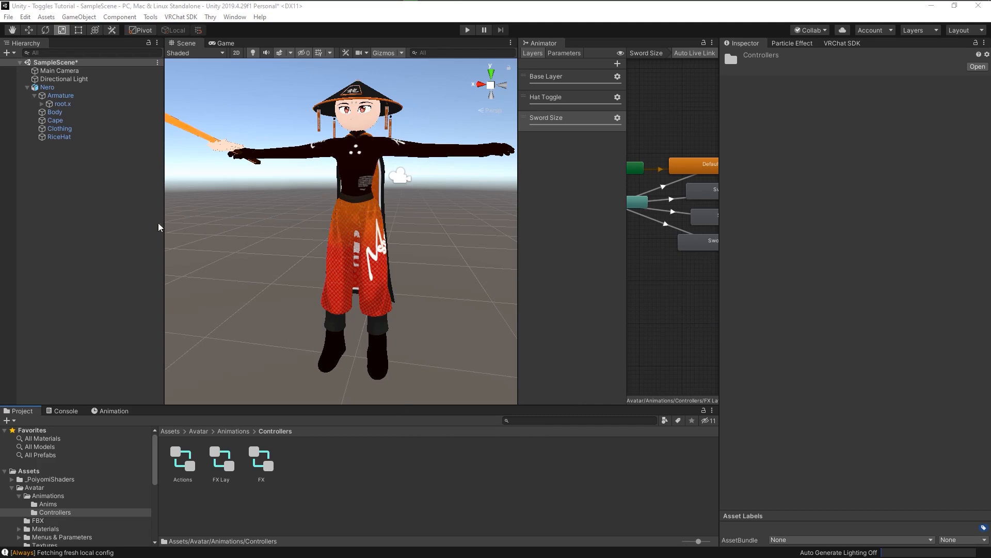
left_click(70, 129)
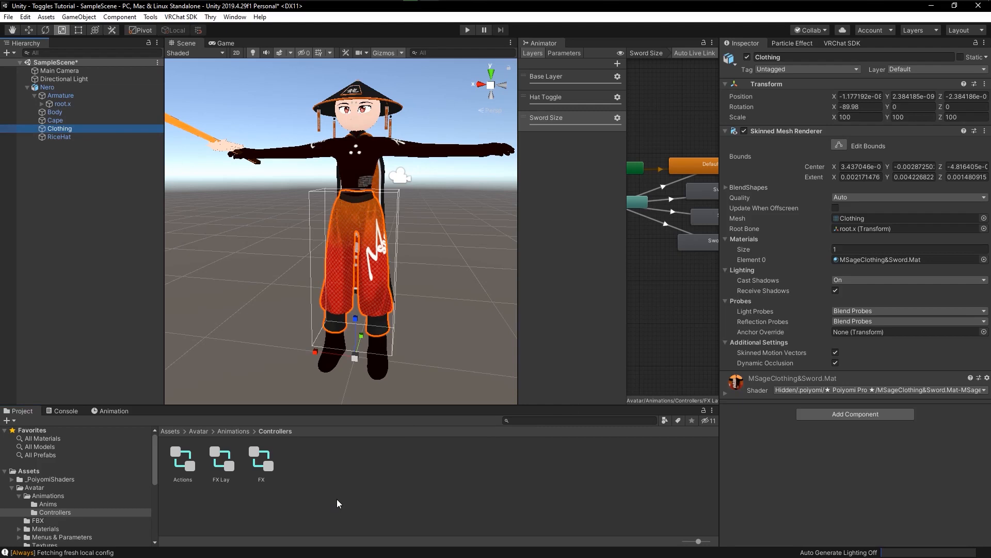
left_click(67, 87)
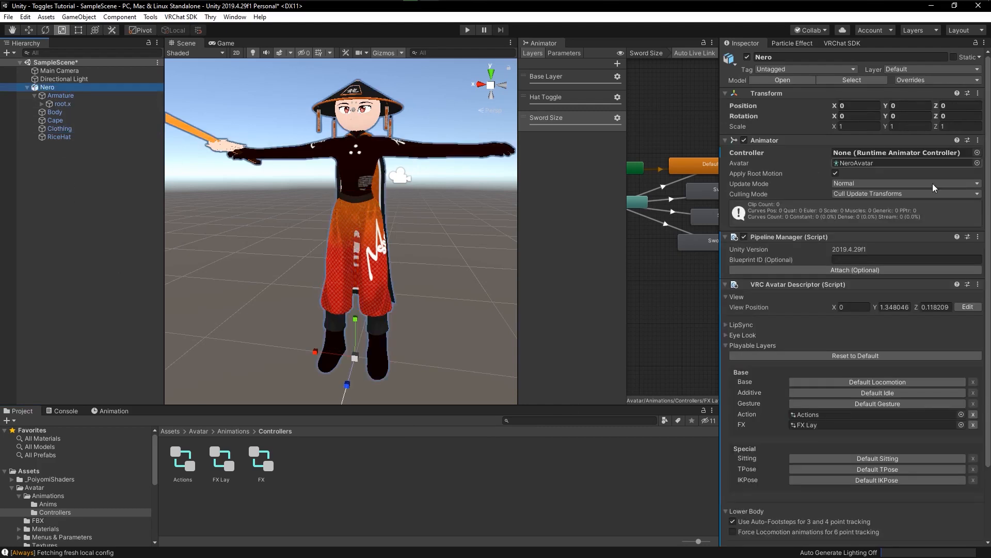
left_click_drag(222, 461, 852, 154)
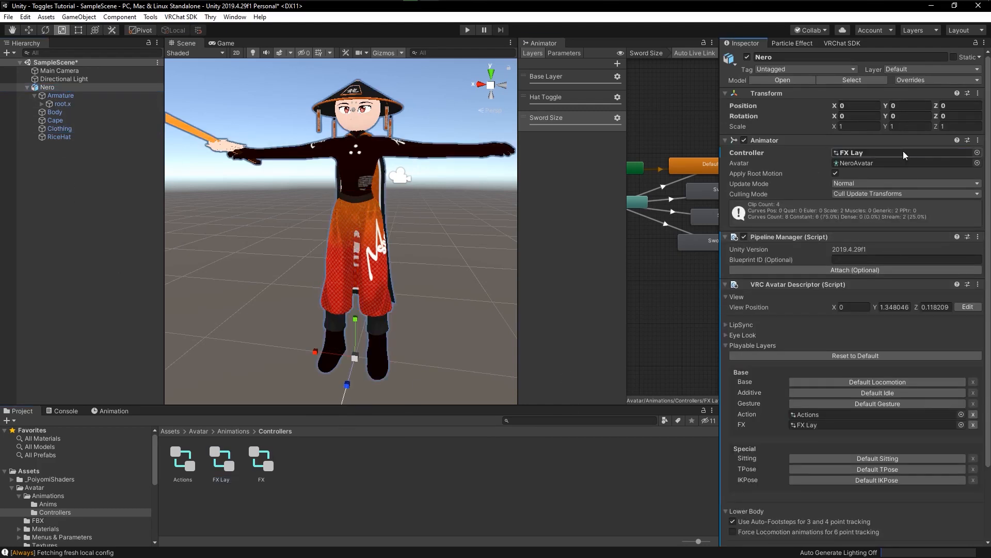
left_click(63, 87)
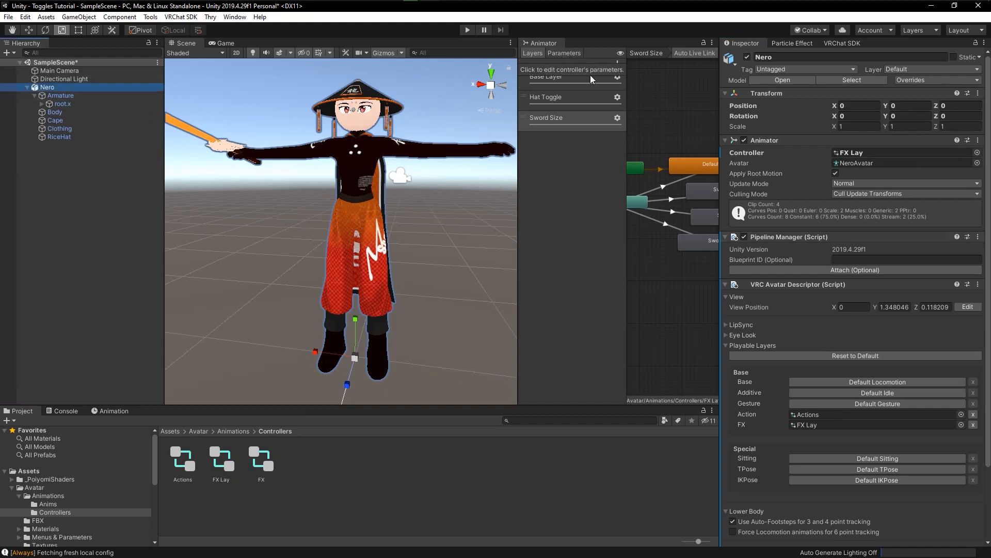
Add a Bool parameter named Pant to the FX Lay controller
left_click(558, 54)
left_click(615, 63)
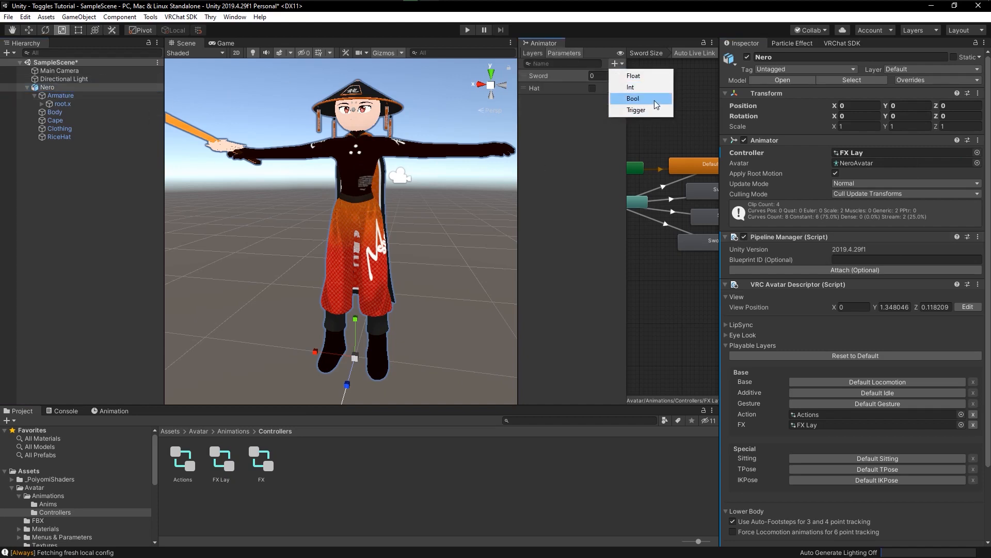
left_click(655, 101)
type("Pant")
key("Return")
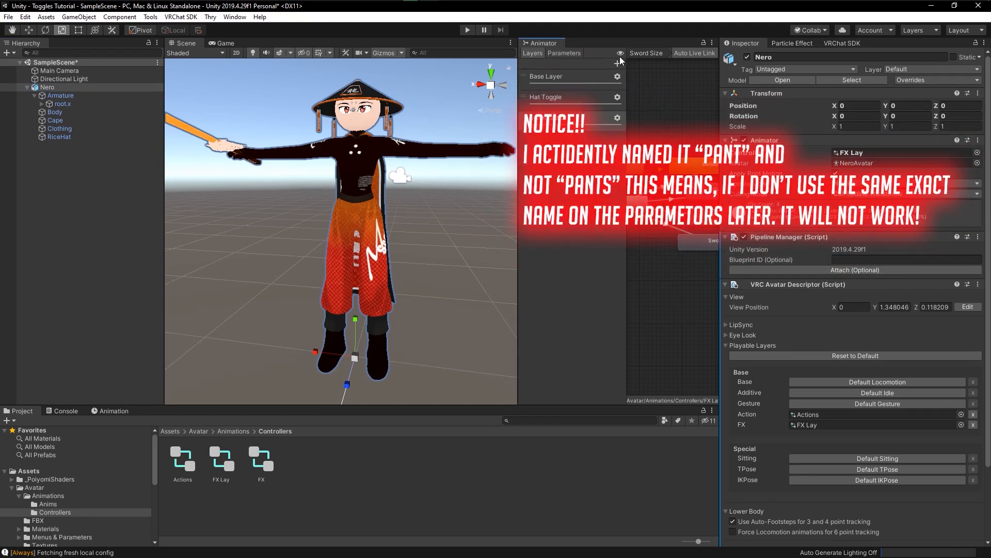
Add a layer named Pant Toggle to the FX Lay controller and set its weight to 1
left_click(618, 63)
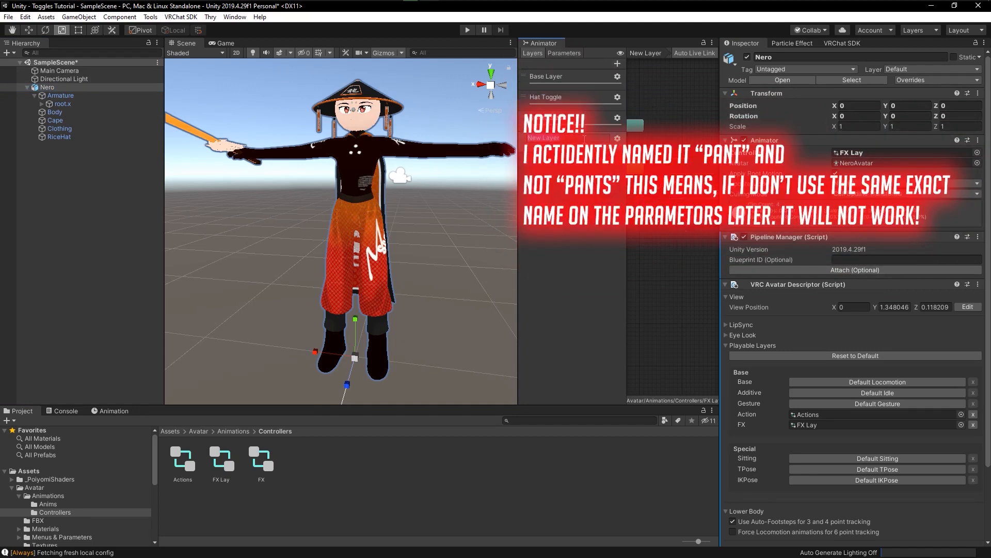
type("Pant Toggle")
key("Return")
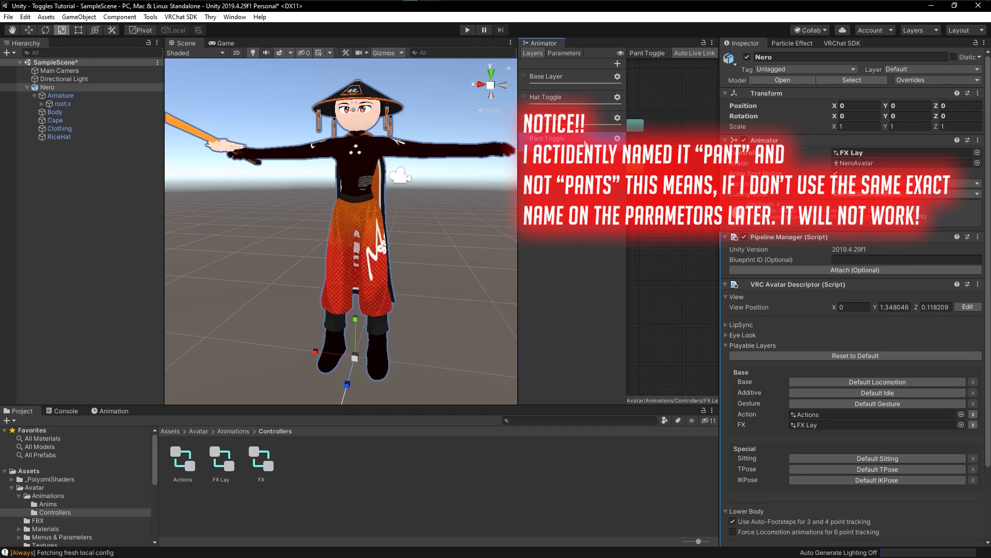
left_click(617, 138)
left_click_drag(687, 139, 748, 140)
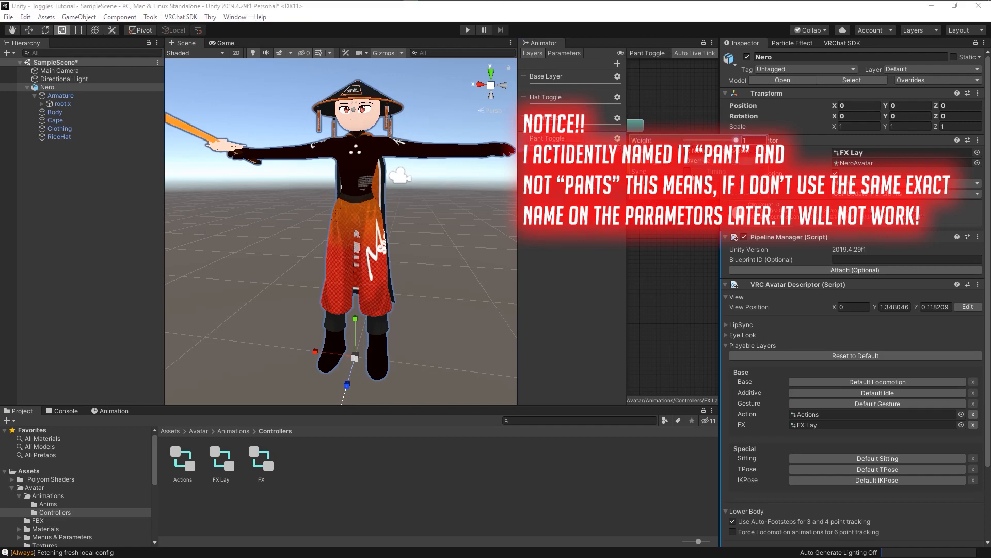
Create an empty state named Default in the Pant Toggle layer, widening the state graph area for room
left_click(643, 206)
middle_click_drag(640, 191, 682, 223)
left_click_drag(720, 205, 829, 212)
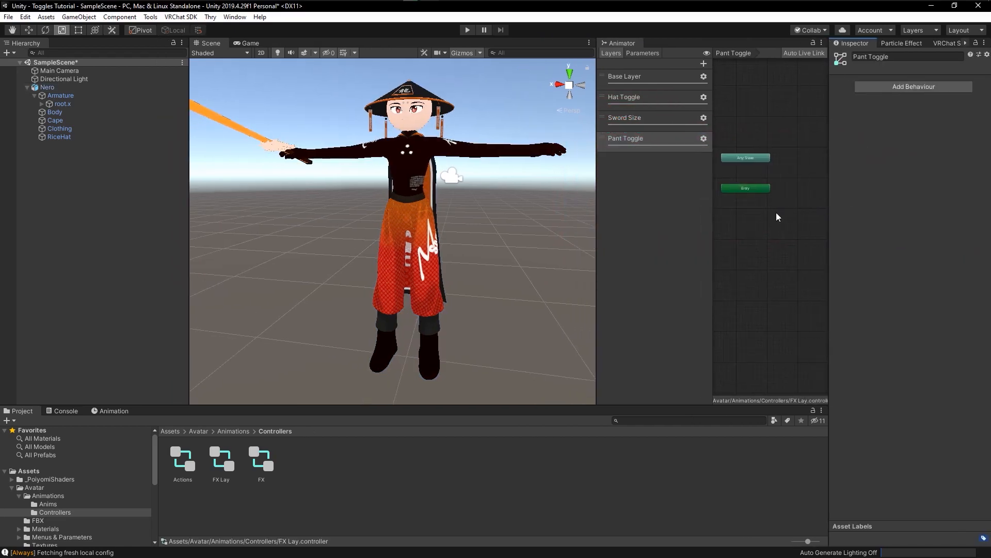
left_click_drag(599, 208, 557, 205)
middle_click_drag(763, 199, 730, 201)
right_click(730, 205)
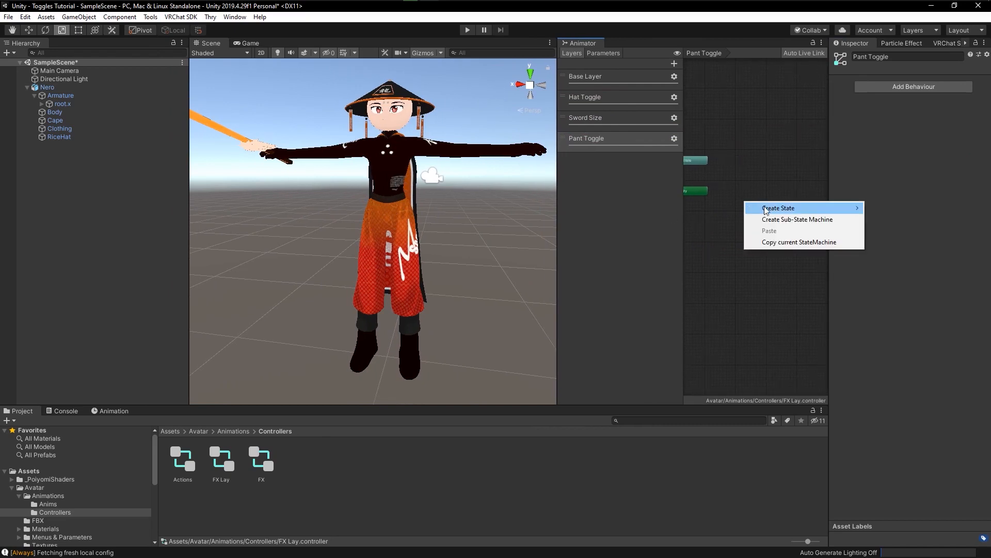
left_click(878, 206)
left_click(758, 195)
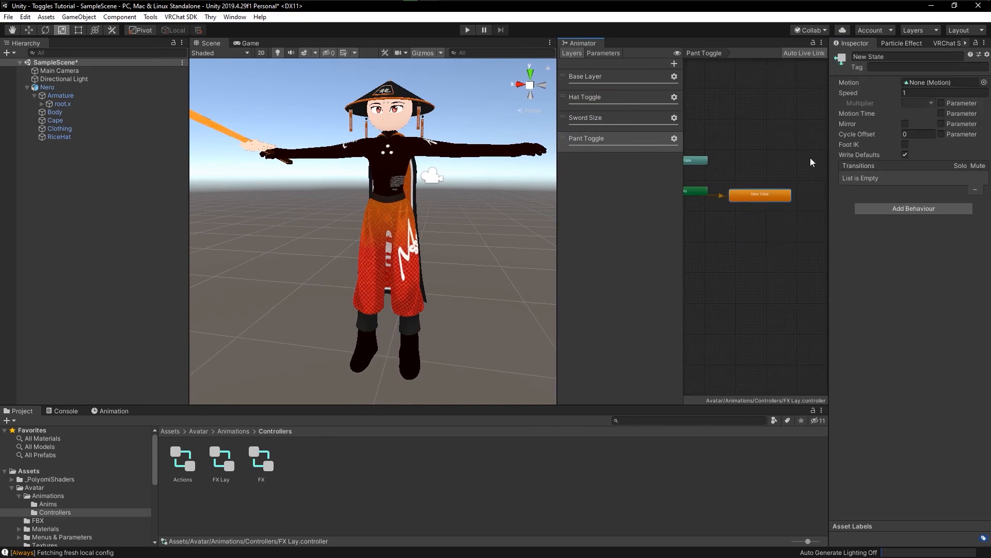
left_click(913, 56)
type("Defa")
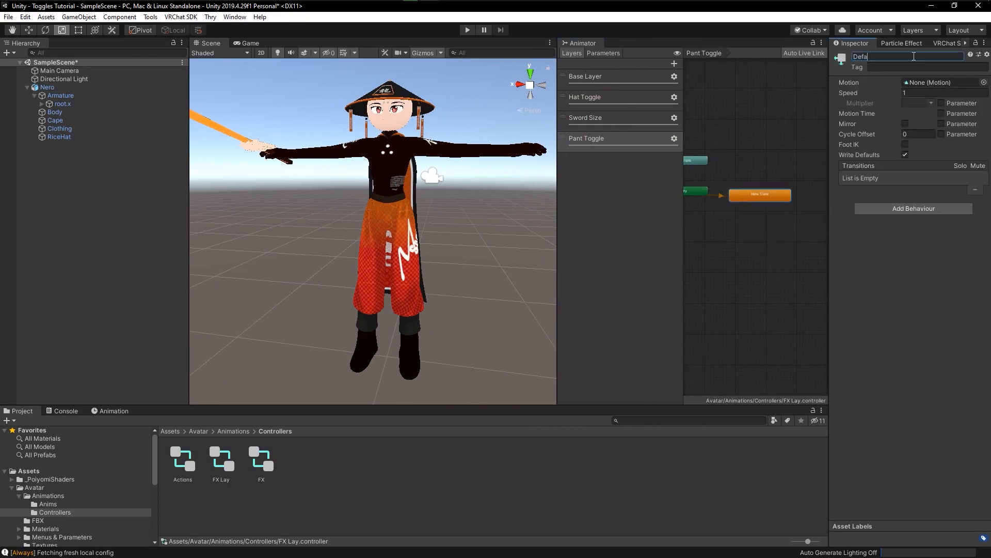
Add a second empty state below the entry state, naming the entry state Default and the new one Pants off
right_click(730, 242)
mouse_move(774, 248)
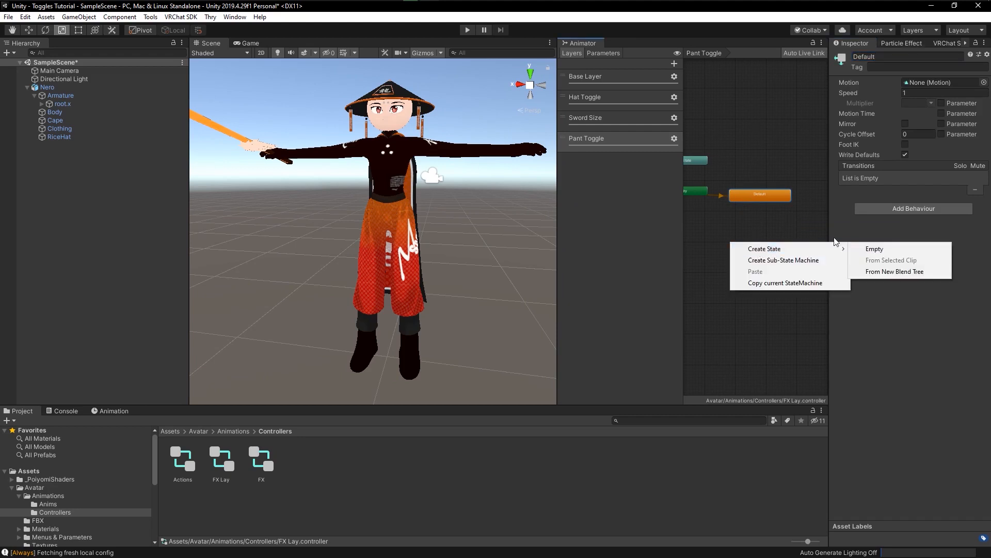
left_click(887, 249)
left_click(888, 57)
type("Pants Off")
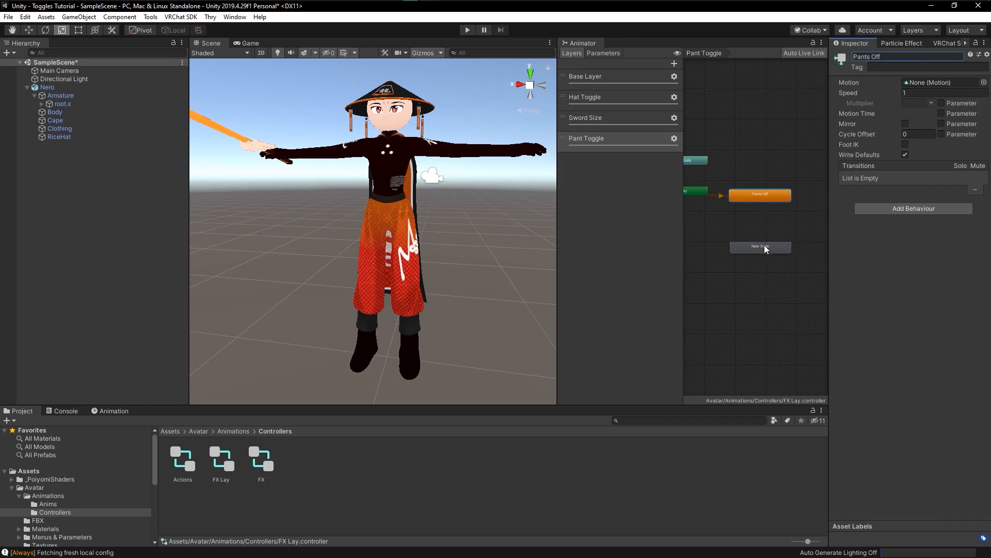
left_click_drag(766, 247, 766, 230)
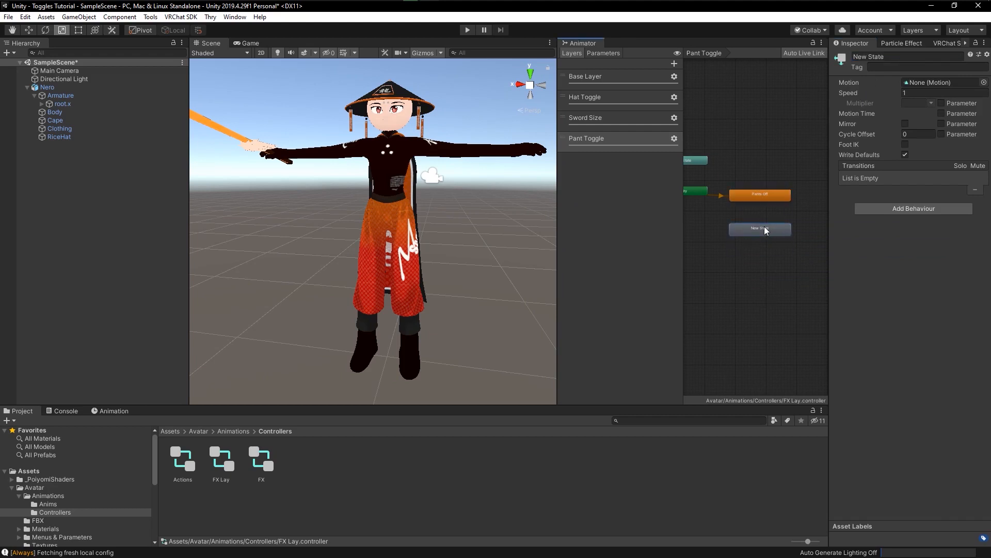
left_click(772, 194)
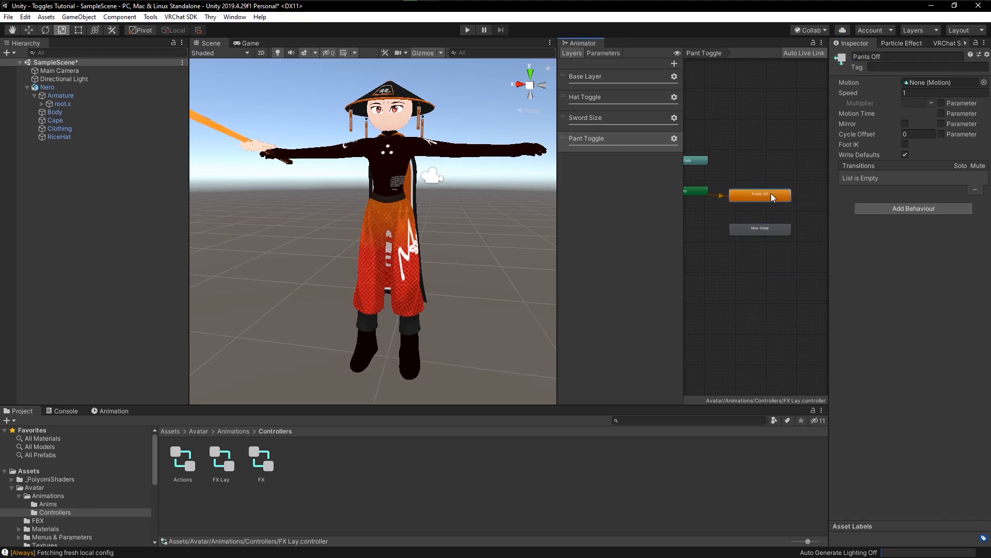
left_click(903, 56)
type("Default")
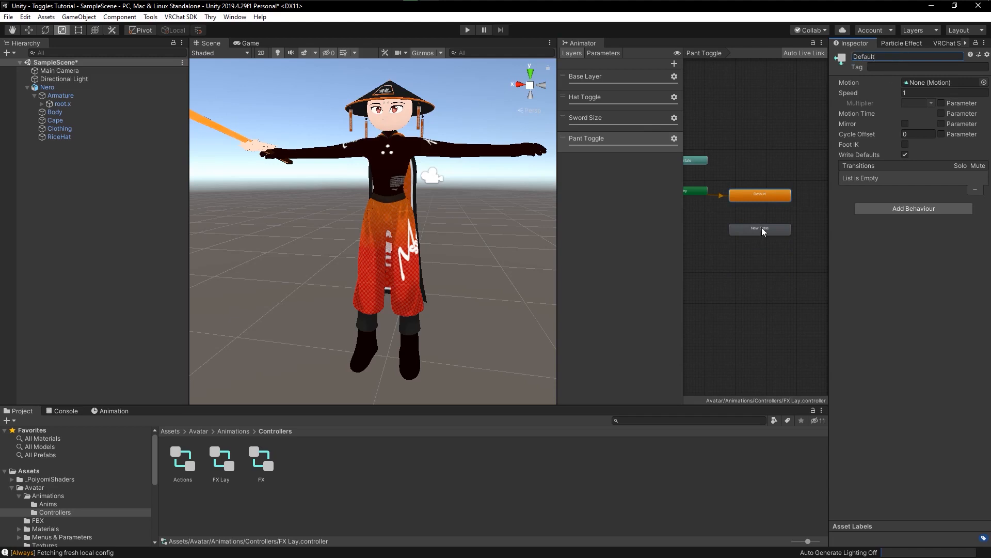
left_click(764, 230)
left_click(888, 56)
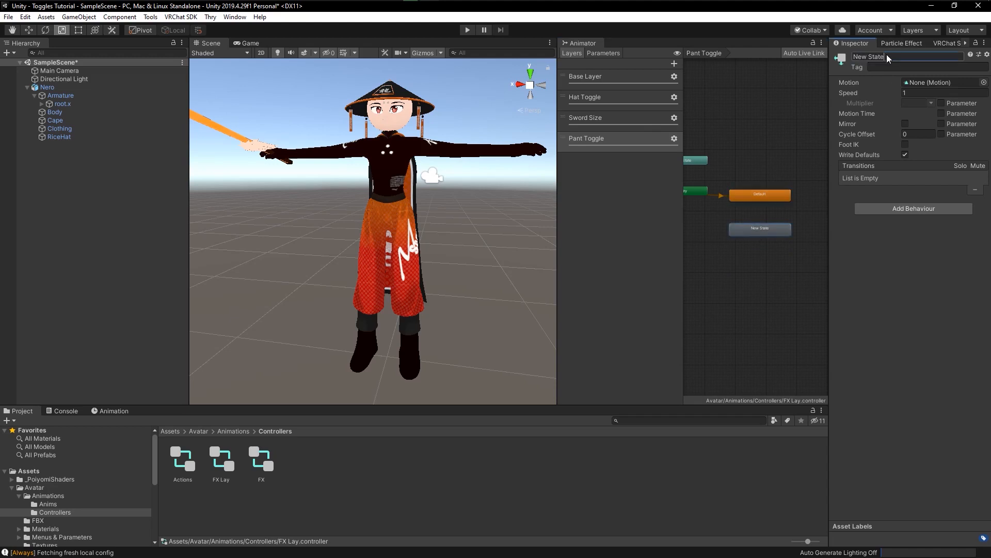
type("Pants off")
Create transitions in both directions between the Default and Pants off states
right_click(753, 196)
left_click(788, 202)
left_click(759, 228)
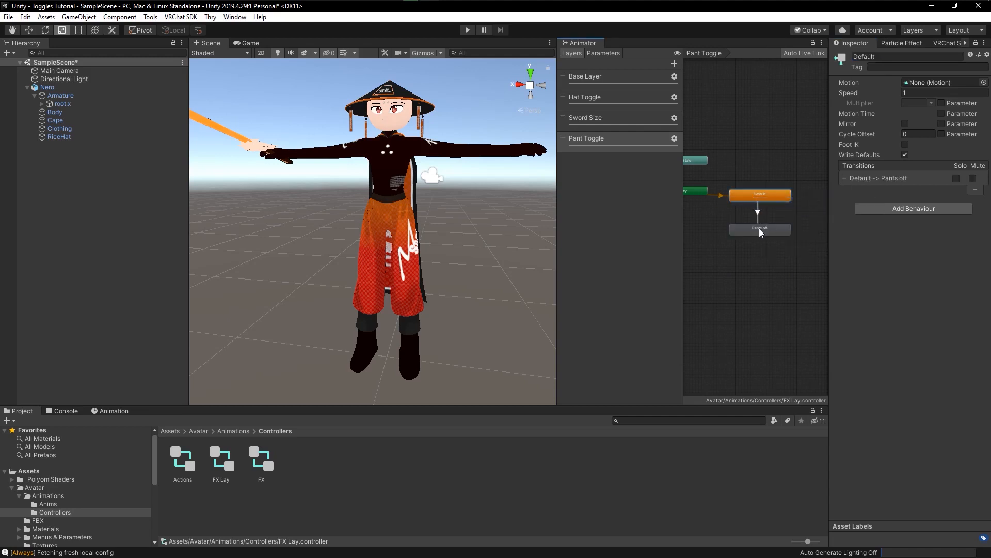
right_click(767, 227)
left_click(792, 231)
left_click(775, 199)
Add a condition to the Default to Pants off transition requiring Pant to be true
left_click(756, 211)
left_click(958, 224)
left_click(859, 213)
left_click(868, 261)
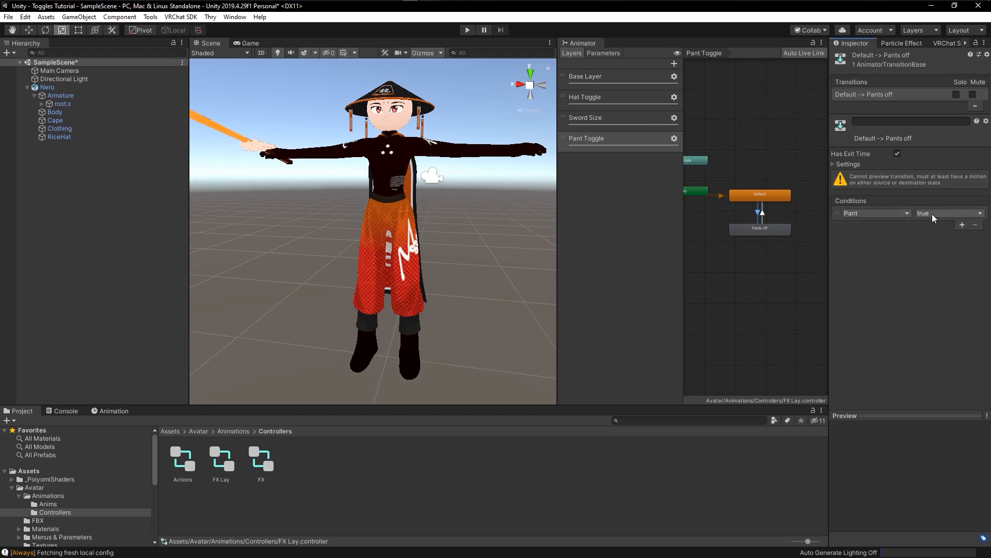
left_click(932, 214)
left_click(765, 212)
Add a condition to the Pants off to Default transition requiring Pant to be false
left_click(763, 213)
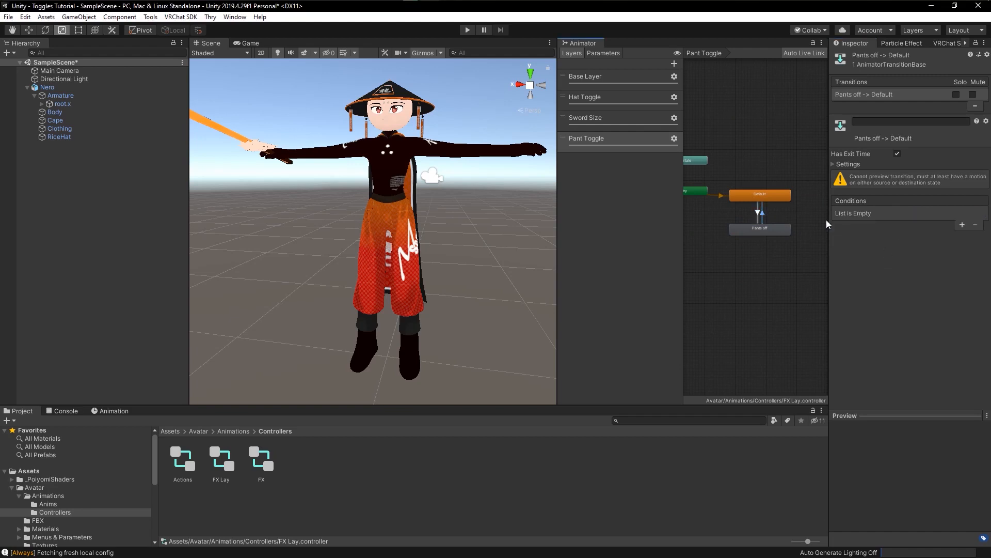
left_click(962, 224)
left_click(874, 213)
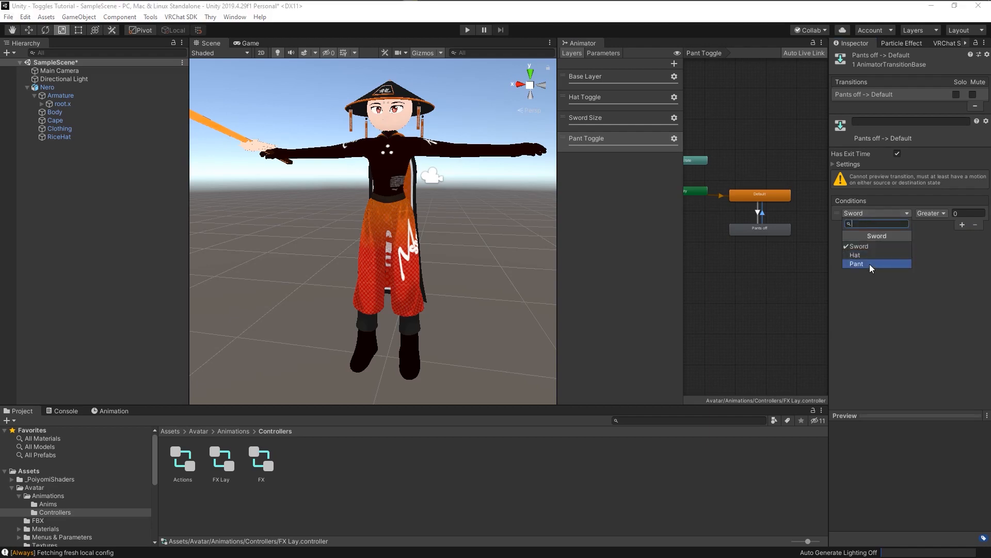
left_click(870, 264)
left_click(941, 215)
left_click(936, 236)
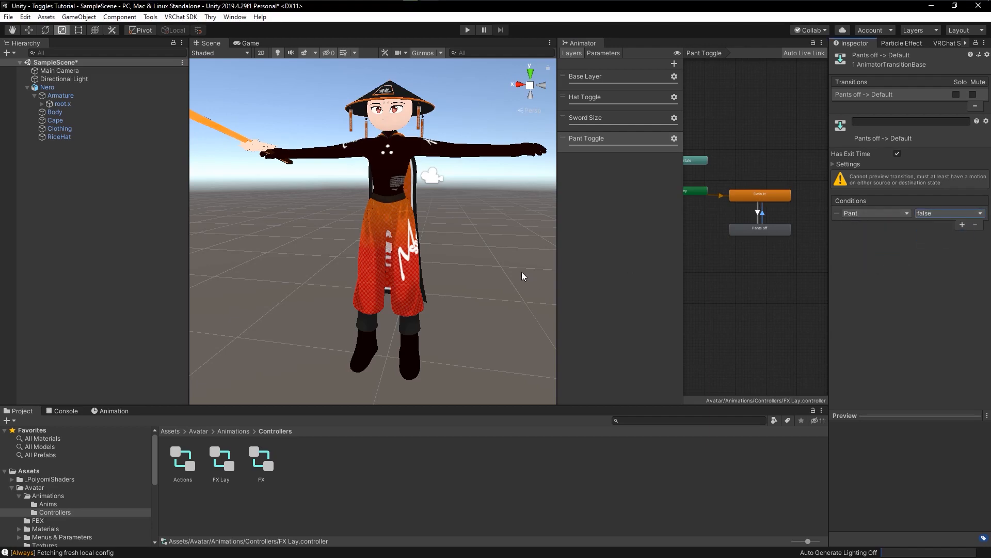
left_click(110, 410)
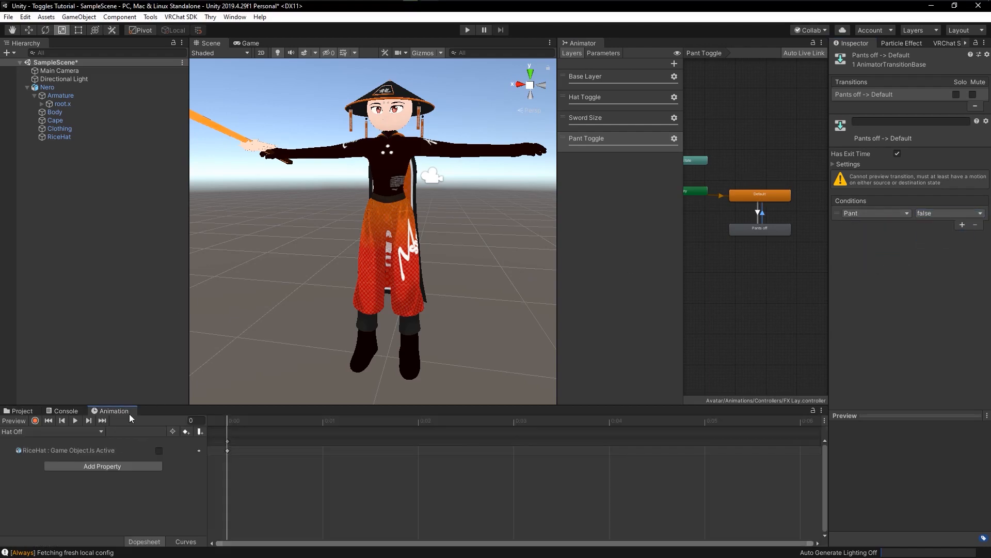
left_click(67, 432)
left_click(319, 290)
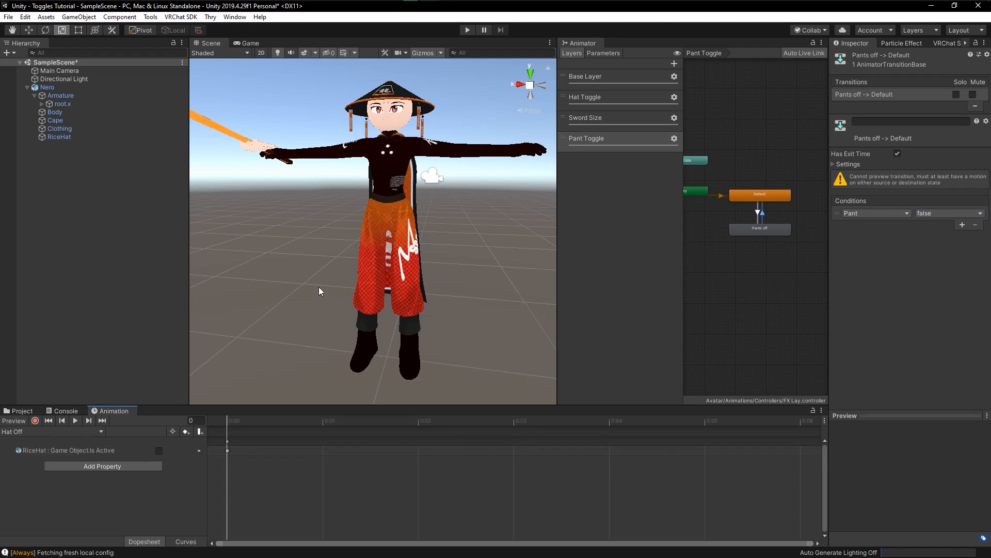
Create an animation clip named Pants Off in the Anims folder and assign it as the Pants off state's motion
left_click(18, 411)
left_click(48, 496)
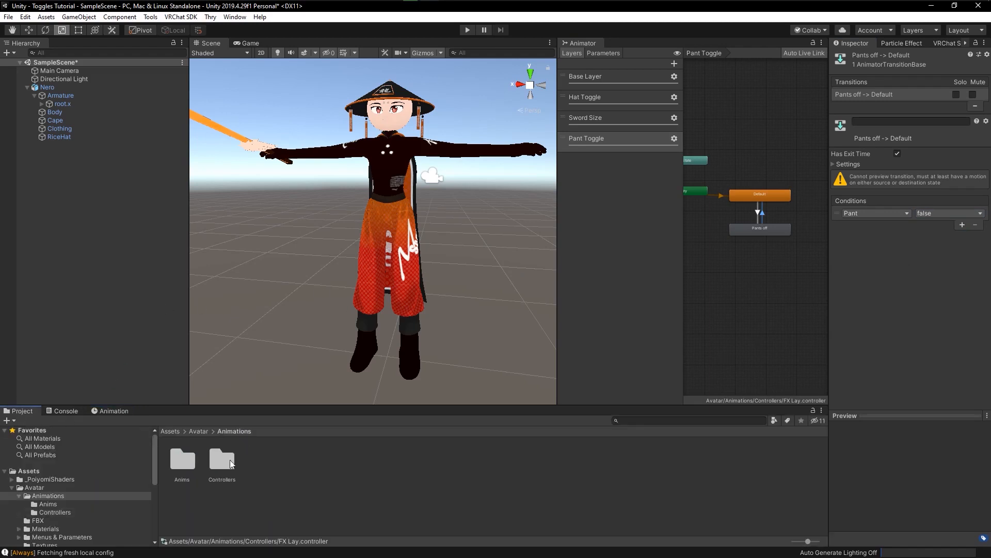
double_click(182, 463)
right_click(428, 470)
mouse_move(556, 200)
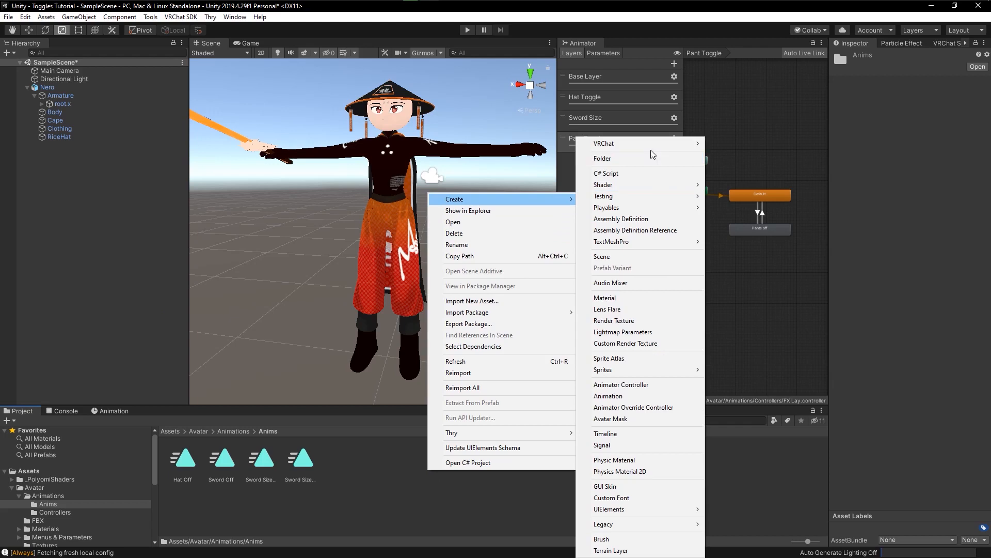
left_click(630, 396)
type("Pants Off")
key("Return")
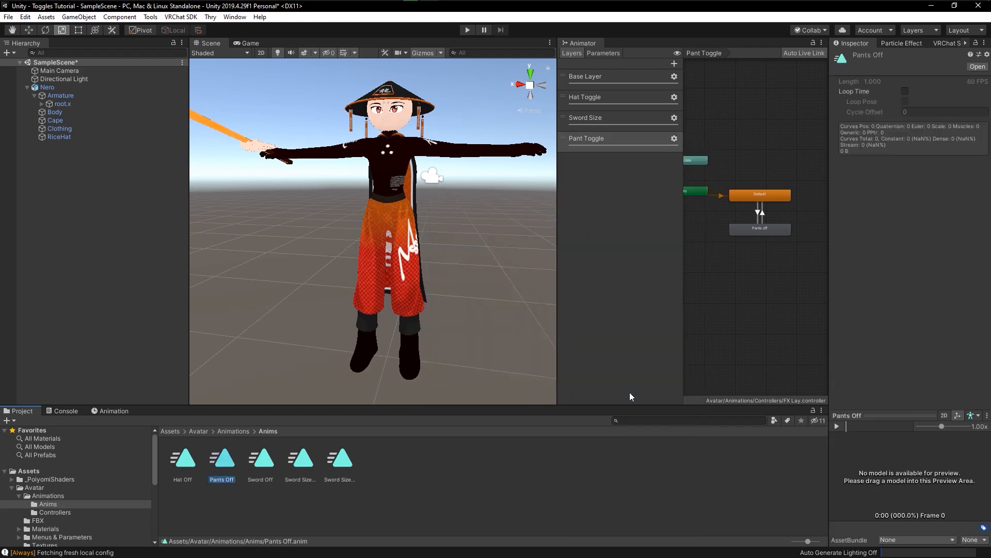
left_click(761, 228)
left_click_drag(222, 458, 918, 83)
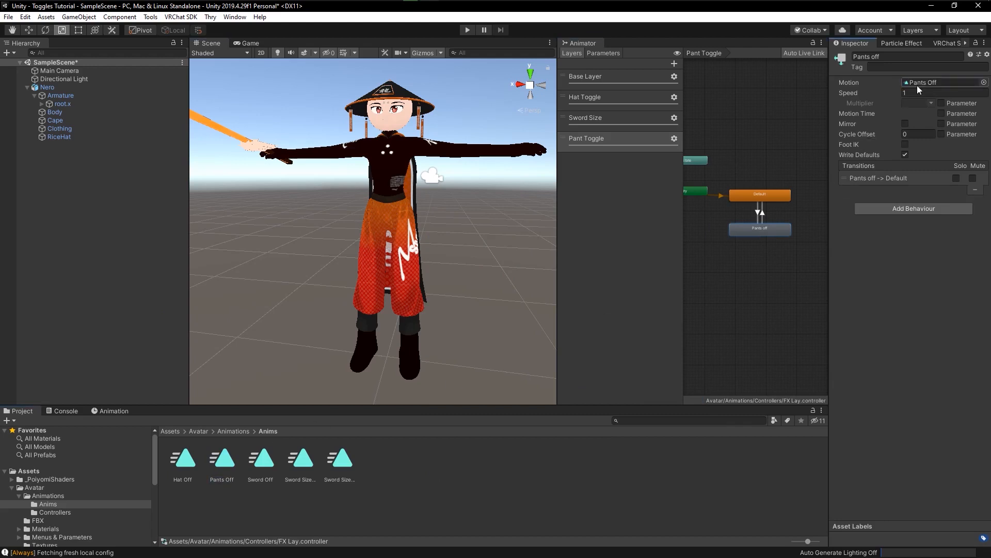
Record the Clothing object being deactivated on Nero in the Pants Off animation clip, then stop recording
left_click(61, 86)
left_click(108, 411)
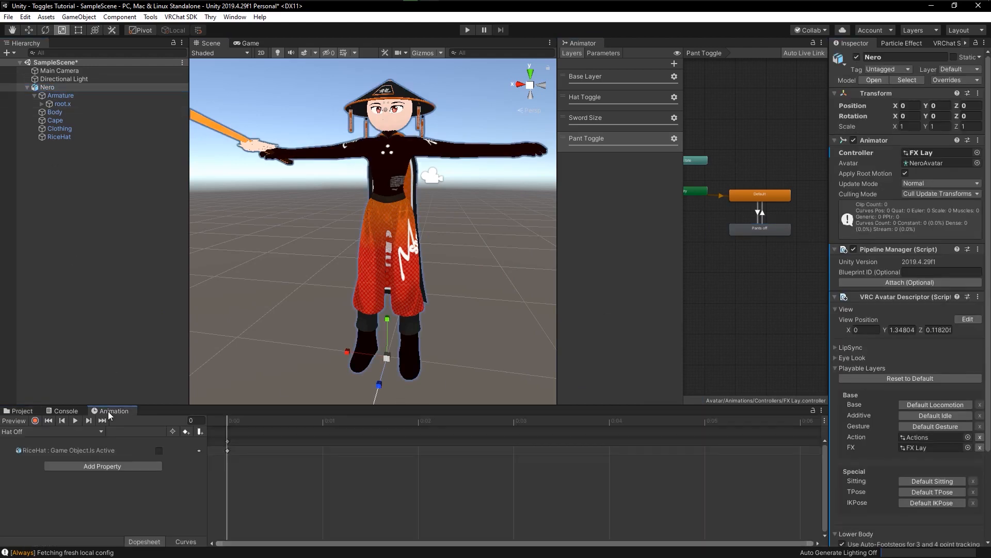
left_click(69, 431)
left_click(26, 453)
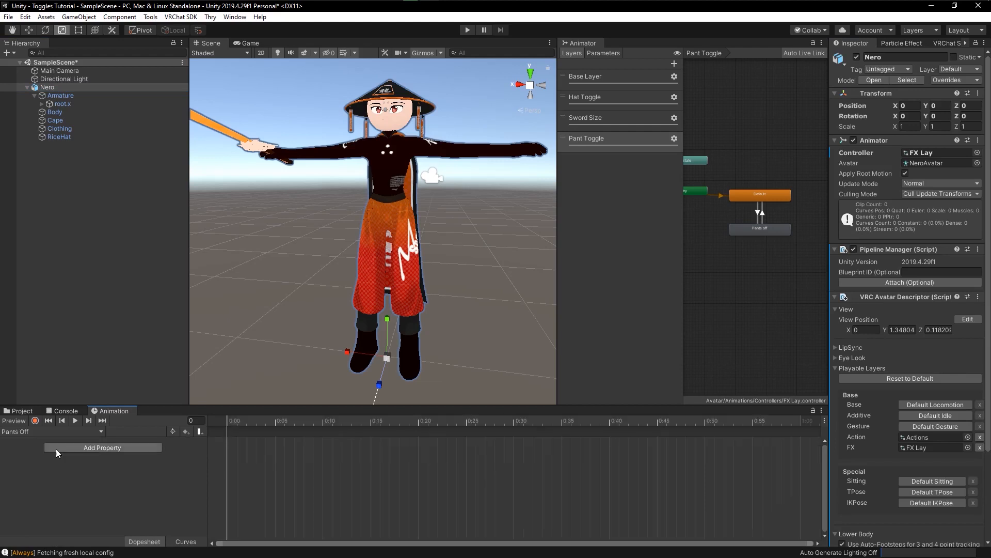
left_click(34, 421)
left_click(76, 120)
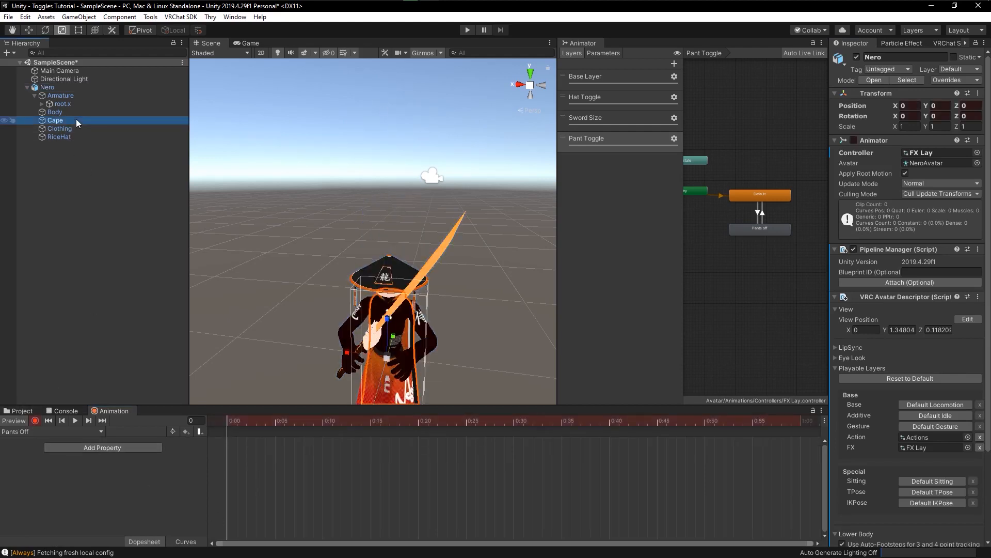
left_click(59, 128)
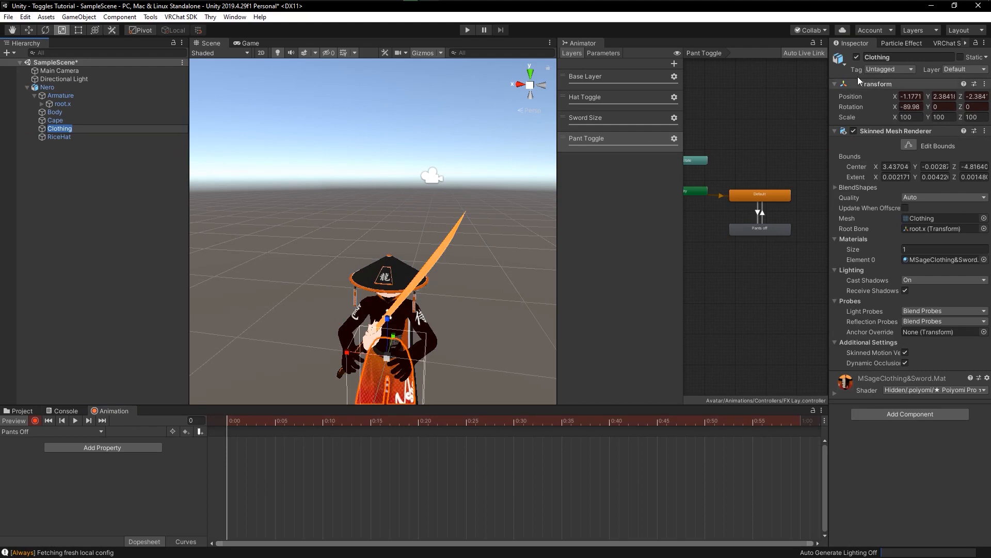
left_click(856, 56)
left_click_drag(289, 191, 395, 158, "alt")
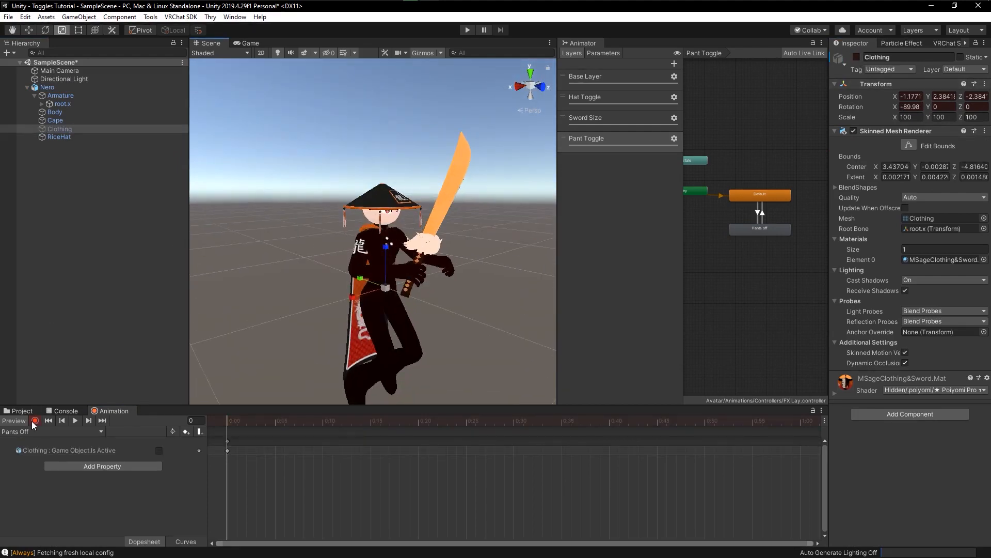
left_click(20, 421)
left_click(23, 410)
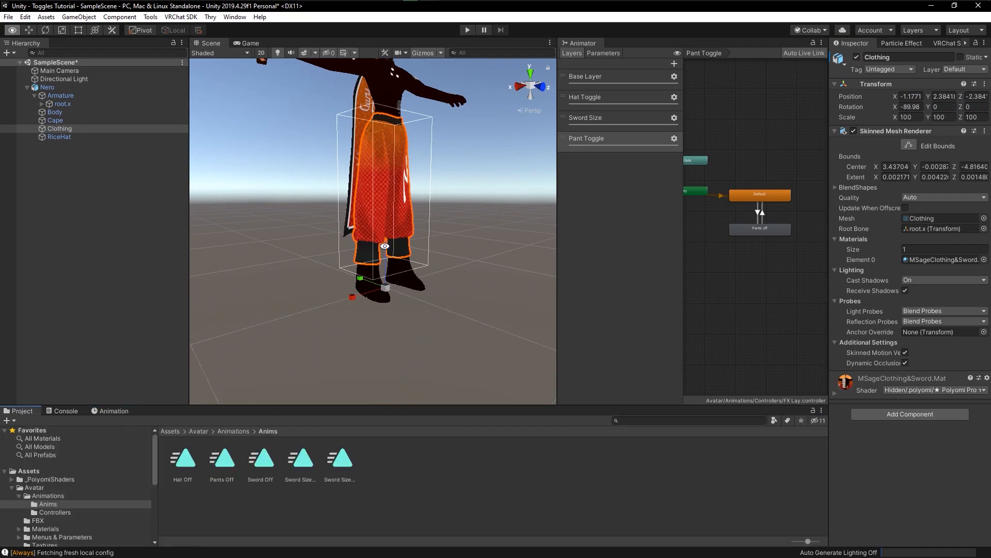
Add a parameter named Pants to Nero's VRCExpressionParameters asset
left_click_drag(365, 255, 231, 263, "alt")
middle_click_drag(460, 170, 442, 250)
left_click_drag(558, 235, 685, 235)
left_click(47, 87)
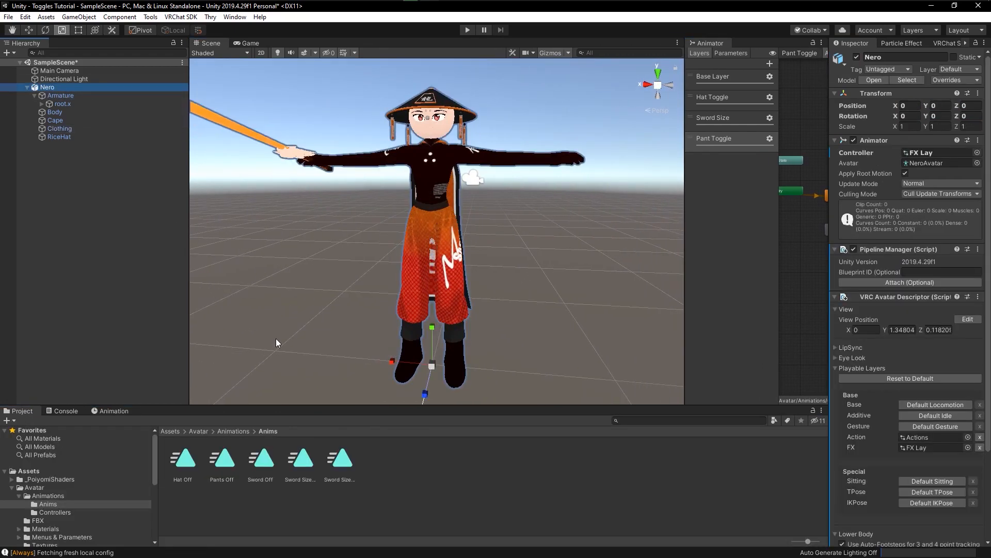
scroll(877, 455, "down", 4)
left_click(929, 497)
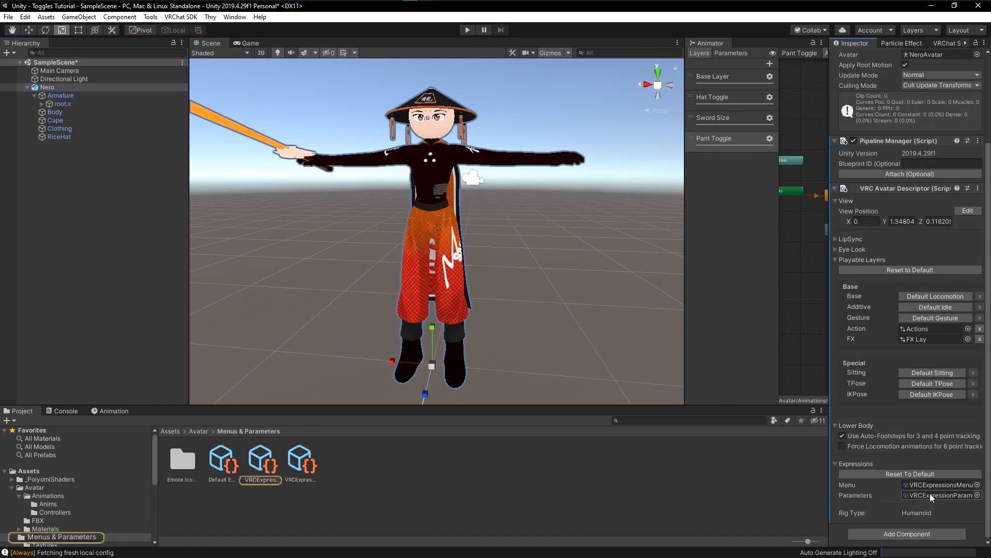
double_click(929, 496)
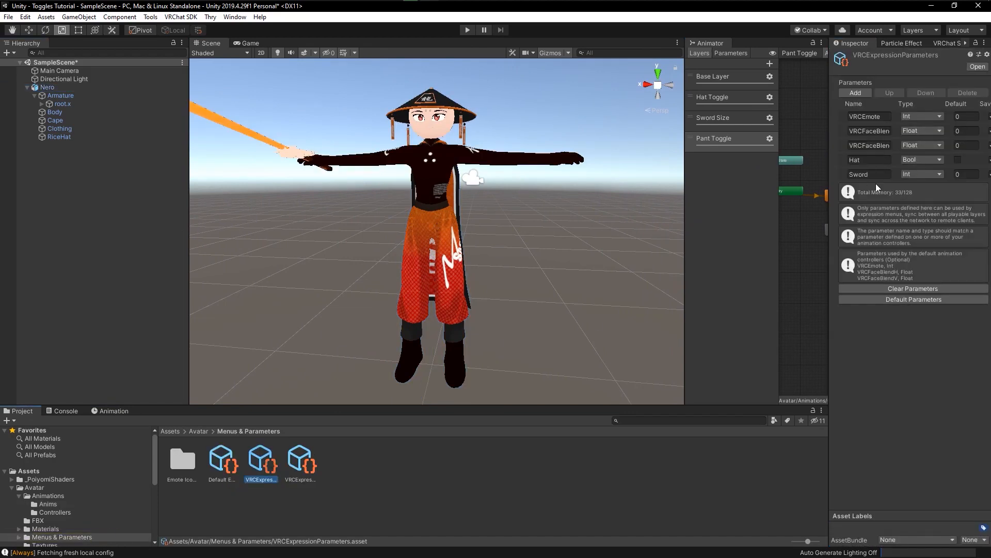
left_click(856, 92)
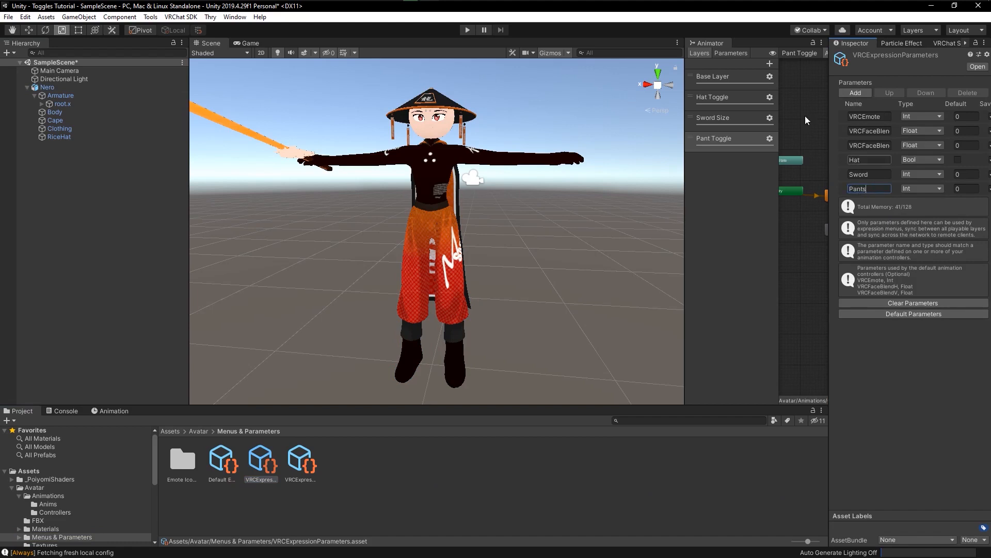
Add a Toggle control named Pants Off to VRCExpressionsMenu, driven by the Pants parameter
left_click(300, 462)
scroll(886, 455, "down", 3)
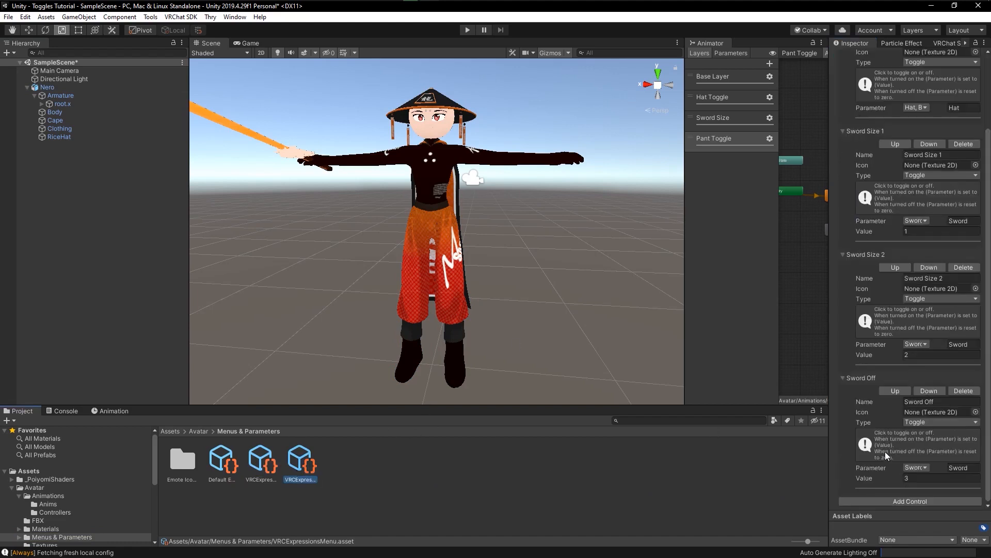
left_click(878, 502)
left_click(844, 491)
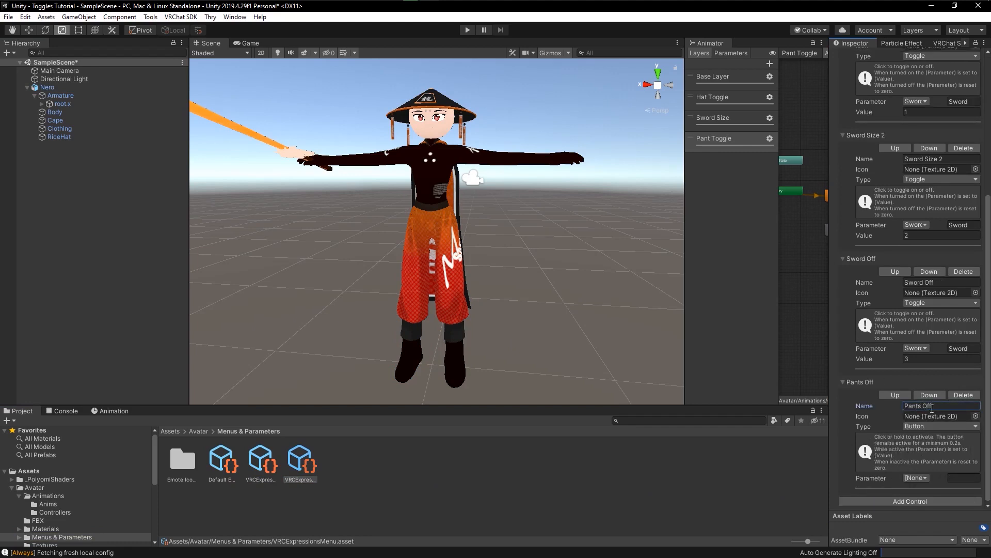
left_click(939, 426)
left_click(916, 447)
left_click(917, 478)
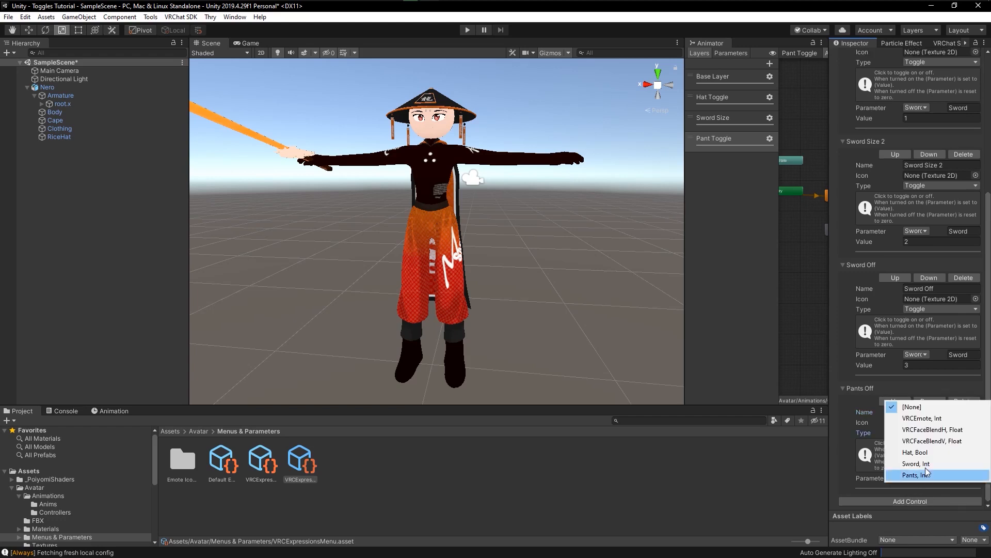
left_click(926, 475)
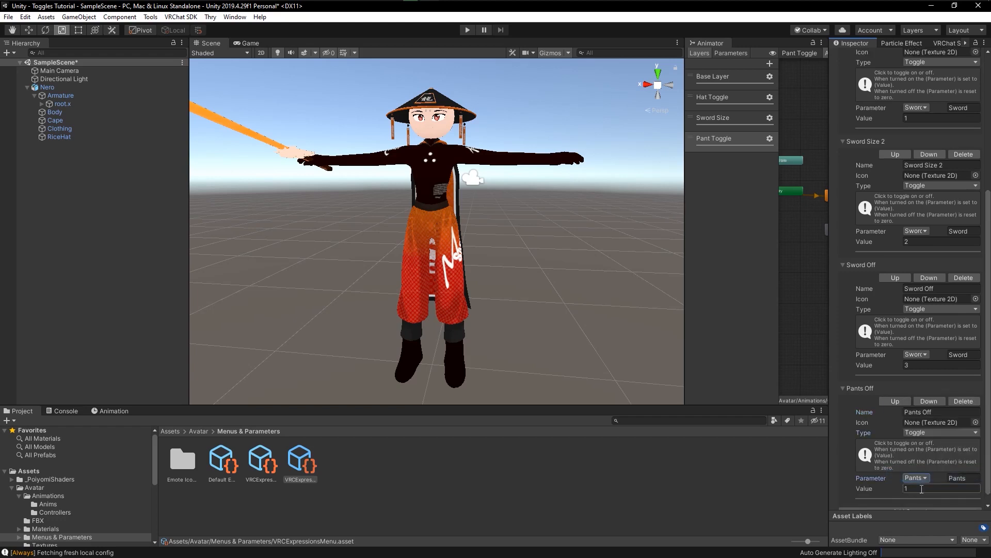
scroll(898, 481, "down", 1)
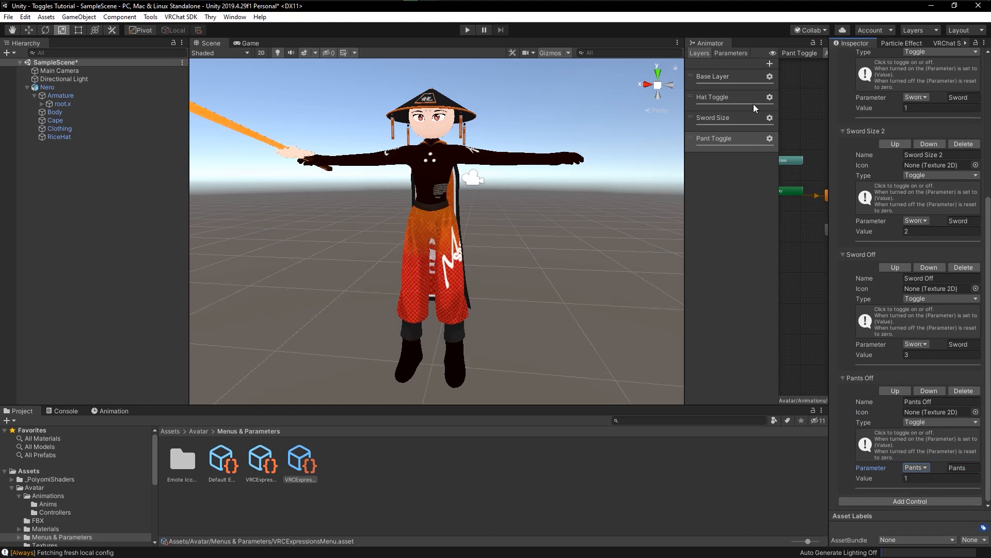
Change the Pants expression parameter's type to Bool and check the Pants Off control in VRCExpressionsMenu
left_click(272, 458)
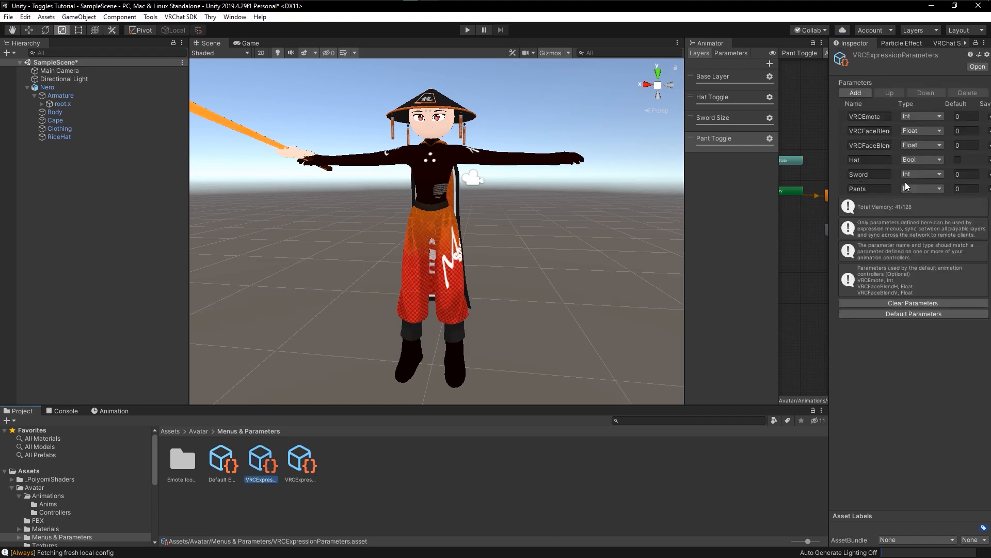
left_click(928, 189)
left_click(942, 226)
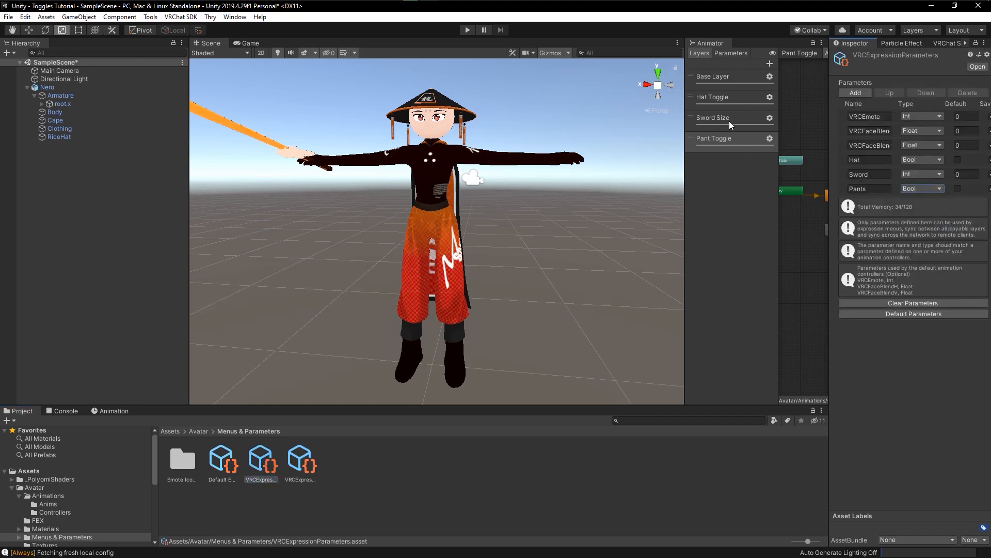
left_click(732, 54)
left_click(699, 54)
left_click(301, 460)
scroll(886, 495, "down", 5)
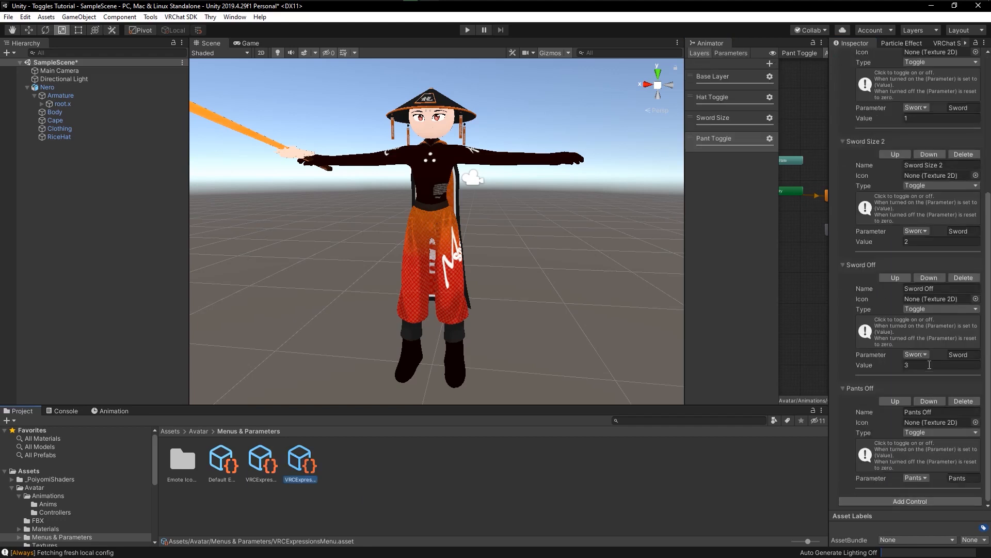
Select the Nero avatar and open the VRChat SDK Builder with more width for its contents
left_click(47, 87)
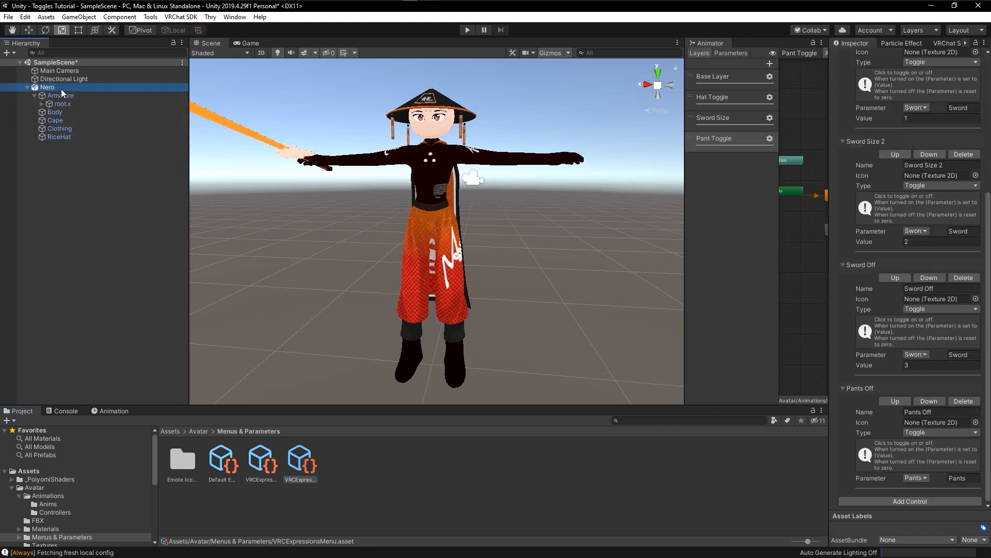
left_click_drag(338, 231, 341, 191, "alt")
scroll(365, 201, "down", 3)
scroll(341, 191, "up", 3)
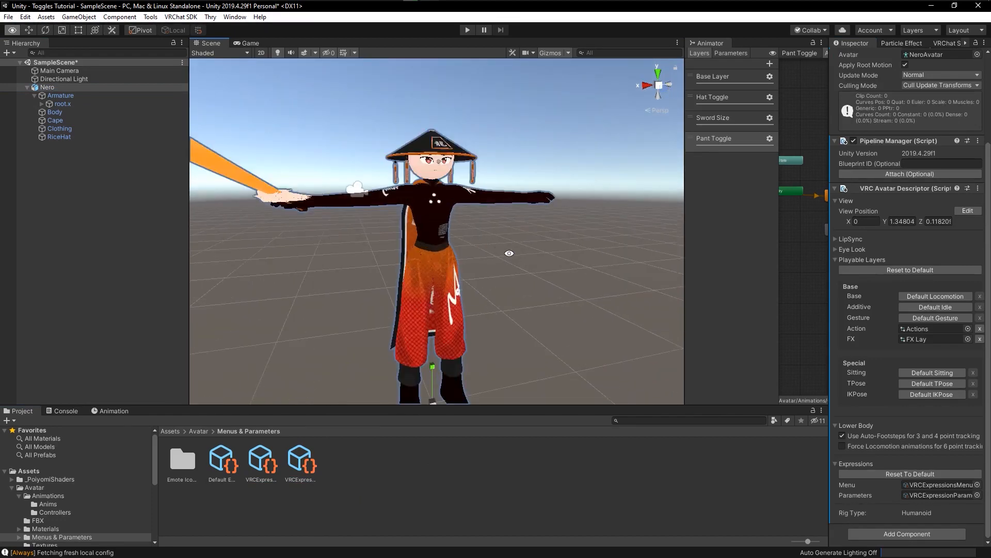
left_click_drag(463, 199, 480, 227, "alt")
scroll(481, 228, "up", 5)
scroll(485, 231, "down", 5)
middle_click_drag(600, 239, 618, 263)
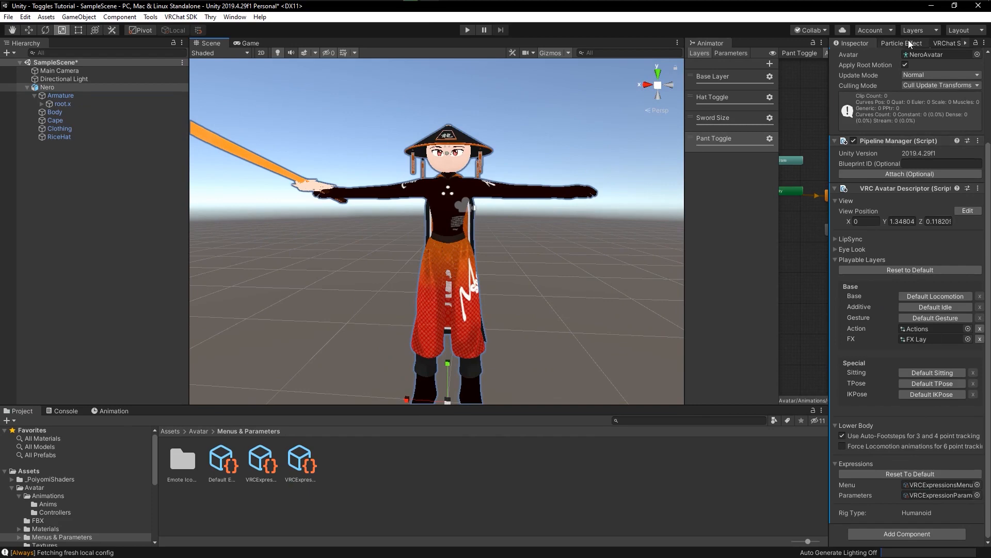
left_click(951, 44)
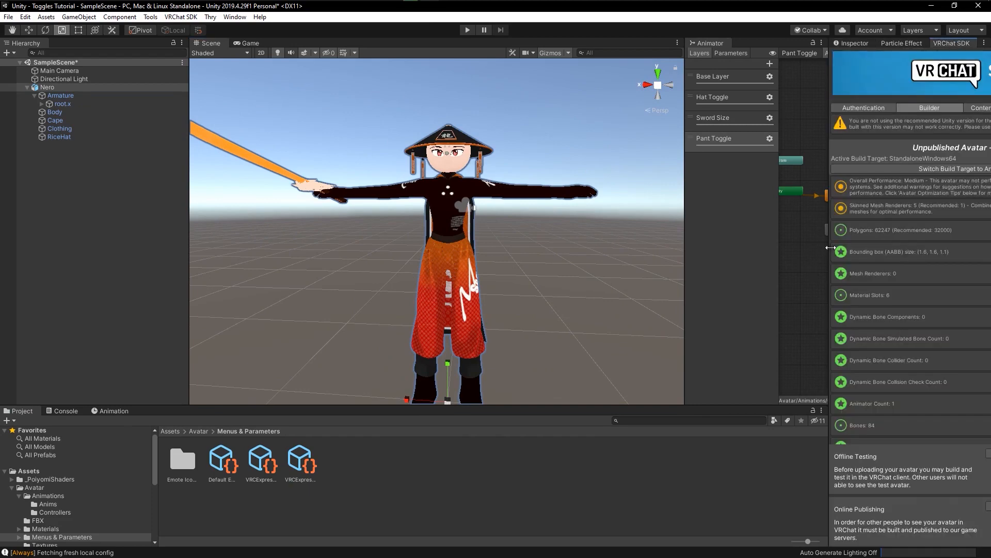
left_click_drag(831, 247, 772, 243)
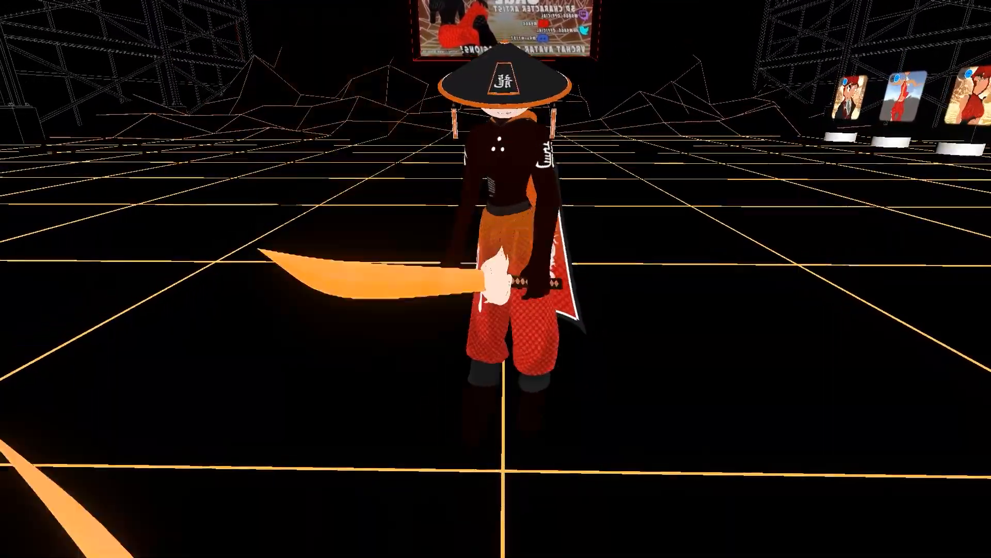
Switch to VRChat, open the avatar's Expressions menu and activate Hat Toggle to test it
key("r")
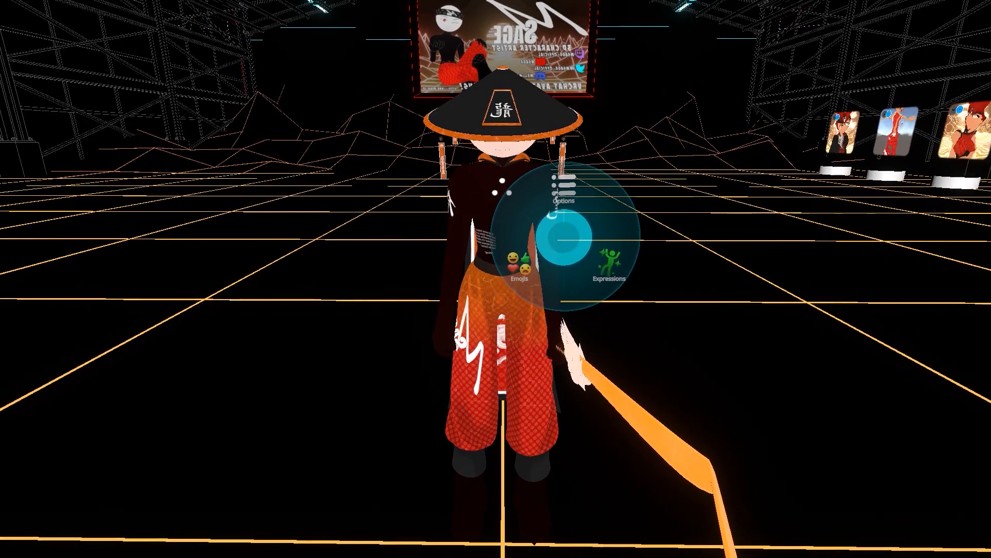
left_click(609, 266)
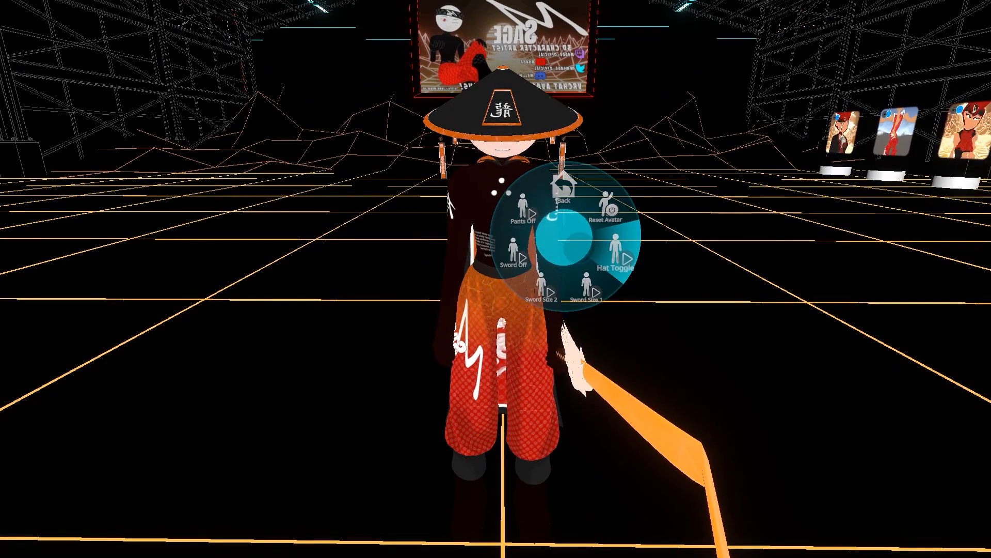
left_click(615, 255)
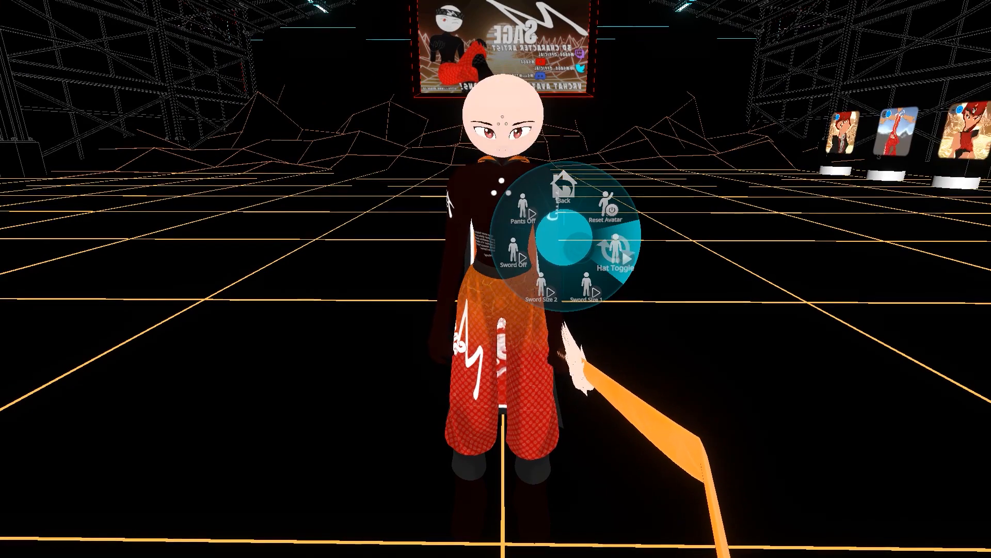